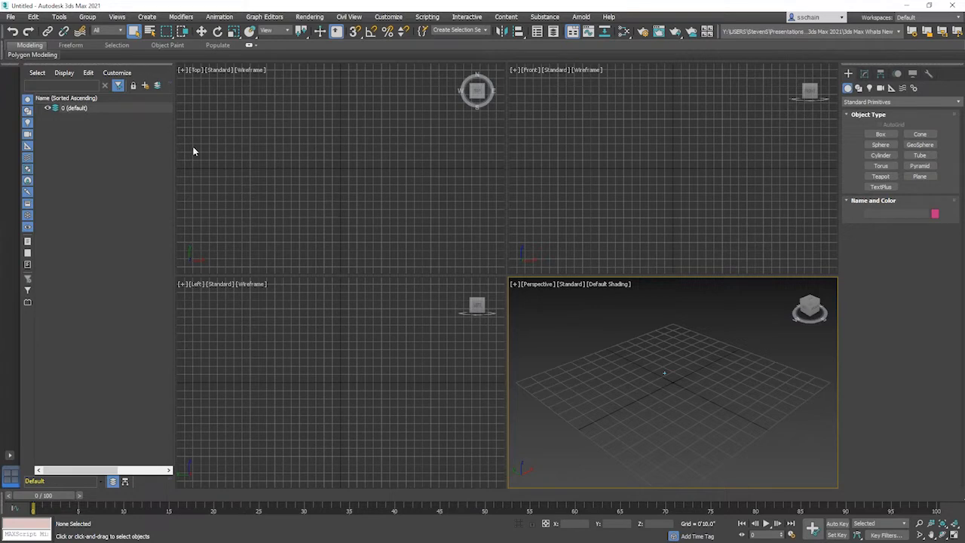
Open the recent scene Python Combine.max without saving the current one, adopting the file's unit scale
{"action": "left_click", "coordinate": [11, 17]}
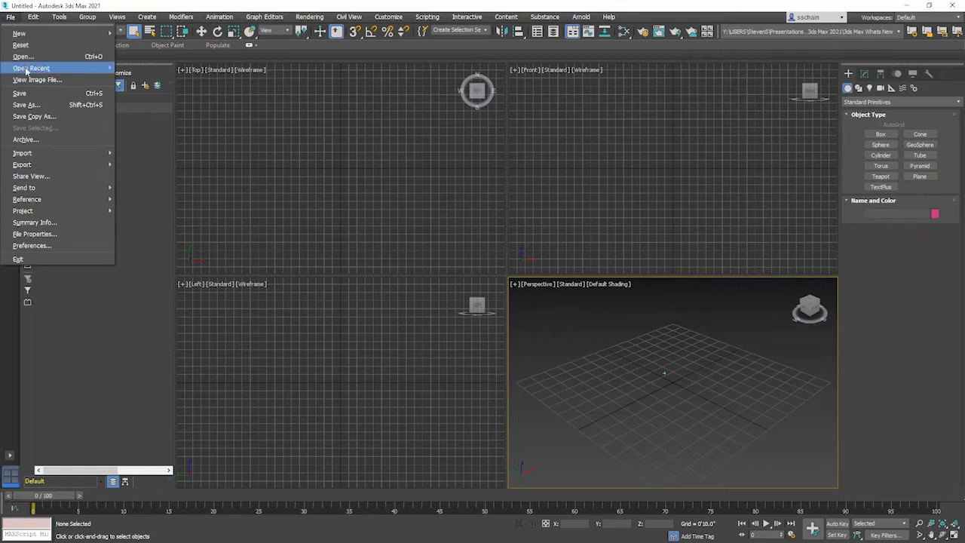
{"action": "mouse_move", "coordinate": [27, 70]}
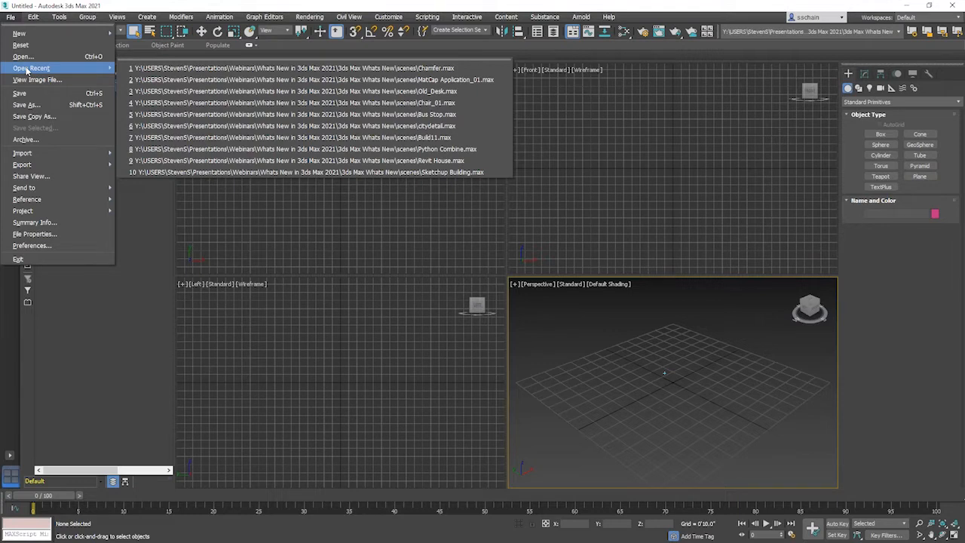
{"action": "left_click", "coordinate": [311, 149]}
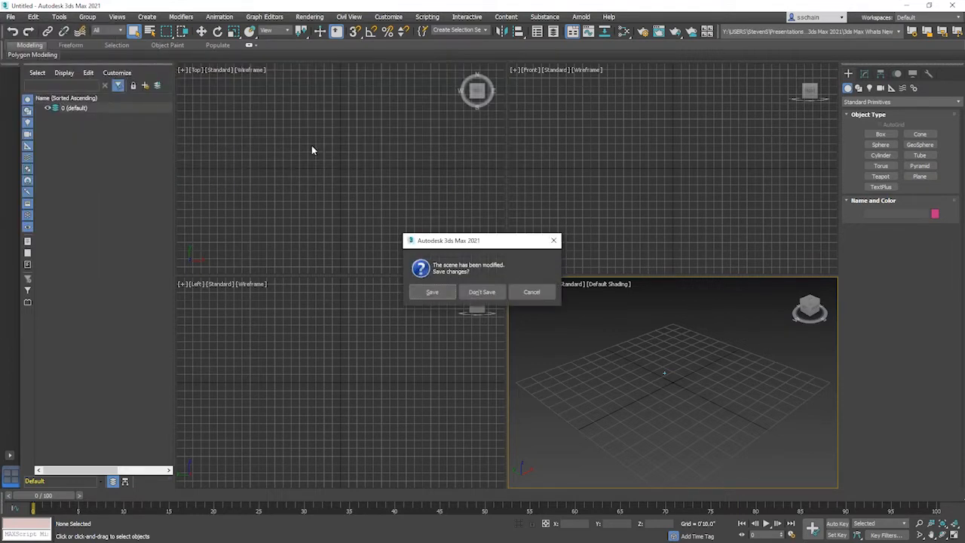
{"action": "left_click", "coordinate": [483, 292]}
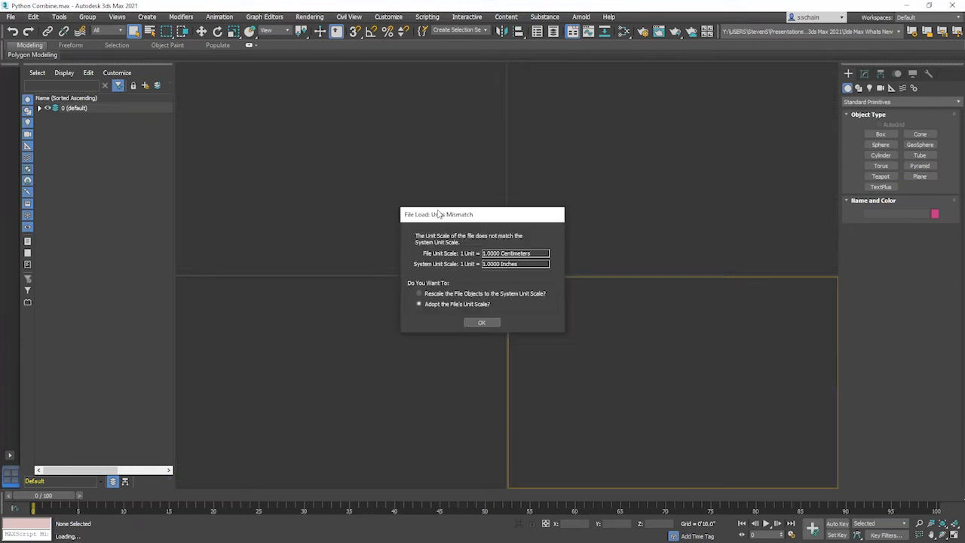
{"action": "left_click", "coordinate": [487, 323]}
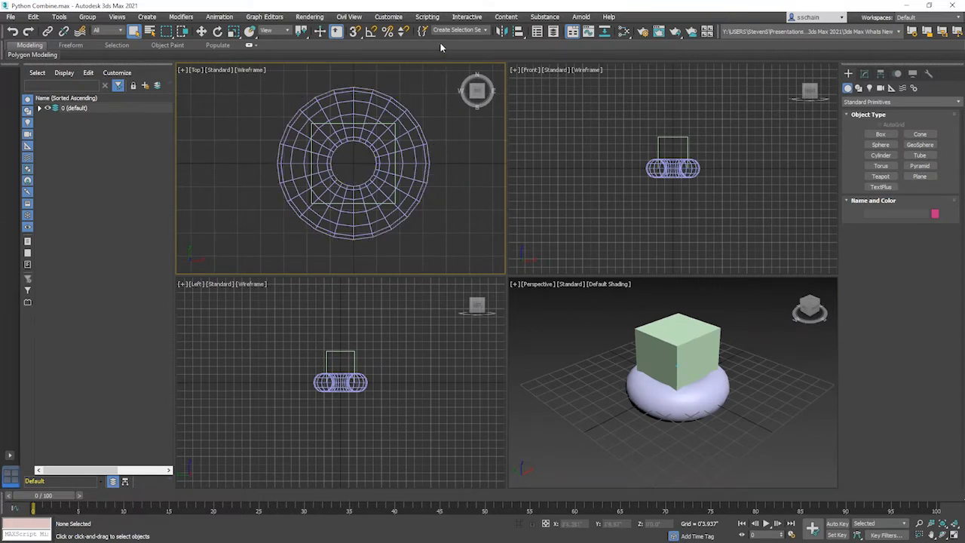
Run the script combine_meshes.py from the PySide2 folder and place its Combine 2 Nodes dialog beside the torus in the Top view
{"action": "left_click", "coordinate": [428, 16]}
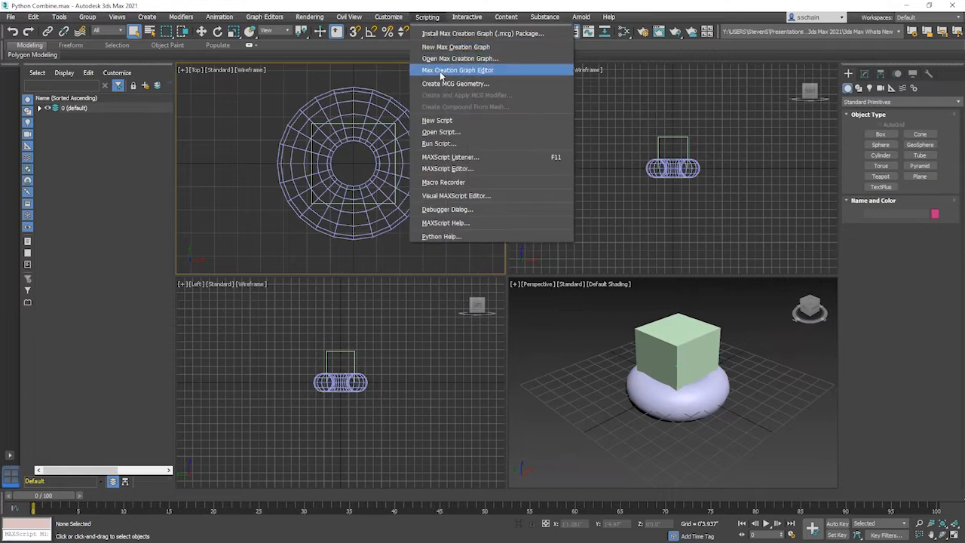
{"action": "left_click", "coordinate": [444, 144]}
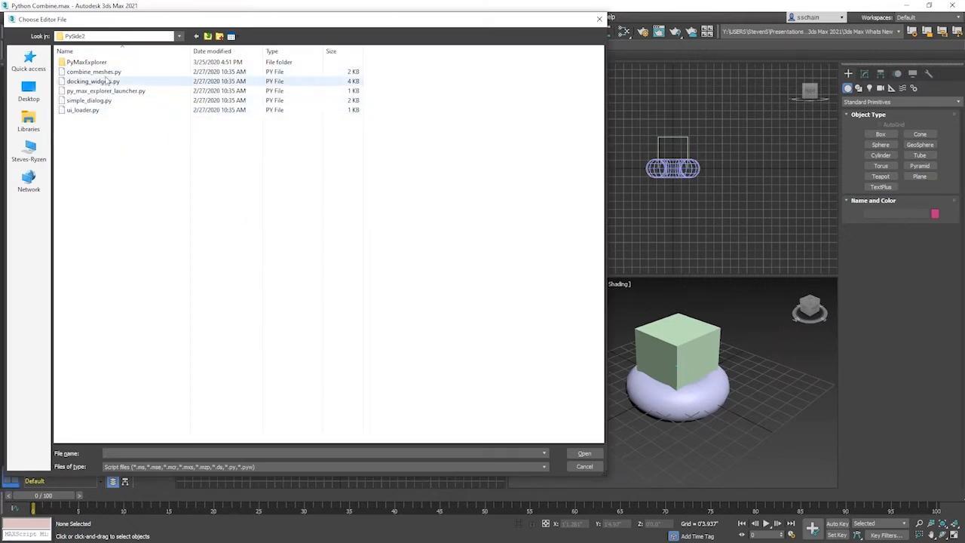
{"action": "left_click", "coordinate": [106, 77]}
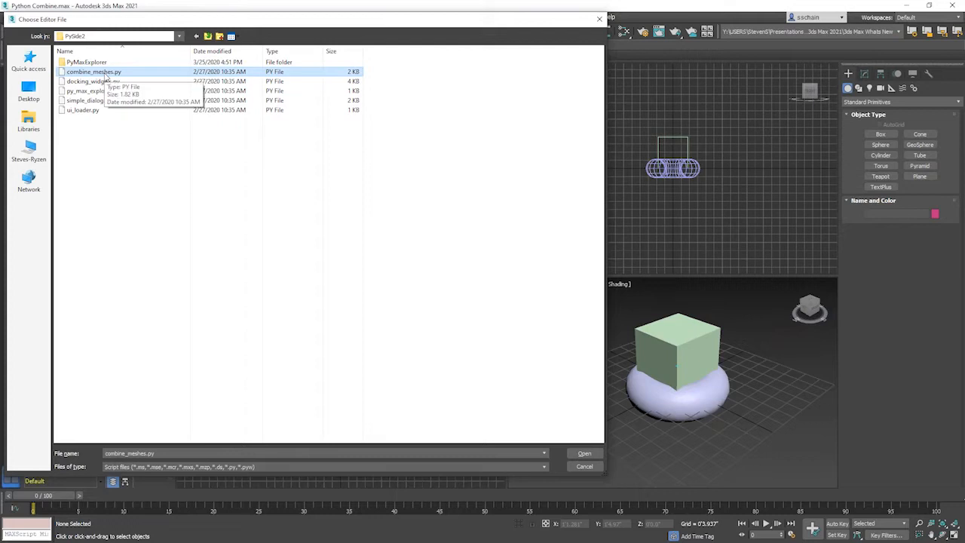
{"action": "left_click", "coordinate": [581, 454]}
{"action": "left_click_drag", "start_coordinate": [482, 248], "coordinate": [223, 148]}
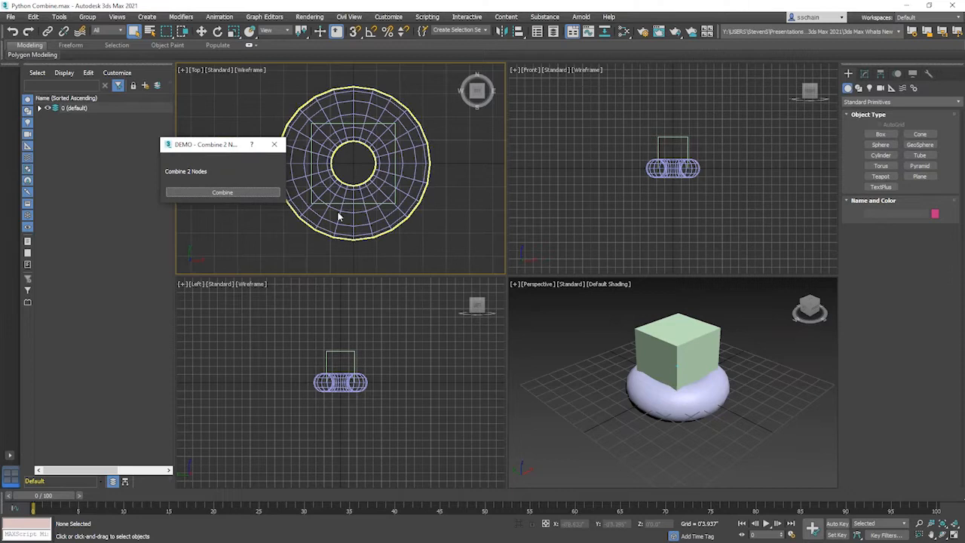
Select the box and the torus and combine them with the Combine 2 Nodes script
{"action": "left_click", "coordinate": [689, 349]}
{"action": "left_click", "coordinate": [678, 408], "text": "ctrl"}
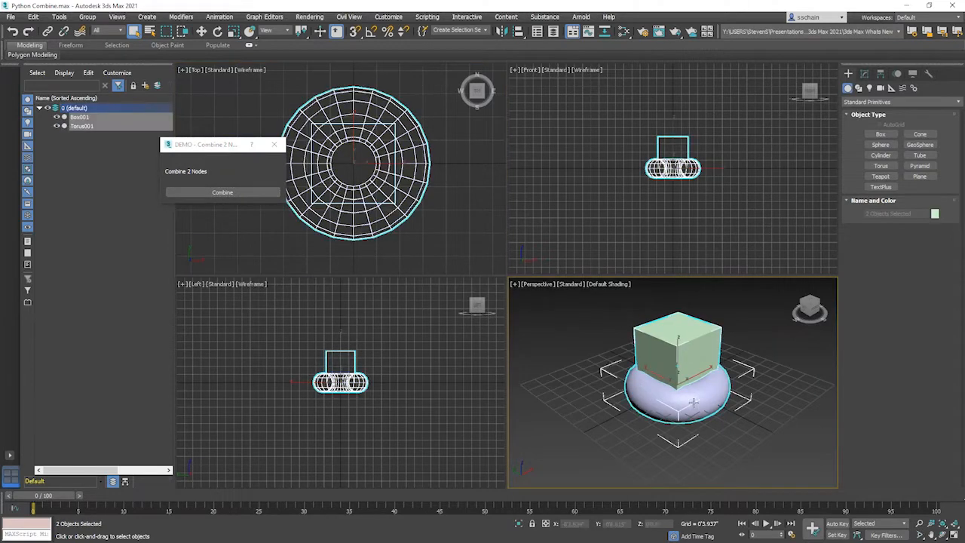
{"action": "left_click", "coordinate": [224, 192]}
Move the original box and torus along the X axis, away from the combined mesh
{"action": "right_click", "coordinate": [351, 213]}
{"action": "right_click", "coordinate": [356, 197]}
{"action": "left_click", "coordinate": [369, 209]}
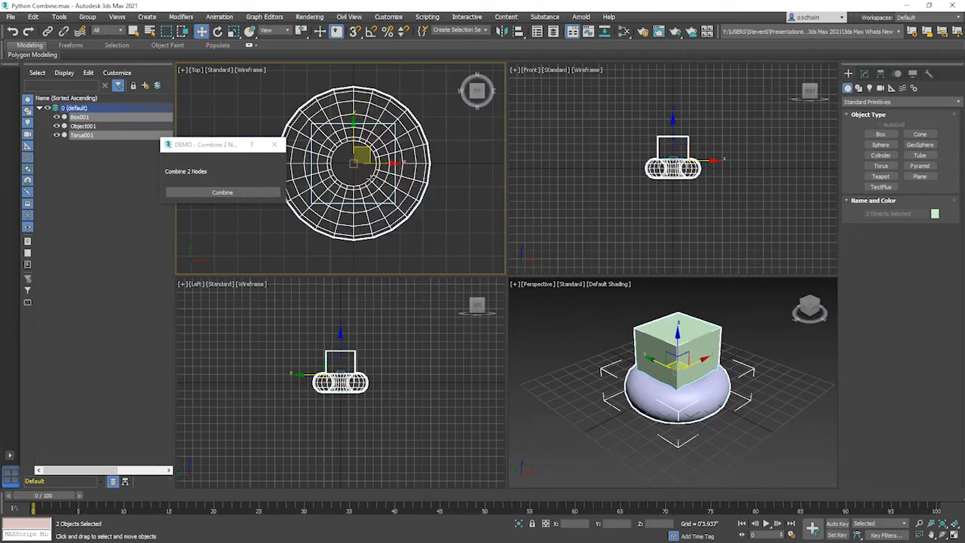
{"action": "left_click_drag", "start_coordinate": [380, 164], "coordinate": [547, 153]}
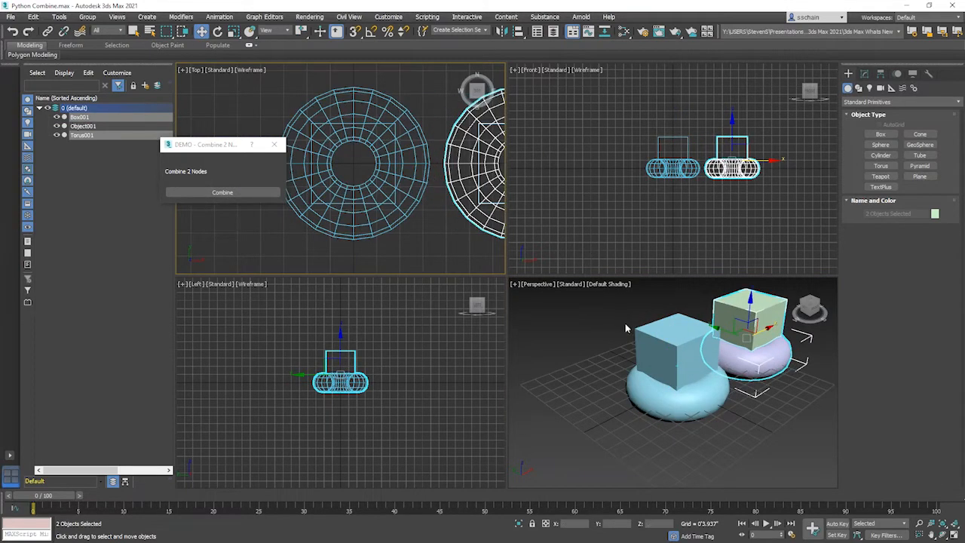
Convert the combined mesh from Editable Mesh to Editable Poly and close the Combine 2 Nodes dialog
{"action": "left_click", "coordinate": [625, 328]}
{"action": "left_click", "coordinate": [636, 369]}
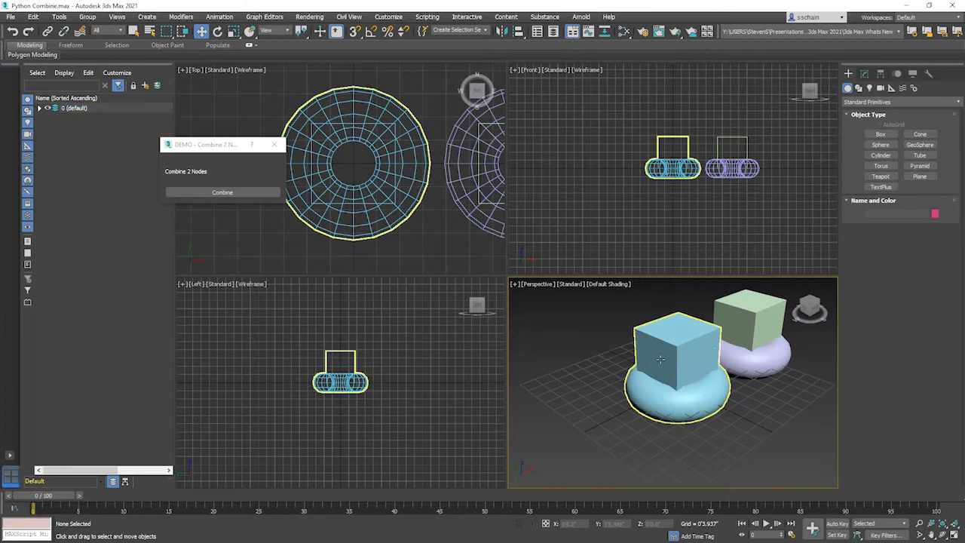
{"action": "left_click", "coordinate": [865, 75]}
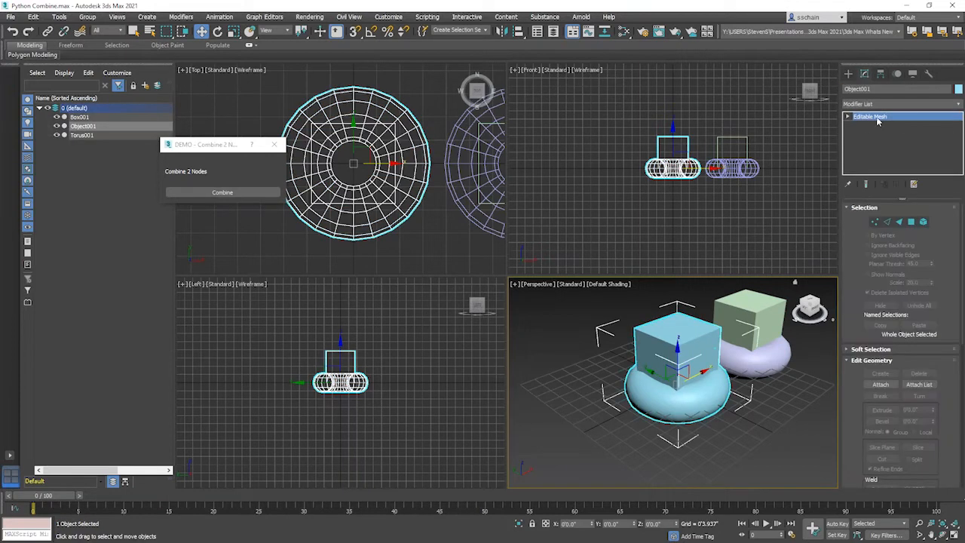
{"action": "right_click", "coordinate": [877, 121]}
{"action": "left_click", "coordinate": [897, 189]}
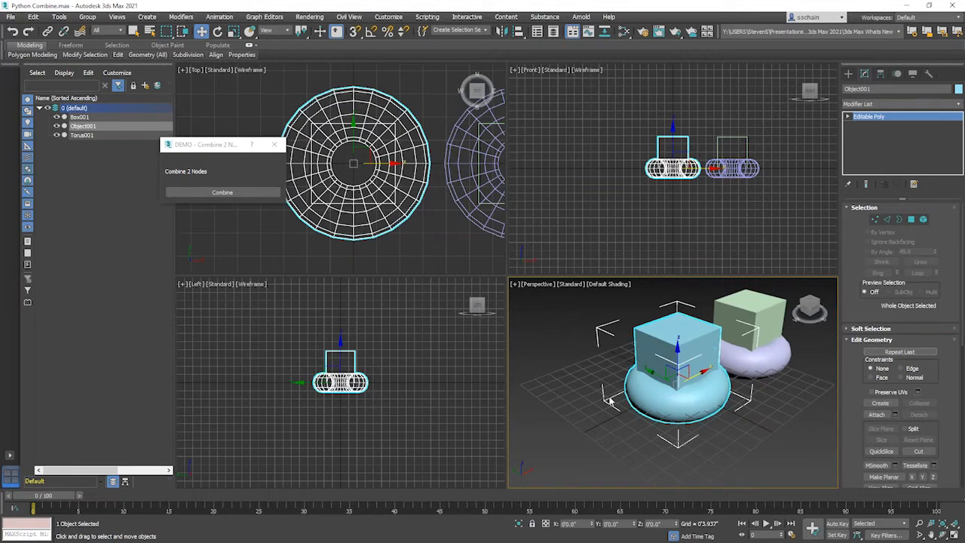
{"action": "left_click", "coordinate": [281, 148]}
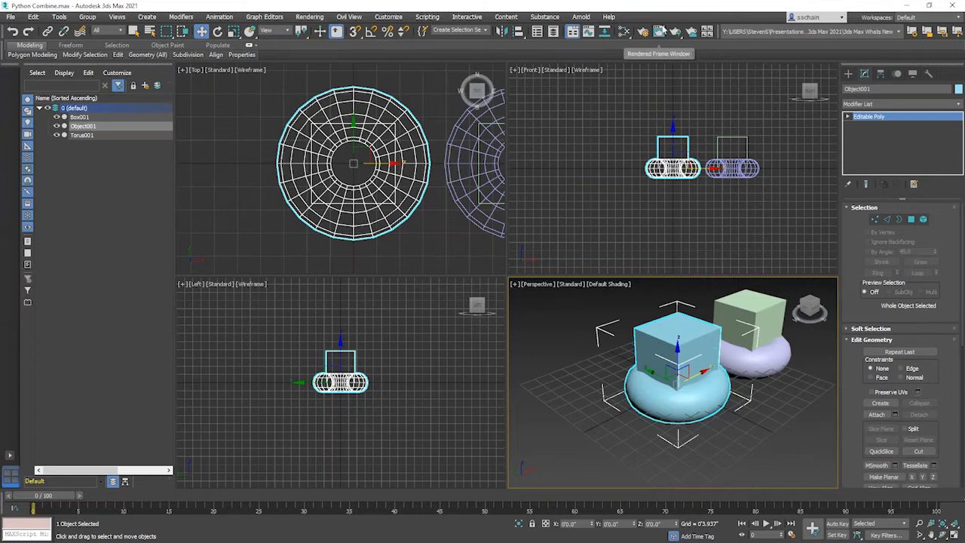
{"action": "right_click", "coordinate": [653, 21]}
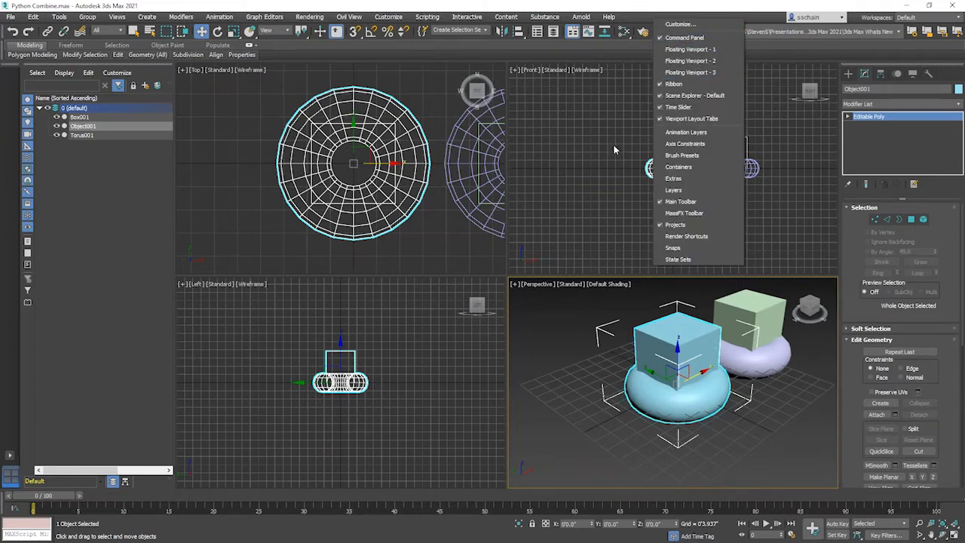
{"action": "left_click", "coordinate": [597, 168]}
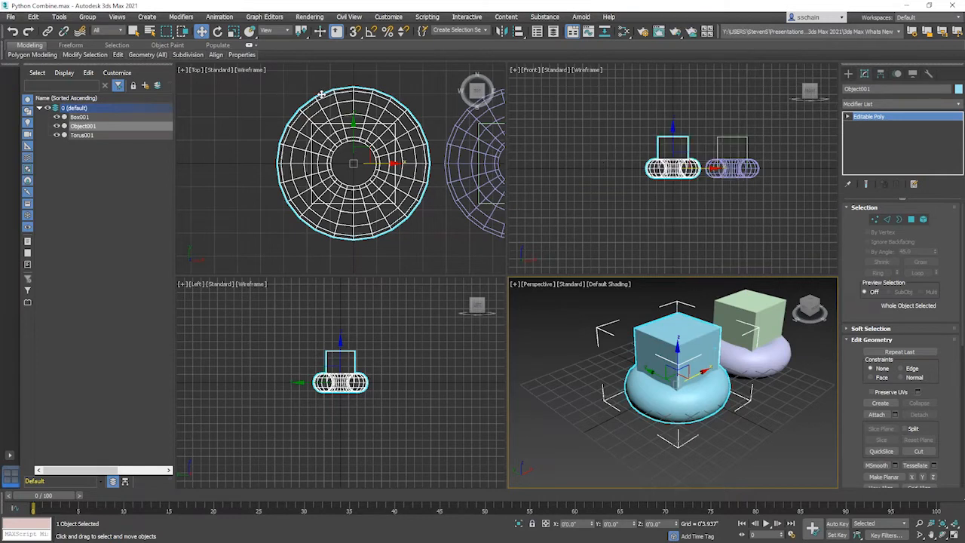
Run the script docking_widgets.py and place its floating Creators widget and cylinder toolbar beside the torus in the Top view
{"action": "left_click", "coordinate": [426, 17]}
{"action": "left_click", "coordinate": [426, 135]}
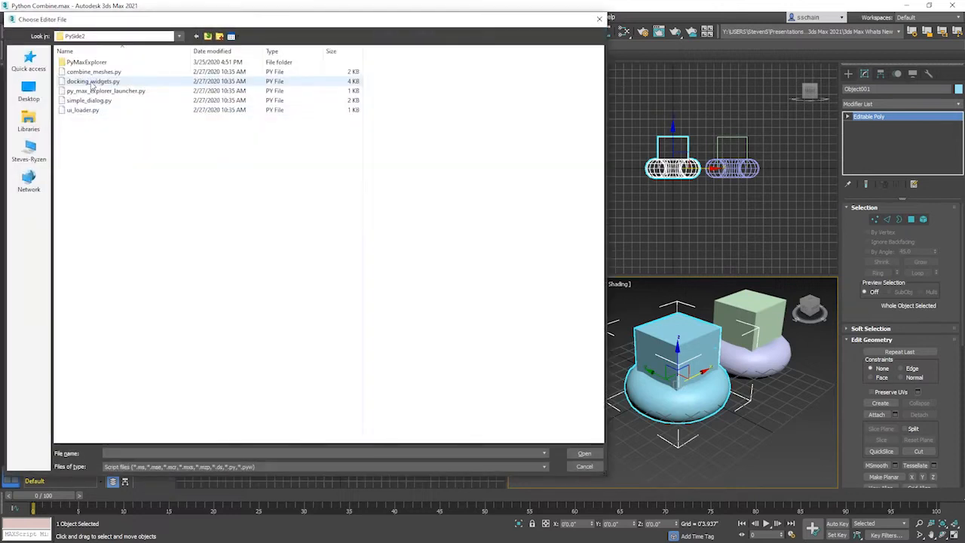
{"action": "double_click", "coordinate": [92, 82]}
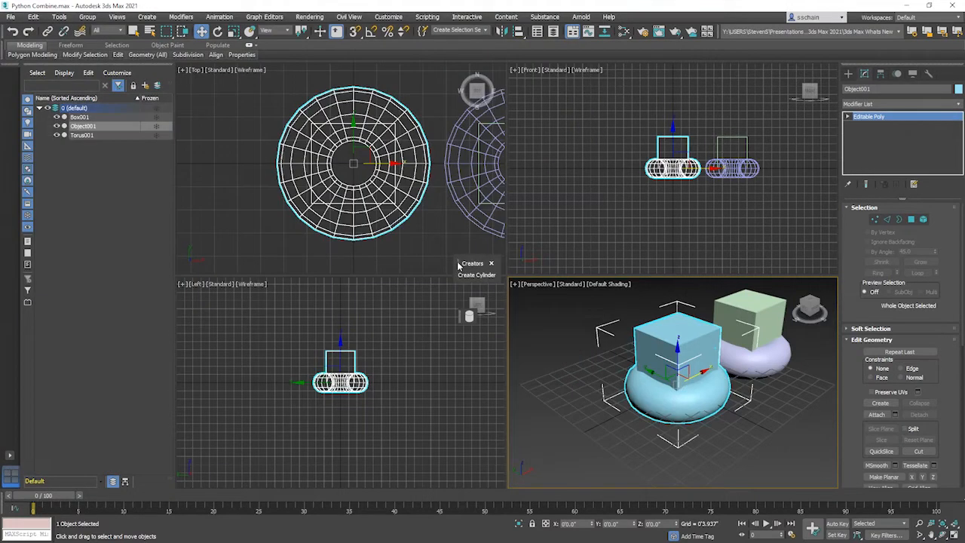
{"action": "left_click_drag", "start_coordinate": [460, 265], "coordinate": [200, 136]}
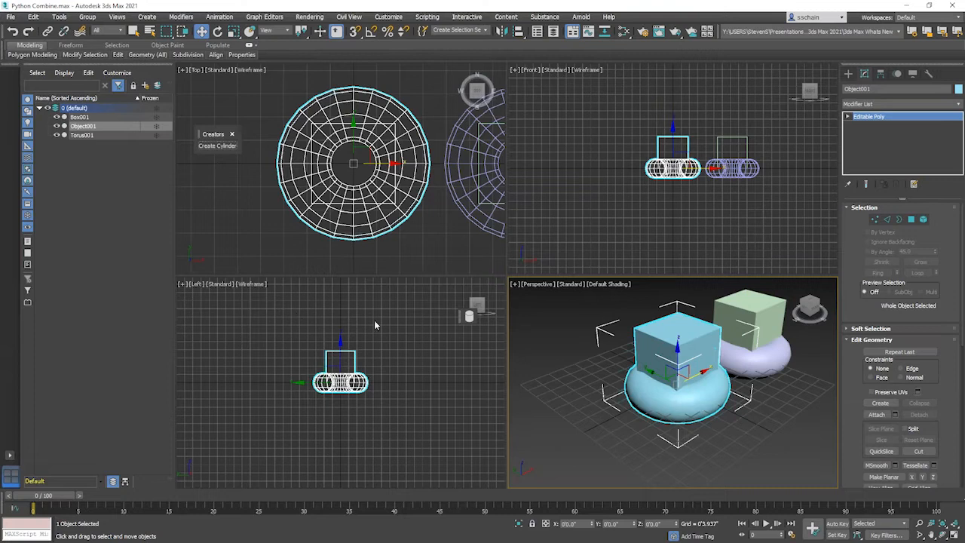
{"action": "left_click_drag", "start_coordinate": [355, 284], "coordinate": [199, 169]}
Create a cylinder with the script's cylinder tool and move it about 3'7" in the negative X direction
{"action": "left_click", "coordinate": [209, 170]}
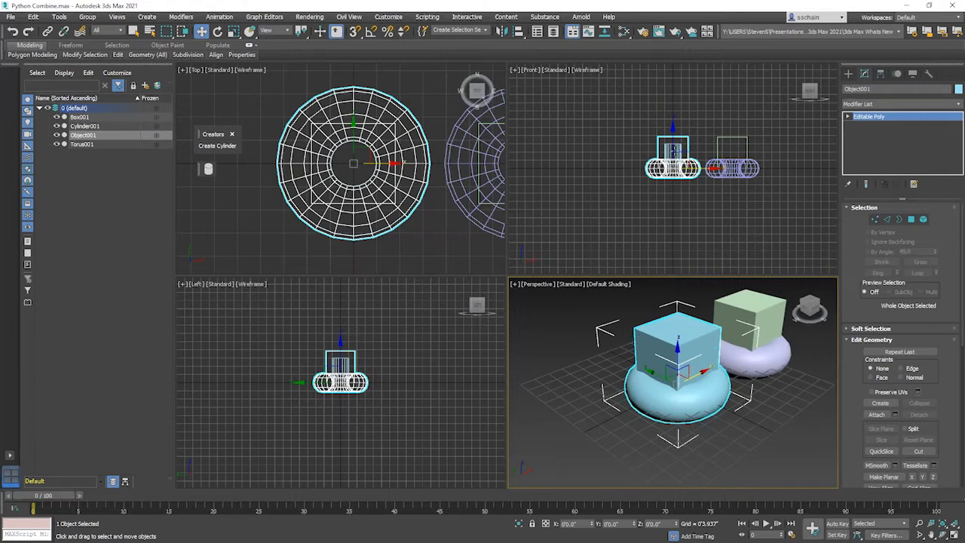
{"action": "left_click", "coordinate": [673, 151]}
{"action": "left_click", "coordinate": [672, 154]}
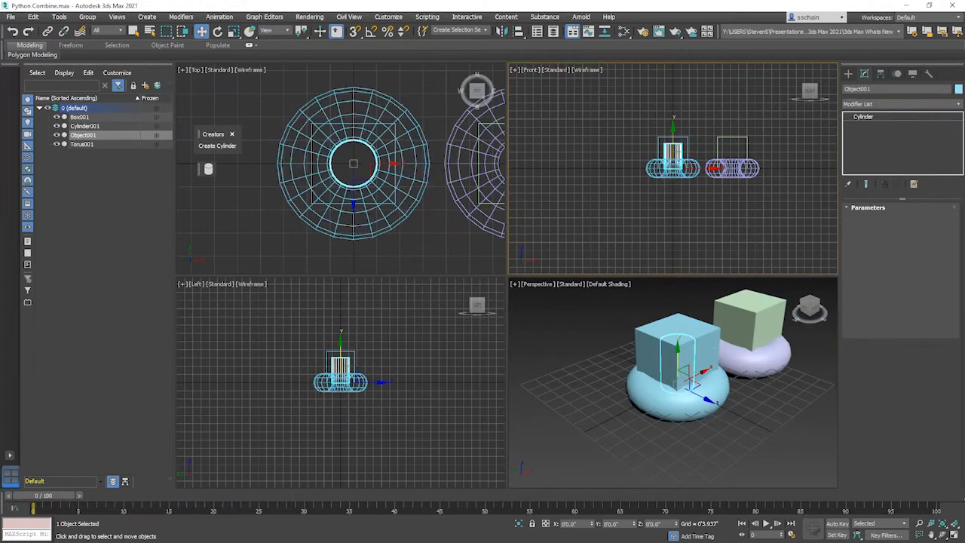
{"action": "left_click_drag", "start_coordinate": [697, 169], "coordinate": [608, 170]}
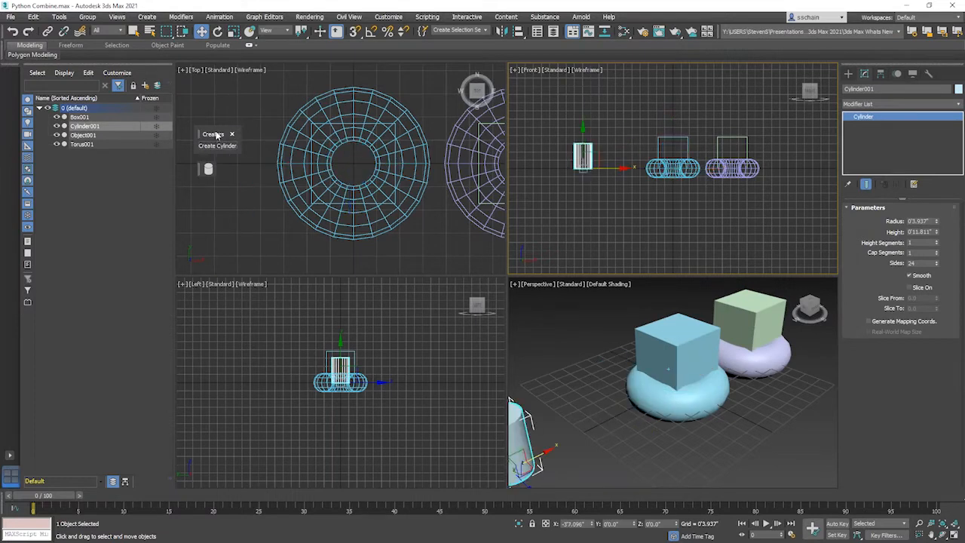
Hide the Creators widget and the cylinder toolbar, and select all the objects in the Front view
{"action": "right_click", "coordinate": [216, 135]}
{"action": "left_click", "coordinate": [222, 141]}
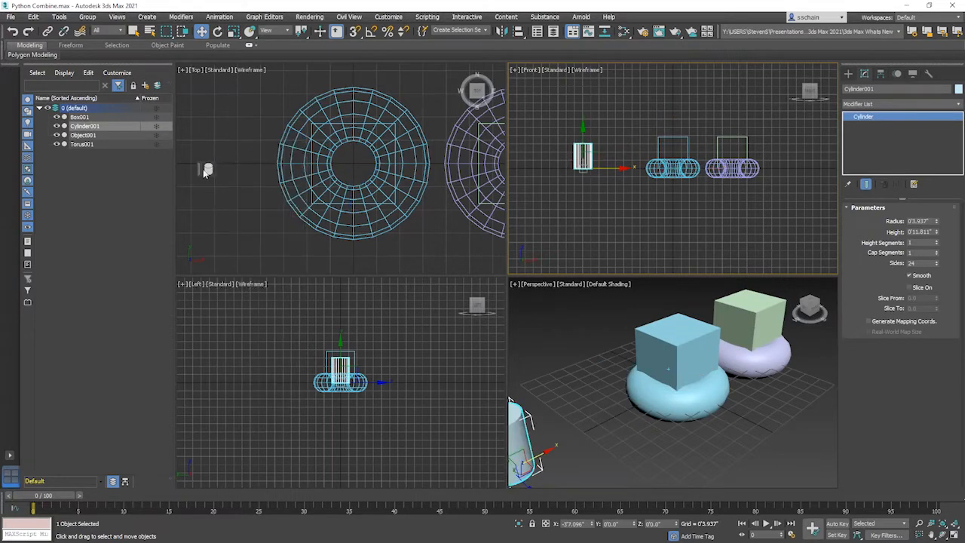
{"action": "right_click", "coordinate": [208, 169]}
{"action": "left_click", "coordinate": [214, 176]}
{"action": "left_click_drag", "start_coordinate": [556, 112], "coordinate": [780, 193]}
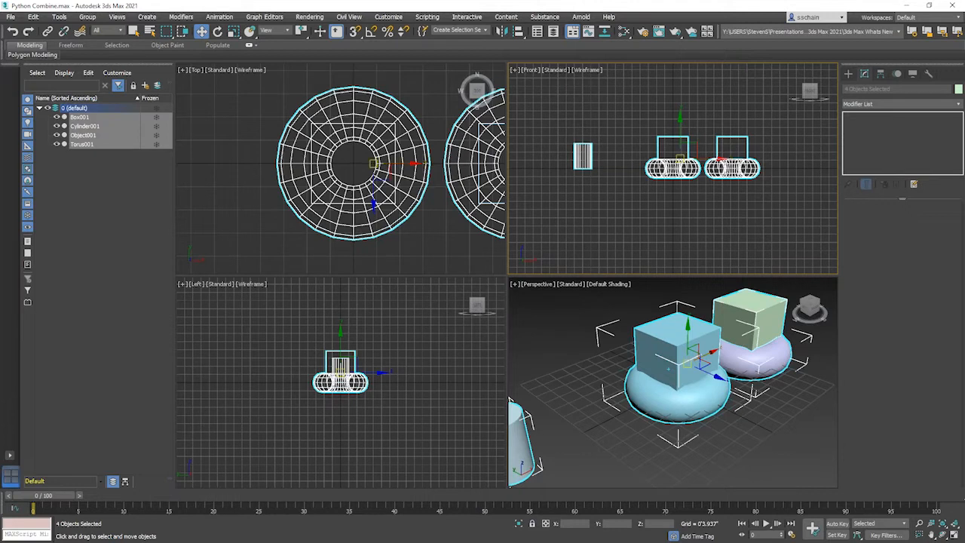
Open the scene Build11.max without saving the current one, adopting the file's unit scale
{"action": "left_click", "coordinate": [11, 16]}
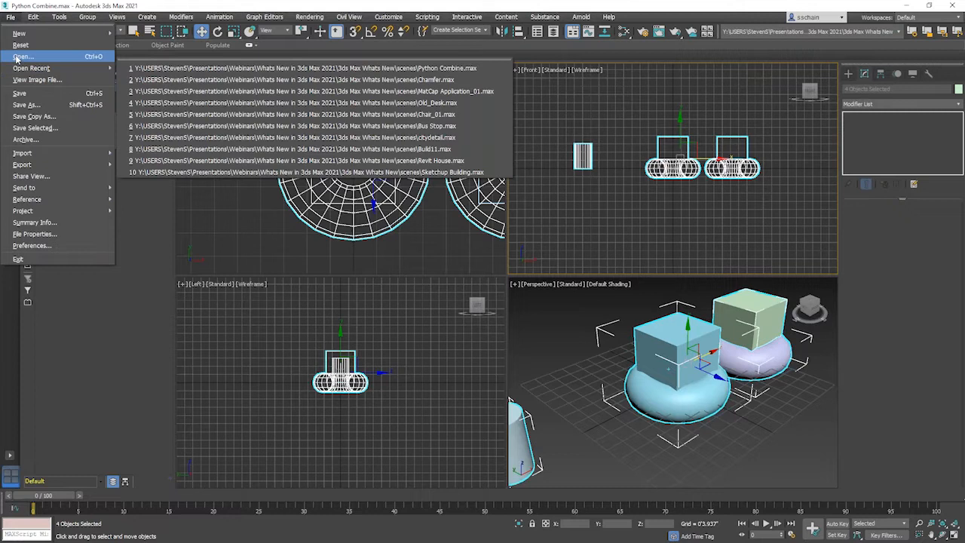
{"action": "left_click", "coordinate": [20, 57]}
{"action": "left_click", "coordinate": [490, 292]}
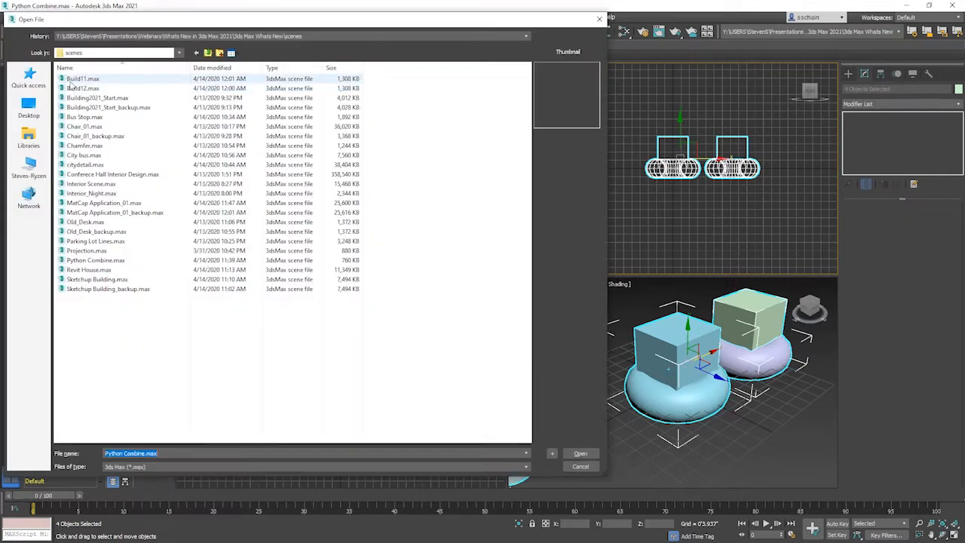
{"action": "left_click", "coordinate": [75, 79]}
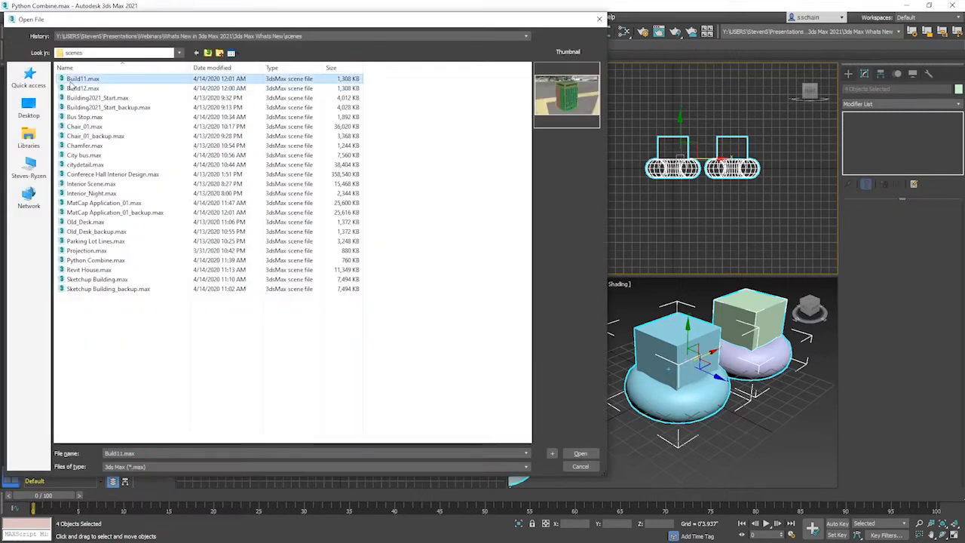
{"action": "double_click", "coordinate": [70, 81]}
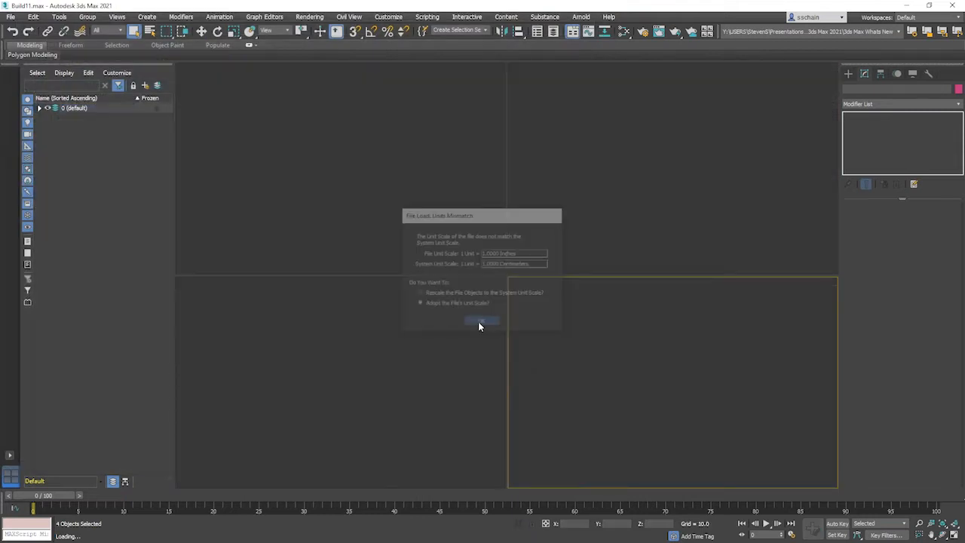
{"action": "left_click", "coordinate": [478, 322]}
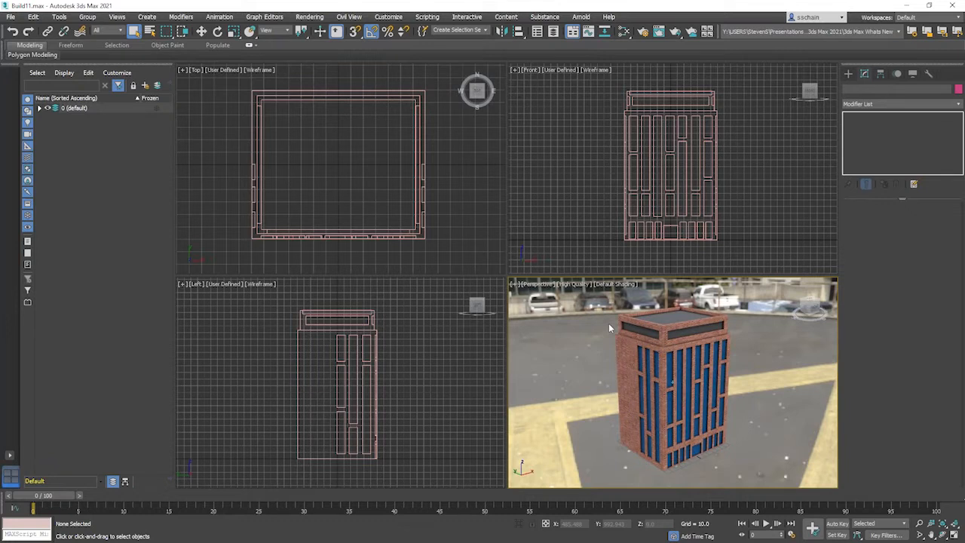
Review the Objects to Bake, Mapping Coordinates and Output settings of Render To Texture, and close the dialog
{"action": "left_click", "coordinate": [309, 17]}
{"action": "left_click", "coordinate": [329, 169]}
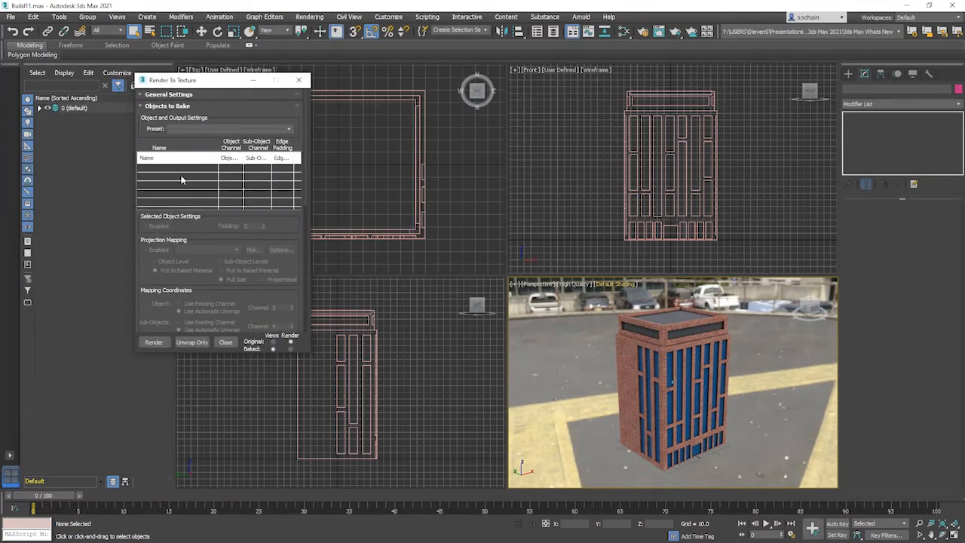
{"action": "scroll", "coordinate": [186, 233], "scroll_direction": "down", "scroll_amount": 3}
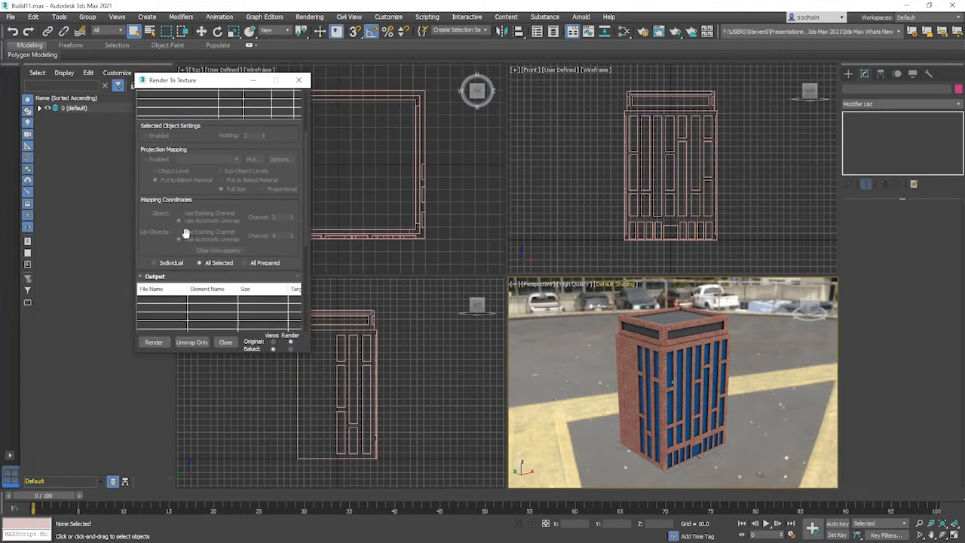
{"action": "scroll", "coordinate": [186, 234], "scroll_direction": "down", "scroll_amount": 2}
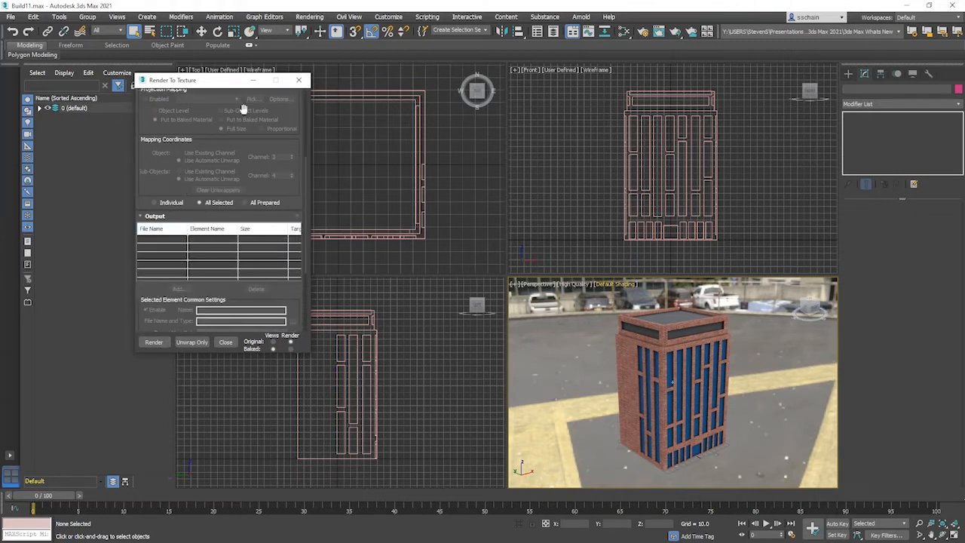
{"action": "left_click", "coordinate": [300, 84]}
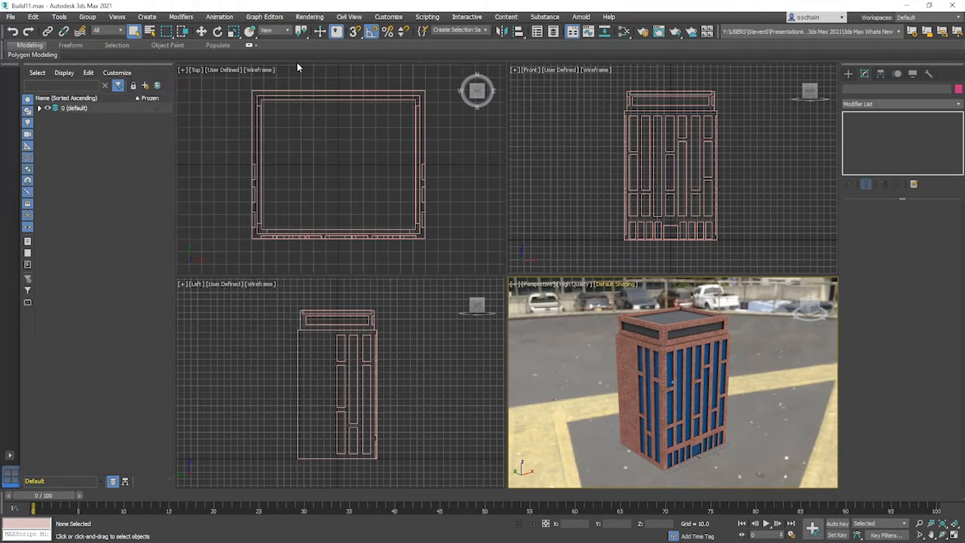
Open Bake to Texture and remove the Specular, Diffuse and Normals maps from Building11
{"action": "left_click", "coordinate": [309, 17]}
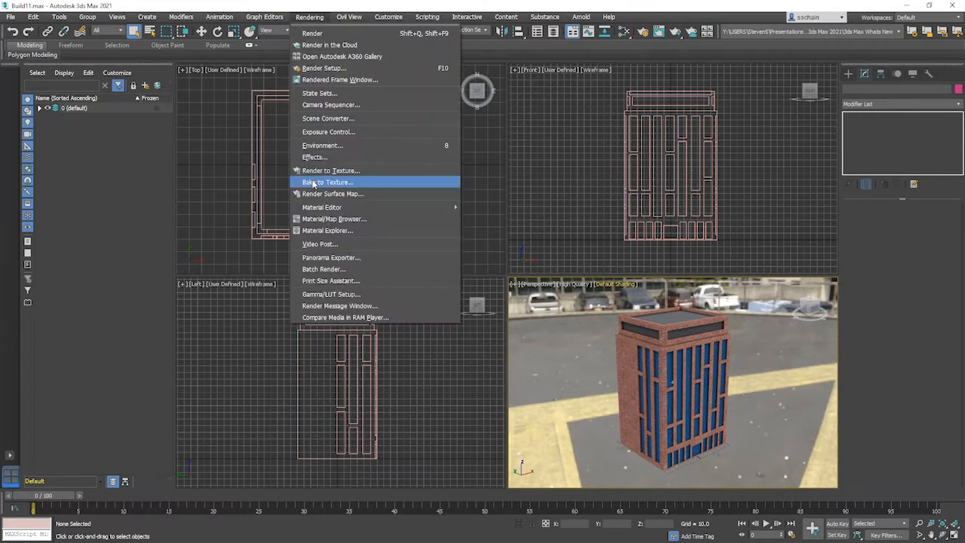
{"action": "left_click", "coordinate": [313, 182]}
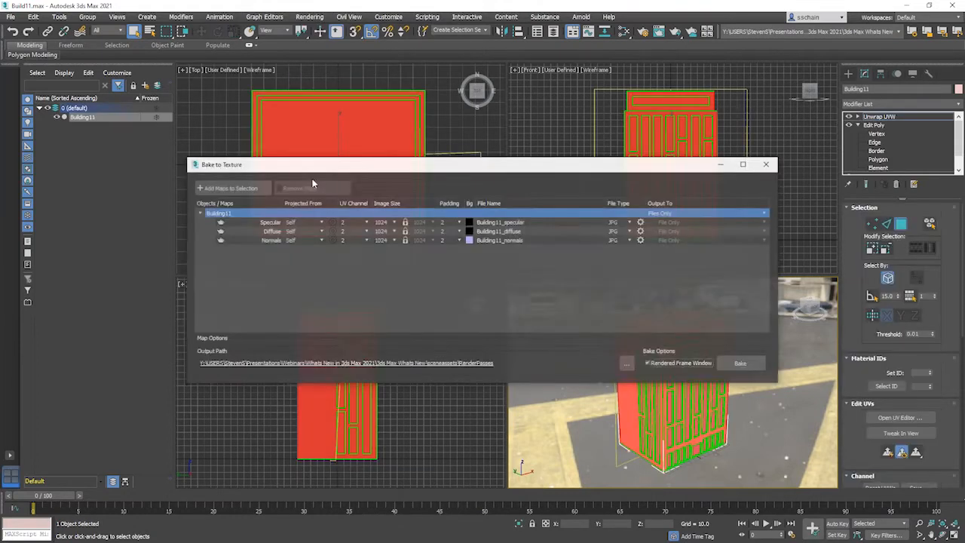
{"action": "left_click", "coordinate": [879, 116]}
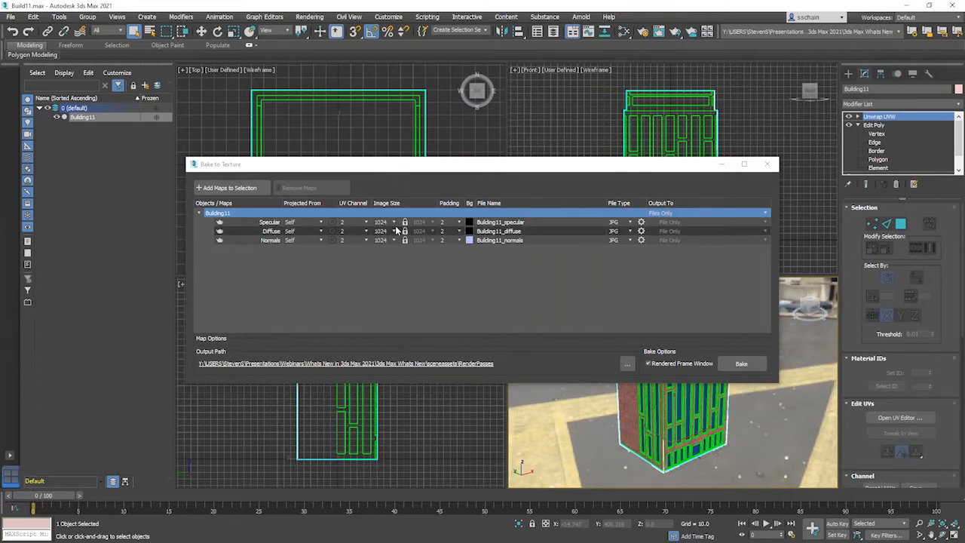
{"action": "left_click_drag", "start_coordinate": [269, 221], "coordinate": [272, 240]}
{"action": "left_click", "coordinate": [336, 188]}
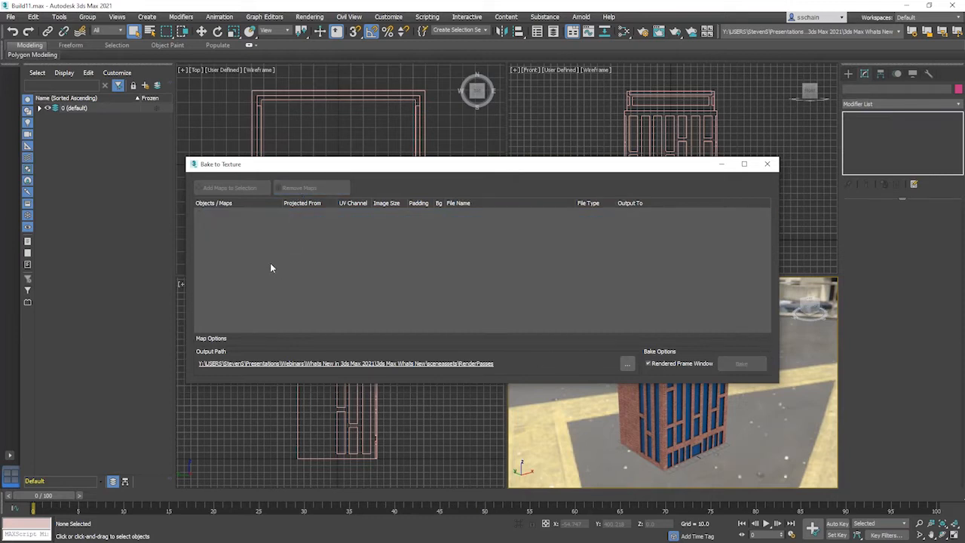
Select the building and add the Diffuse and Ambient Occlusion maps to its bake list
{"action": "left_click", "coordinate": [640, 443]}
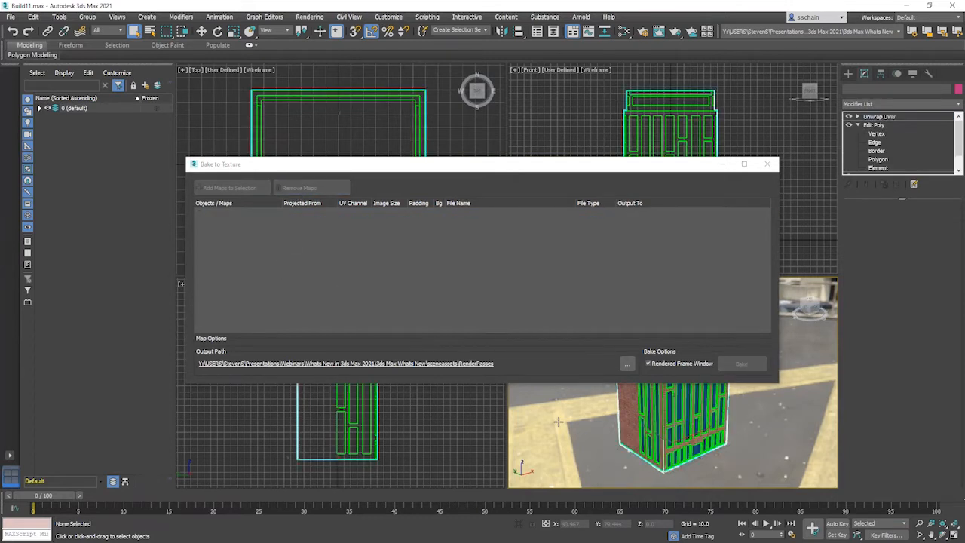
{"action": "left_click", "coordinate": [226, 188]}
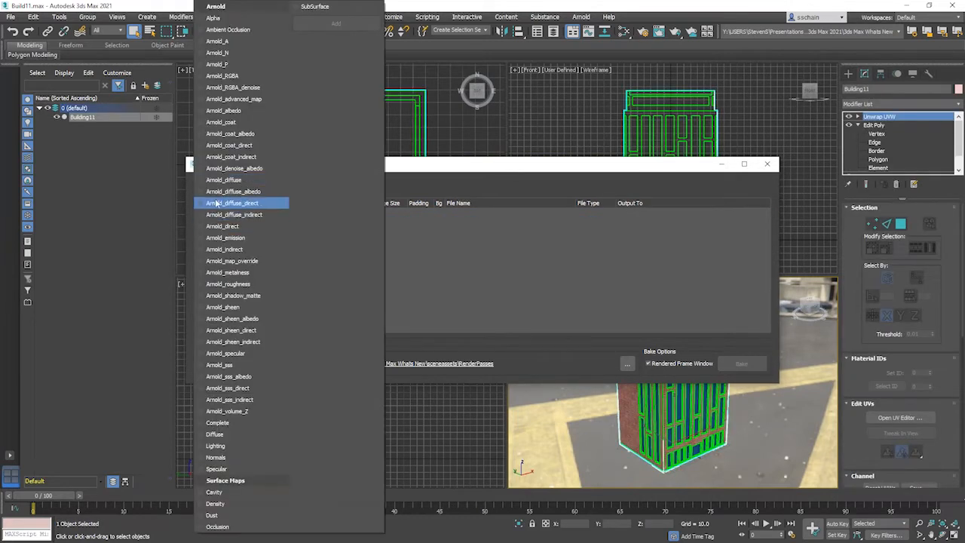
{"action": "left_click", "coordinate": [203, 435]}
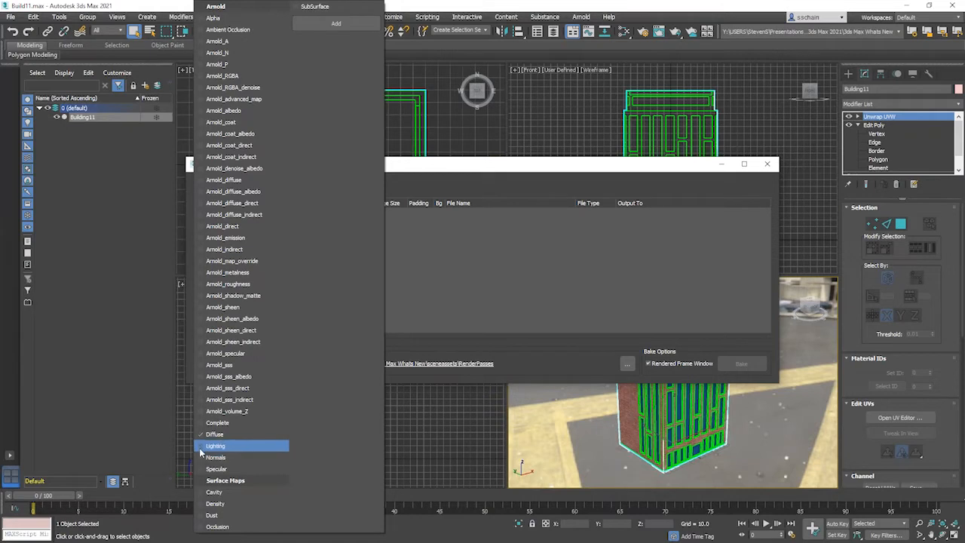
{"action": "left_click", "coordinate": [202, 30]}
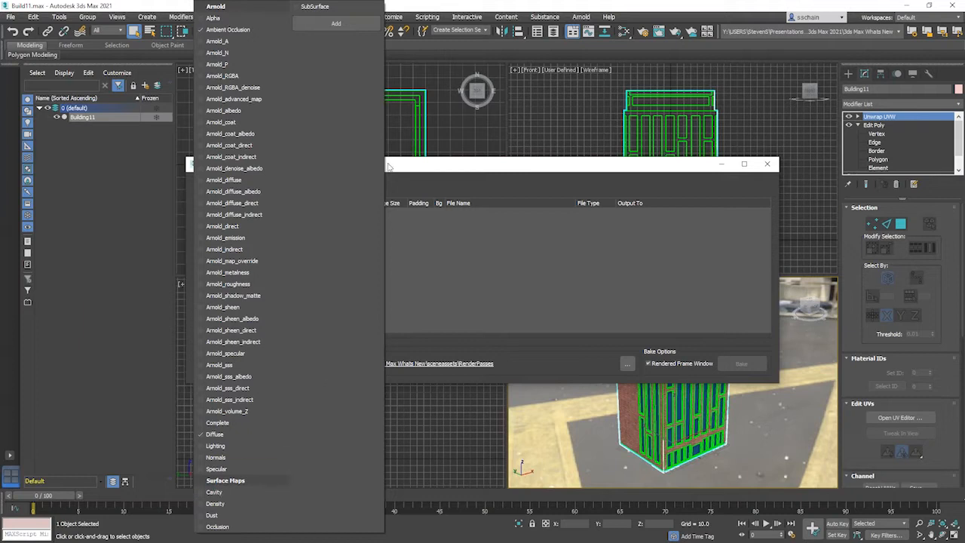
{"action": "left_click", "coordinate": [341, 24]}
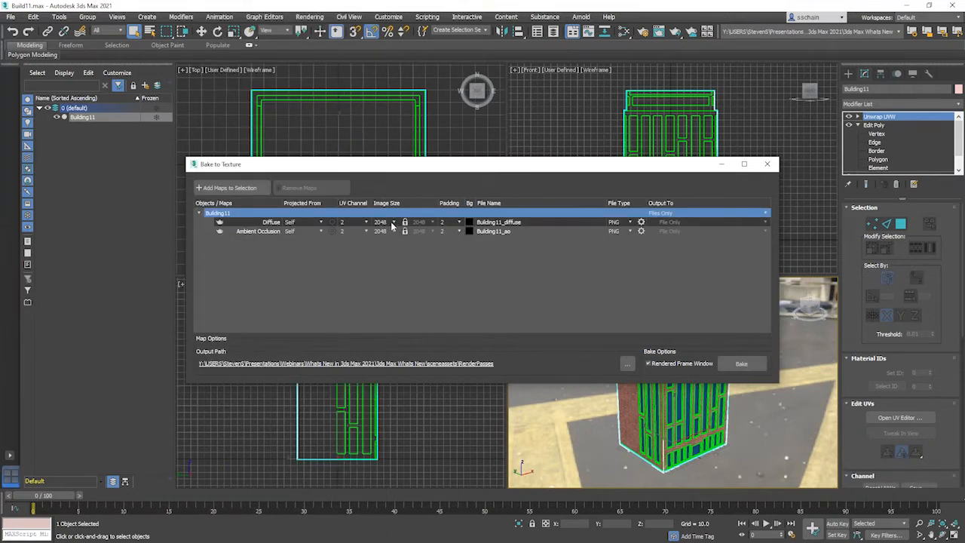
Set both bake maps to the JPG file type with the JPEG settings accepted, and set their image size to 1024
{"action": "left_click", "coordinate": [264, 222]}
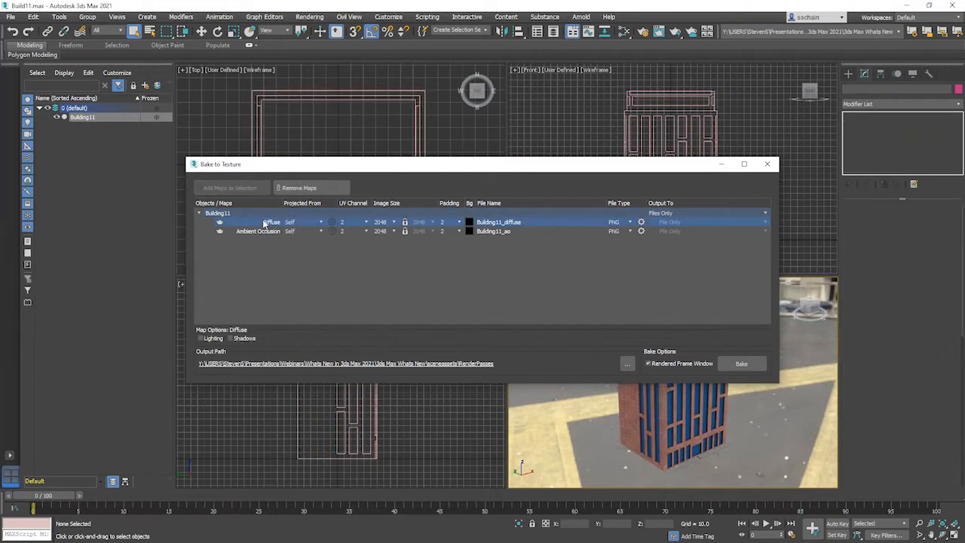
{"action": "left_click", "coordinate": [269, 230], "text": "shift"}
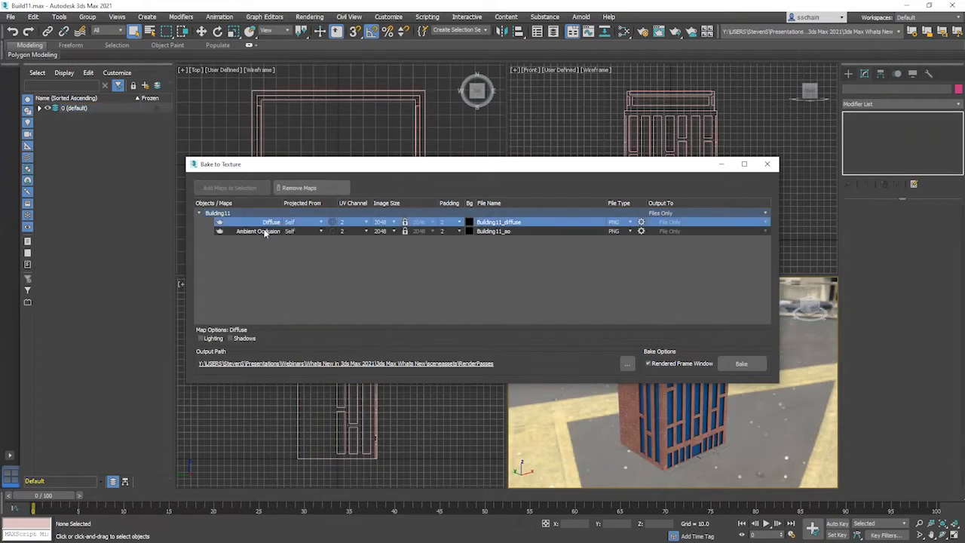
{"action": "left_click", "coordinate": [630, 222]}
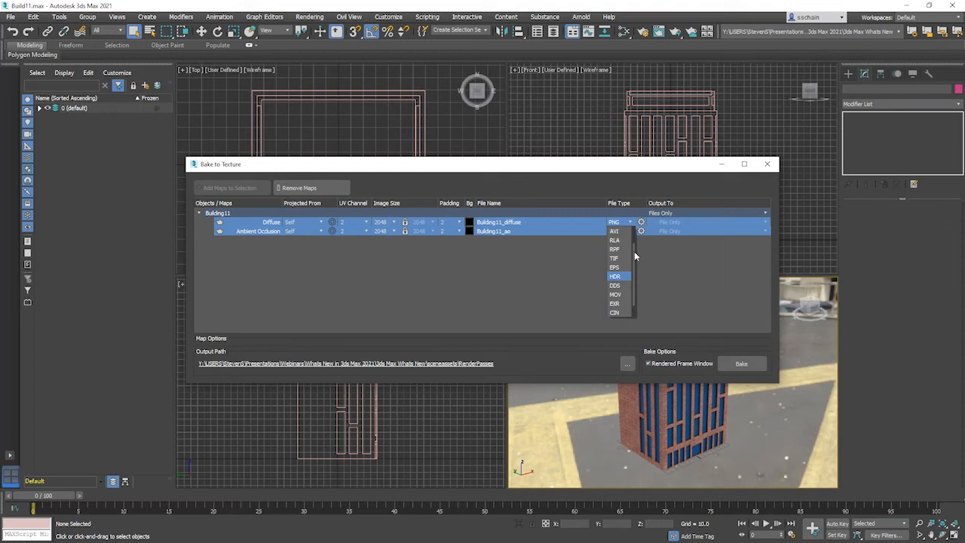
{"action": "left_click", "coordinate": [626, 249]}
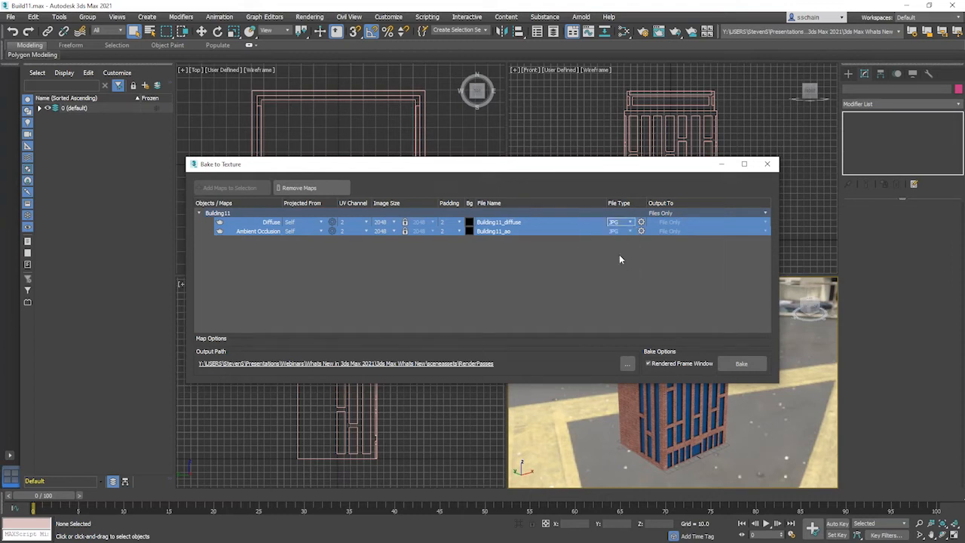
{"action": "left_click", "coordinate": [641, 223]}
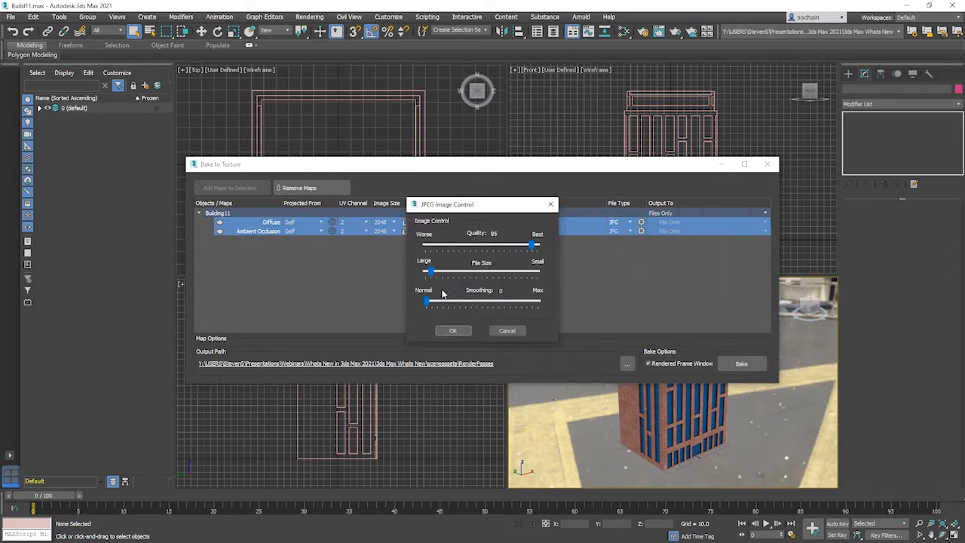
{"action": "left_click", "coordinate": [450, 331]}
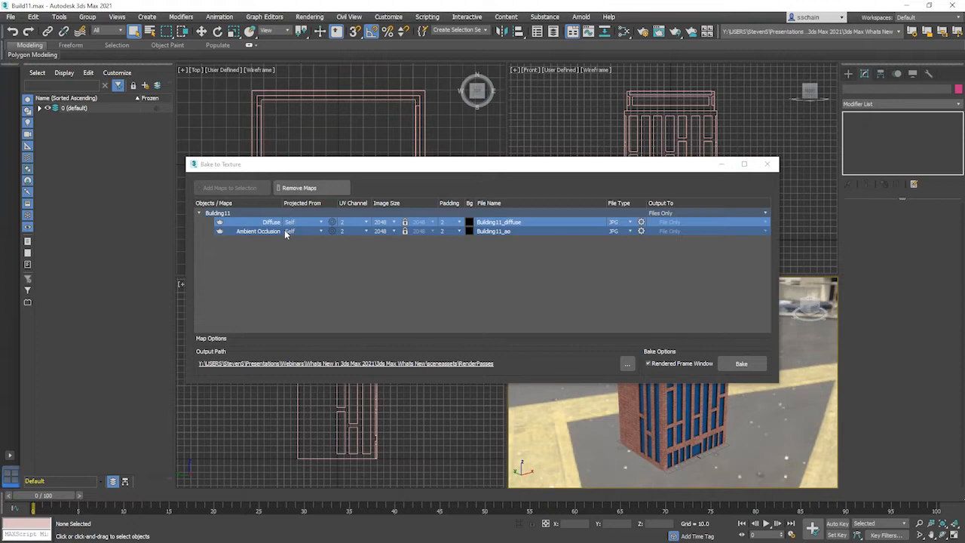
{"action": "left_click", "coordinate": [393, 222]}
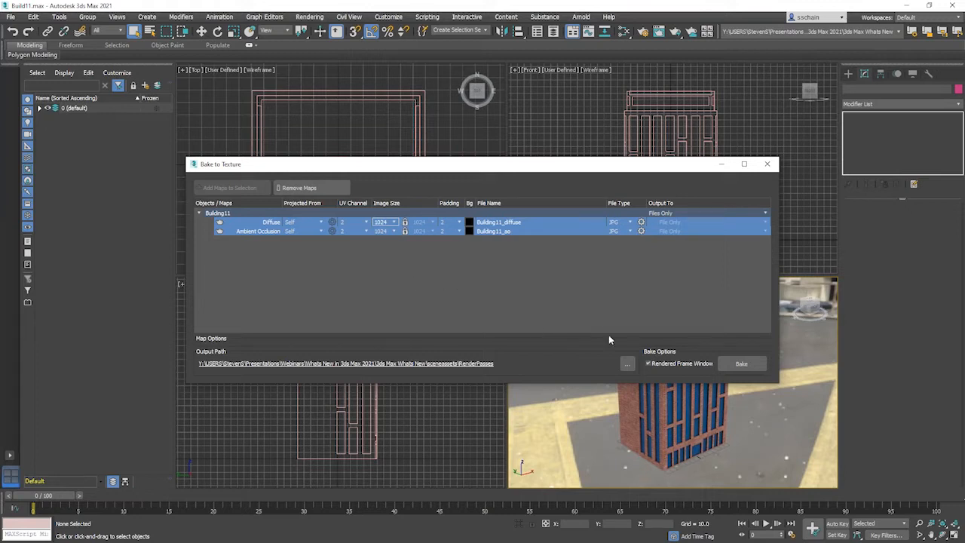
Bake both maps into the RenderPasses folder, overwriting the existing files, and close the baking dialogs
{"action": "left_click", "coordinate": [741, 364]}
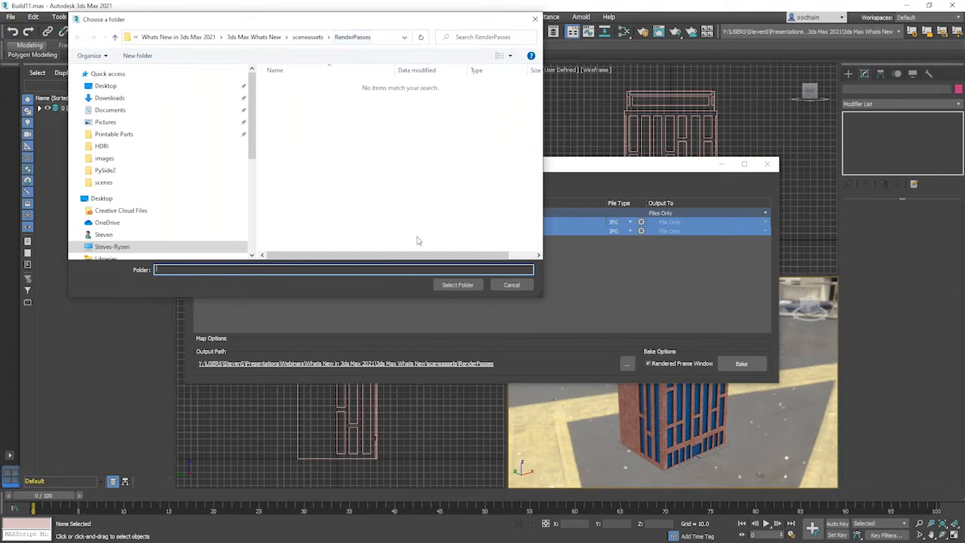
{"action": "left_click", "coordinate": [510, 285]}
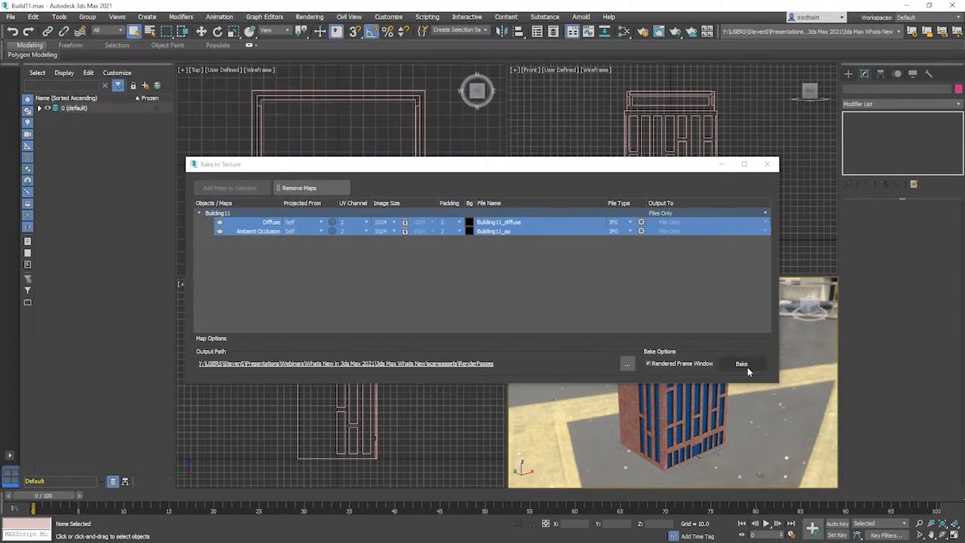
{"action": "left_click", "coordinate": [744, 364]}
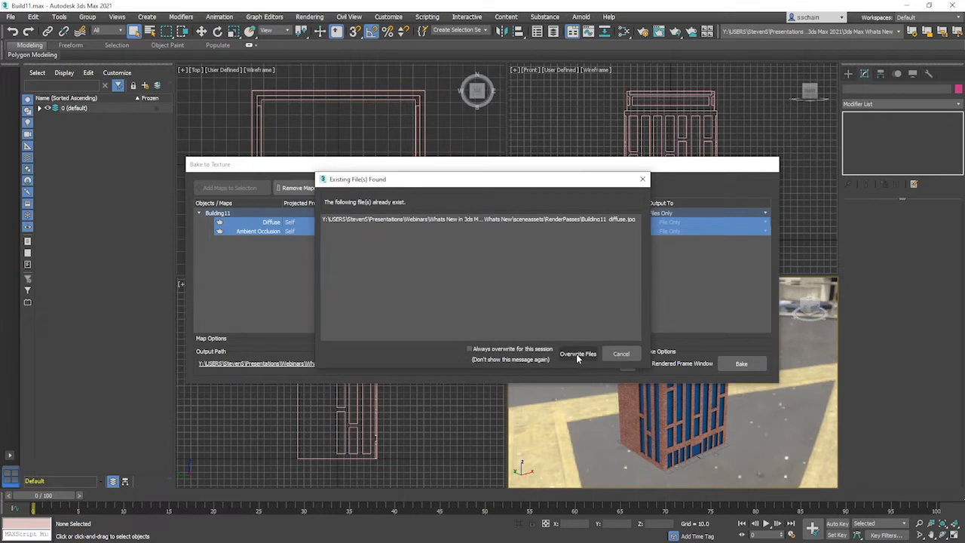
{"action": "left_click", "coordinate": [578, 354]}
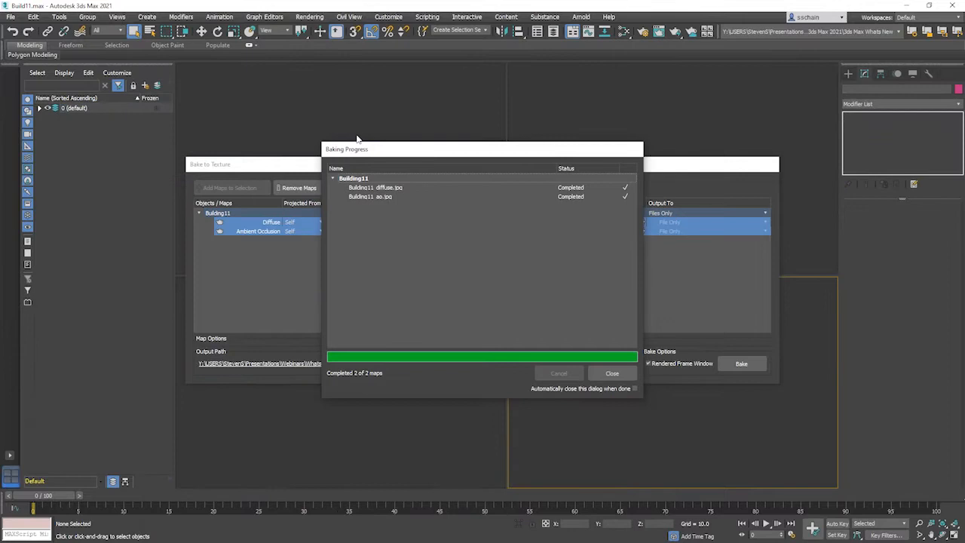
{"action": "left_click", "coordinate": [611, 373]}
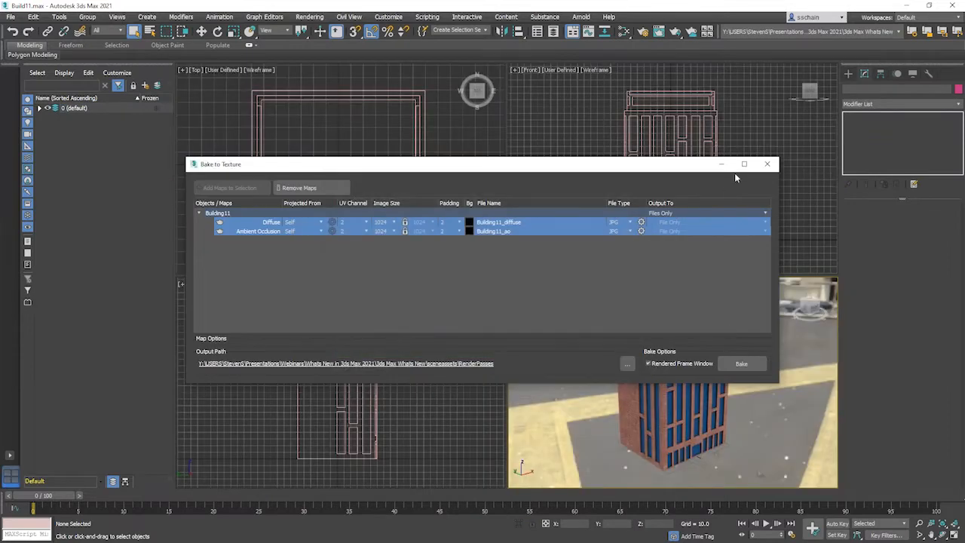
{"action": "left_click", "coordinate": [767, 164]}
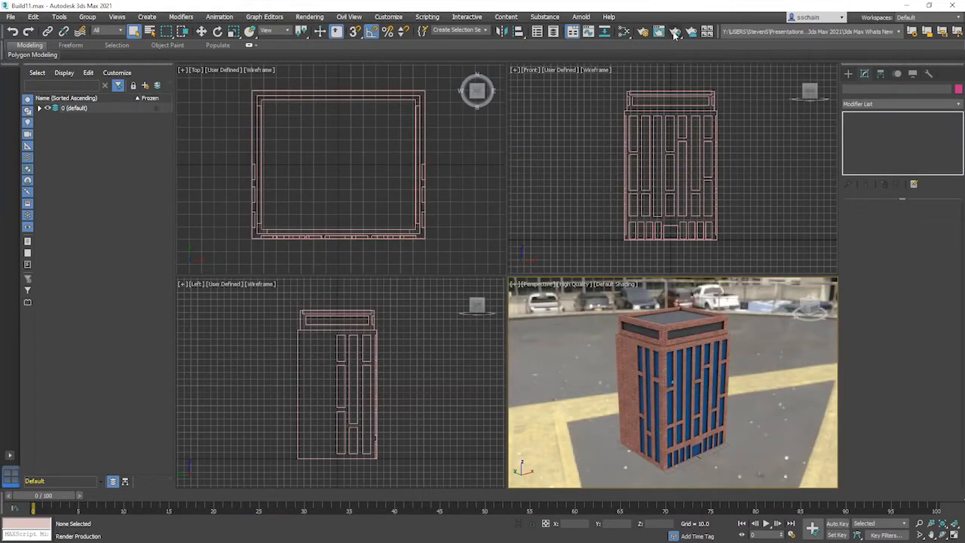
In the Slate Material Editor, examine the Building11_diffuse.jpg image and the source file of the specular bitmap
{"action": "left_click", "coordinate": [624, 31]}
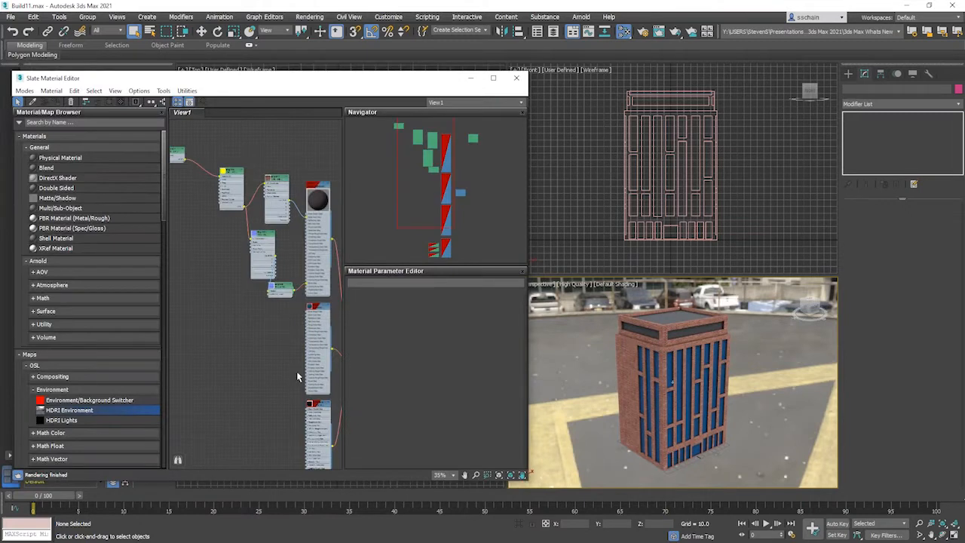
{"action": "middle_click_drag", "start_coordinate": [264, 427], "coordinate": [229, 193]}
{"action": "scroll", "coordinate": [244, 314], "scroll_direction": "up", "scroll_amount": 4}
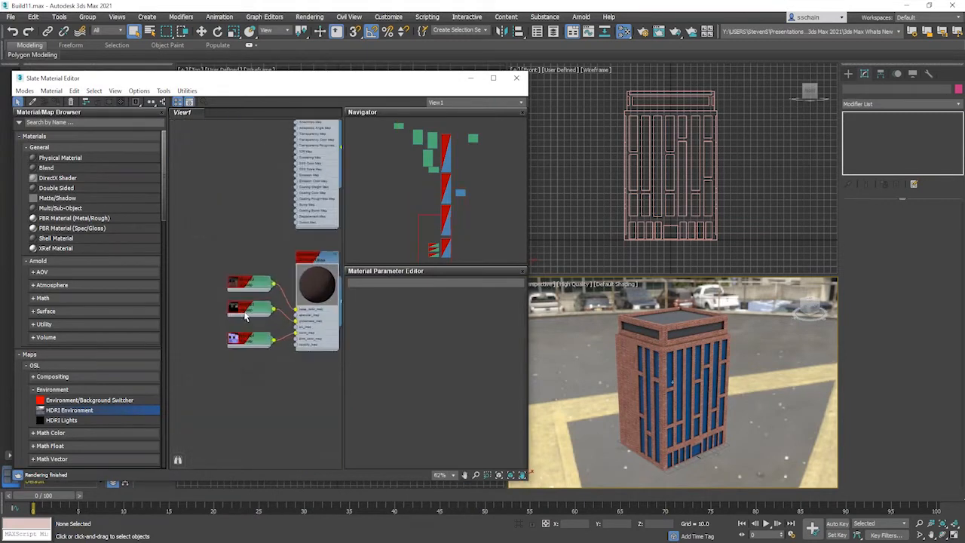
{"action": "middle_click_drag", "start_coordinate": [252, 309], "coordinate": [228, 313]}
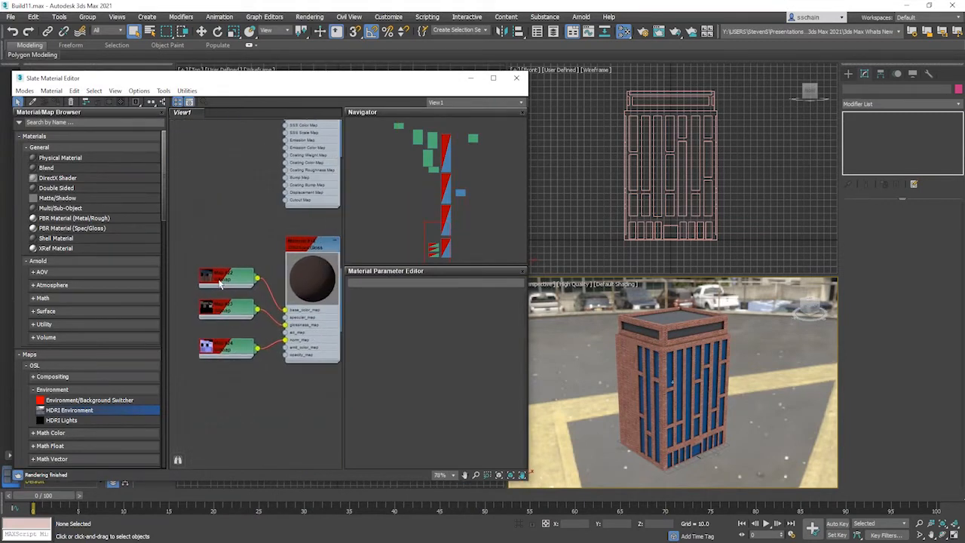
{"action": "left_click", "coordinate": [221, 288]}
{"action": "double_click", "coordinate": [221, 288]}
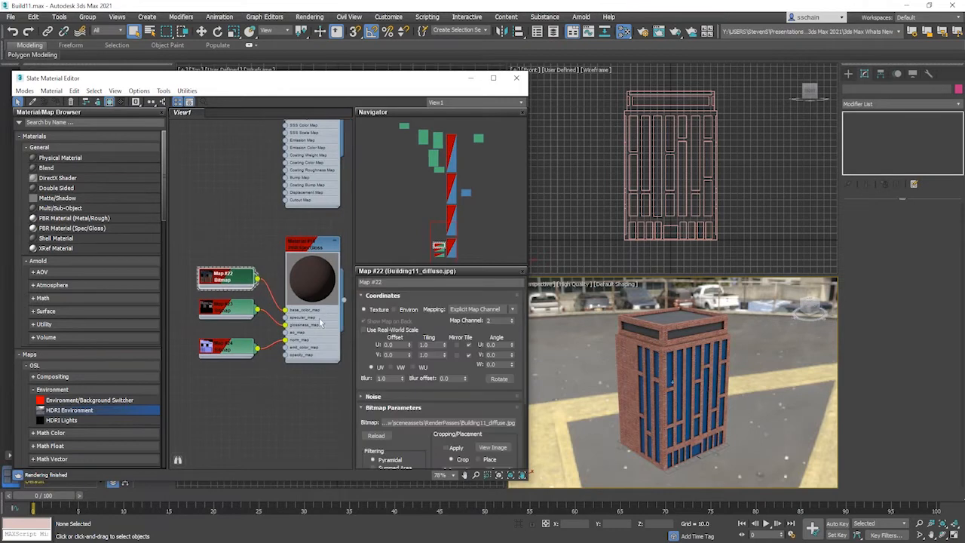
{"action": "left_click", "coordinate": [486, 450]}
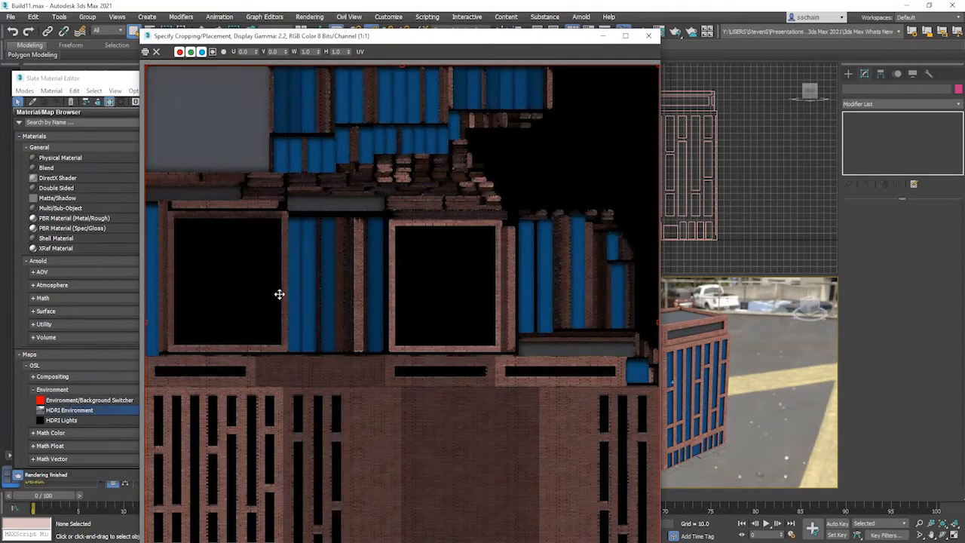
{"action": "left_click", "coordinate": [653, 37]}
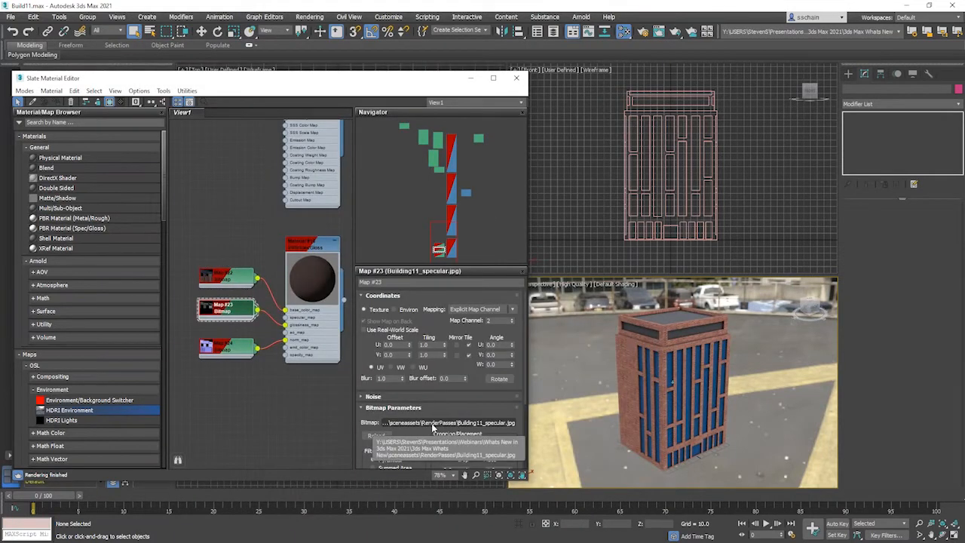
{"action": "left_click", "coordinate": [432, 425]}
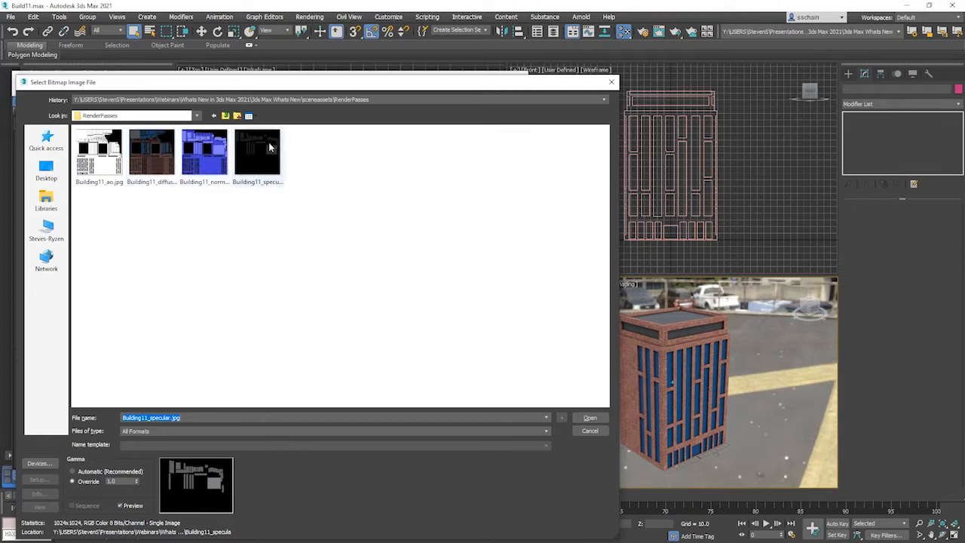
{"action": "left_click", "coordinate": [590, 431]}
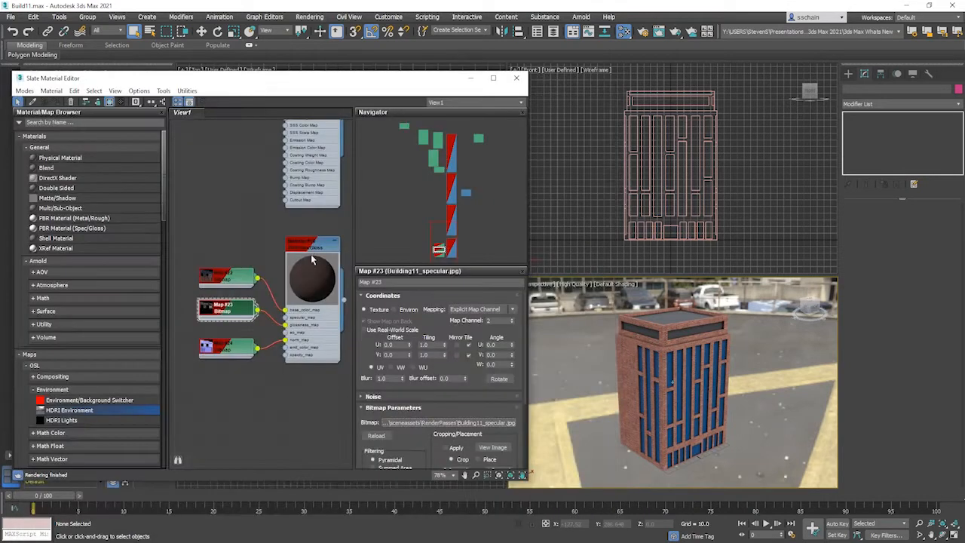
Assign the PBR Specular/Gloss material with the baked maps to the building, and inspect its diffuse map and the result in the Perspective view
{"action": "double_click", "coordinate": [308, 246]}
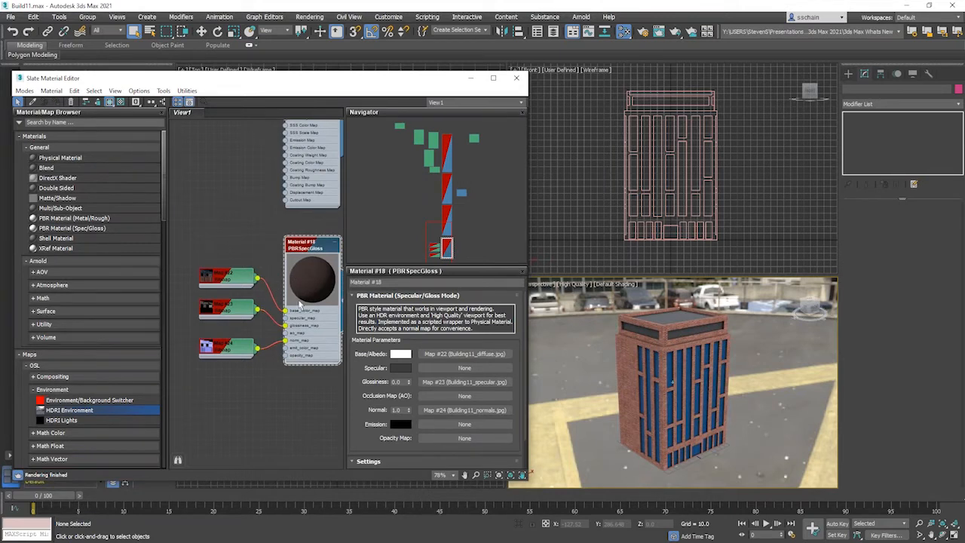
{"action": "middle_click_drag", "start_coordinate": [304, 296], "coordinate": [281, 295]}
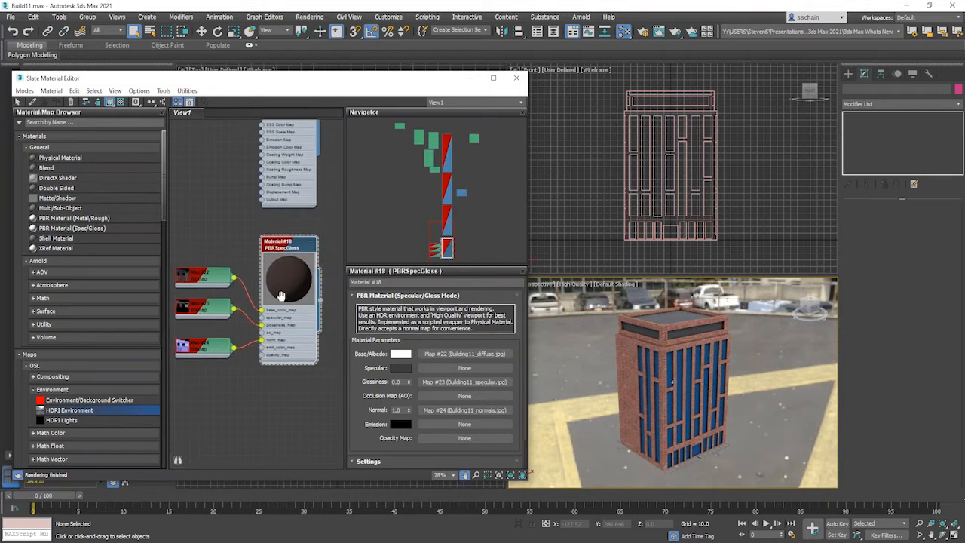
{"action": "left_click", "coordinate": [651, 370]}
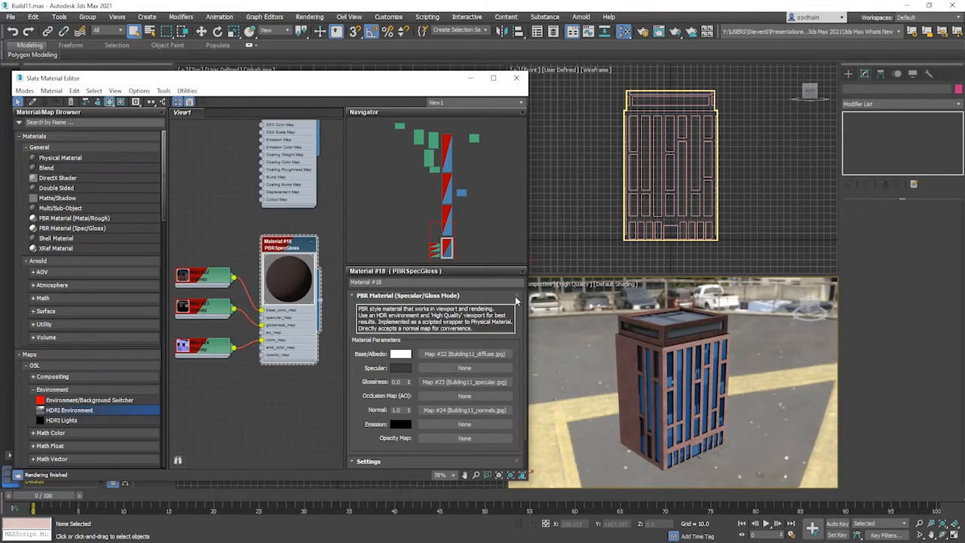
{"action": "double_click", "coordinate": [200, 276]}
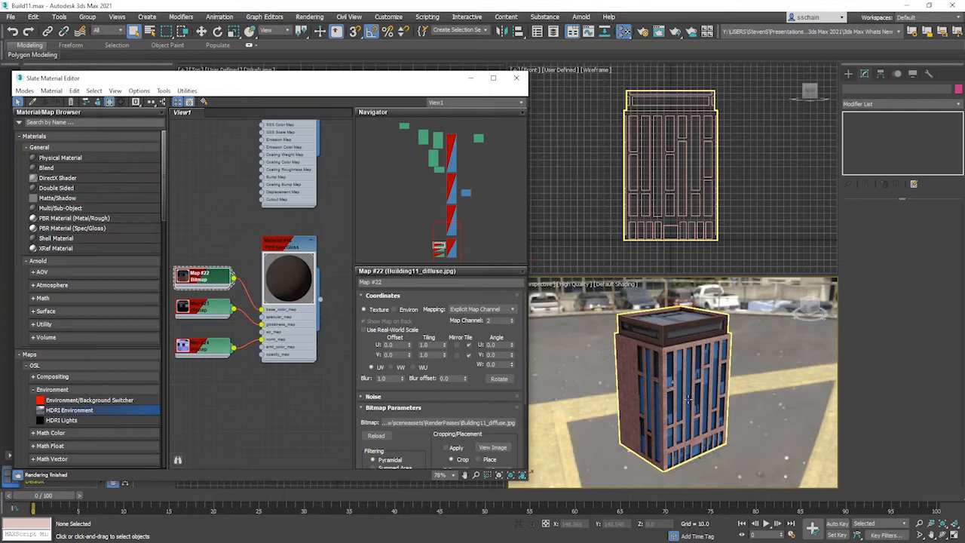
{"action": "middle_click_drag", "start_coordinate": [680, 400], "coordinate": [697, 453], "text": "alt"}
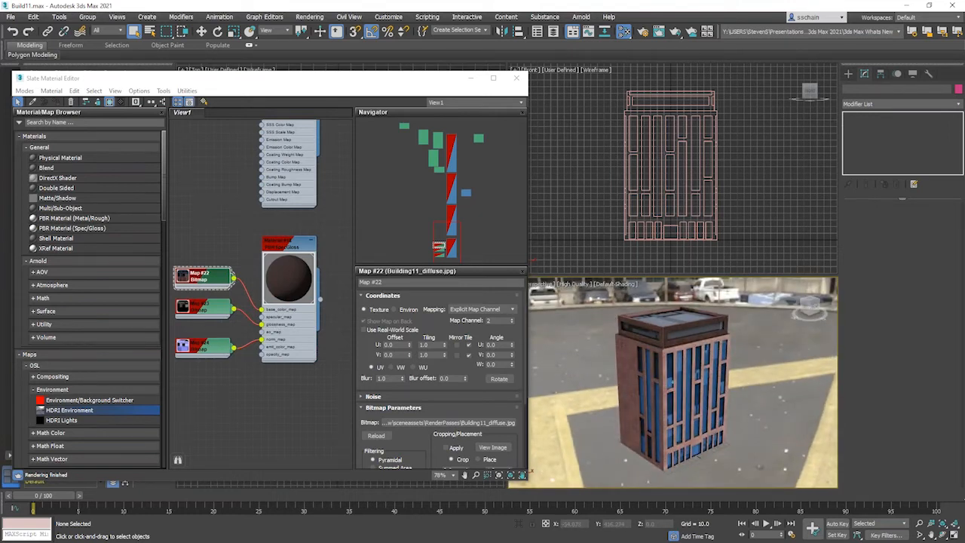
Confirm Building11_diffuse.jpg as the base color bitmap's source and delete the other two bitmap nodes feeding the PBR material
{"action": "left_click", "coordinate": [470, 423]}
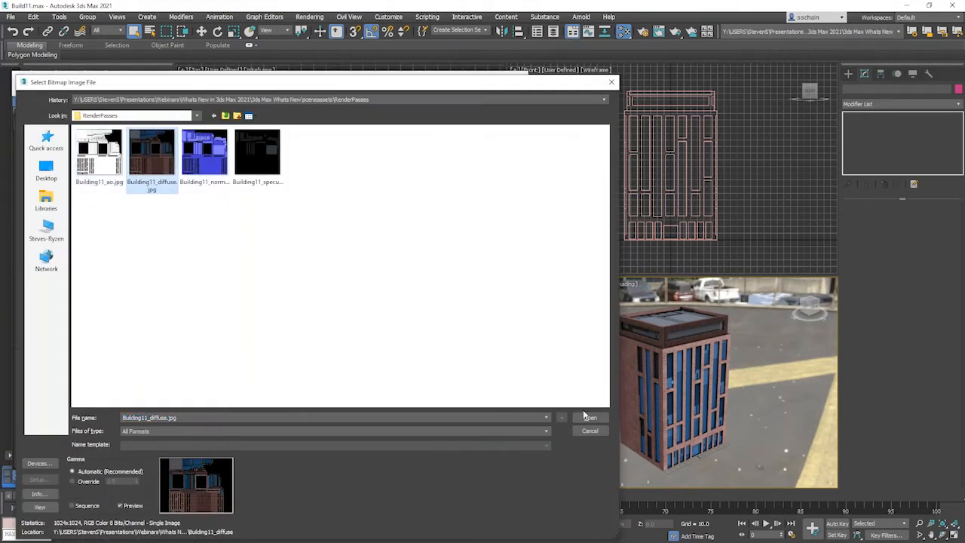
{"action": "left_click", "coordinate": [589, 419]}
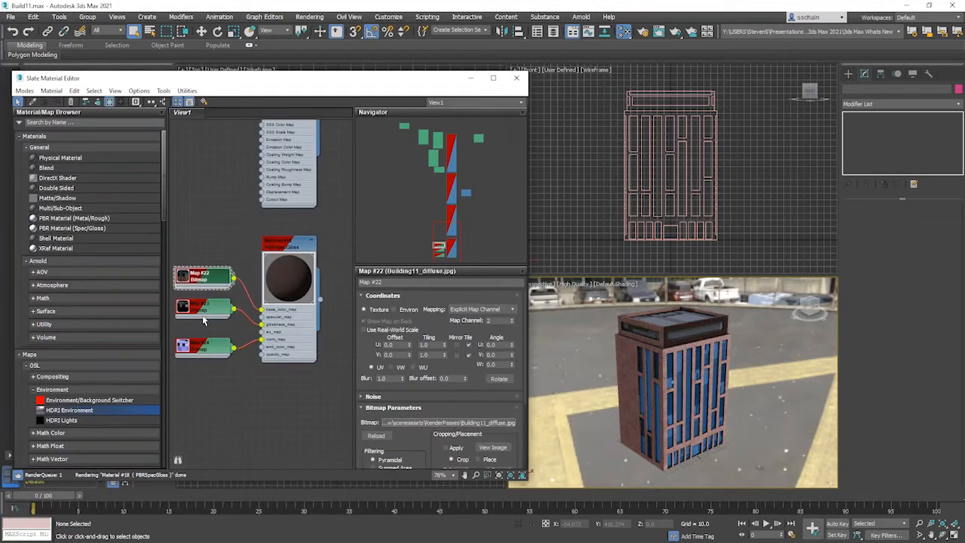
{"action": "left_click", "coordinate": [203, 310]}
{"action": "key", "text": "Delete"}
{"action": "left_click", "coordinate": [205, 347]}
{"action": "key", "text": "Delete"}
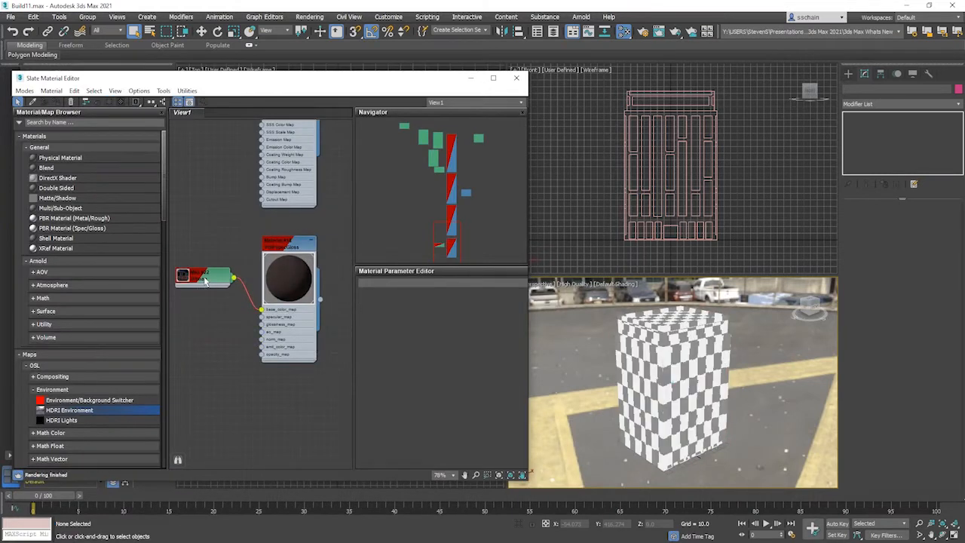
Duplicate the diffuse bitmap node below the original and load Building11_ao.jpg into the copy
{"action": "double_click", "coordinate": [204, 278]}
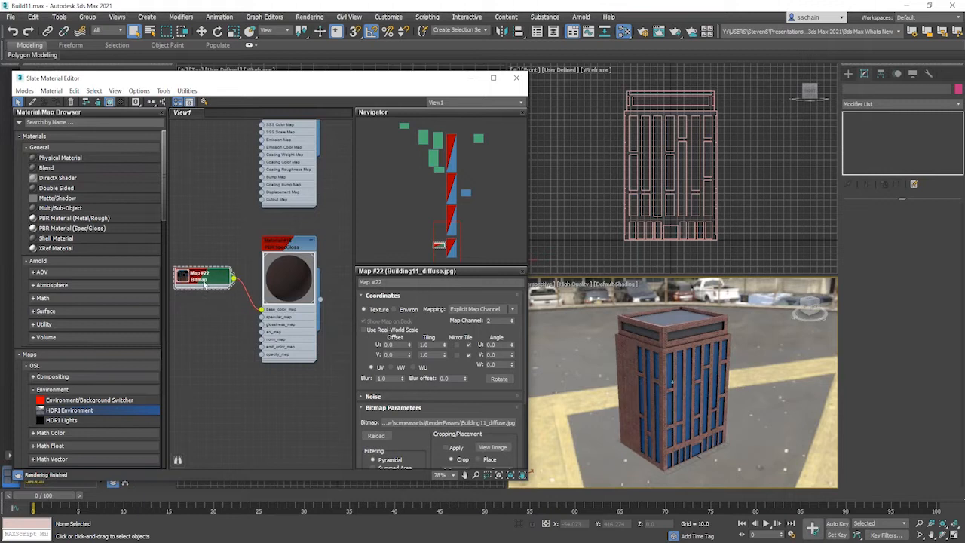
{"action": "left_click_drag", "start_coordinate": [204, 281], "coordinate": [204, 317], "text": "shift"}
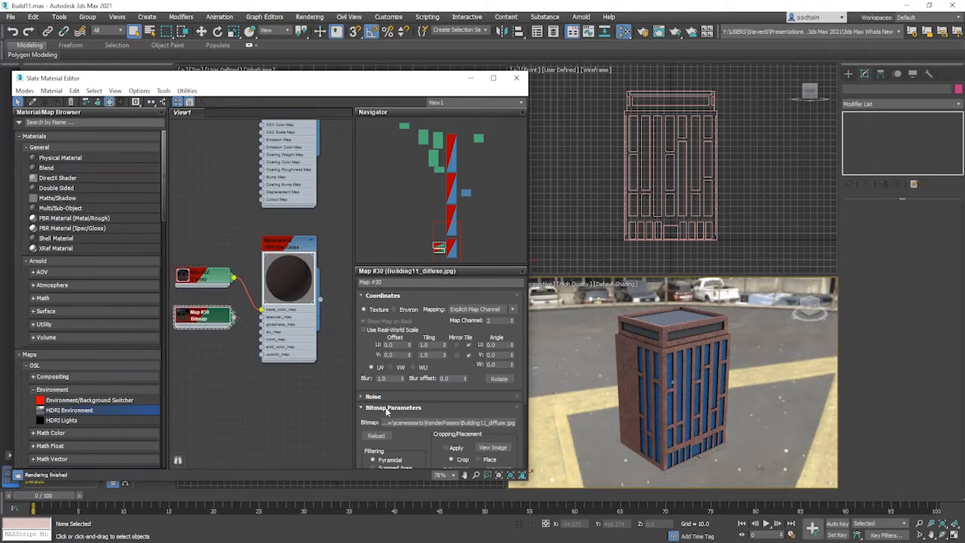
{"action": "left_click", "coordinate": [458, 423]}
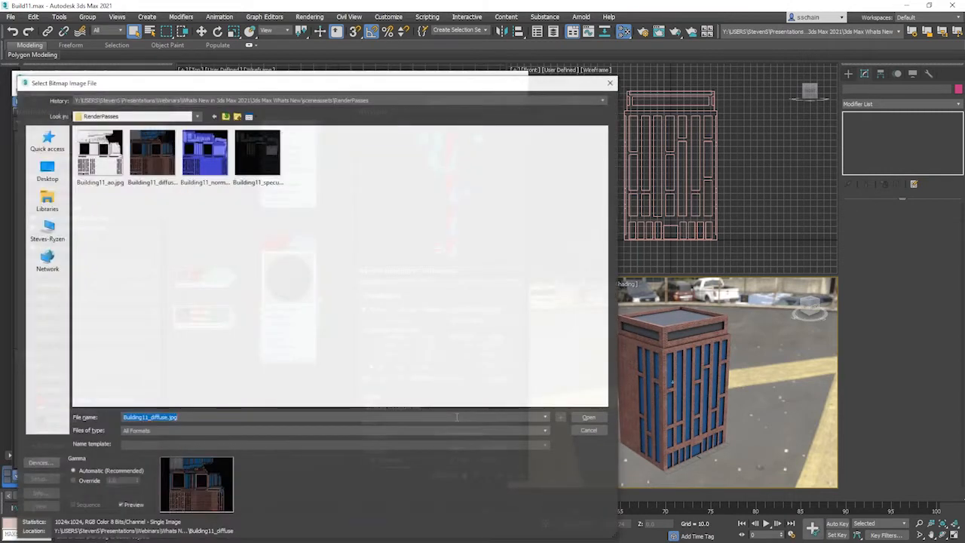
{"action": "left_click", "coordinate": [98, 154]}
{"action": "double_click", "coordinate": [104, 161]}
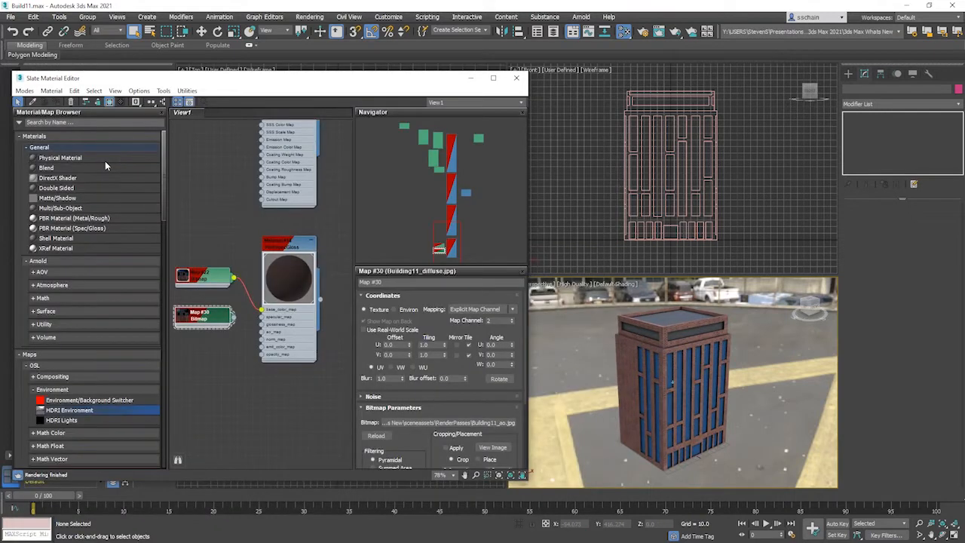
Connect the ambient occlusion bitmap to the PBR material's ao_map input and inspect the building in the Perspective view
{"action": "left_click_drag", "start_coordinate": [260, 331], "coordinate": [230, 327]}
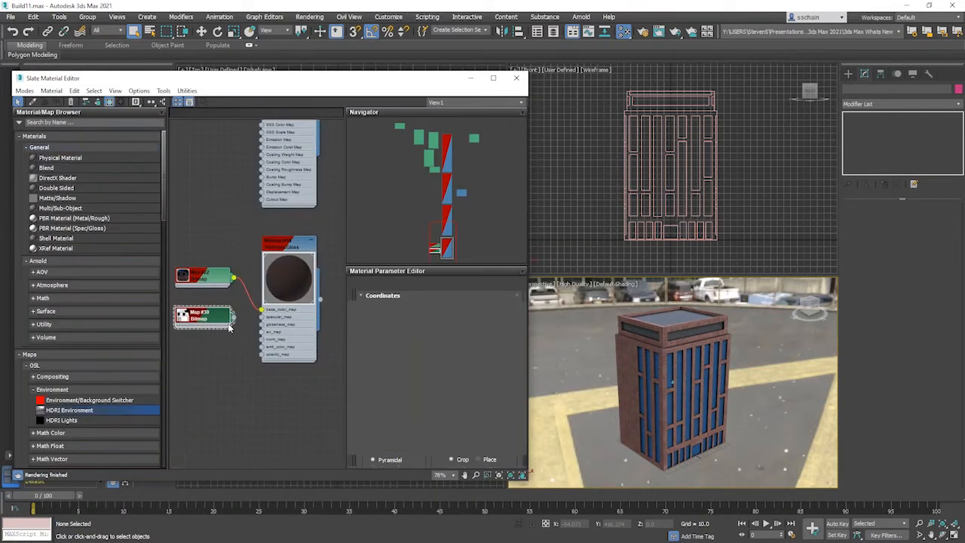
{"action": "left_click_drag", "start_coordinate": [243, 329], "coordinate": [262, 333]}
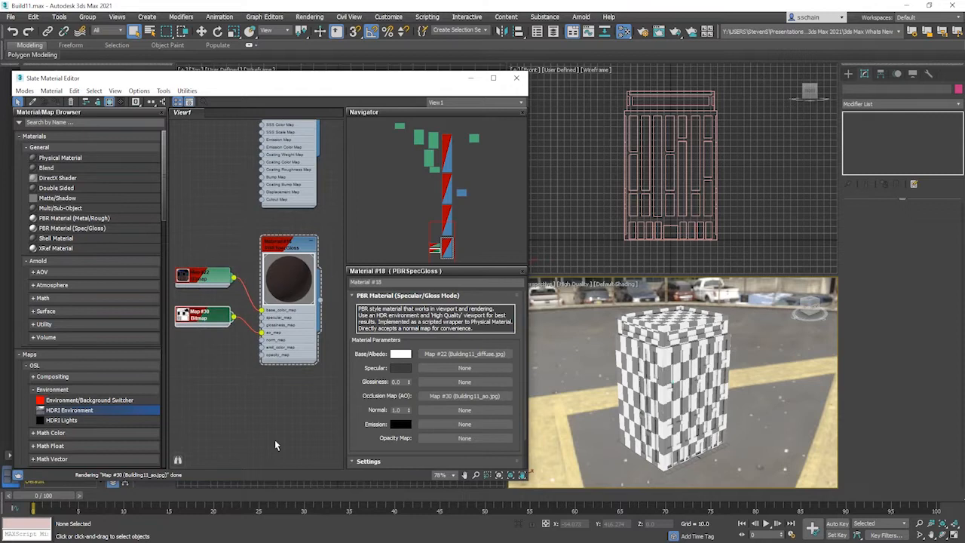
{"action": "left_click", "coordinate": [669, 387]}
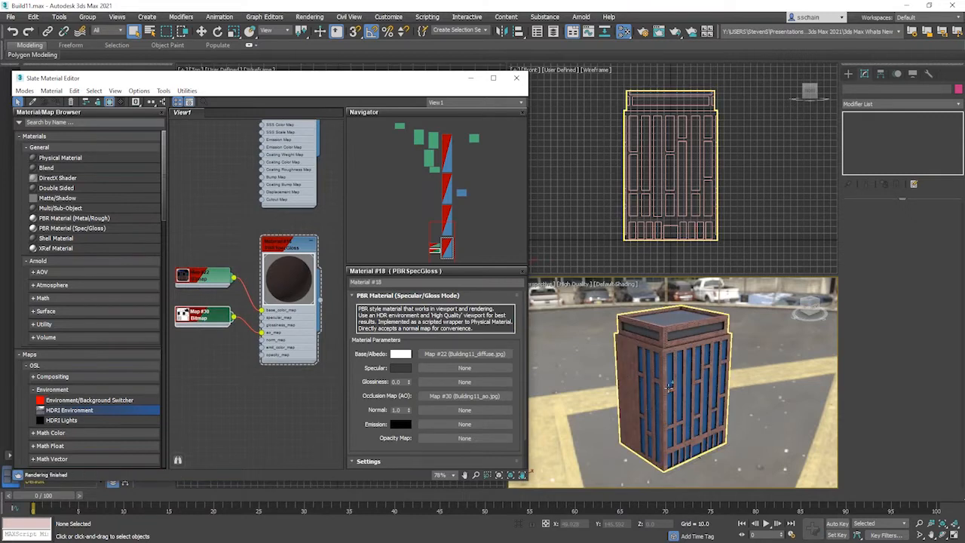
{"action": "middle_click_drag", "start_coordinate": [676, 377], "coordinate": [706, 413], "text": "alt"}
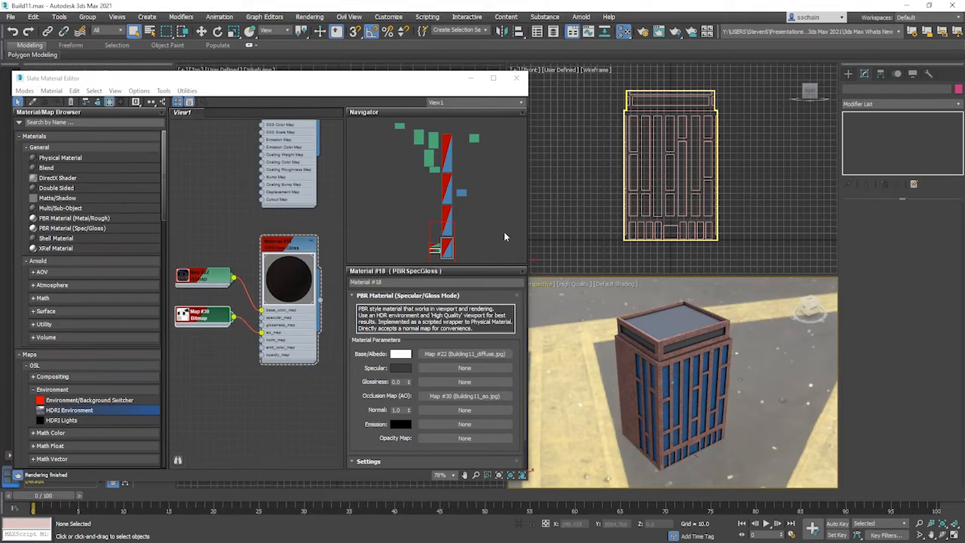
Close the Slate Material Editor and open the citydetail.max scene
{"action": "left_click", "coordinate": [517, 79]}
{"action": "left_click", "coordinate": [11, 16]}
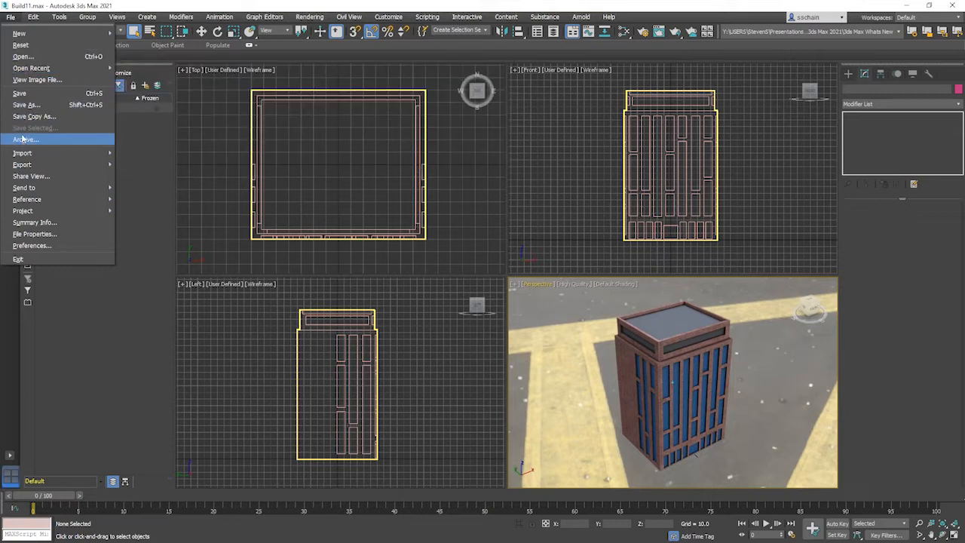
{"action": "left_click", "coordinate": [23, 56]}
{"action": "left_click", "coordinate": [480, 293]}
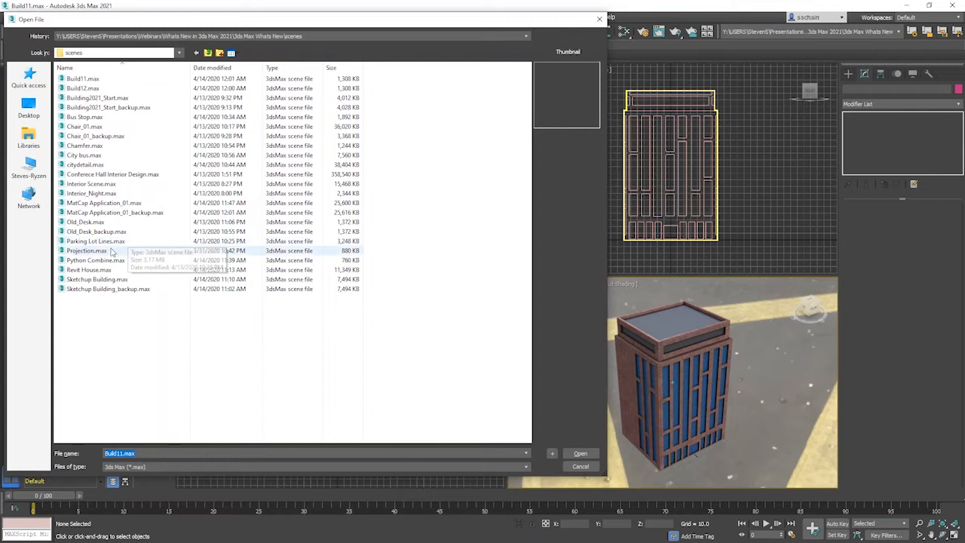
{"action": "double_click", "coordinate": [84, 169]}
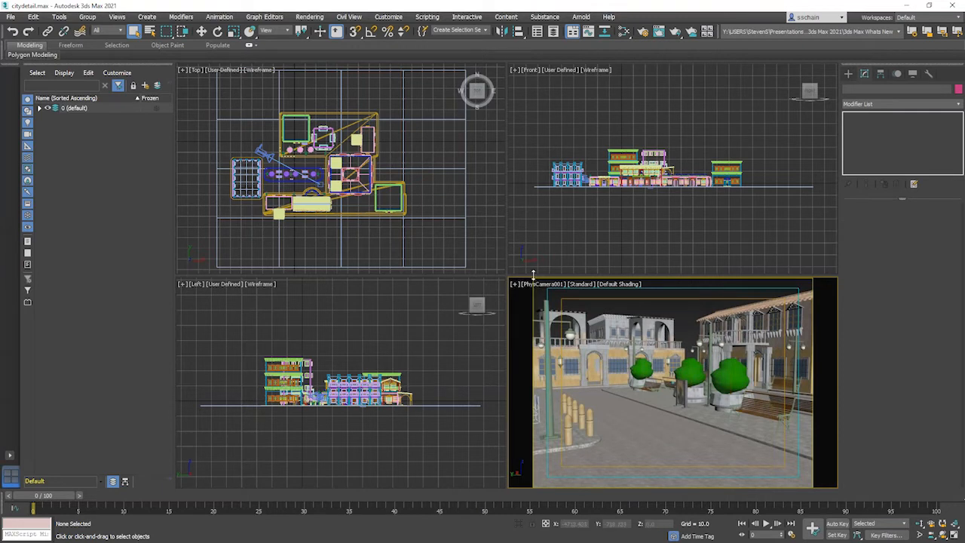
Enlarge the PhysCamera001 viewport and set its display to High Quality
{"action": "left_click_drag", "start_coordinate": [534, 276], "coordinate": [527, 239]}
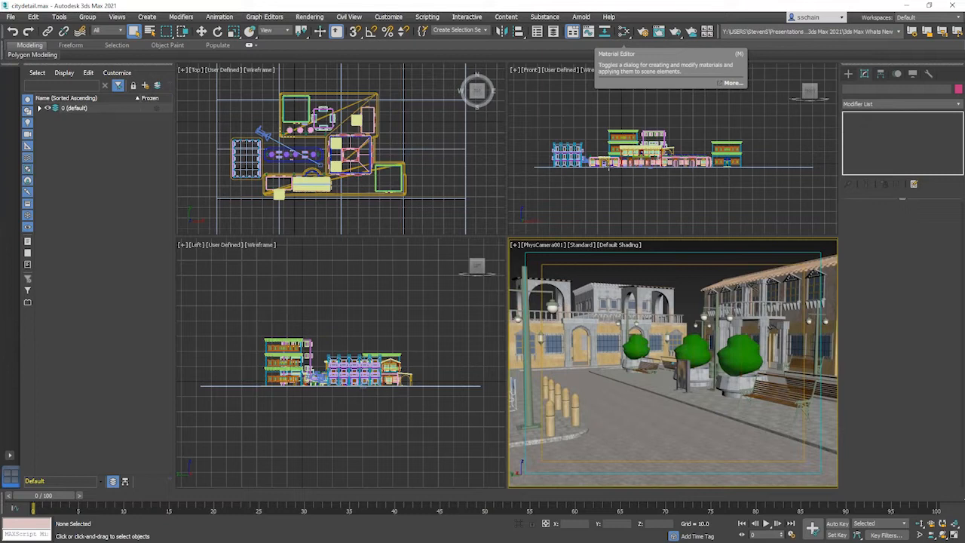
{"action": "left_click", "coordinate": [581, 244]}
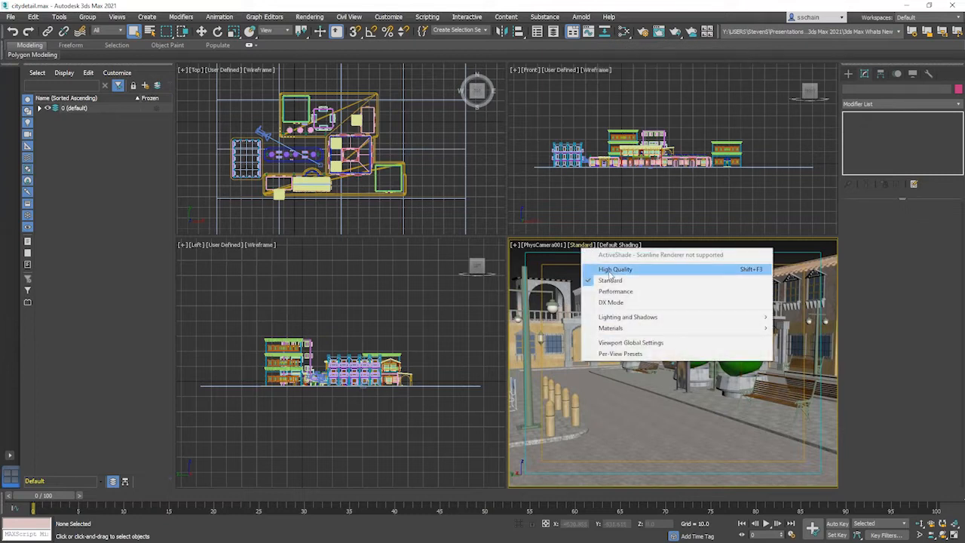
{"action": "left_click", "coordinate": [610, 270]}
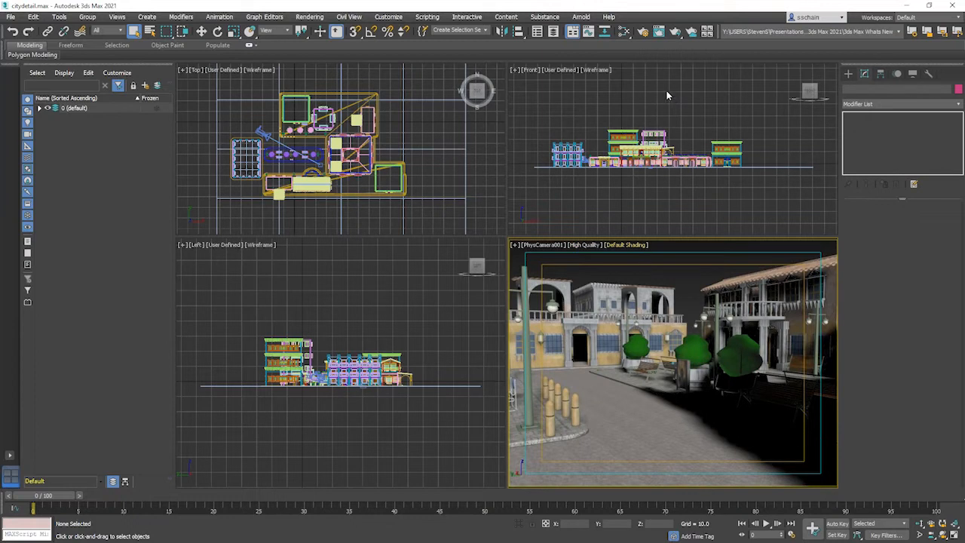
In the Slate Material Editor, add an HDRI Environment map using the small_harbor_02 HDR file and show its parameters
{"action": "left_click", "coordinate": [624, 32]}
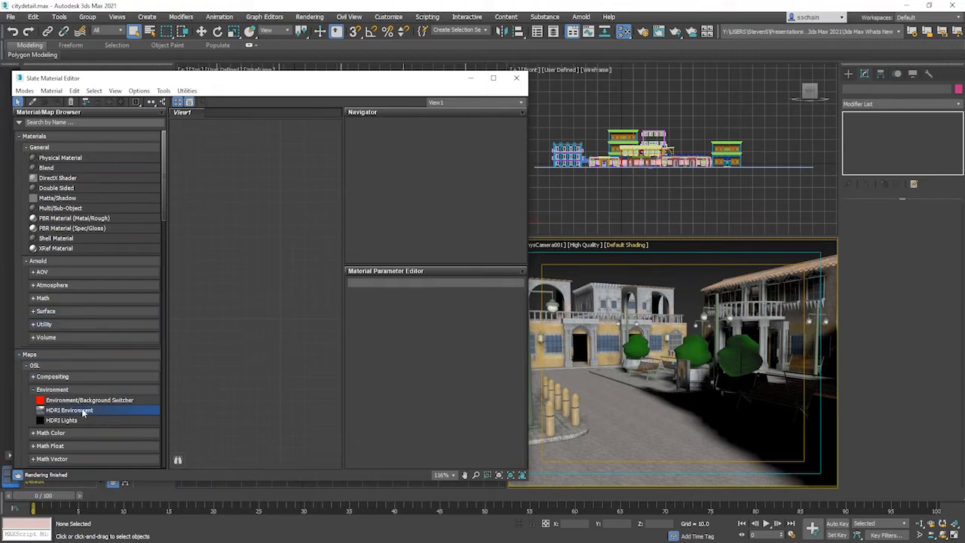
{"action": "left_click_drag", "start_coordinate": [83, 413], "coordinate": [270, 213]}
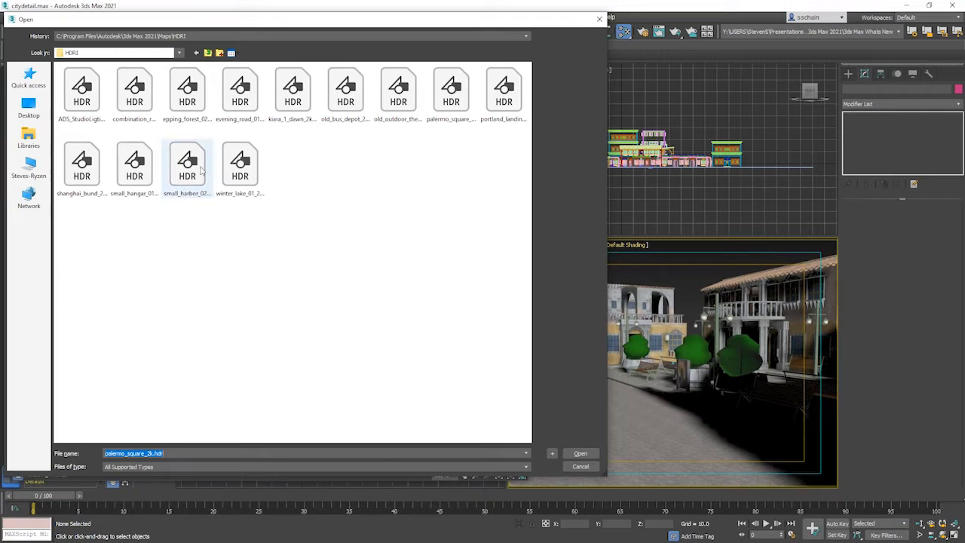
{"action": "left_click", "coordinate": [178, 174]}
{"action": "double_click", "coordinate": [174, 175]}
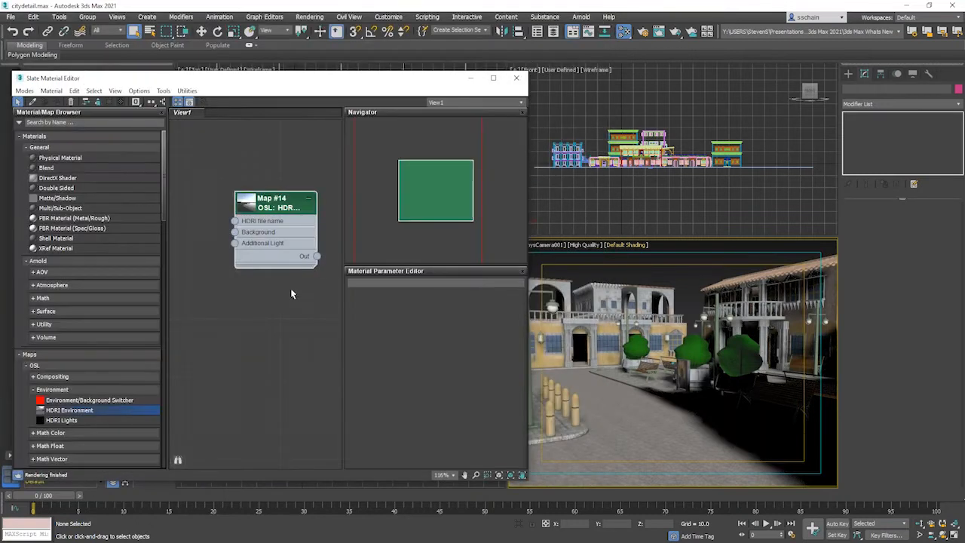
{"action": "double_click", "coordinate": [278, 208]}
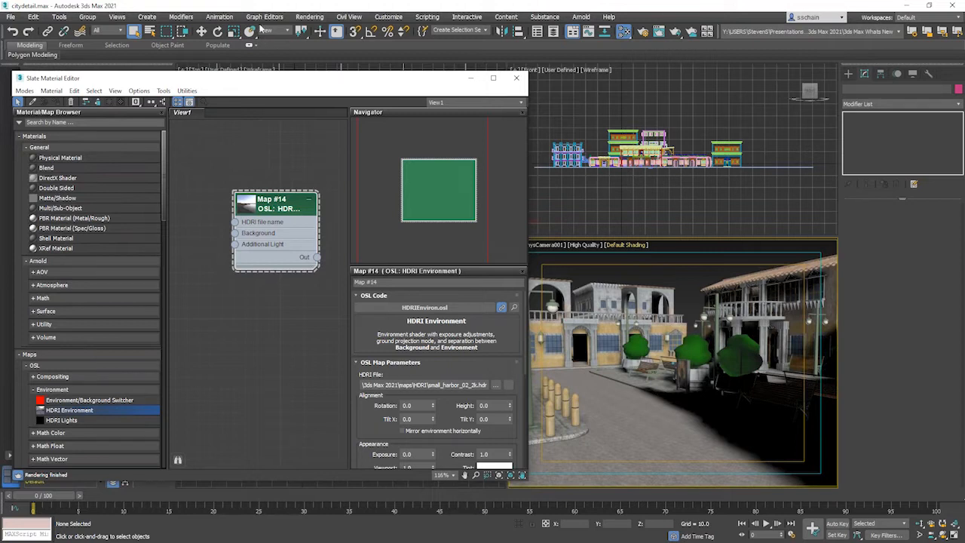
Assign the HDRI Environment map as the scene's environment map in Environment and Effects
{"action": "left_click", "coordinate": [310, 17]}
{"action": "left_click", "coordinate": [325, 147]}
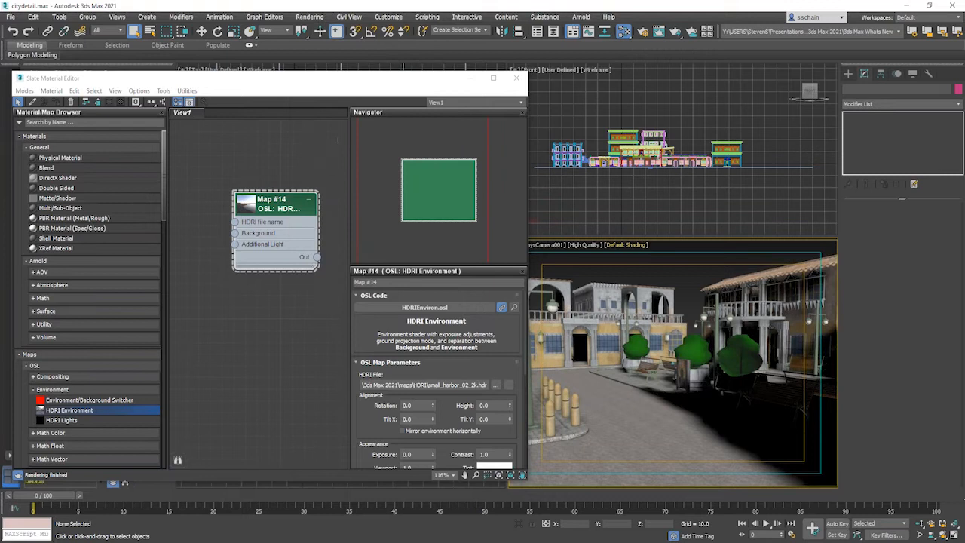
{"action": "left_click_drag", "start_coordinate": [317, 257], "coordinate": [747, 90]}
{"action": "left_click", "coordinate": [714, 182]}
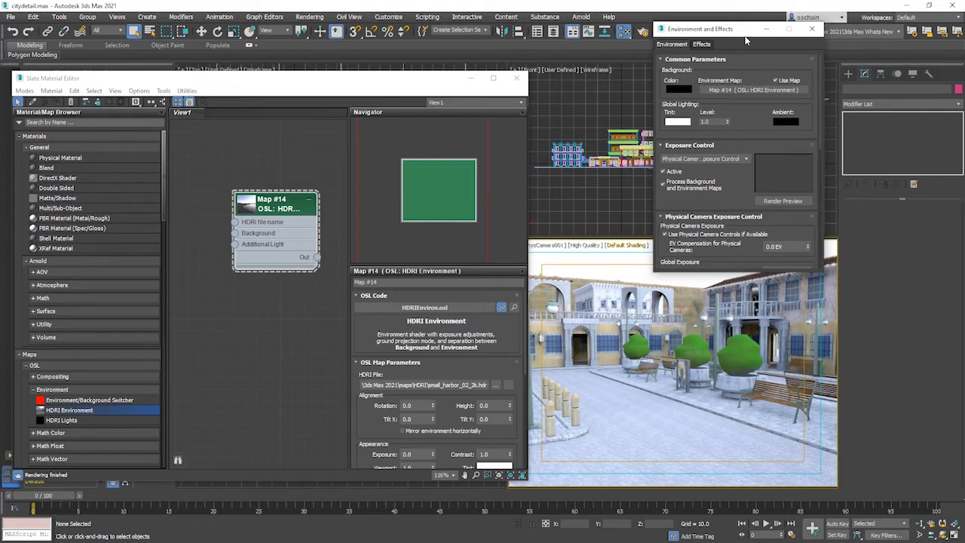
Narrow the Slate Material Editor, close Environment and Effects, and test-render the PhysCamera001 view, closing the rendered frame
{"action": "left_click_drag", "start_coordinate": [724, 35], "coordinate": [677, 15]}
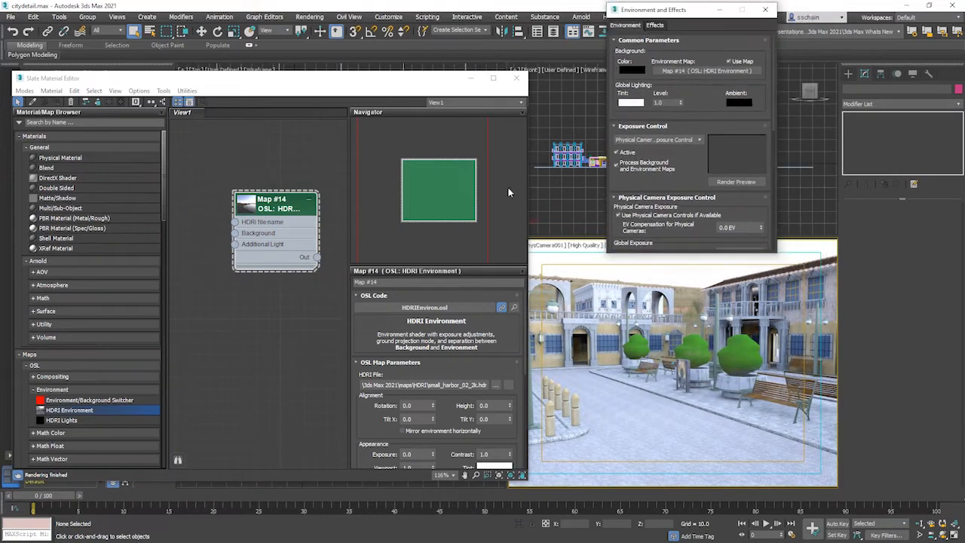
{"action": "left_click_drag", "start_coordinate": [528, 198], "coordinate": [482, 199]}
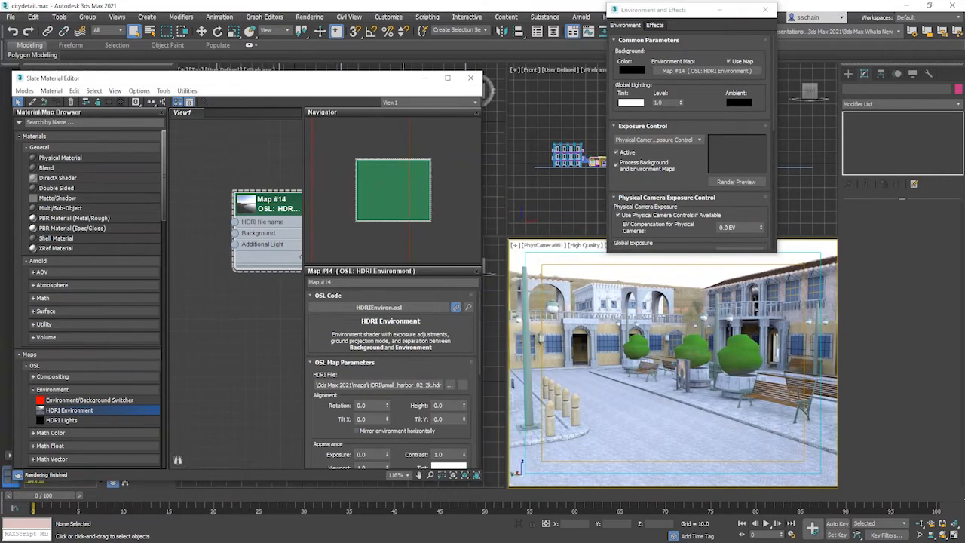
{"action": "left_click", "coordinate": [765, 10]}
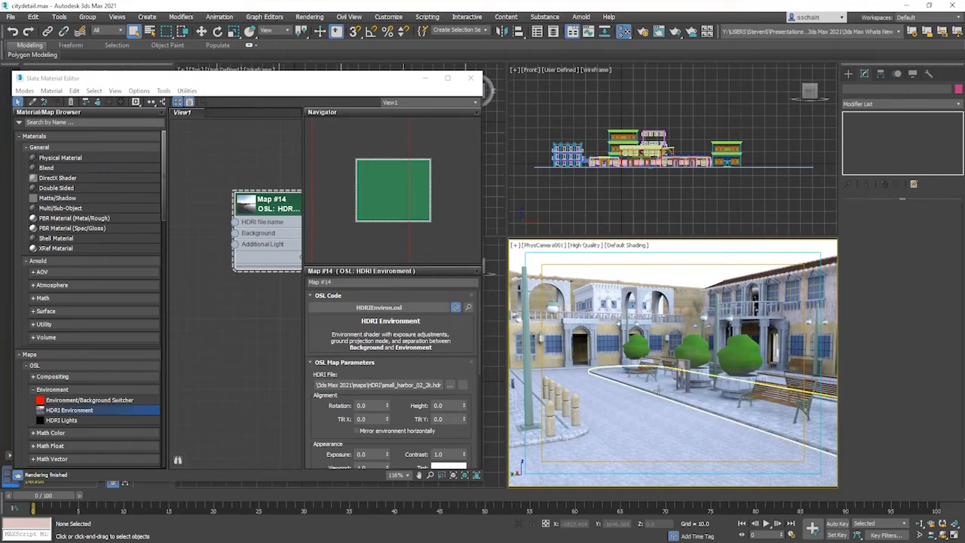
{"action": "left_click", "coordinate": [676, 33]}
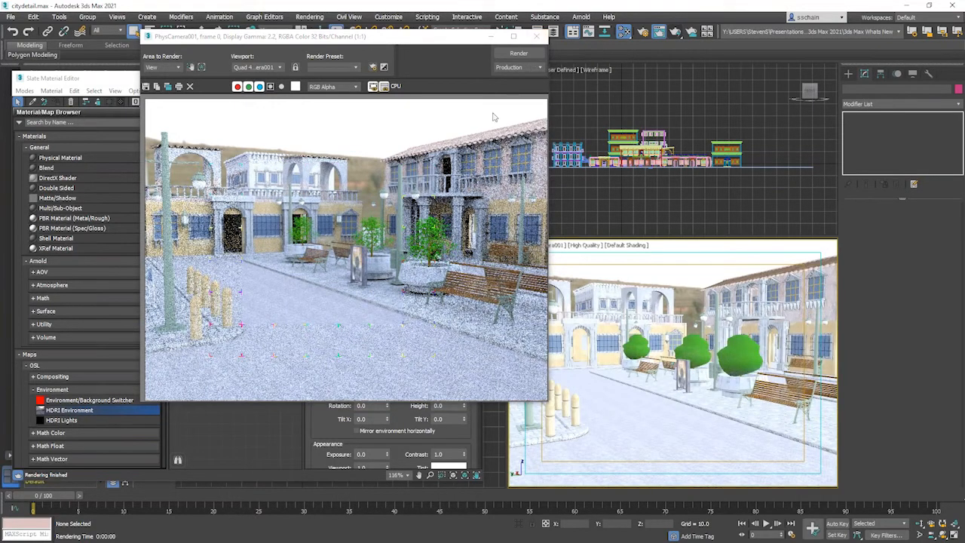
{"action": "left_click", "coordinate": [537, 37]}
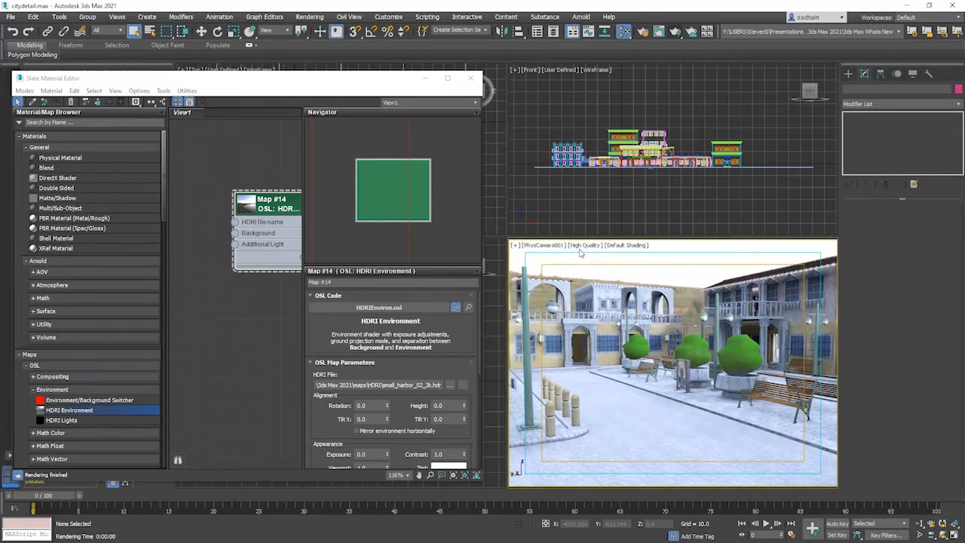
In the PhysCamera001 viewport's per-view settings, set Quality to 0.125X - Very Low and raise the Progressive Fade-in time to about mid-range
{"action": "left_click", "coordinate": [584, 245]}
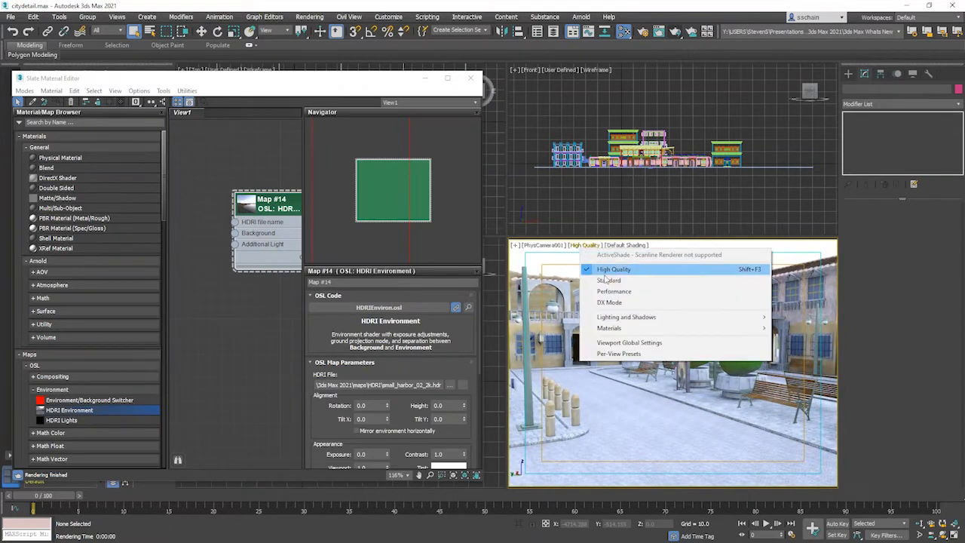
{"action": "left_click", "coordinate": [619, 354]}
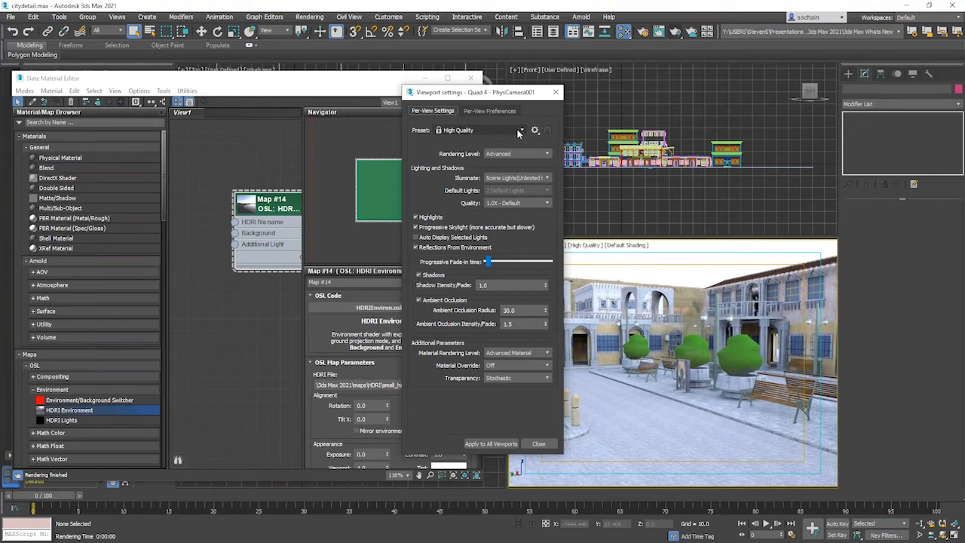
{"action": "left_click", "coordinate": [519, 132]}
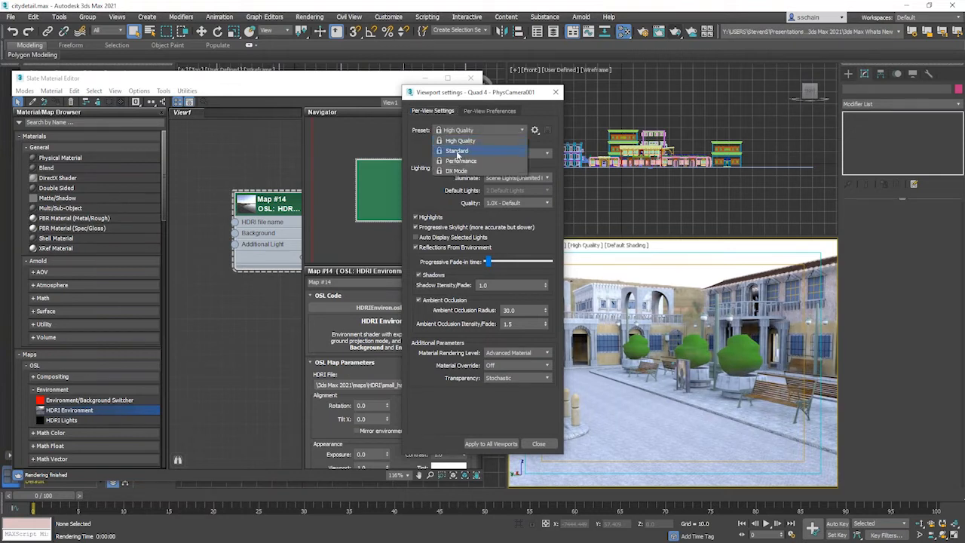
{"action": "left_click", "coordinate": [432, 207]}
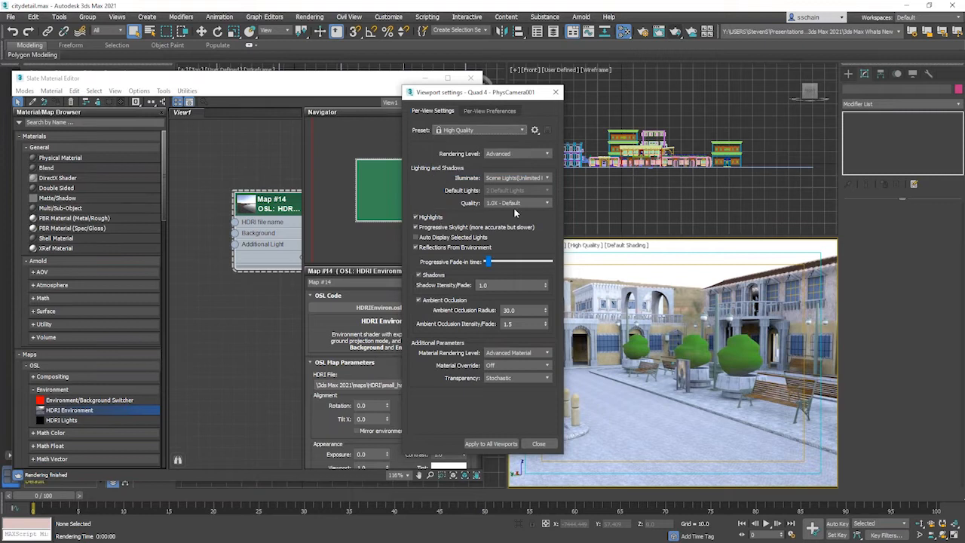
{"action": "left_click", "coordinate": [540, 205]}
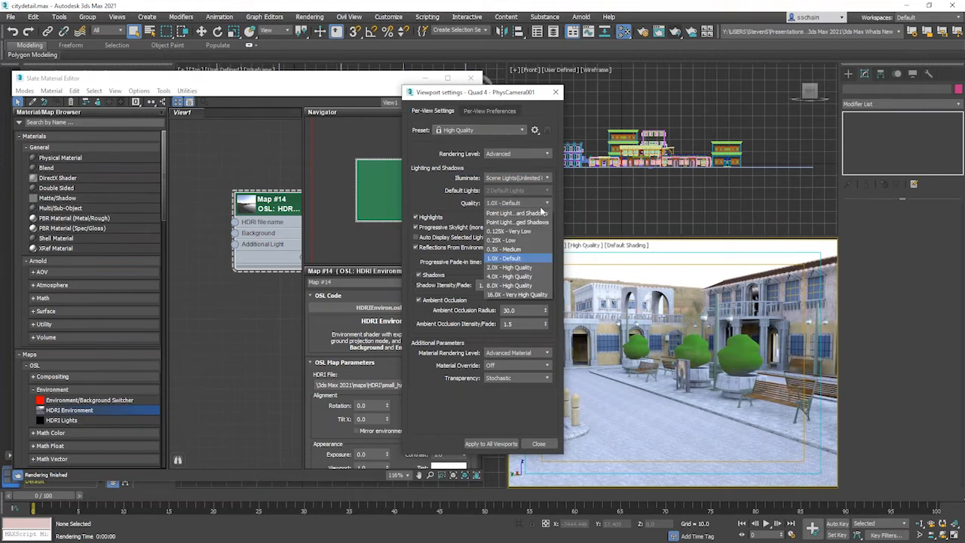
{"action": "left_click", "coordinate": [525, 232]}
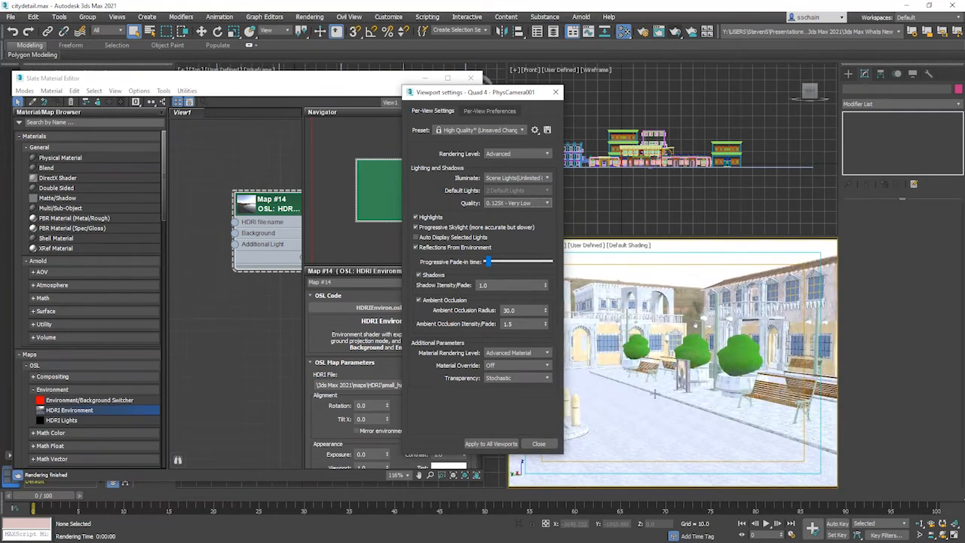
{"action": "left_click_drag", "start_coordinate": [490, 264], "coordinate": [521, 265]}
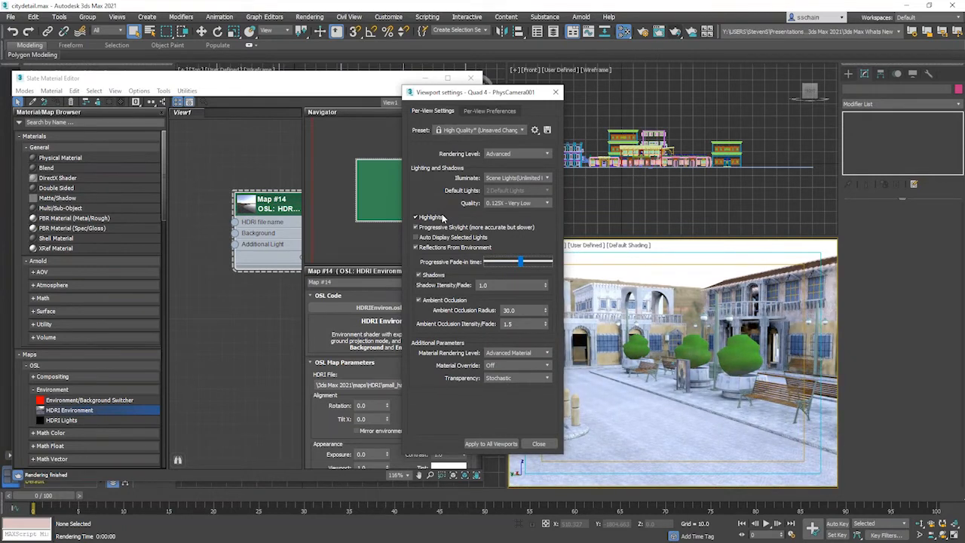
Try the PhysCamera001 view's Quality at 2.0X - High Quality, and set it back to 1.0X - Default
{"action": "left_click", "coordinate": [548, 203]}
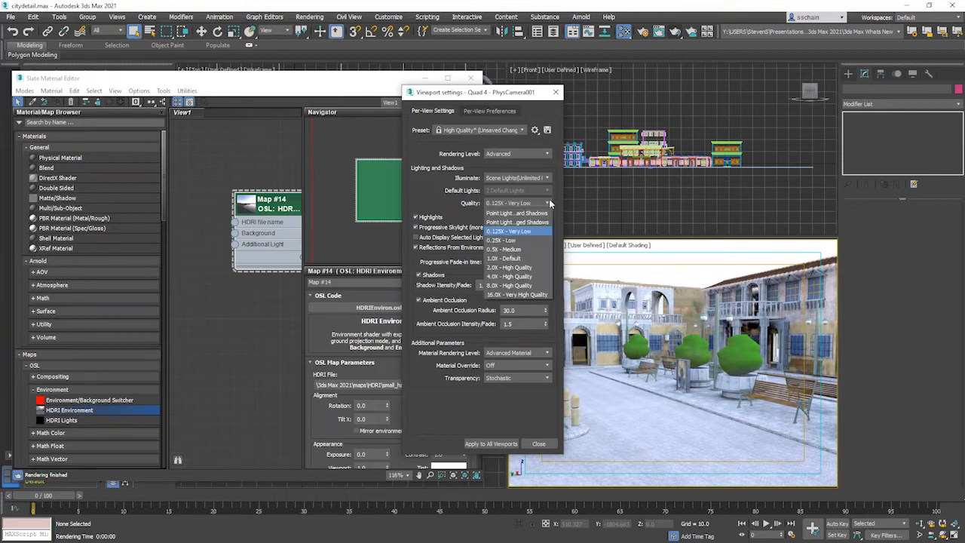
{"action": "left_click", "coordinate": [517, 268]}
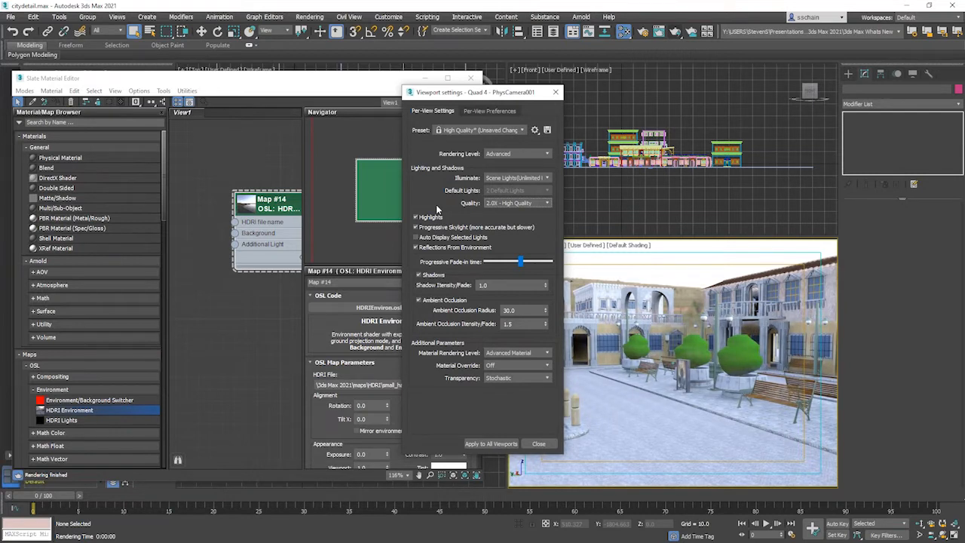
{"action": "left_click", "coordinate": [513, 202]}
{"action": "left_click", "coordinate": [514, 259]}
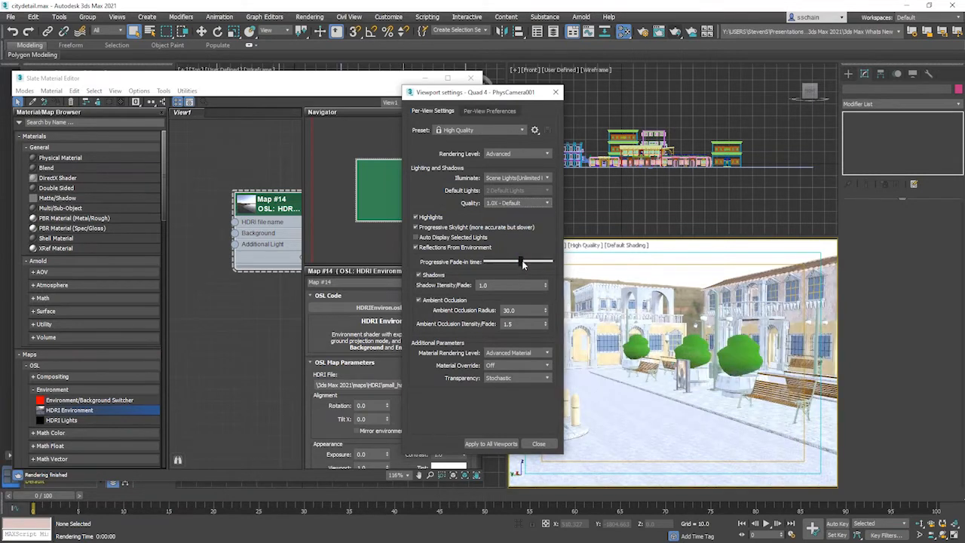
Lower the Progressive Fade-in time to its minimum, orbit the PhysCamera001 view, and raise the fade-in time back to about mid-range
{"action": "left_click_drag", "start_coordinate": [522, 261], "coordinate": [488, 262]}
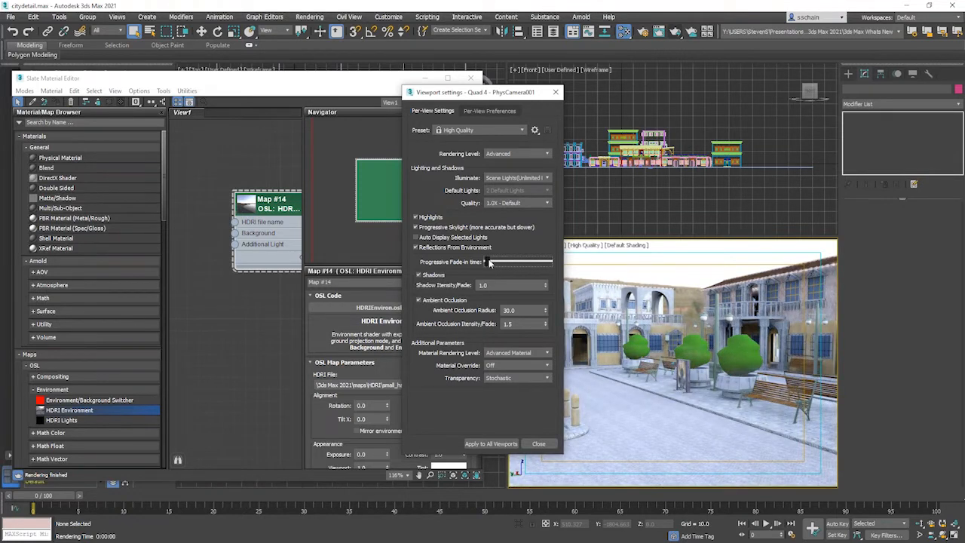
{"action": "left_click", "coordinate": [944, 535]}
{"action": "left_click_drag", "start_coordinate": [778, 449], "coordinate": [712, 385]}
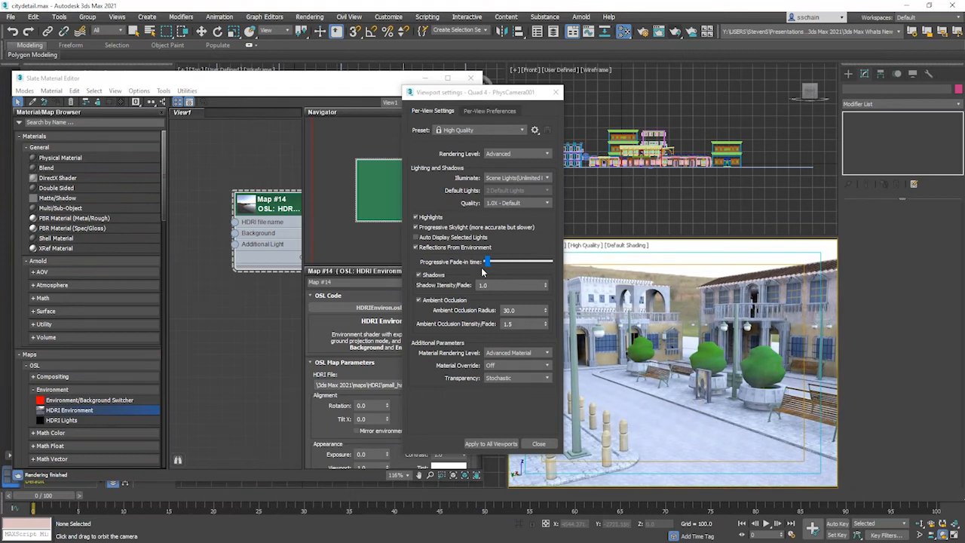
{"action": "left_click_drag", "start_coordinate": [487, 262], "coordinate": [518, 266]}
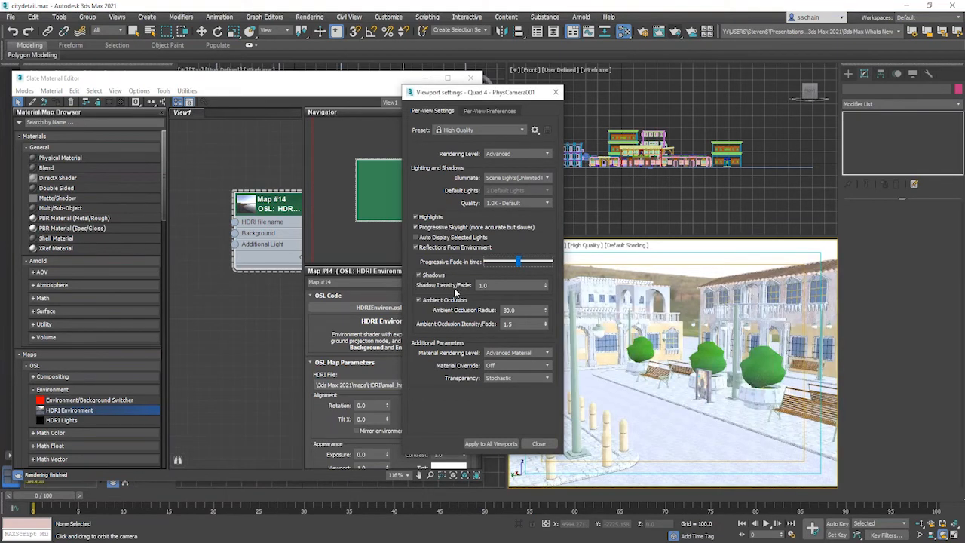
Turn Progressive Skylight off and back on for the PhysCamera001 view, and close the viewport settings
{"action": "left_click", "coordinate": [444, 228]}
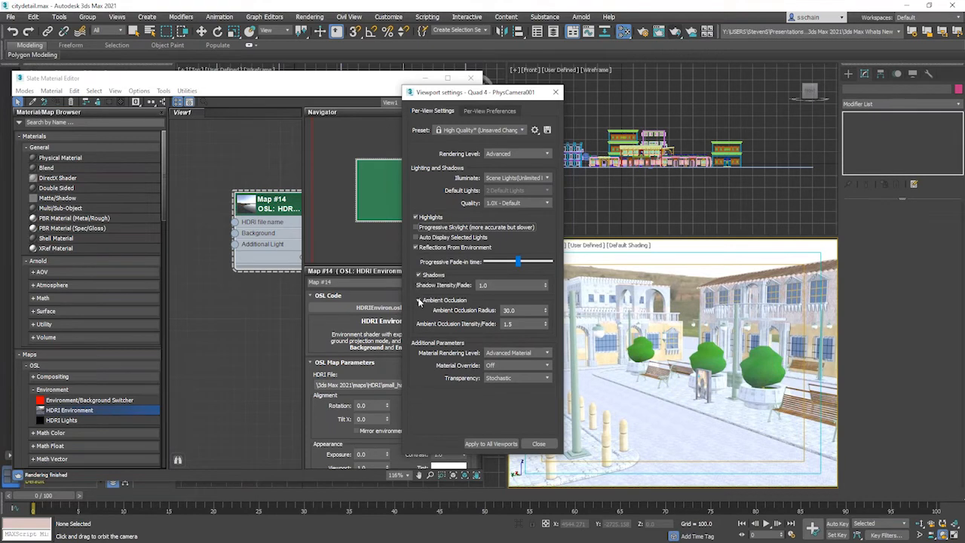
{"action": "left_click", "coordinate": [415, 227]}
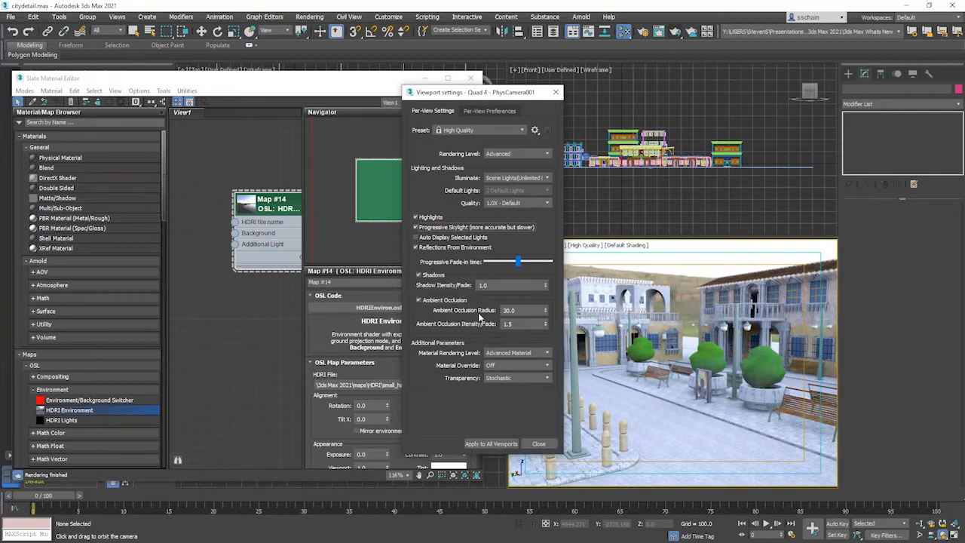
{"action": "left_click", "coordinate": [532, 445]}
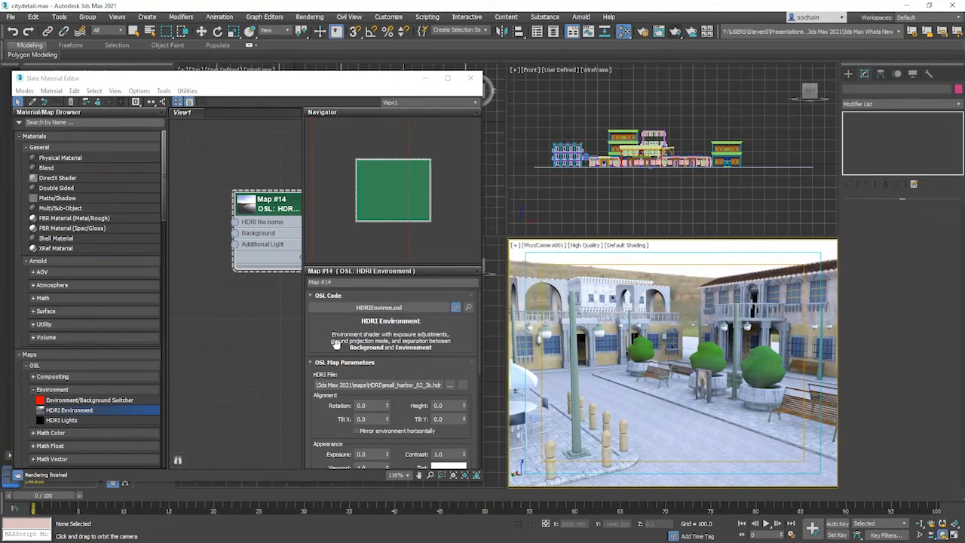
Set the HDRI Environment map's Rotation to 101.0 and its Exposure to -2.8
{"action": "scroll", "coordinate": [390, 369], "scroll_direction": "down", "scroll_amount": 3}
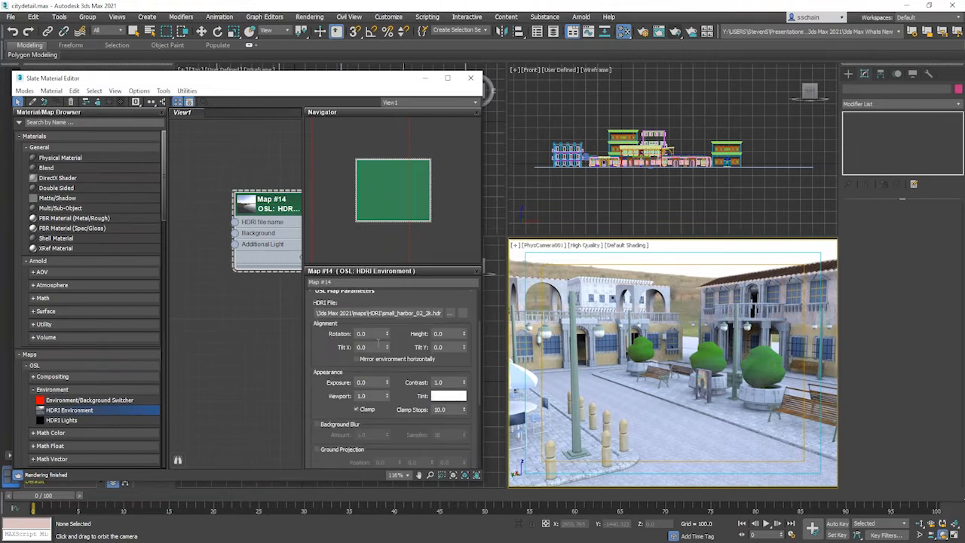
{"action": "left_click_drag", "start_coordinate": [387, 332], "coordinate": [405, 279]}
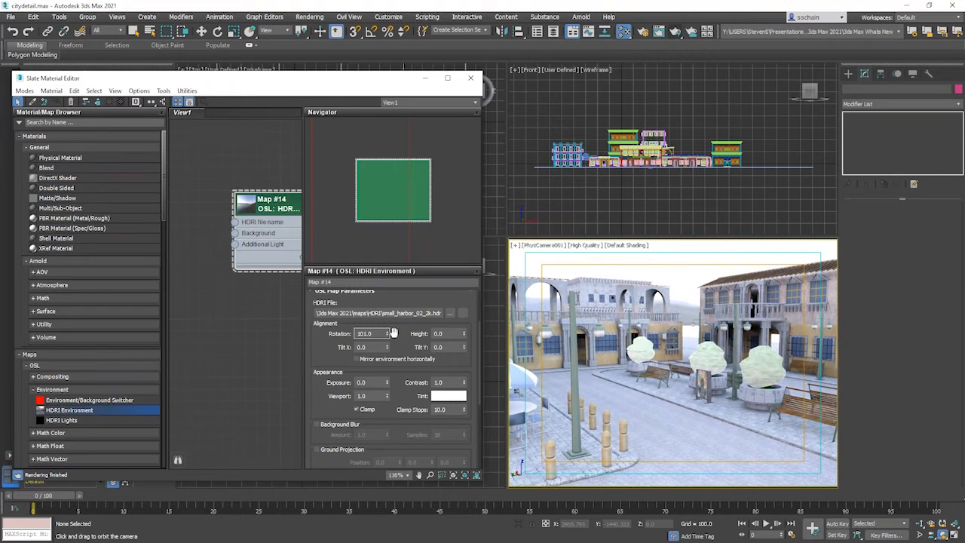
{"action": "left_click", "coordinate": [381, 383]}
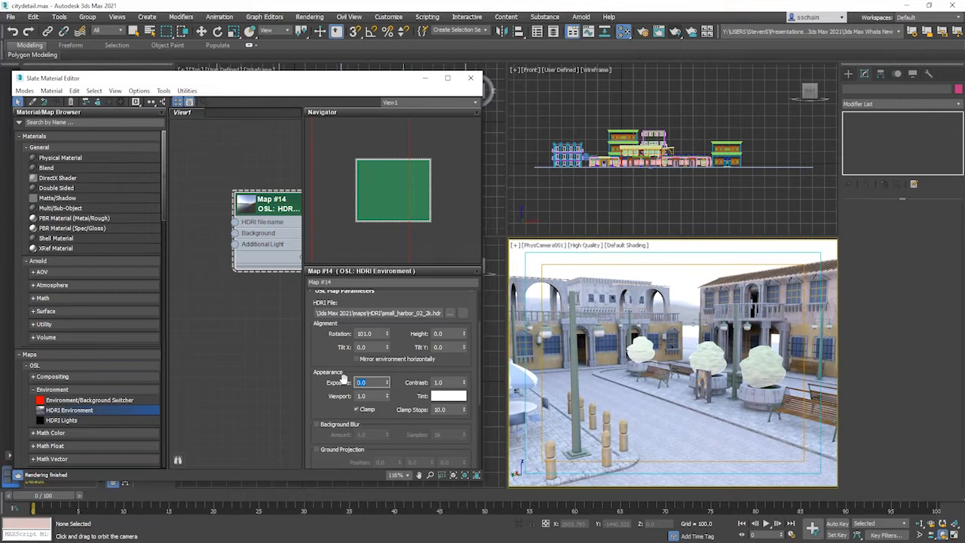
{"action": "key", "text": "Return"}
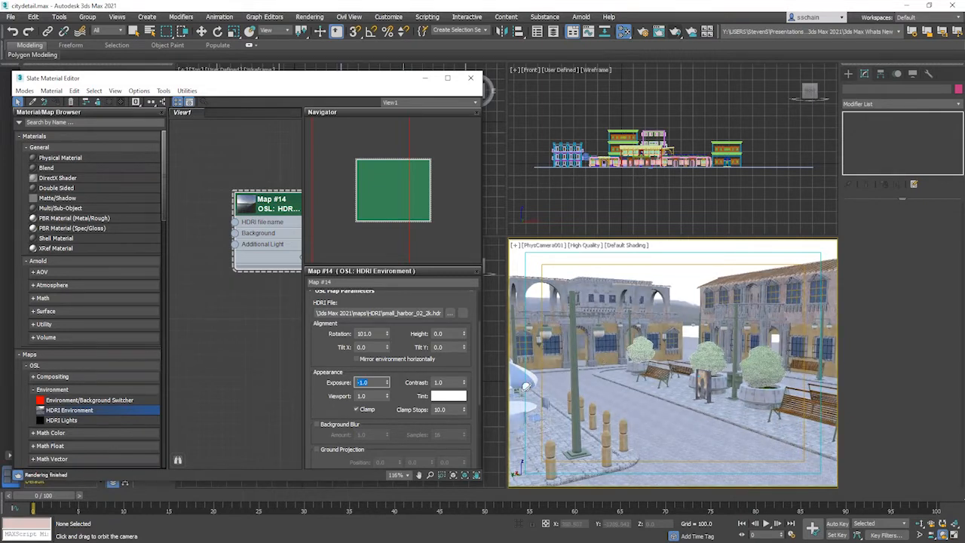
{"action": "left_click_drag", "start_coordinate": [387, 383], "coordinate": [394, 472]}
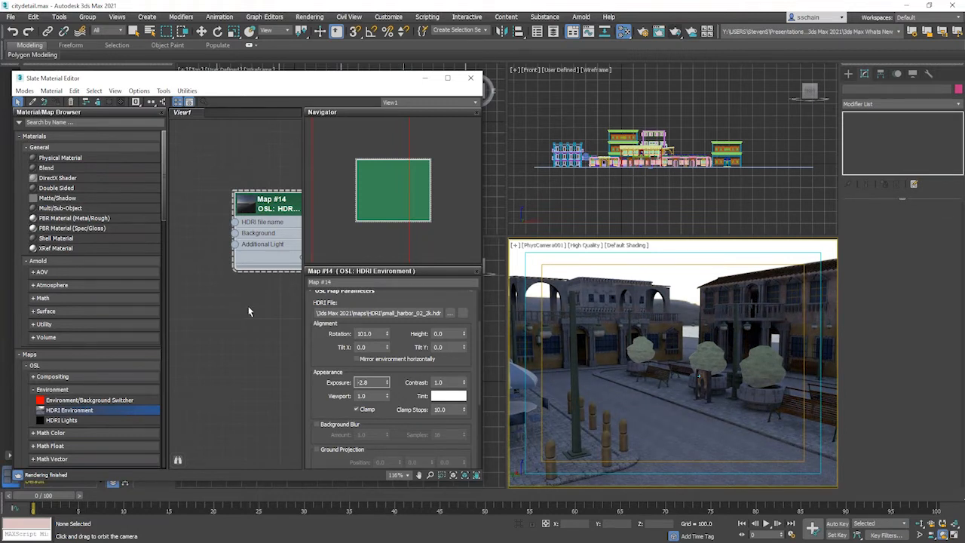
Close the Slate Material Editor and open Bus Stop.max without saving the current scene, adopting the file's unit scale
{"action": "left_click", "coordinate": [471, 80]}
{"action": "left_click", "coordinate": [10, 16]}
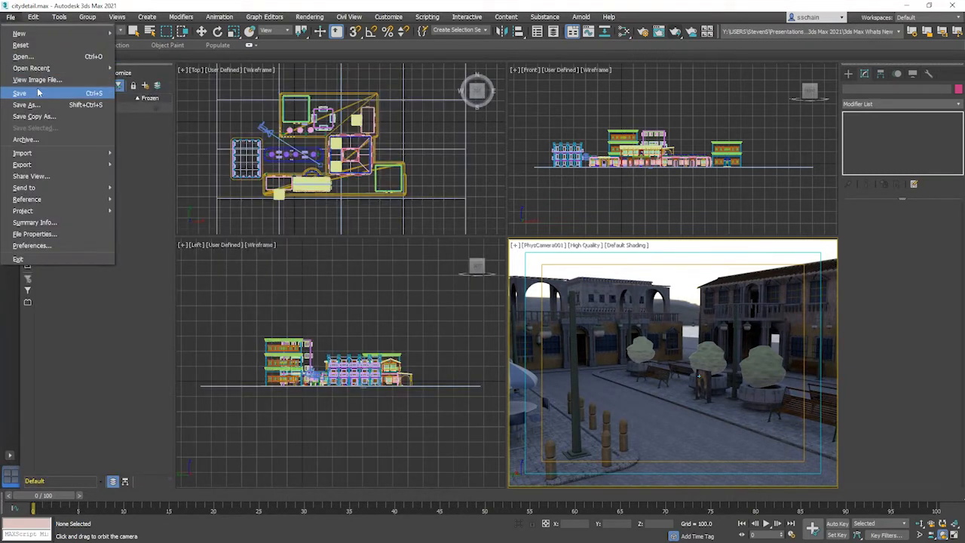
{"action": "left_click", "coordinate": [24, 56]}
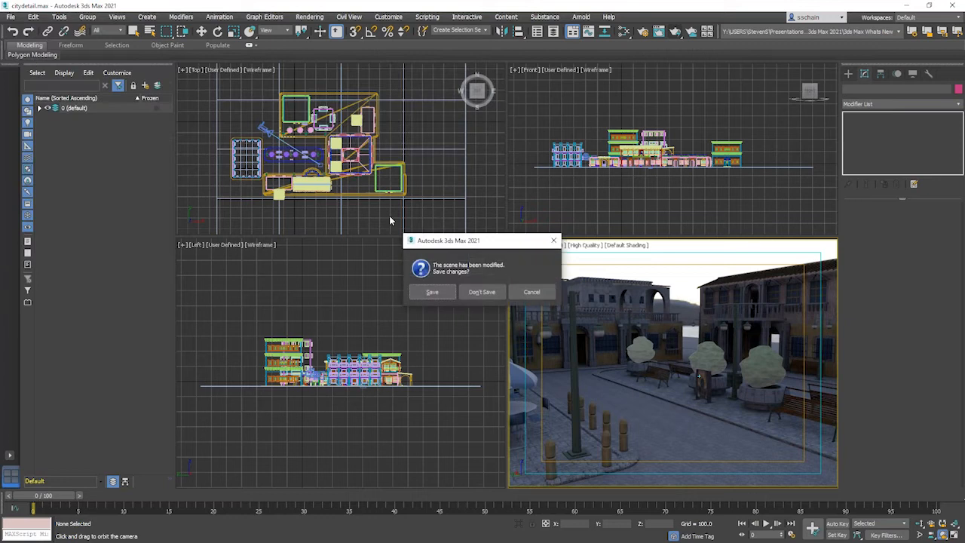
{"action": "left_click", "coordinate": [483, 293]}
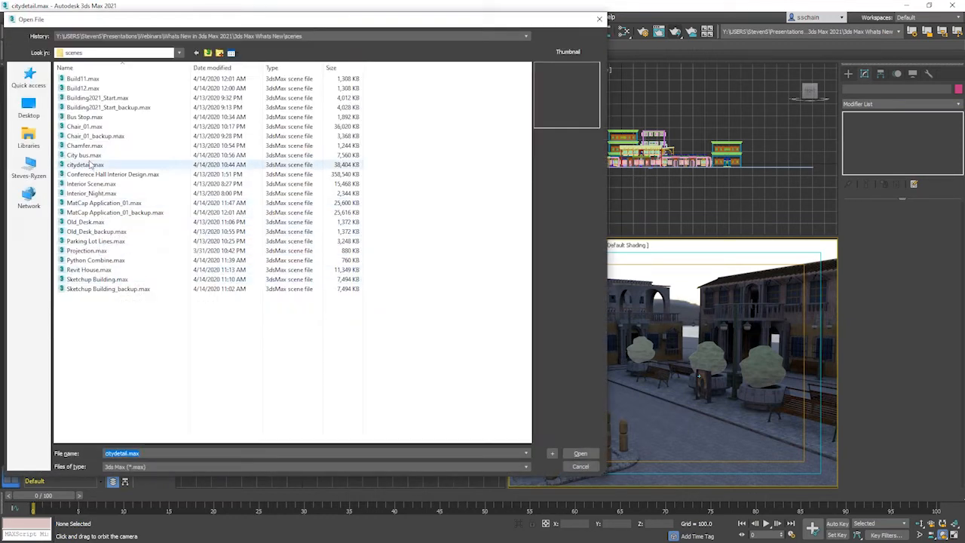
{"action": "double_click", "coordinate": [82, 118]}
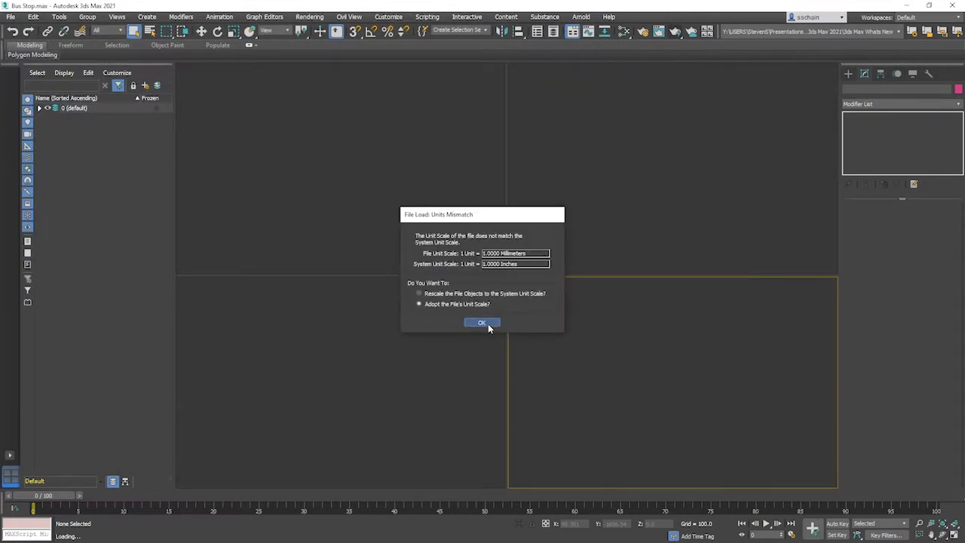
{"action": "left_click", "coordinate": [488, 323]}
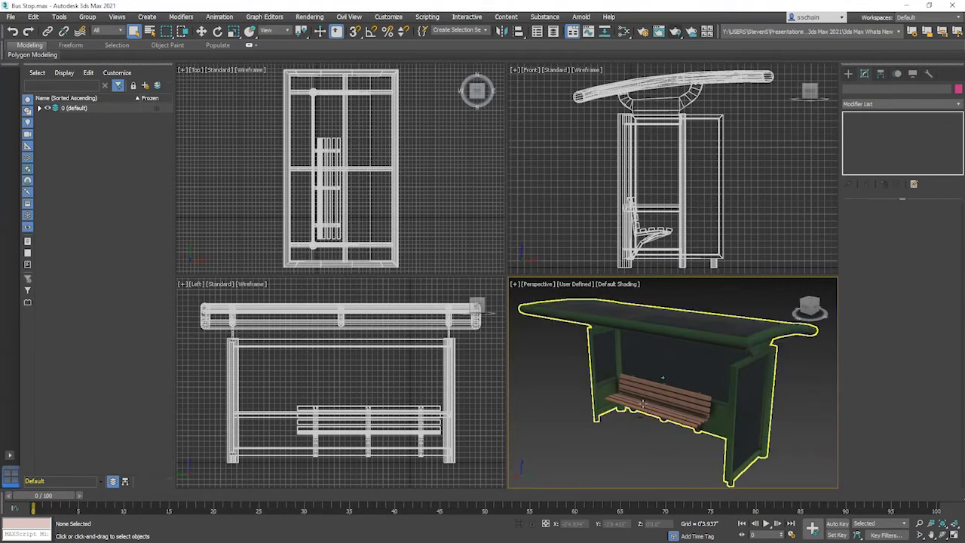
Open the Slate Material Editor together with the Environment and Effects settings for the bus stop scene
{"action": "scroll", "coordinate": [642, 407], "scroll_direction": "down", "scroll_amount": 4}
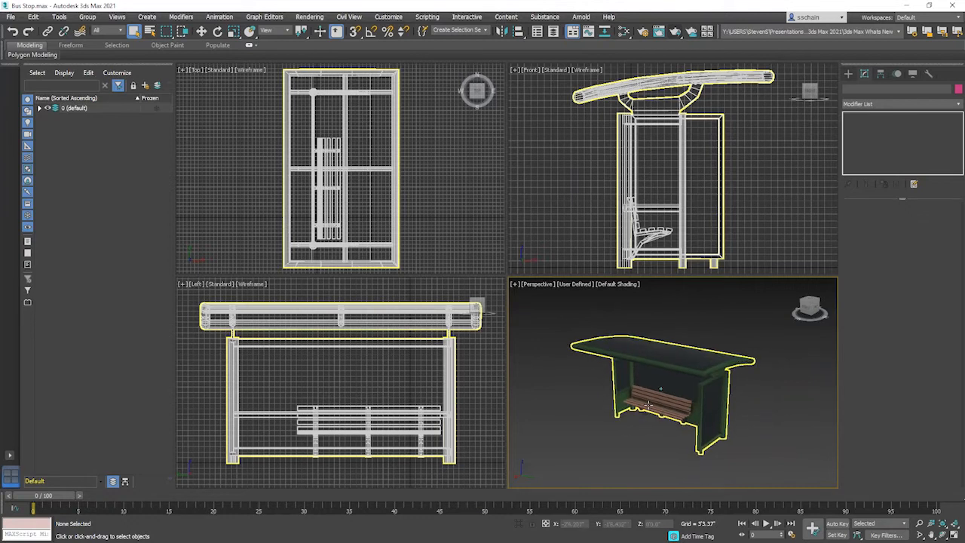
{"action": "left_click", "coordinate": [623, 33]}
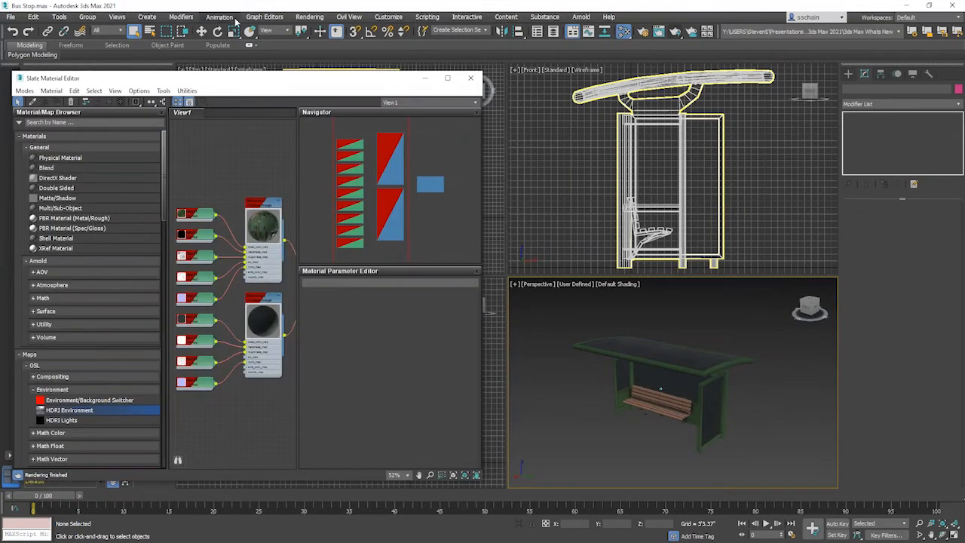
{"action": "left_click", "coordinate": [319, 18]}
{"action": "left_click", "coordinate": [313, 141]}
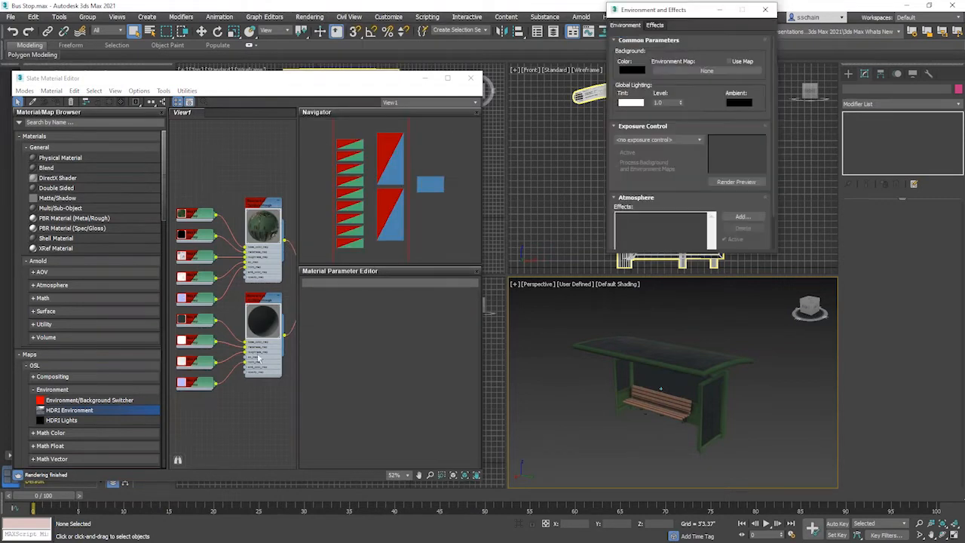
Add an HDRI Environment map using small_harbor_02_2k.hdr below the existing materials and assign it as an instance to the scene's Environment Map
{"action": "middle_click_drag", "start_coordinate": [238, 390], "coordinate": [232, 272]}
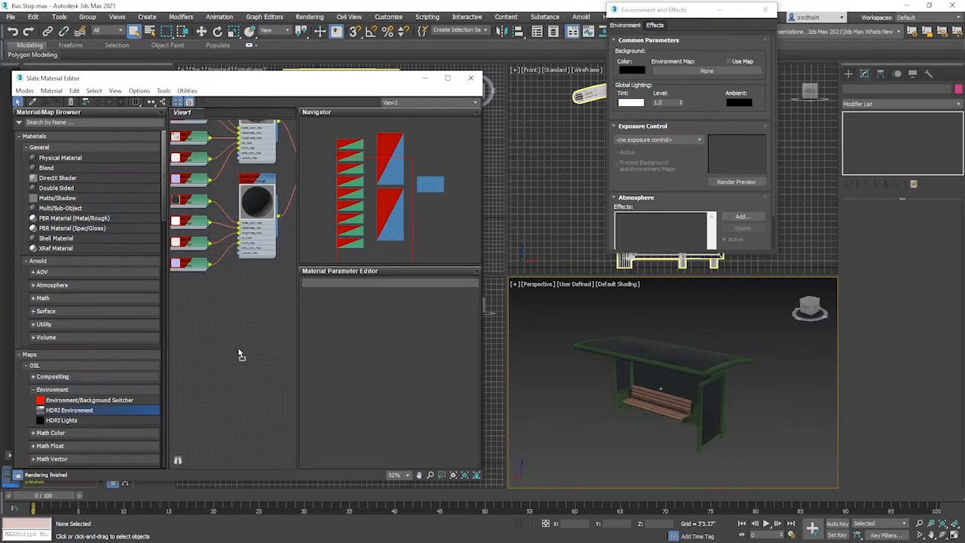
{"action": "left_click_drag", "start_coordinate": [260, 332], "coordinate": [259, 327]}
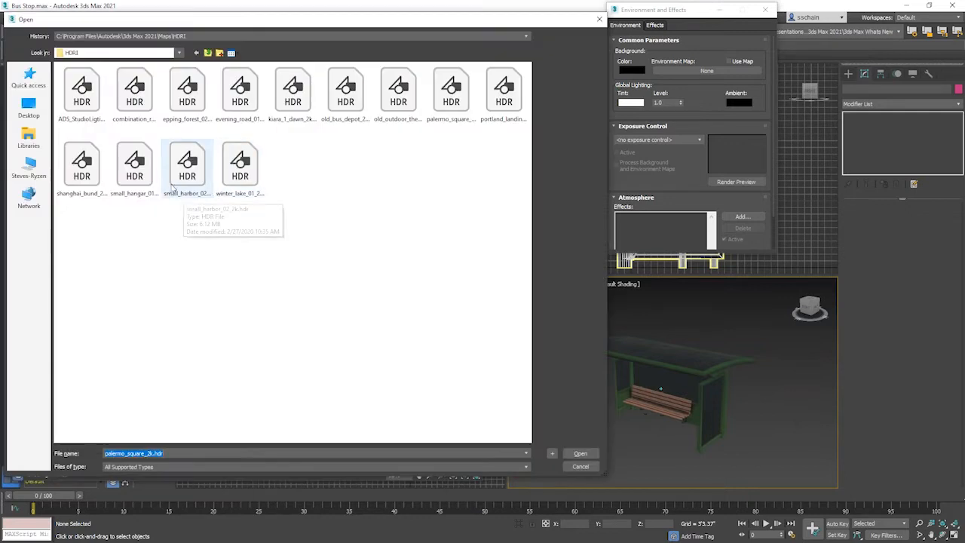
{"action": "left_click", "coordinate": [181, 166]}
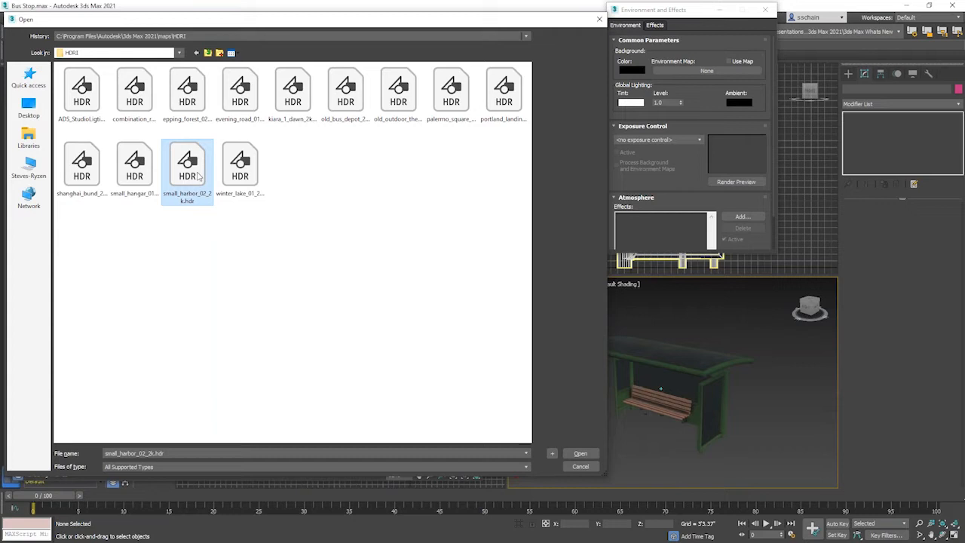
{"action": "double_click", "coordinate": [197, 173]}
{"action": "left_click_drag", "start_coordinate": [277, 354], "coordinate": [703, 71]}
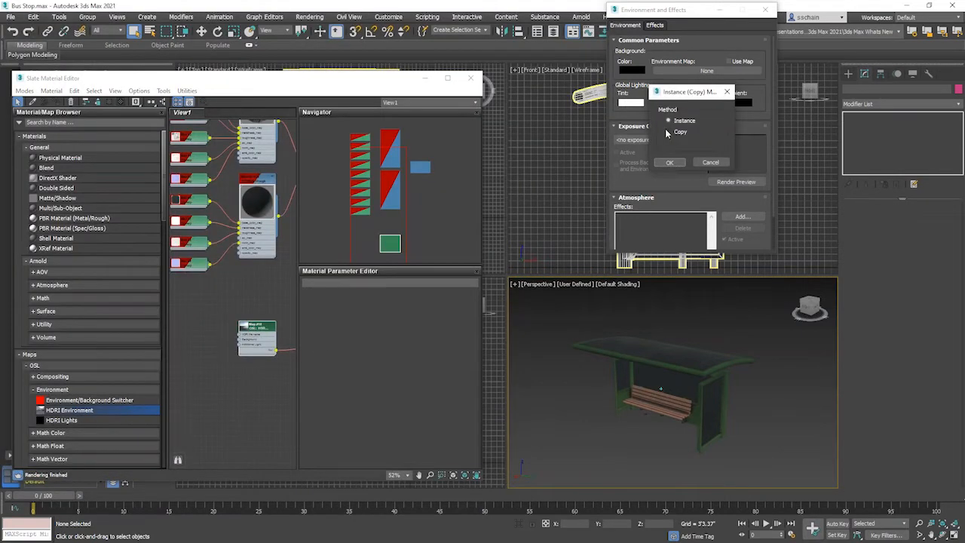
{"action": "left_click", "coordinate": [670, 162]}
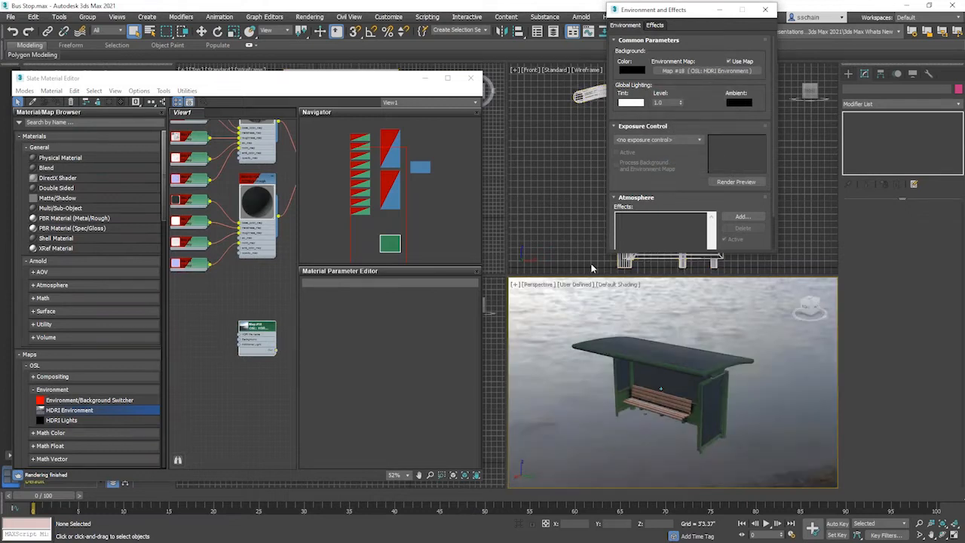
Show the new HDRI Environment map's parameters and enable Ground Projection
{"action": "double_click", "coordinate": [256, 329]}
{"action": "scroll", "coordinate": [326, 382], "scroll_direction": "down", "scroll_amount": 2}
{"action": "scroll", "coordinate": [326, 381], "scroll_direction": "down", "scroll_amount": 3}
{"action": "left_click", "coordinate": [318, 380]}
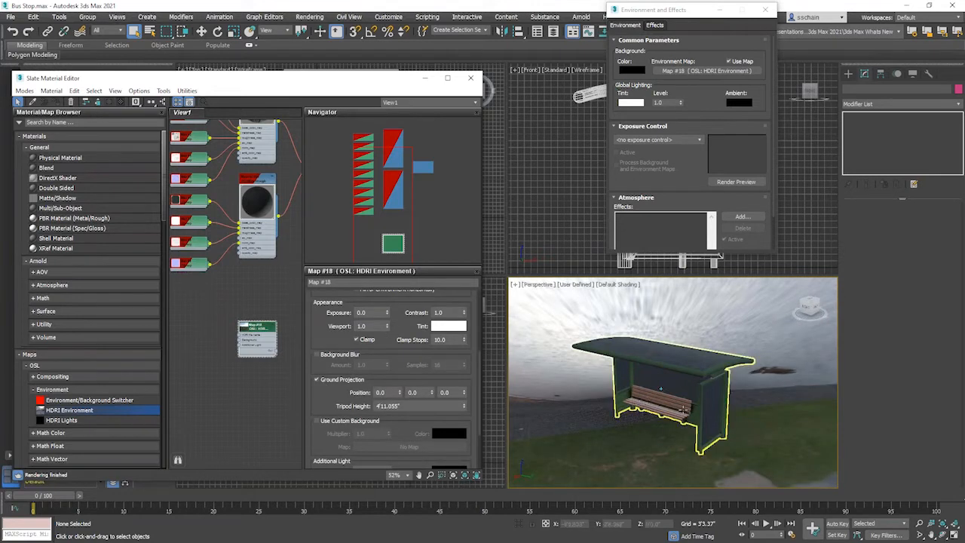
Switch the Perspective viewport to High Quality and set the ground projection's Tripod Height to 8'3.213"
{"action": "middle_click_drag", "start_coordinate": [693, 412], "coordinate": [564, 386], "text": "alt"}
{"action": "left_click", "coordinate": [573, 284]}
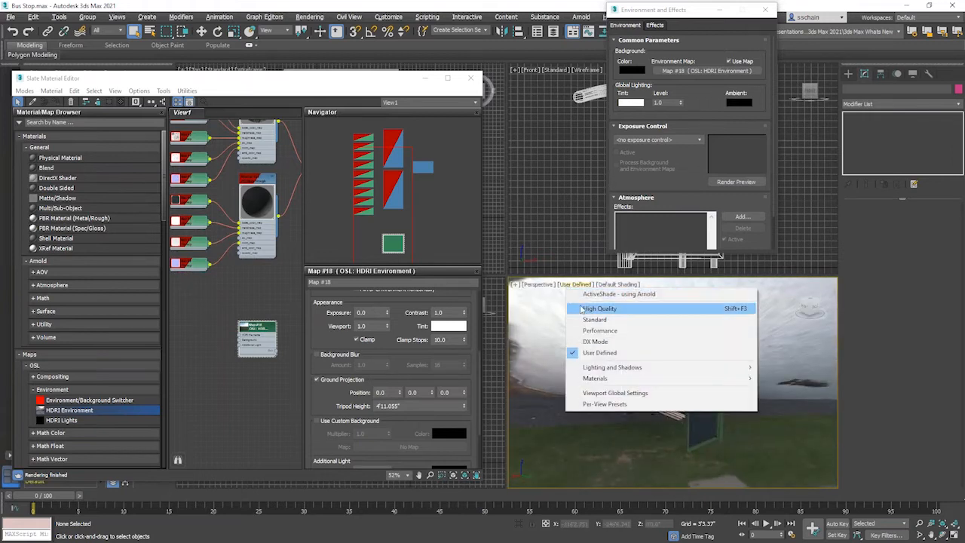
{"action": "left_click", "coordinate": [581, 309]}
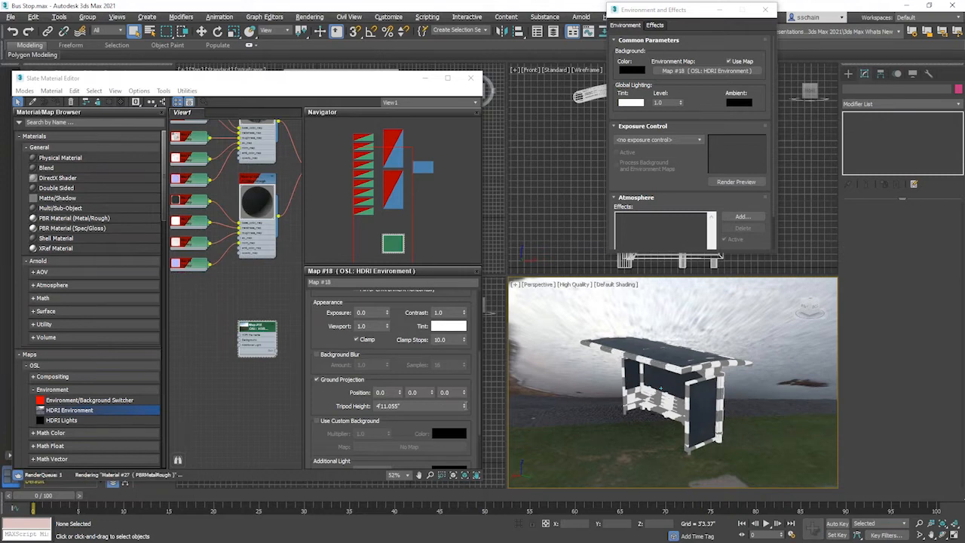
{"action": "mouse_move", "coordinate": [464, 405]}
{"action": "left_mouse_down"}
{"action": "mouse_move", "coordinate": [482, 334]}
{"action": "mouse_move", "coordinate": [487, 354]}
{"action": "left_mouse_up"}
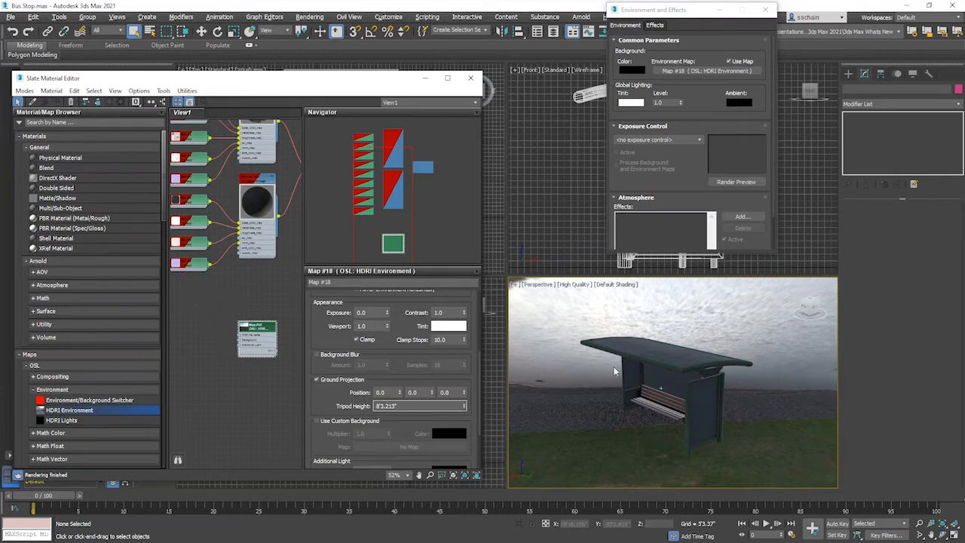
{"action": "middle_click_drag", "start_coordinate": [624, 448], "coordinate": [671, 434], "text": "alt"}
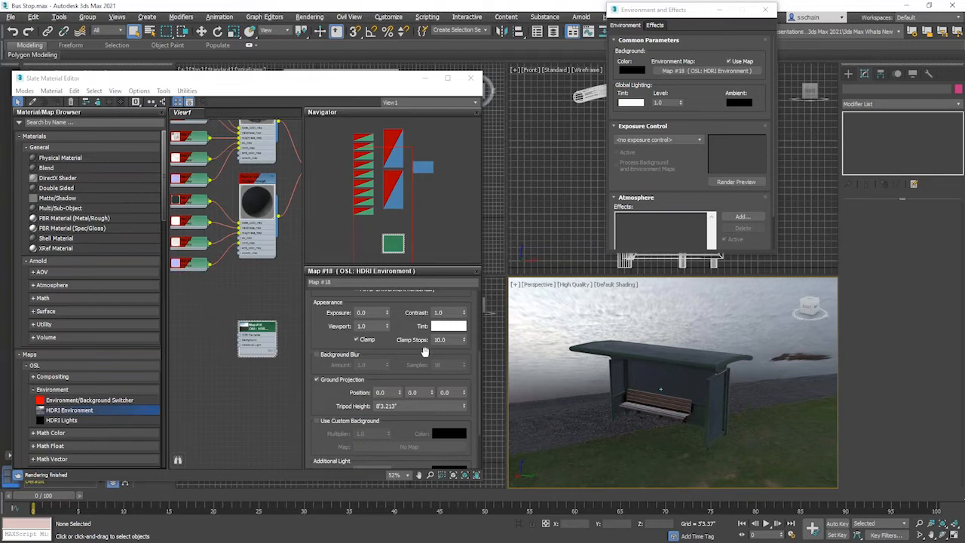
Replace the HDRI Environment map's image file with old_bus_depot_2k.hdr
{"action": "scroll", "coordinate": [453, 340], "scroll_direction": "up", "scroll_amount": 5}
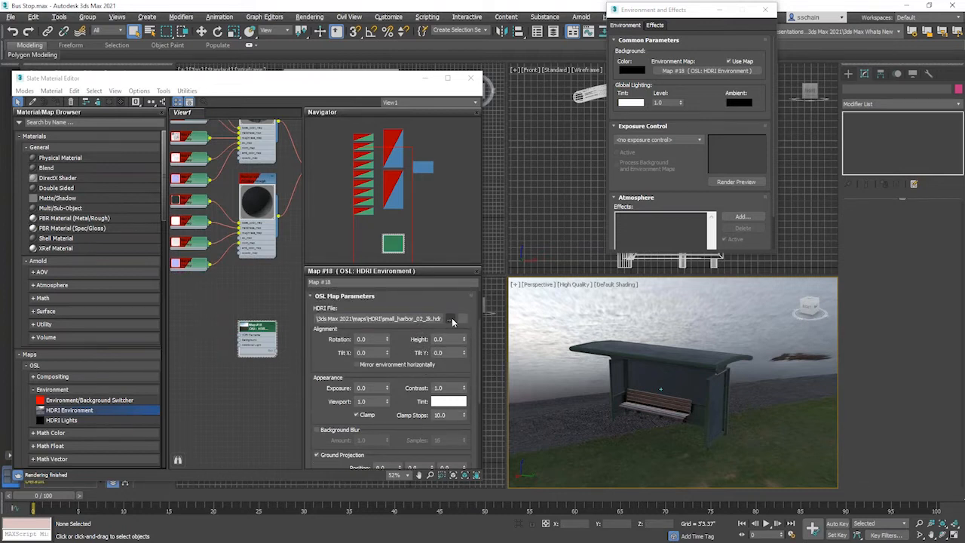
{"action": "left_click", "coordinate": [450, 319]}
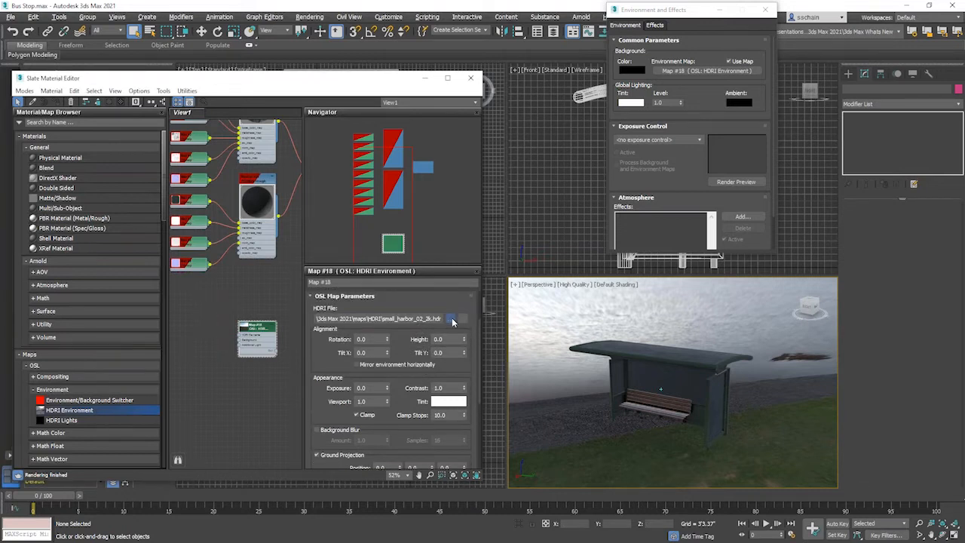
{"action": "left_click", "coordinate": [452, 320]}
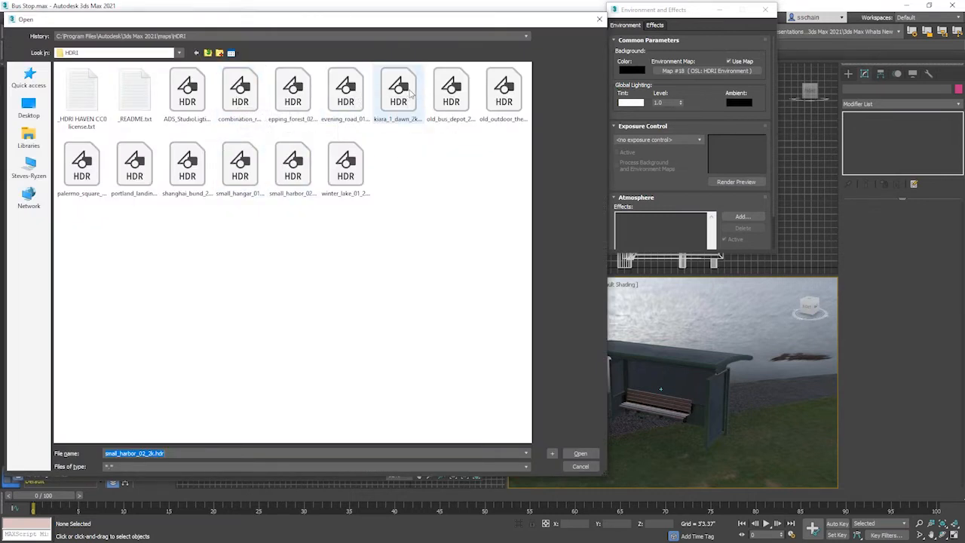
{"action": "left_click", "coordinate": [452, 94]}
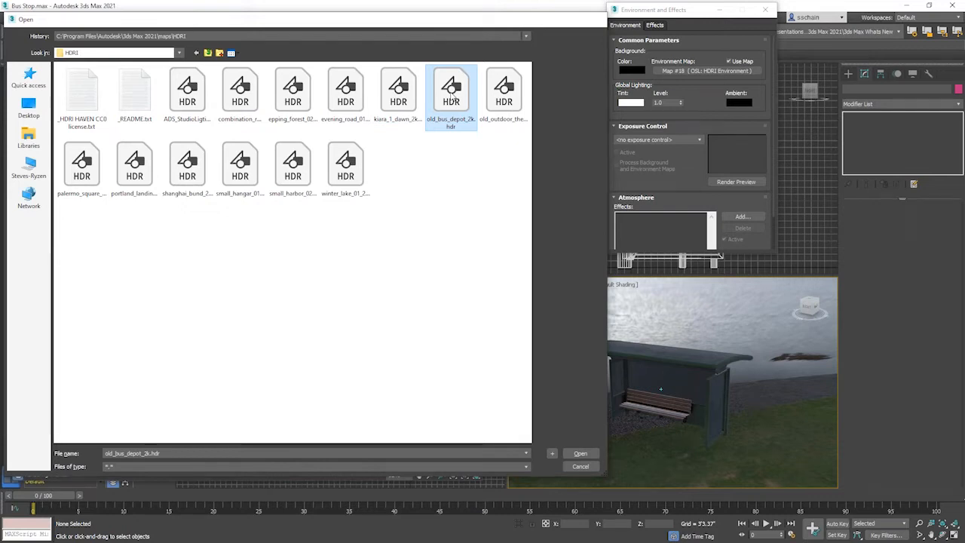
{"action": "double_click", "coordinate": [451, 94]}
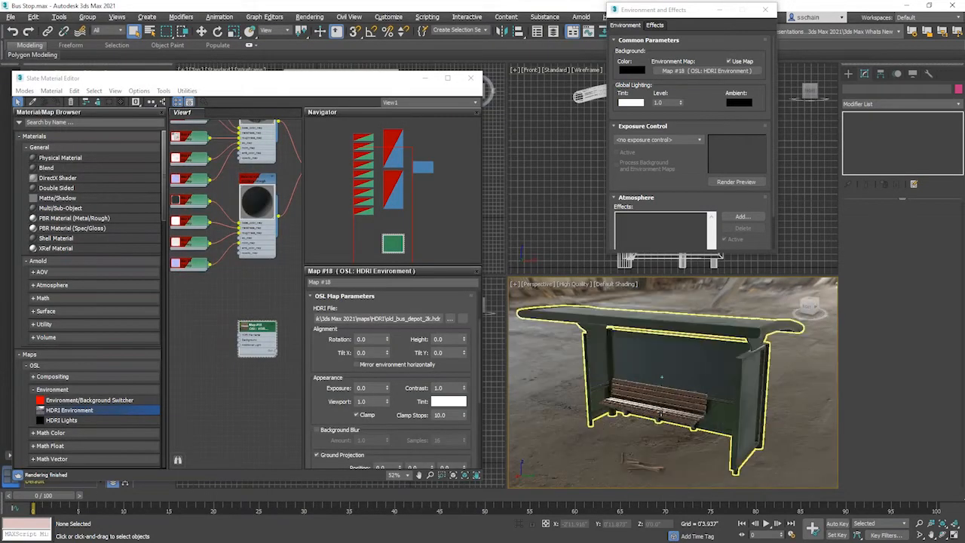
{"action": "mouse_move", "coordinate": [662, 413]}
{"action": "middle_mouse_down", "text": "alt"}
{"action": "mouse_move", "coordinate": [745, 414]}
{"action": "mouse_move", "coordinate": [645, 415]}
{"action": "middle_mouse_up", "text": "alt"}
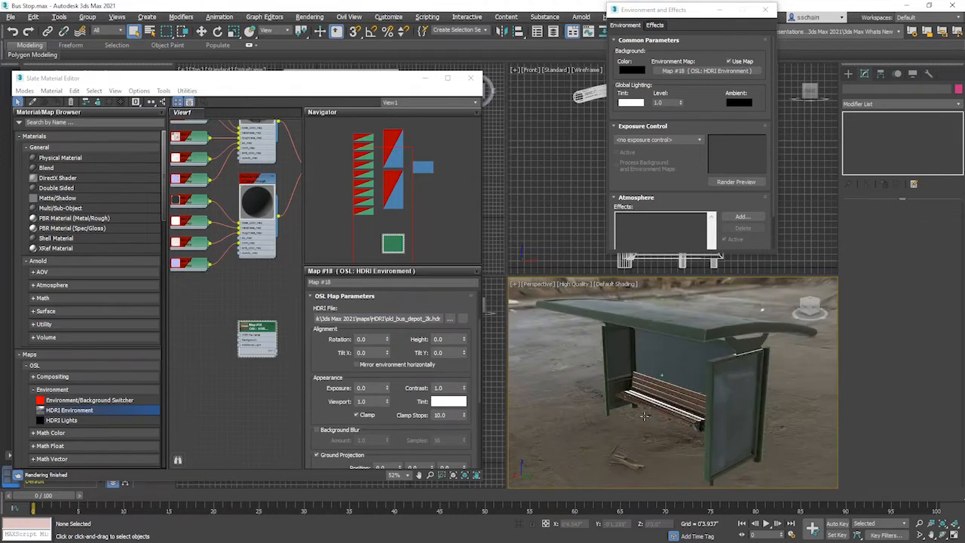
Enable Background Blur on the HDRI Environment map and set its Amount to 2.26
{"action": "scroll", "coordinate": [334, 416], "scroll_direction": "down", "scroll_amount": 1}
{"action": "left_click", "coordinate": [327, 395]}
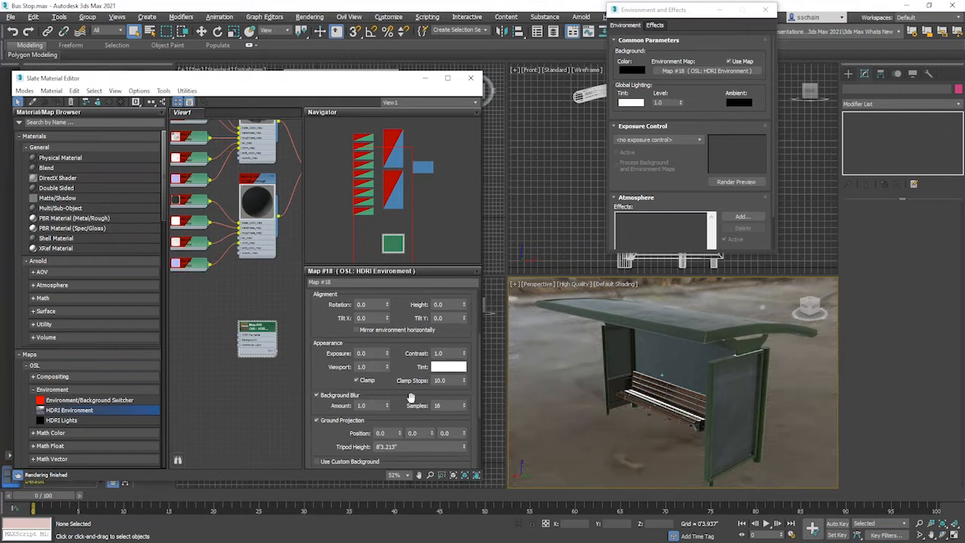
{"action": "left_click_drag", "start_coordinate": [388, 405], "coordinate": [389, 395]}
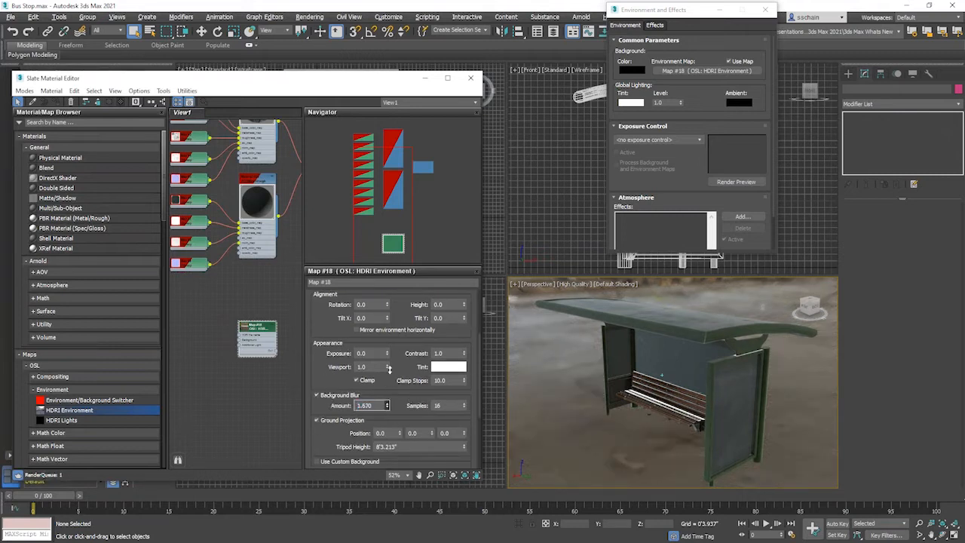
{"action": "left_click_drag", "start_coordinate": [391, 350], "coordinate": [392, 343]}
{"action": "middle_click_drag", "start_coordinate": [594, 406], "coordinate": [587, 325], "text": "alt"}
Increase the Progressive Fade-in time to about the middle of its range in the Perspective viewport's per-view settings
{"action": "left_click", "coordinate": [574, 284]}
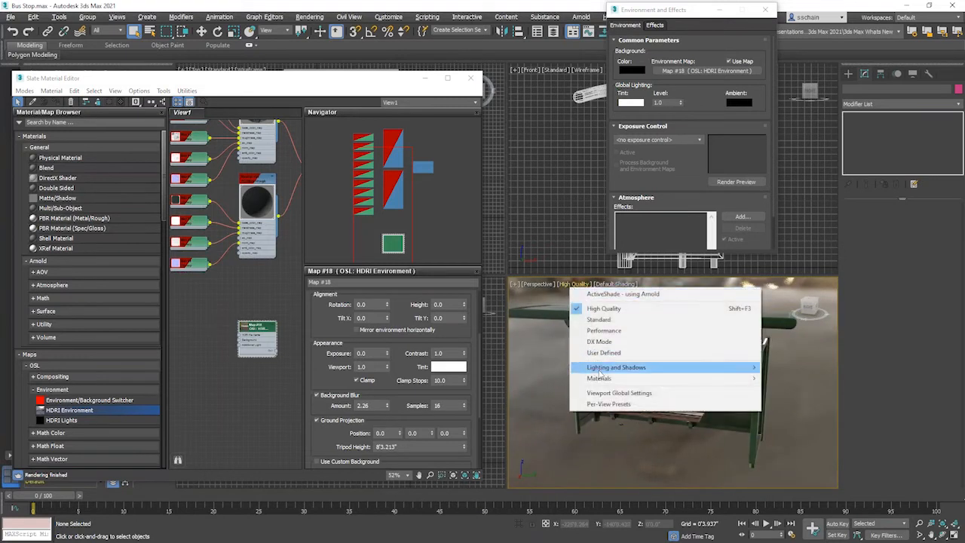
{"action": "left_click", "coordinate": [606, 405]}
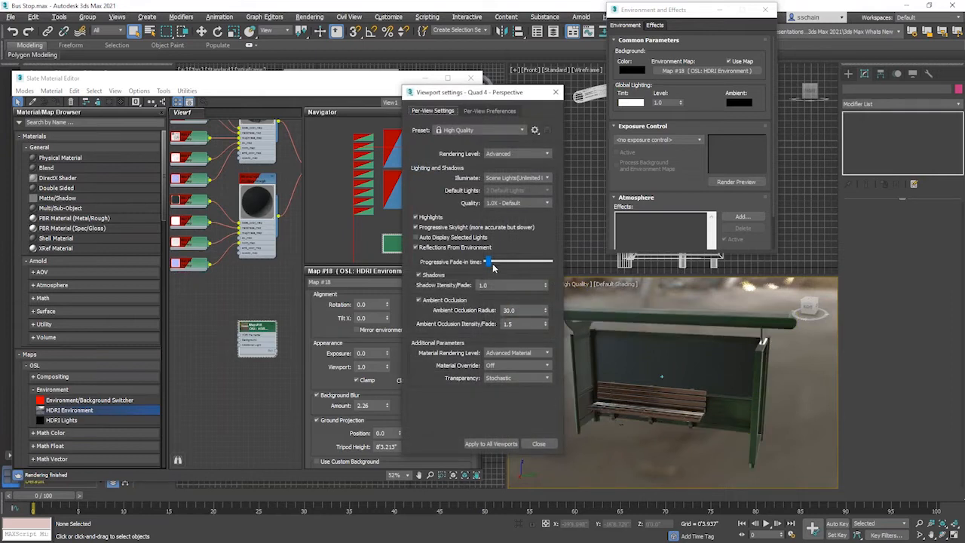
{"action": "left_click_drag", "start_coordinate": [489, 262], "coordinate": [514, 261]}
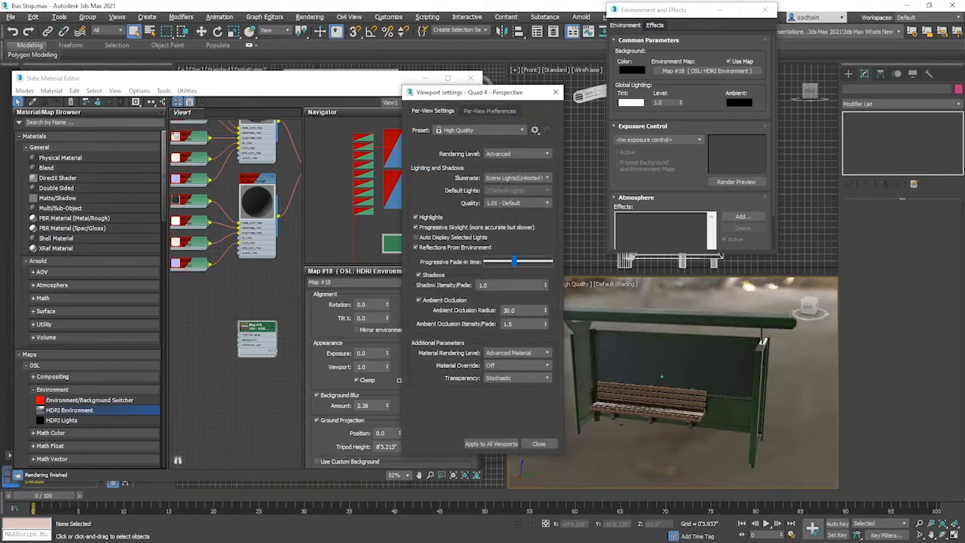
{"action": "left_click", "coordinate": [539, 444]}
{"action": "middle_click_drag", "start_coordinate": [700, 382], "coordinate": [682, 385], "text": "alt"}
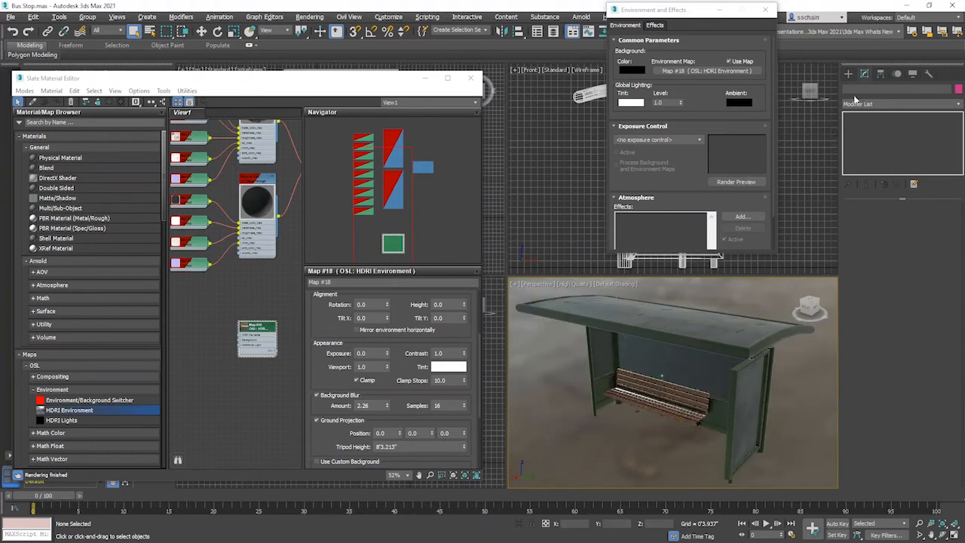
Create a ground plane about 50'5" long and 78' wide around the bus stop in the Top viewport
{"action": "left_click", "coordinate": [848, 74]}
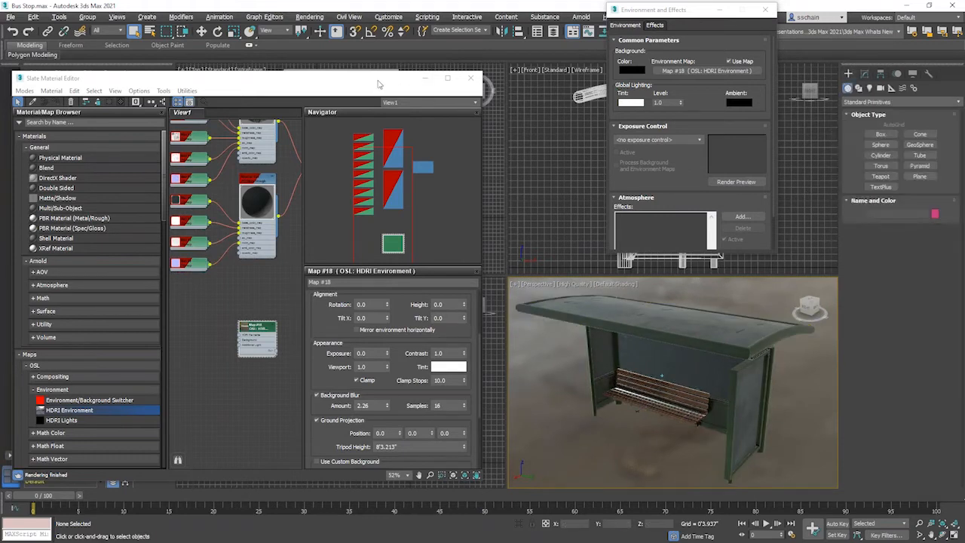
{"action": "mouse_move", "coordinate": [377, 88]}
{"action": "left_mouse_down"}
{"action": "mouse_move", "coordinate": [411, 99]}
{"action": "mouse_move", "coordinate": [753, 102]}
{"action": "mouse_move", "coordinate": [393, 90]}
{"action": "left_mouse_up"}
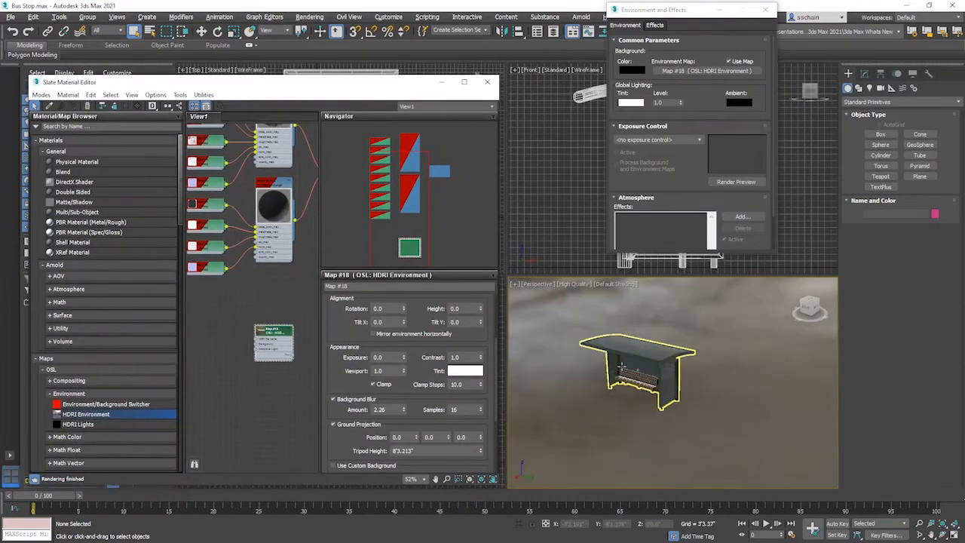
{"action": "left_click", "coordinate": [921, 175]}
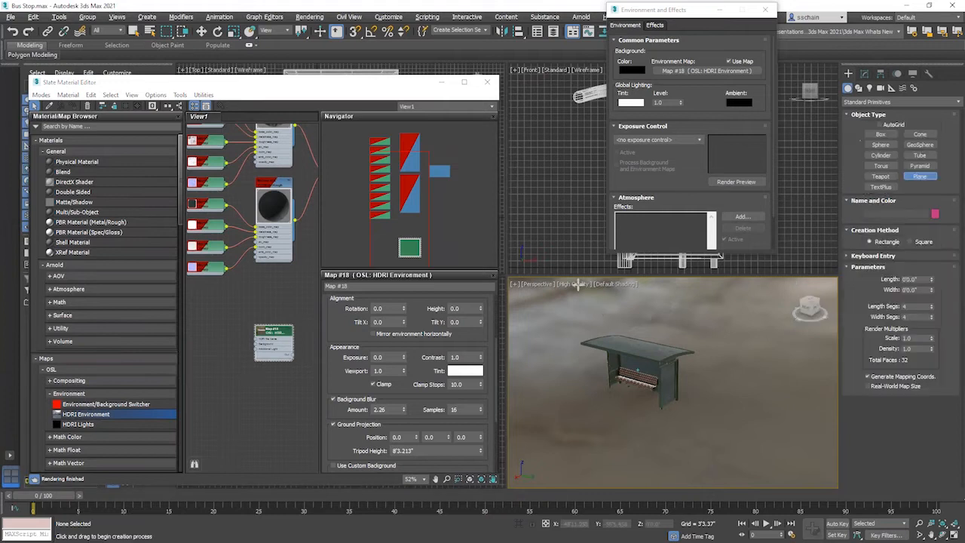
{"action": "left_click_drag", "start_coordinate": [400, 87], "coordinate": [375, 346]}
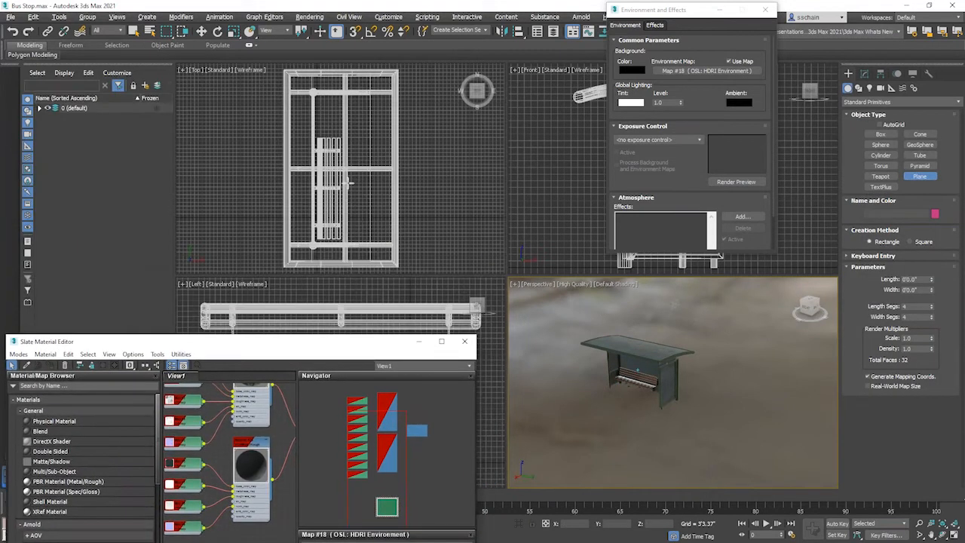
{"action": "scroll", "coordinate": [348, 181], "scroll_direction": "down", "scroll_amount": 6}
{"action": "left_click_drag", "start_coordinate": [231, 103], "coordinate": [459, 250]}
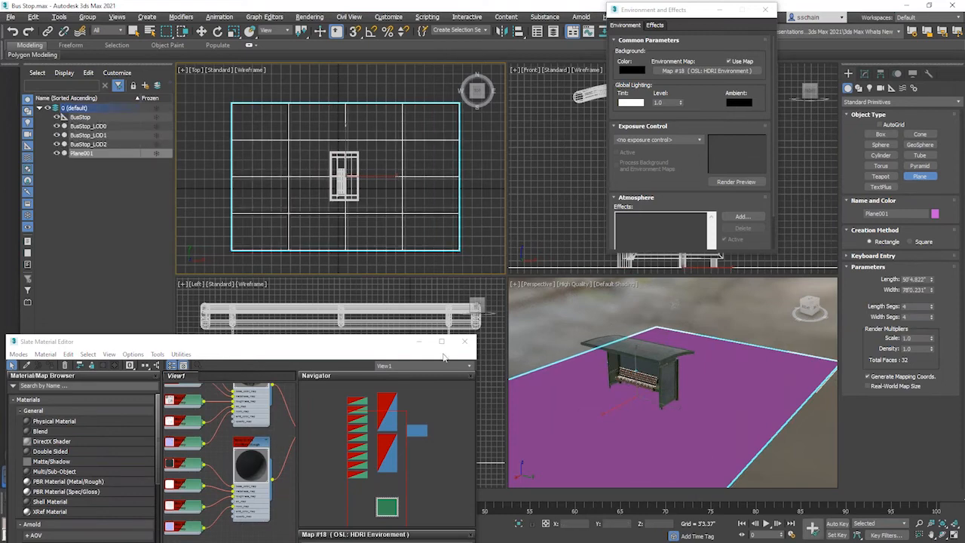
Assign a Matte/Shadow material to the new ground plane
{"action": "left_click_drag", "start_coordinate": [382, 347], "coordinate": [429, 56]}
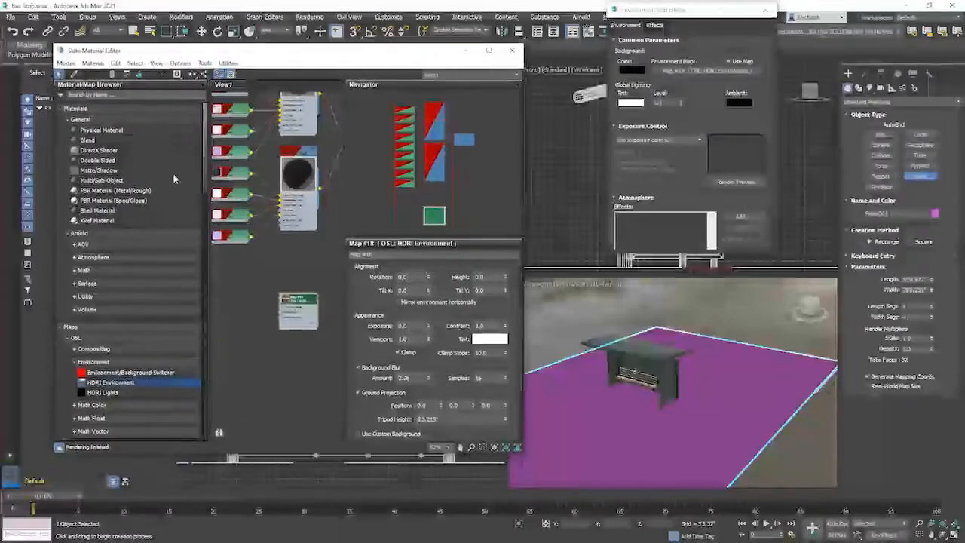
{"action": "left_click_drag", "start_coordinate": [109, 171], "coordinate": [679, 396]}
{"action": "scroll", "coordinate": [642, 386], "scroll_direction": "up", "scroll_amount": 3}
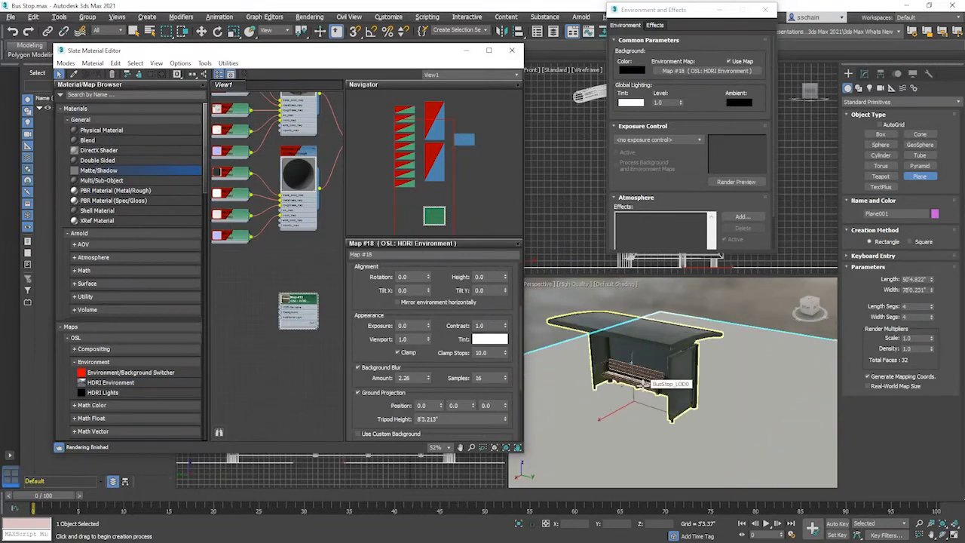
{"action": "scroll", "coordinate": [643, 384], "scroll_direction": "up", "scroll_amount": 2}
{"action": "middle_click_drag", "start_coordinate": [644, 411], "coordinate": [660, 379], "text": "alt"}
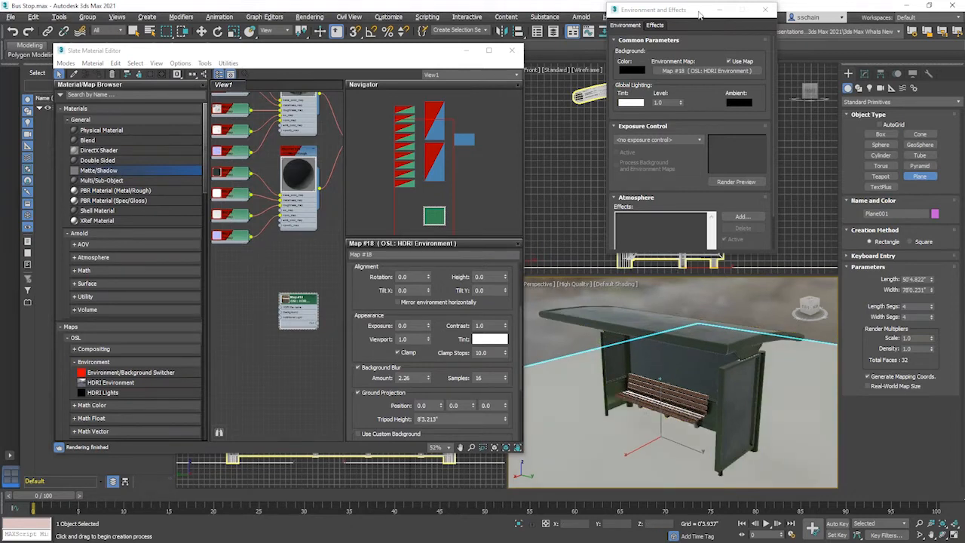
Run a render of the Perspective view and check the Arnold Render Setup with its ActiveShade Mode target
{"action": "left_click_drag", "start_coordinate": [700, 15], "coordinate": [352, 24]}
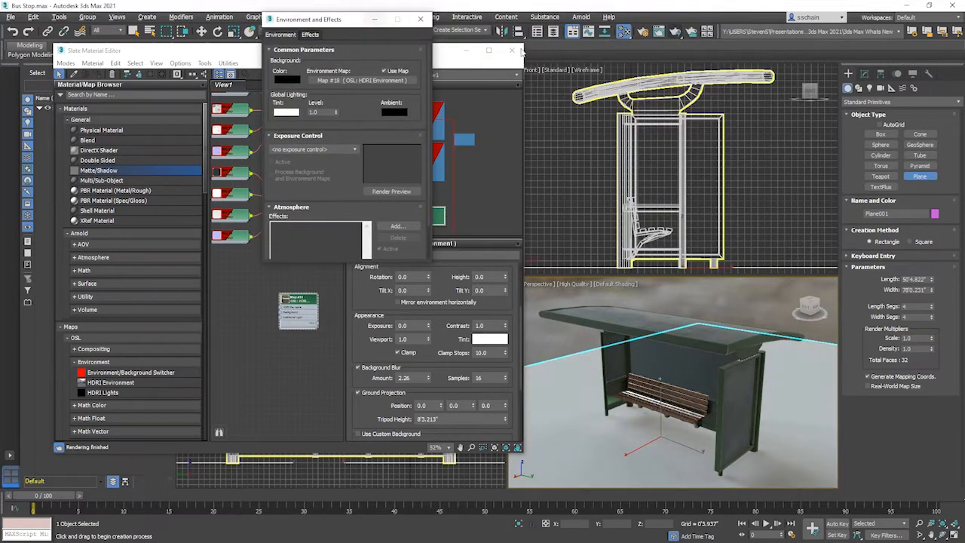
{"action": "left_click_drag", "start_coordinate": [675, 31], "coordinate": [672, 84]}
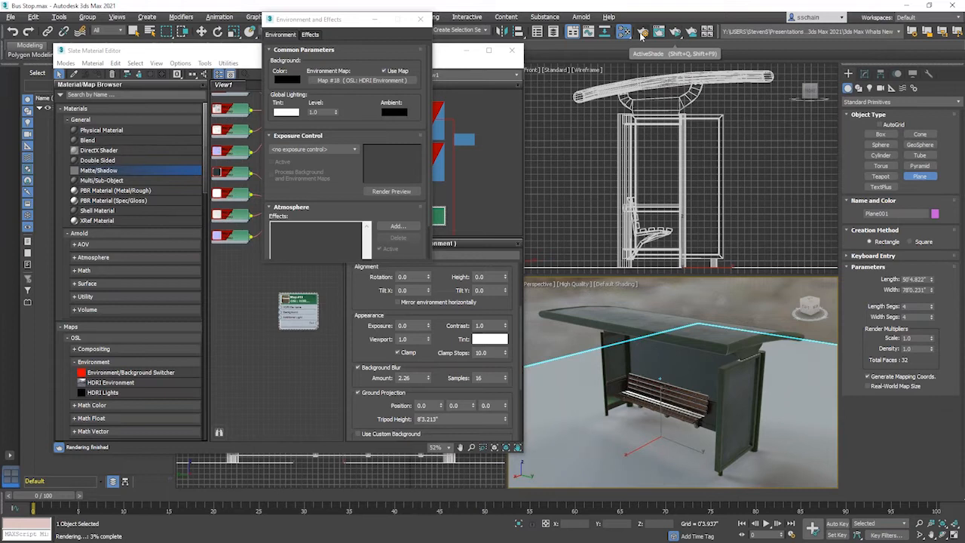
{"action": "key", "text": "F10"}
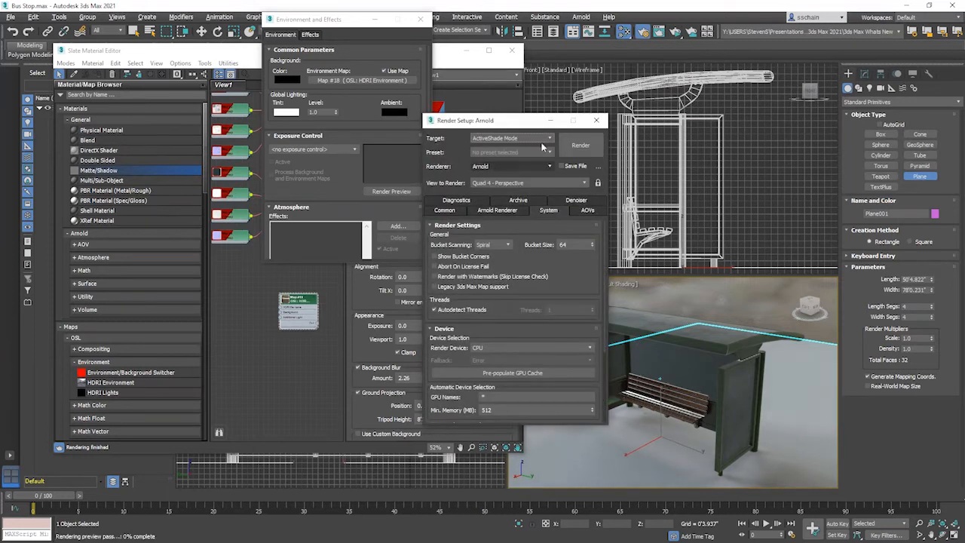
{"action": "left_click", "coordinate": [595, 120]}
{"action": "left_click", "coordinate": [678, 32]}
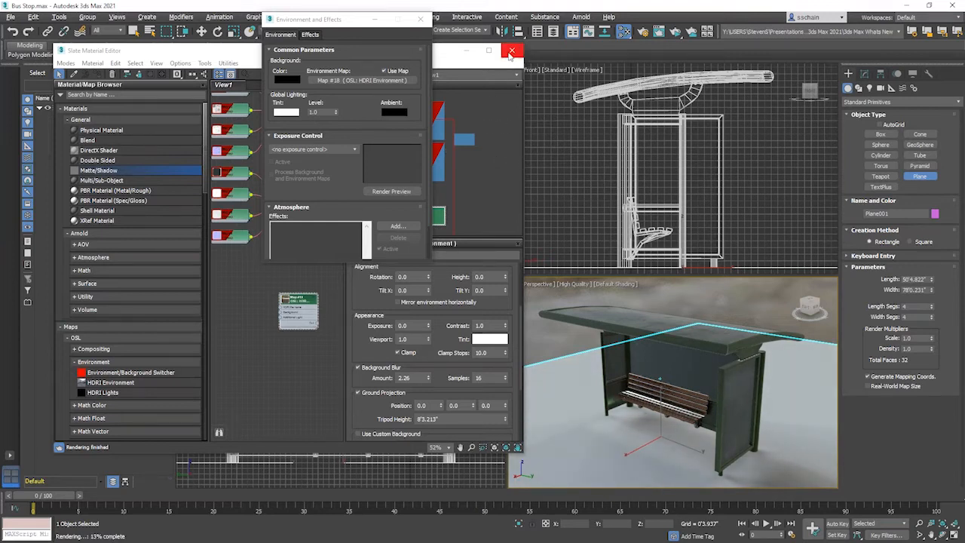
Switch the Perspective viewport to ActiveShade and view the bus stop from different angles
{"action": "left_click_drag", "start_coordinate": [339, 21], "coordinate": [131, 63]}
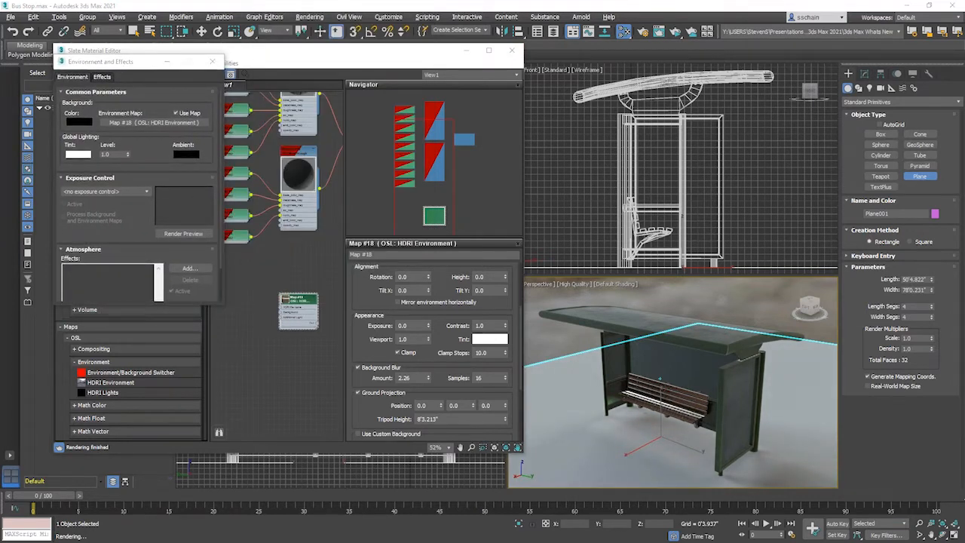
{"action": "left_click", "coordinate": [581, 285]}
{"action": "left_click", "coordinate": [584, 291]}
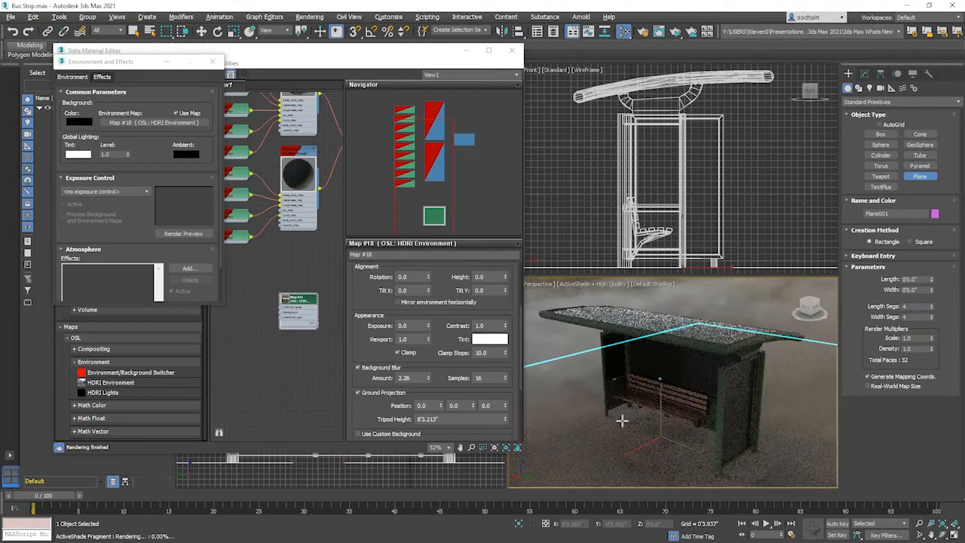
{"action": "middle_click_drag", "start_coordinate": [617, 424], "coordinate": [681, 427], "text": "alt"}
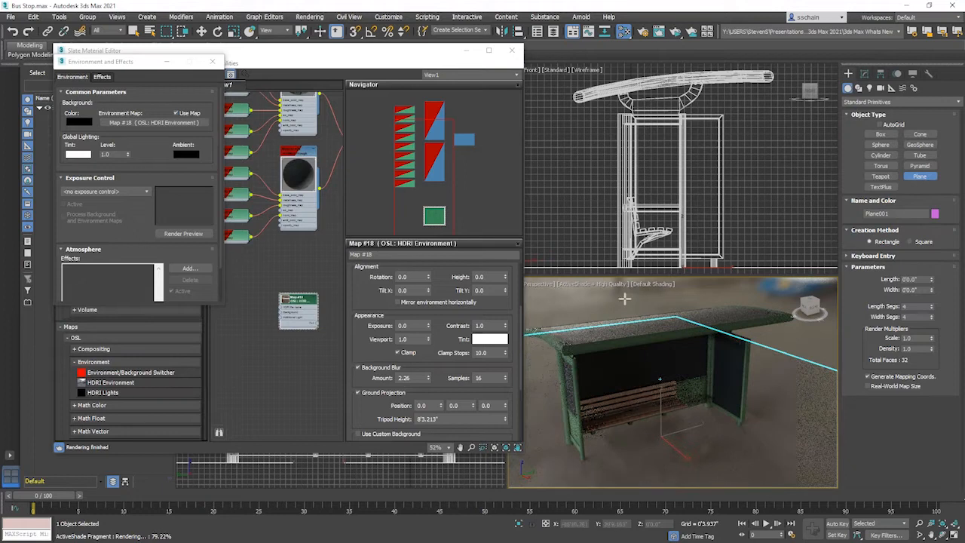
{"action": "middle_click_drag", "start_coordinate": [690, 429], "coordinate": [636, 433], "text": "alt"}
Turn off Background Blur on the HDRI Environment map
{"action": "left_click", "coordinate": [430, 380]}
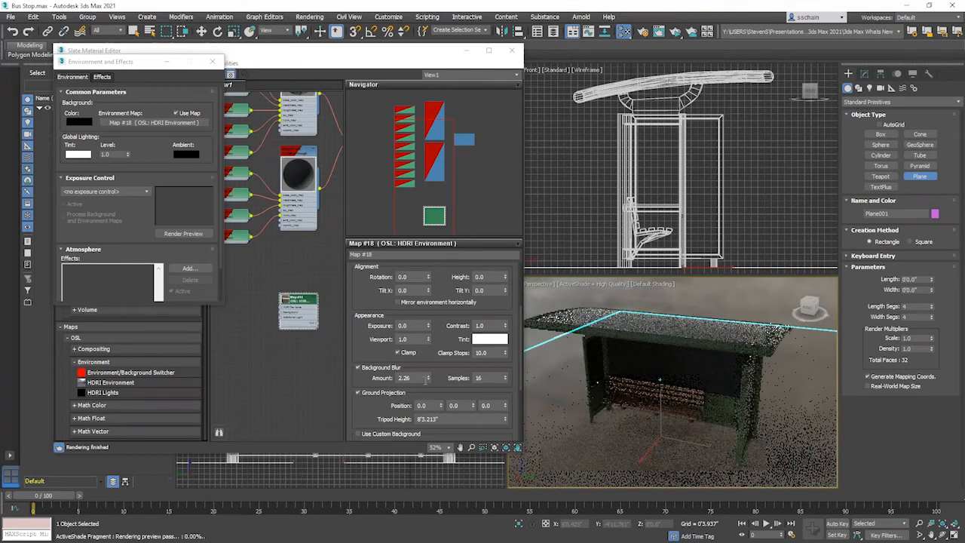
{"action": "left_click", "coordinate": [359, 370]}
{"action": "left_click", "coordinate": [358, 368]}
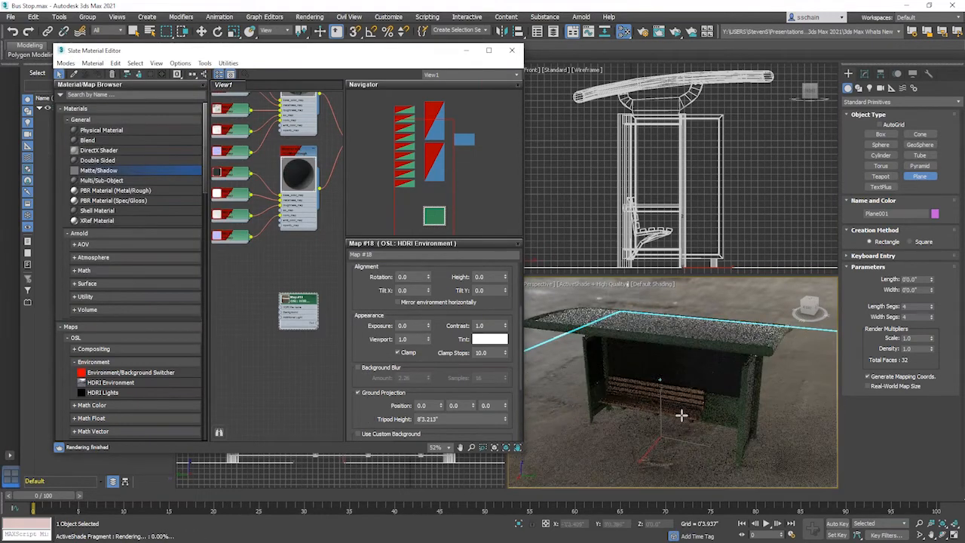
{"action": "middle_click_drag", "start_coordinate": [692, 447], "coordinate": [613, 467], "text": "alt"}
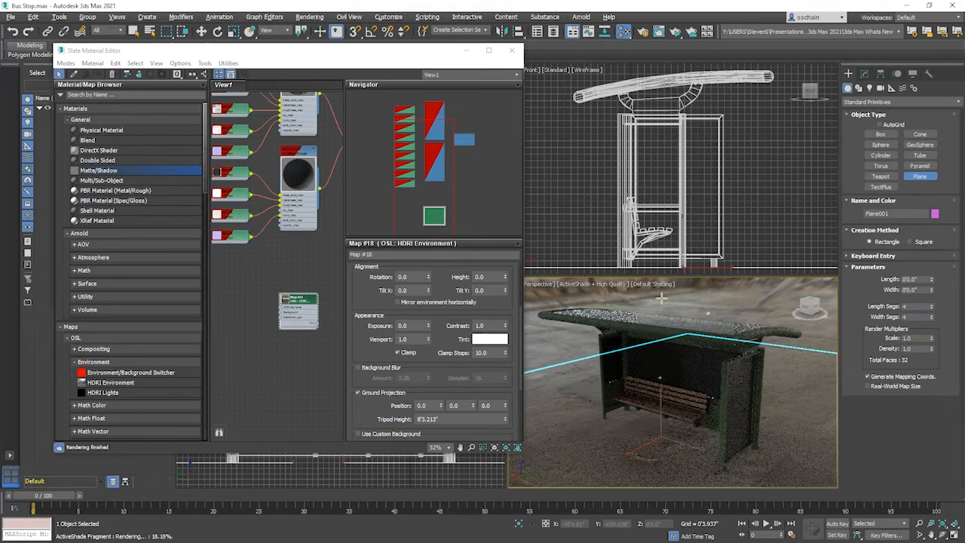
Switch the Perspective viewport from ActiveShade back to High Quality shading
{"action": "left_click", "coordinate": [593, 287]}
{"action": "left_click", "coordinate": [611, 292]}
{"action": "middle_click_drag", "start_coordinate": [577, 390], "coordinate": [650, 400], "text": "alt"}
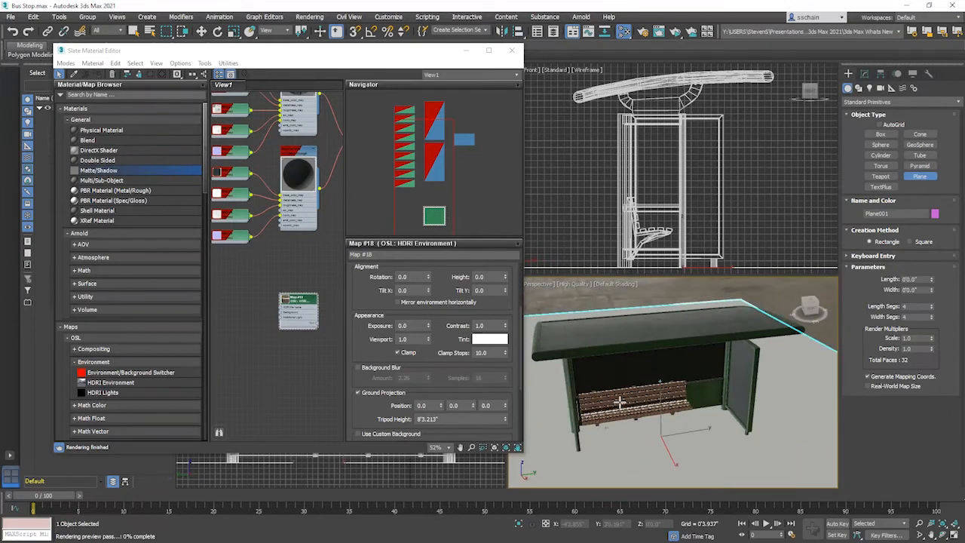
Add an HDRI Lights map using reflectiveUmbrella.hdr below the HDRI Environment node in the material graph
{"action": "left_click", "coordinate": [102, 393]}
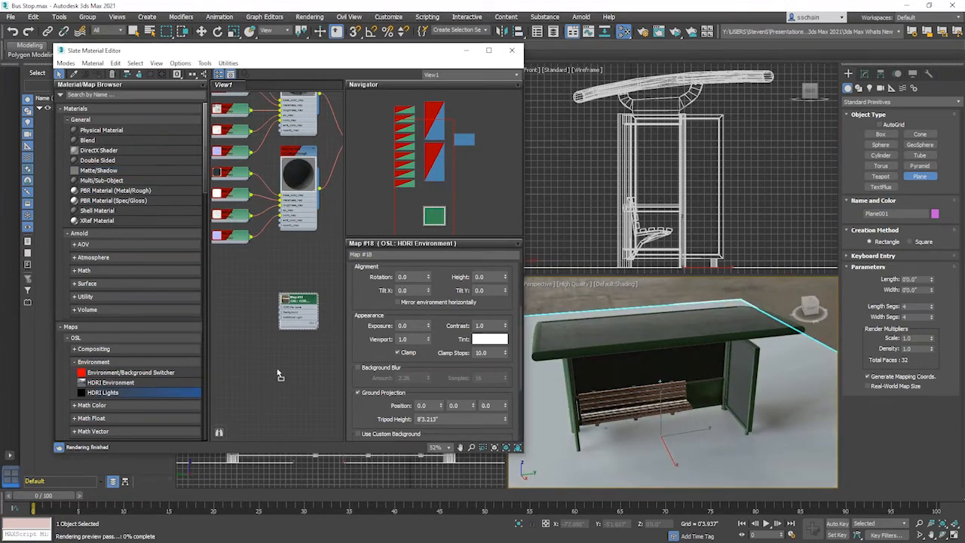
{"action": "left_click_drag", "start_coordinate": [103, 393], "coordinate": [250, 356]}
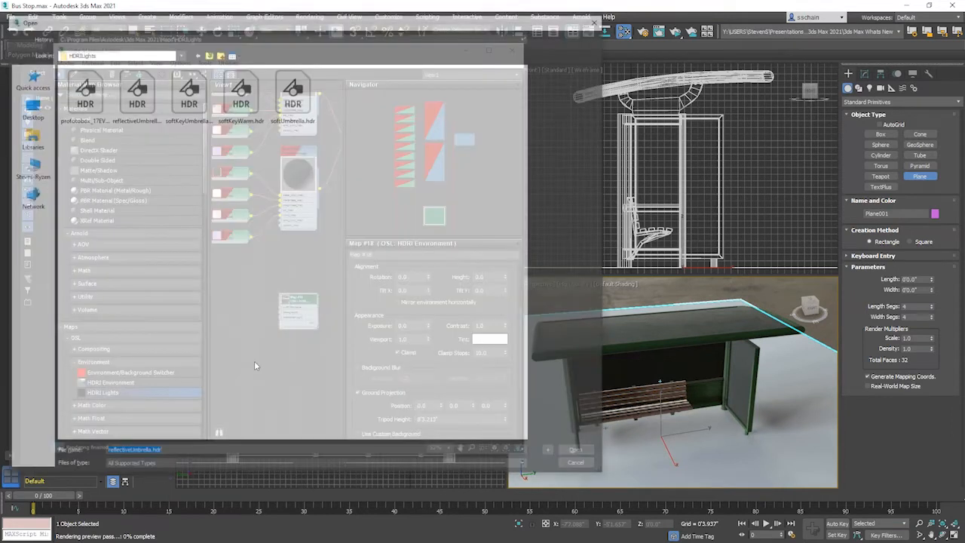
{"action": "left_click", "coordinate": [142, 101]}
{"action": "double_click", "coordinate": [137, 97]}
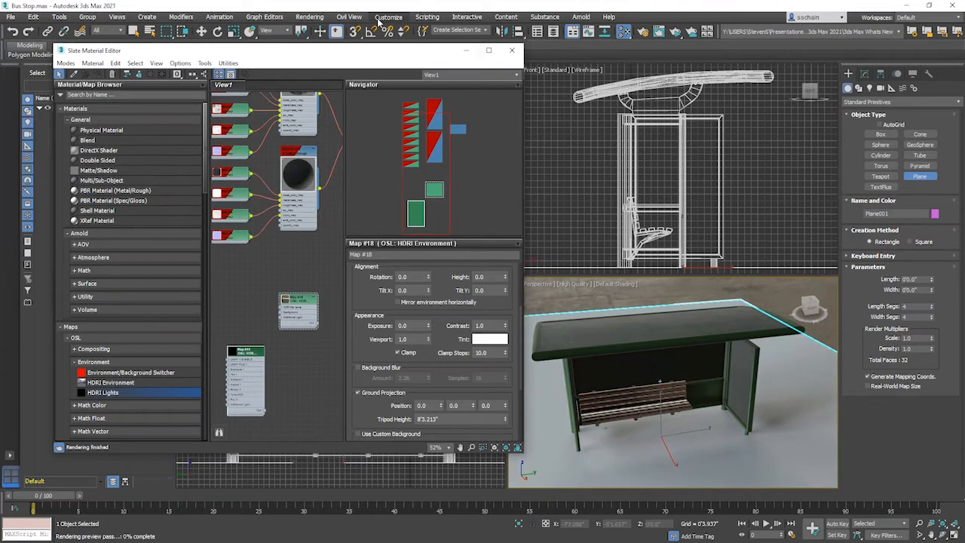
Assign the HDRI Lights map as an instance to the scene's environment map and view the bus stop under the new lighting
{"action": "left_click", "coordinate": [309, 16]}
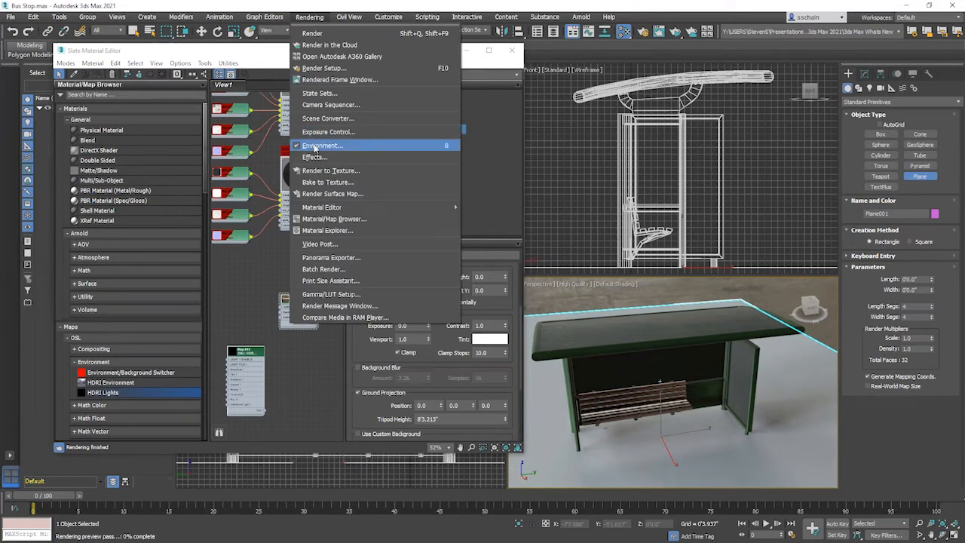
{"action": "left_click", "coordinate": [215, 49]}
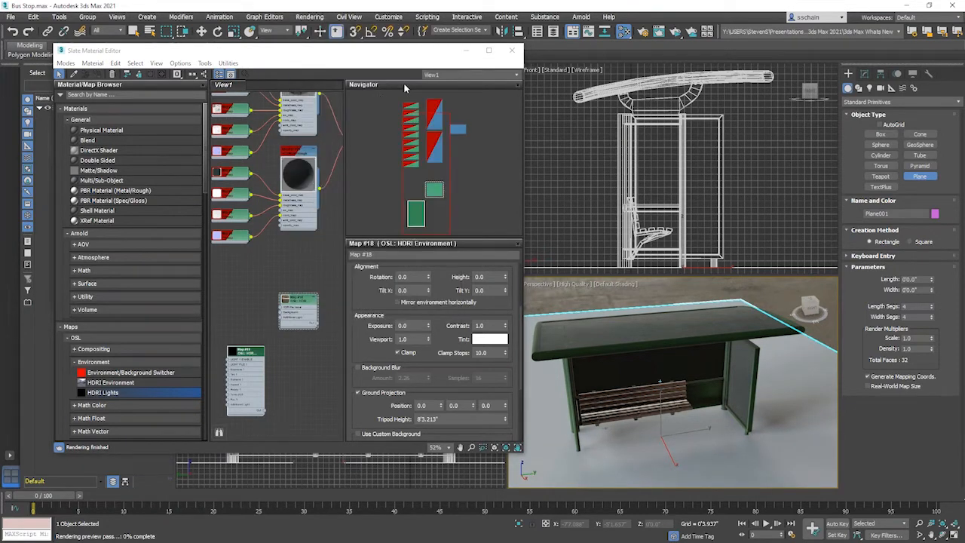
{"action": "left_click", "coordinate": [293, 51]}
{"action": "left_click_drag", "start_coordinate": [293, 51], "coordinate": [616, 49]}
{"action": "left_click", "coordinate": [126, 64]}
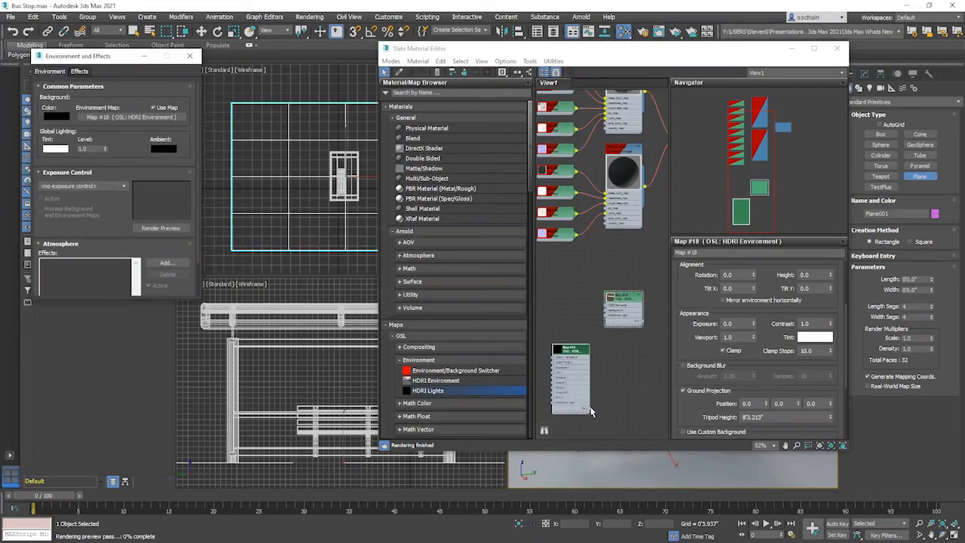
{"action": "left_click_drag", "start_coordinate": [590, 411], "coordinate": [161, 122]}
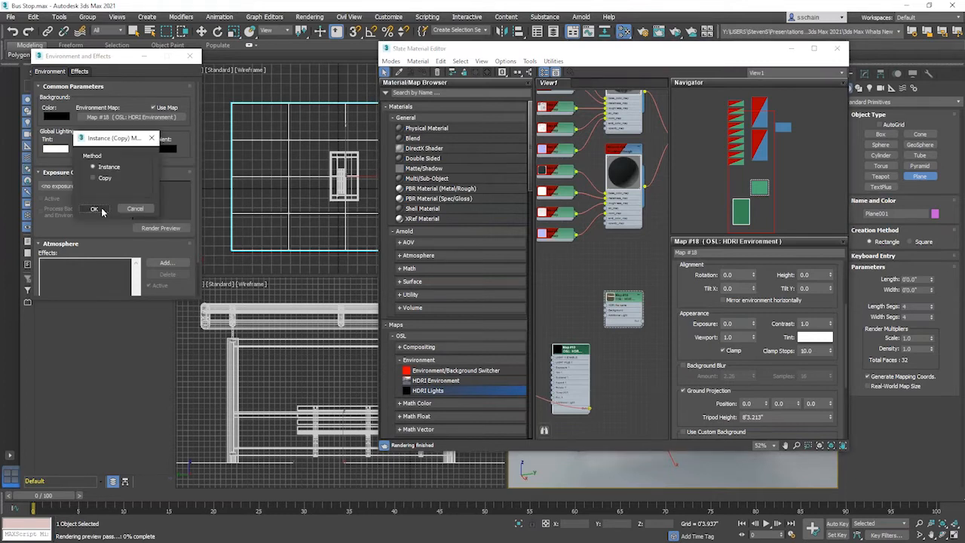
{"action": "left_click", "coordinate": [95, 209]}
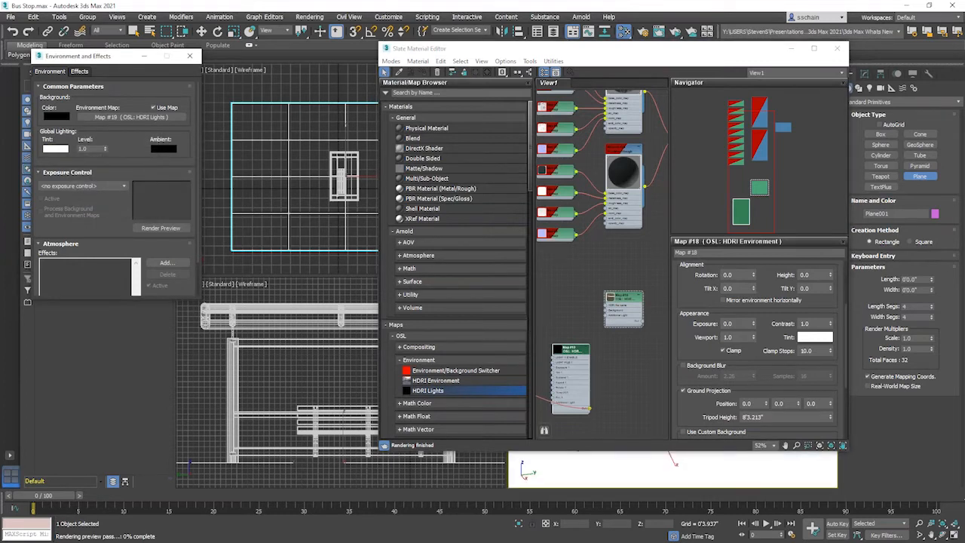
{"action": "mouse_move", "coordinate": [633, 54]}
{"action": "left_mouse_down"}
{"action": "mouse_move", "coordinate": [412, 92]}
{"action": "mouse_move", "coordinate": [272, 71]}
{"action": "left_mouse_up"}
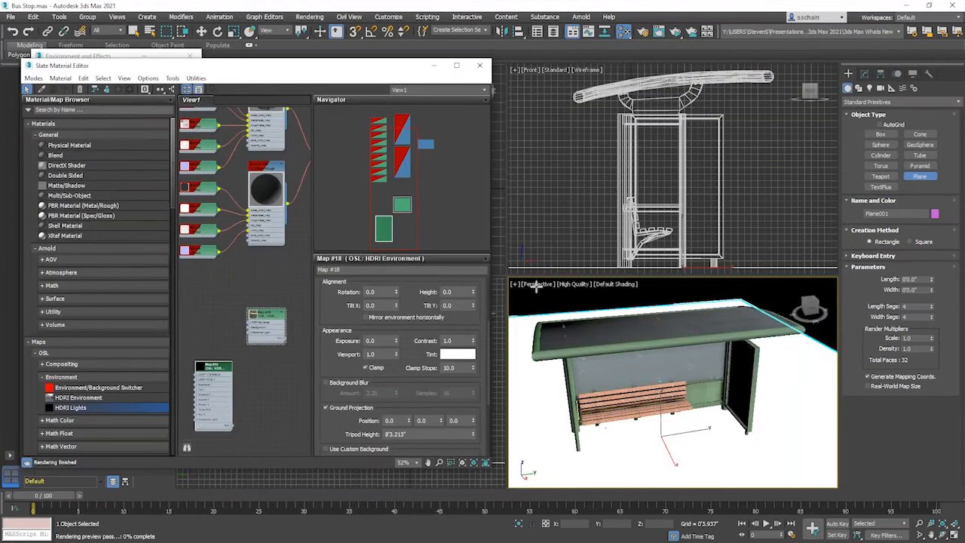
{"action": "mouse_move", "coordinate": [617, 382]}
{"action": "middle_mouse_down", "text": "alt"}
{"action": "mouse_move", "coordinate": [606, 379]}
{"action": "mouse_move", "coordinate": [627, 389]}
{"action": "middle_mouse_up", "text": "alt"}
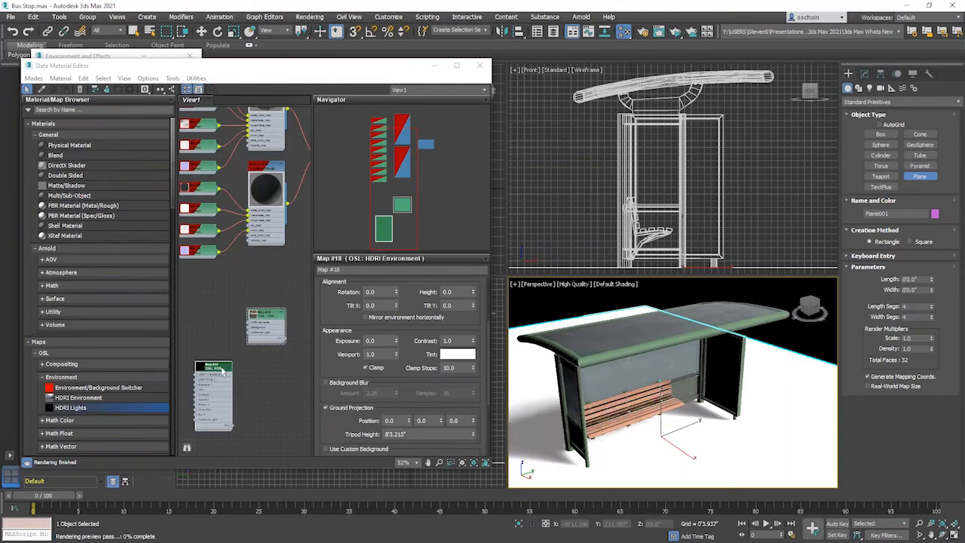
Open the HDRI Lights map's parameters and create a position point helper for Light 1
{"action": "double_click", "coordinate": [215, 369]}
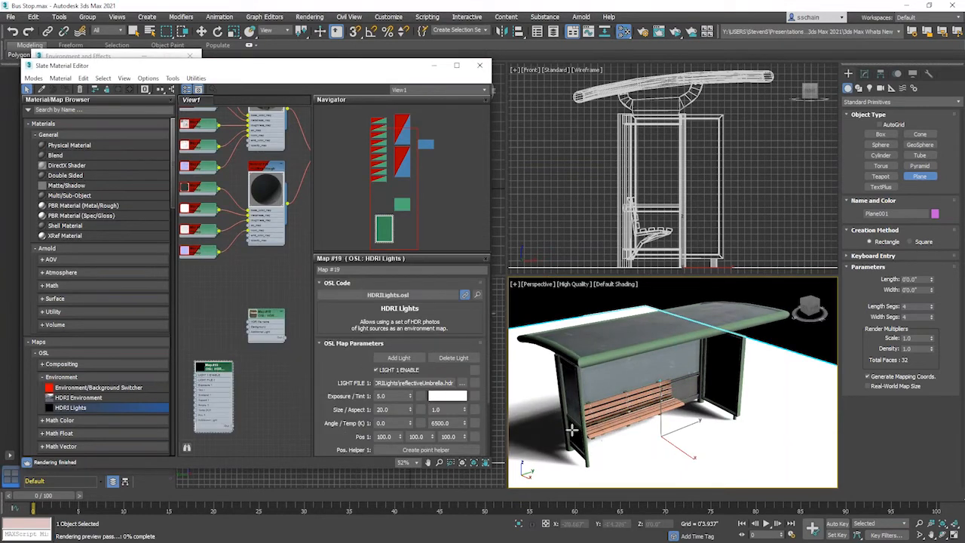
{"action": "scroll", "coordinate": [341, 369], "scroll_direction": "down", "scroll_amount": 2}
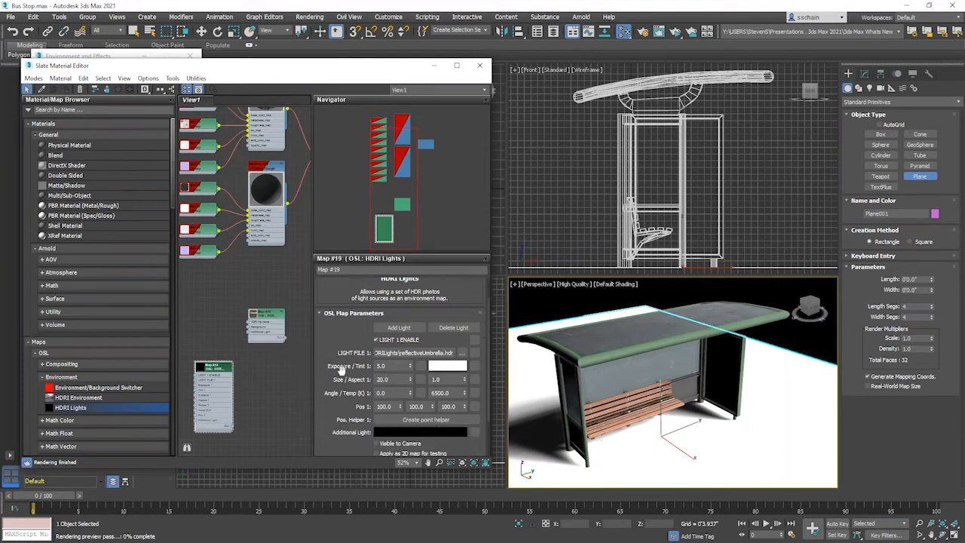
{"action": "left_click", "coordinate": [405, 424]}
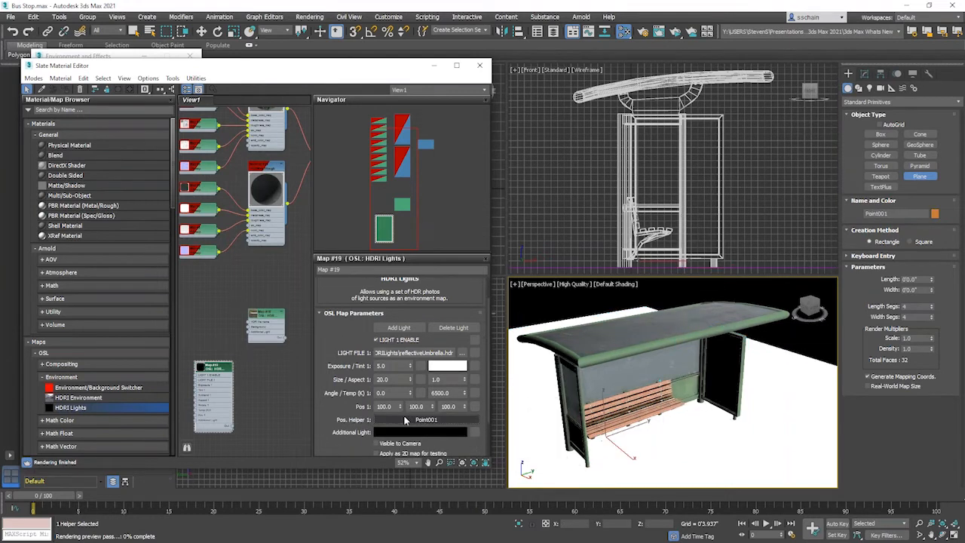
Move the Light 1 point helper above and beside the bus stop, to about X -13'0", Y -7'9", Z 15'2"
{"action": "left_click", "coordinate": [434, 68]}
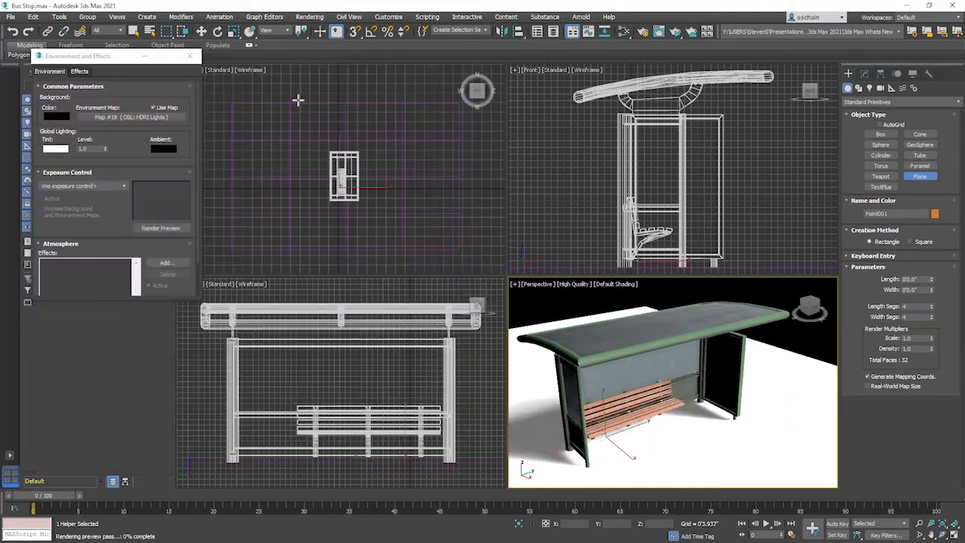
{"action": "right_click", "coordinate": [356, 187]}
{"action": "right_click", "coordinate": [356, 183]}
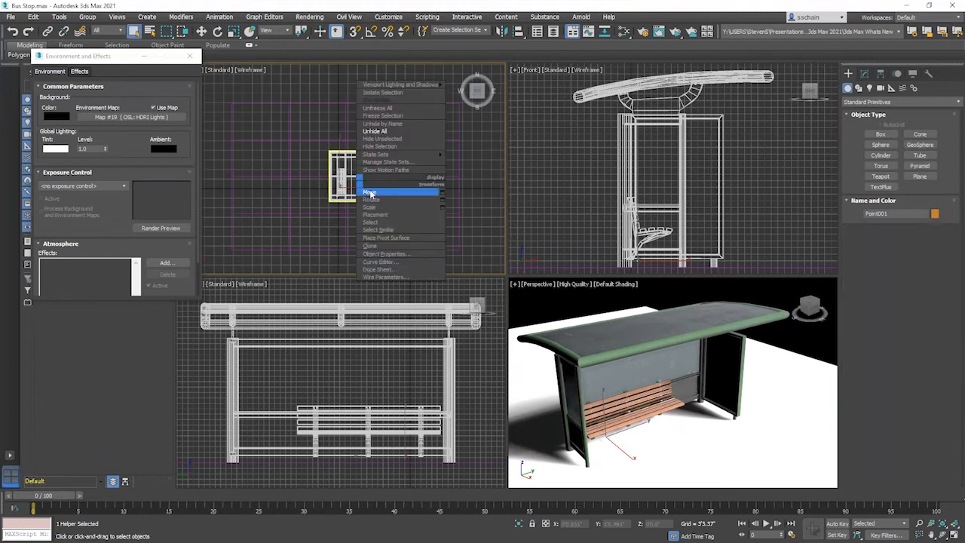
{"action": "left_click", "coordinate": [370, 193]}
{"action": "left_click_drag", "start_coordinate": [352, 180], "coordinate": [392, 192]}
{"action": "scroll", "coordinate": [633, 200], "scroll_direction": "down", "scroll_amount": 5}
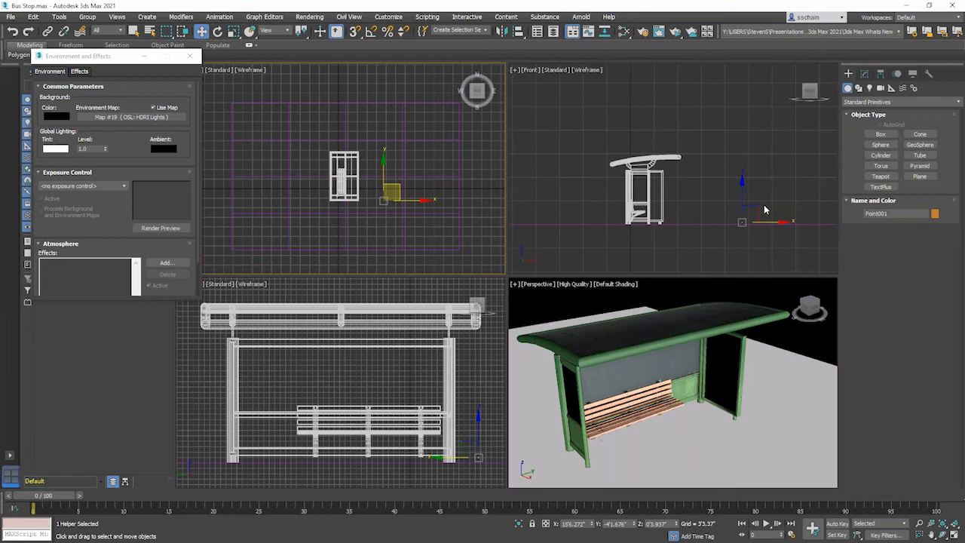
{"action": "left_click_drag", "start_coordinate": [754, 206], "coordinate": [666, 99]}
{"action": "left_click", "coordinate": [370, 194]}
{"action": "left_click_drag", "start_coordinate": [362, 187], "coordinate": [318, 196]}
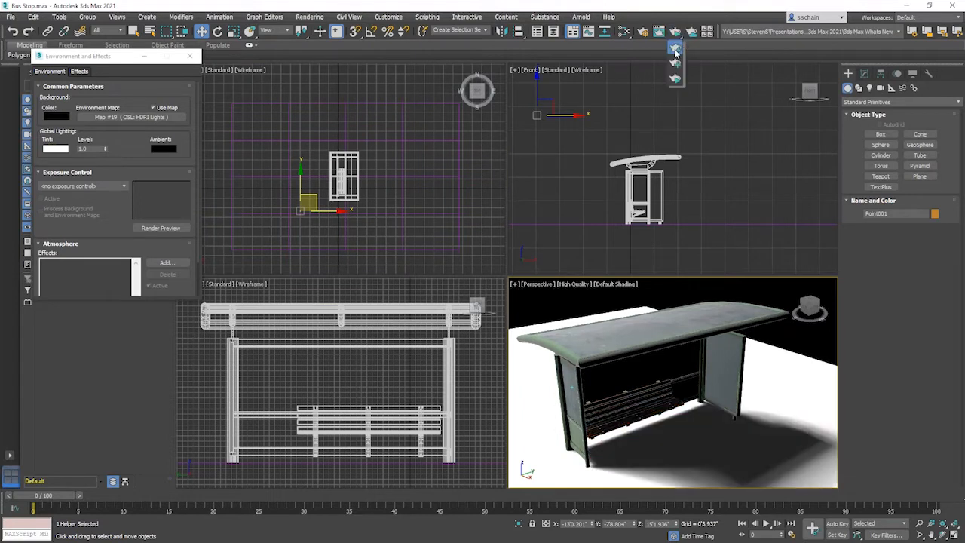
Render the Perspective view to check the HDRI light, and close the render window
{"action": "left_click", "coordinate": [676, 48]}
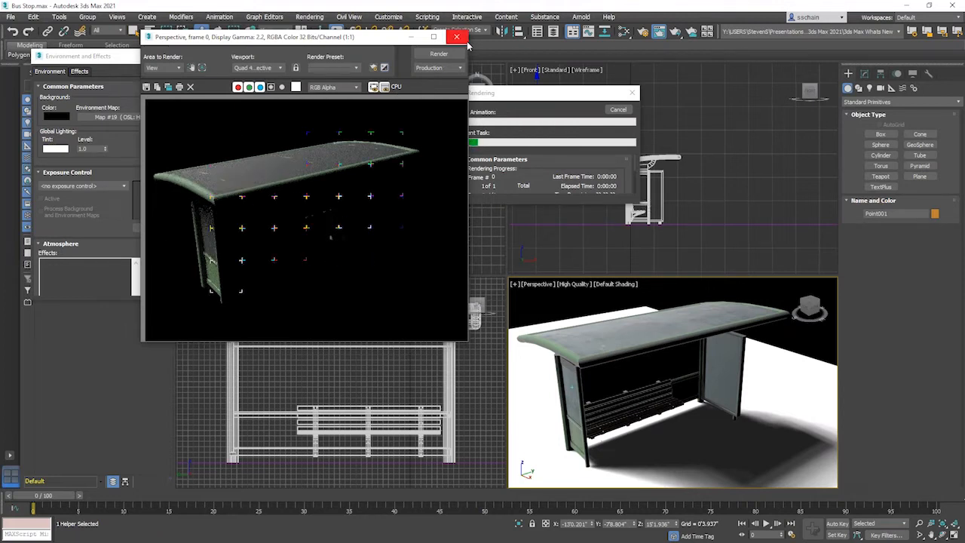
{"action": "left_click", "coordinate": [462, 37]}
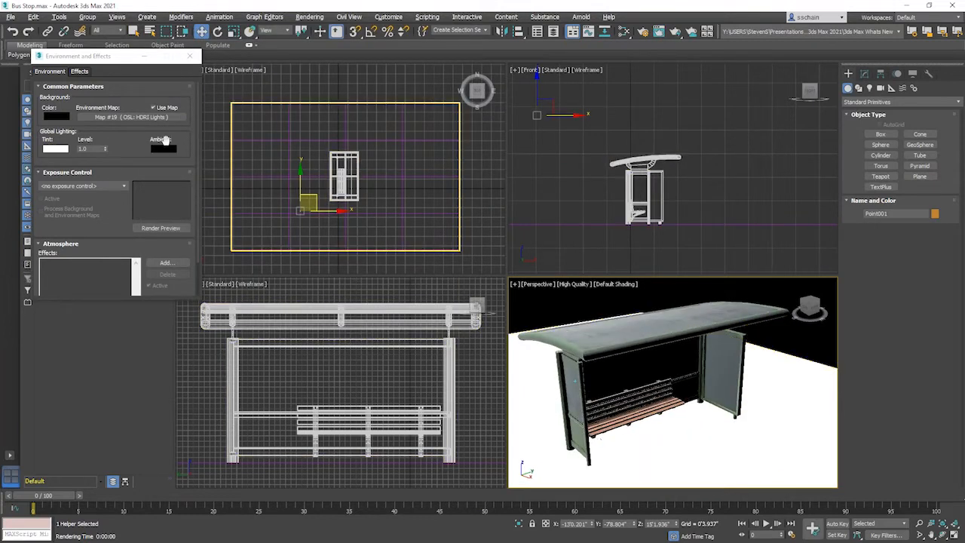
Enable Visible to Camera on the HDRI Lights map and inspect the light image around the bus stop in the Perspective viewport
{"action": "left_click", "coordinate": [623, 32]}
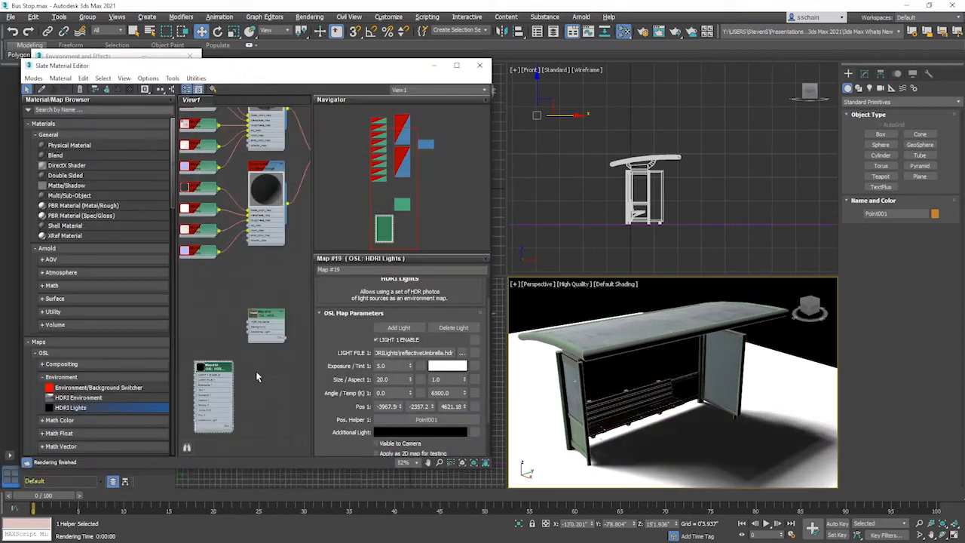
{"action": "left_click", "coordinate": [381, 444]}
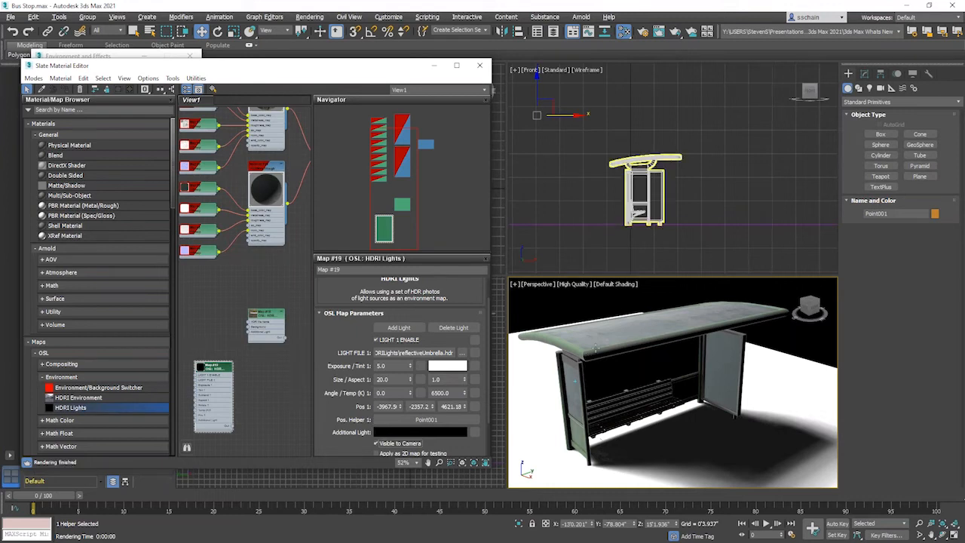
{"action": "left_click", "coordinate": [595, 347]}
{"action": "scroll", "coordinate": [595, 347], "scroll_direction": "down", "scroll_amount": 5}
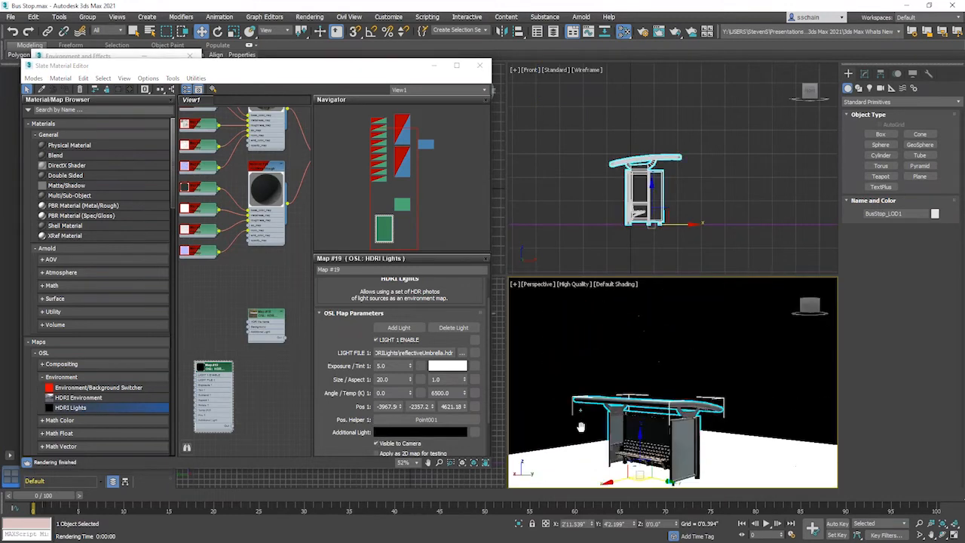
{"action": "scroll", "coordinate": [593, 404], "scroll_direction": "up", "scroll_amount": 8}
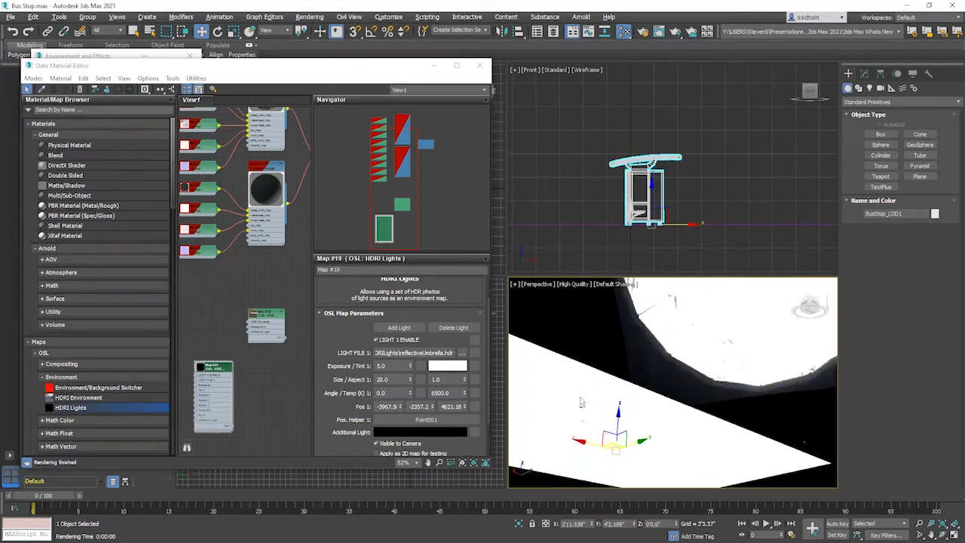
{"action": "scroll", "coordinate": [593, 404], "scroll_direction": "down", "scroll_amount": 8}
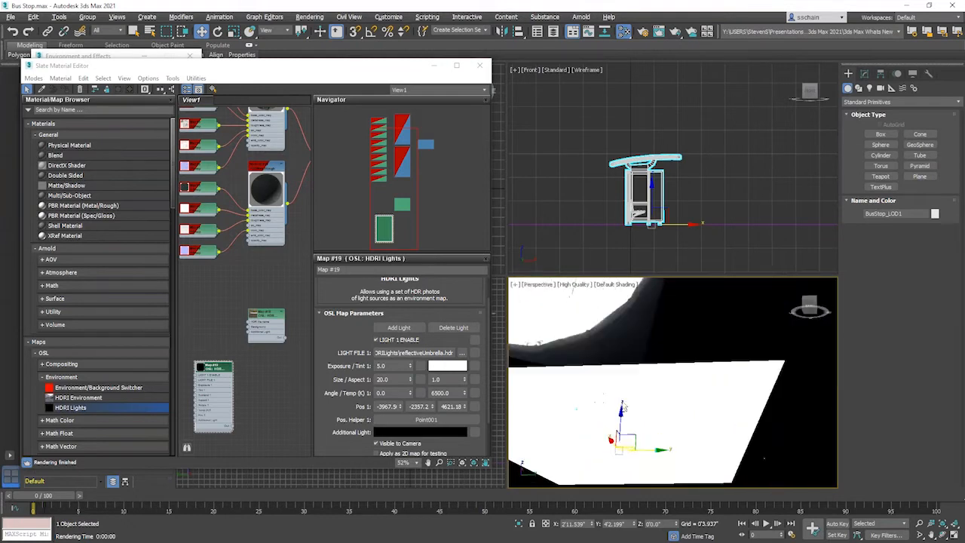
{"action": "middle_click_drag", "start_coordinate": [632, 436], "coordinate": [632, 411], "text": "alt"}
{"action": "scroll", "coordinate": [640, 446], "scroll_direction": "up", "scroll_amount": 5}
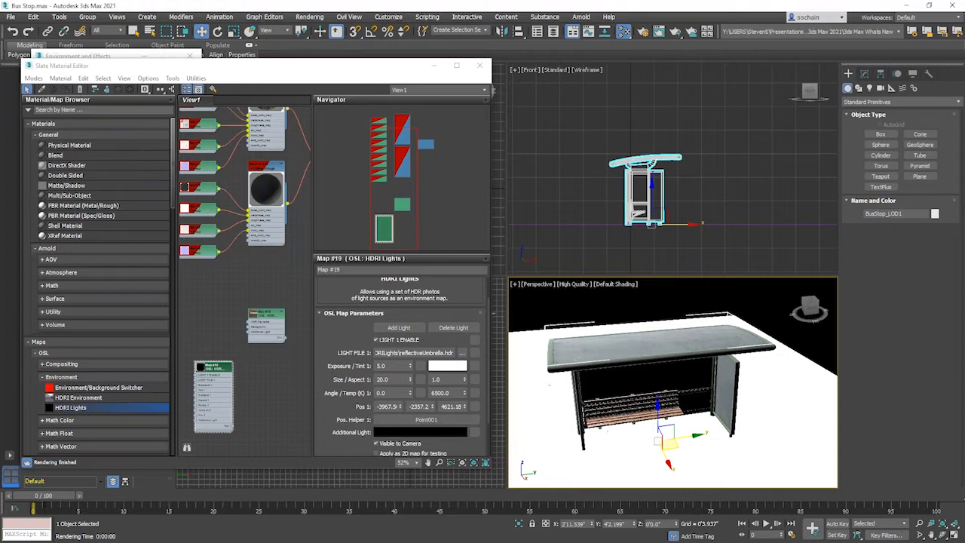
Add a second light to the HDRI Lights map and load softUmbrella.hdr as its light file
{"action": "left_click", "coordinate": [399, 328]}
{"action": "scroll", "coordinate": [327, 293], "scroll_direction": "down", "scroll_amount": 3}
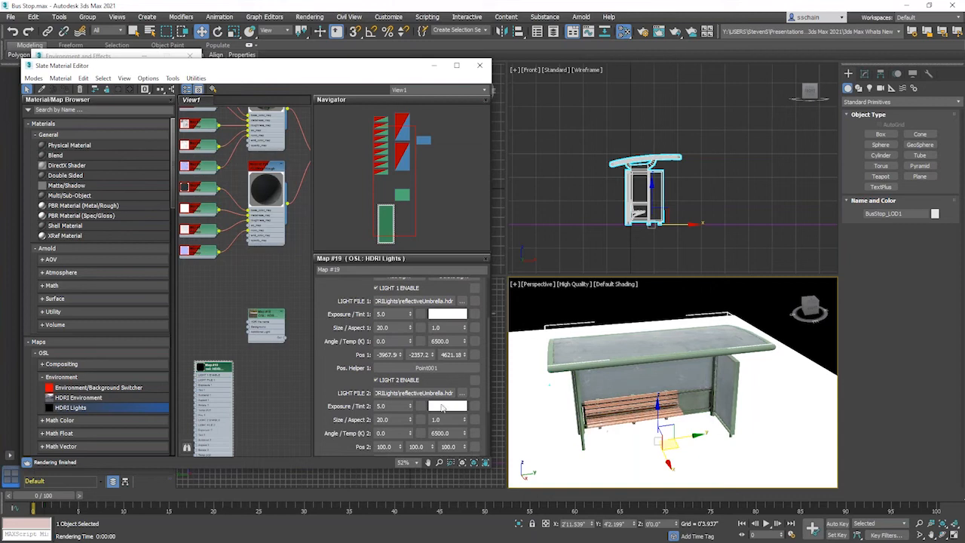
{"action": "left_click", "coordinate": [462, 393]}
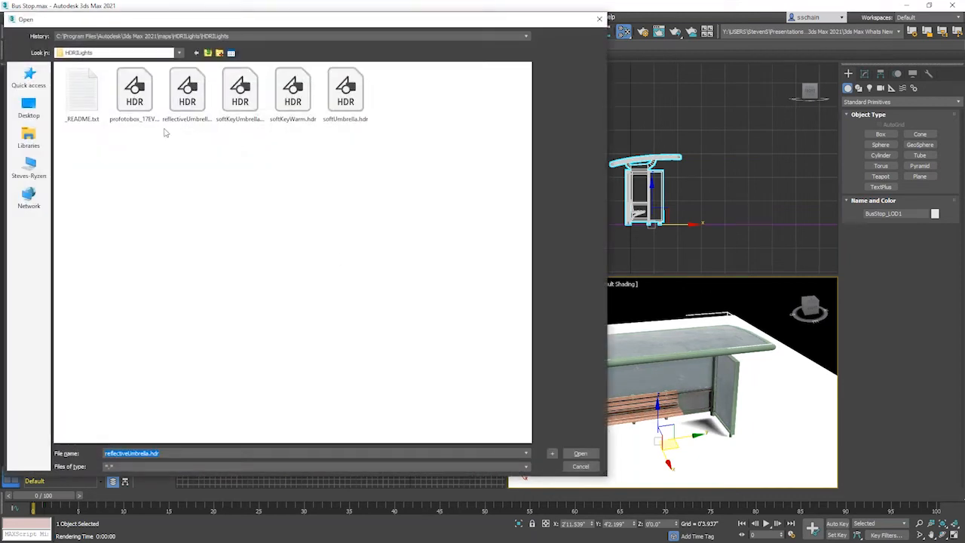
{"action": "left_click", "coordinate": [336, 98]}
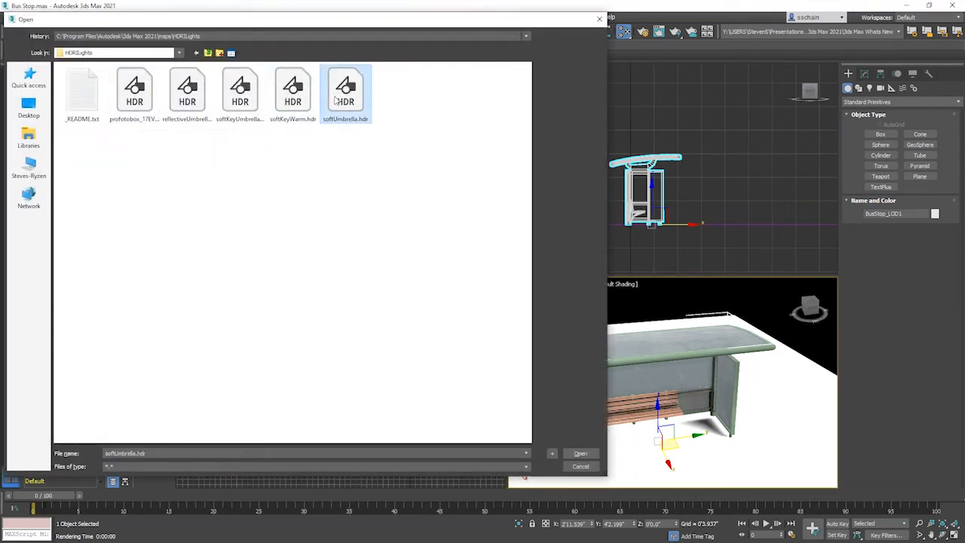
{"action": "double_click", "coordinate": [336, 98]}
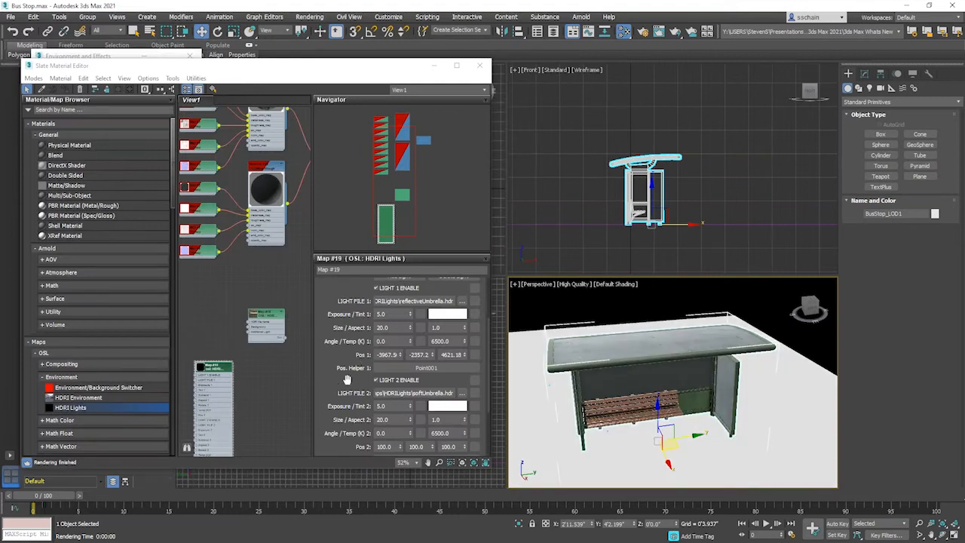
Create a point helper for Light 2 and move it above the bus stop, to about X 0'4", Y 19'0", Z 11'4"
{"action": "scroll", "coordinate": [385, 400], "scroll_direction": "down", "scroll_amount": 2}
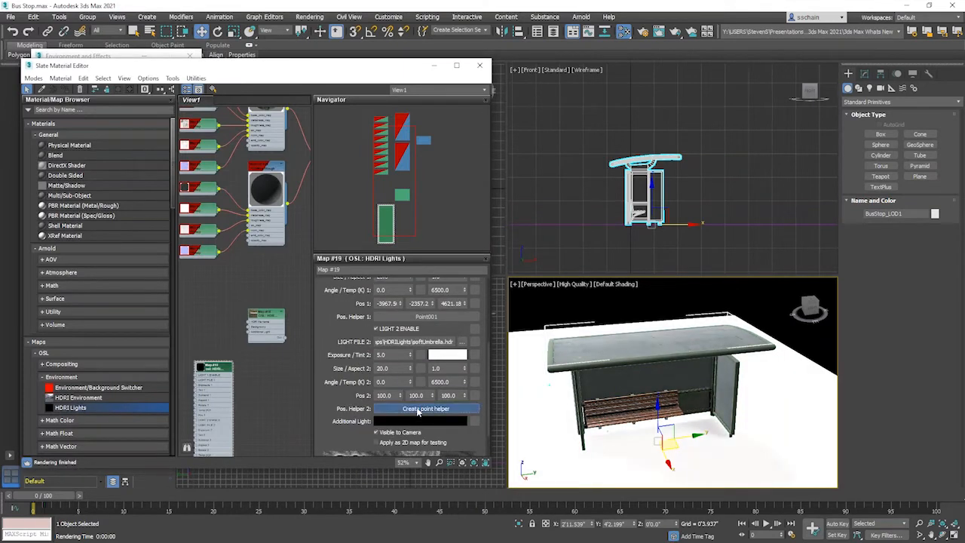
{"action": "left_click", "coordinate": [419, 410]}
{"action": "mouse_move", "coordinate": [609, 408]}
{"action": "left_mouse_down"}
{"action": "mouse_move", "coordinate": [629, 293]}
{"action": "mouse_move", "coordinate": [815, 302]}
{"action": "left_mouse_up"}
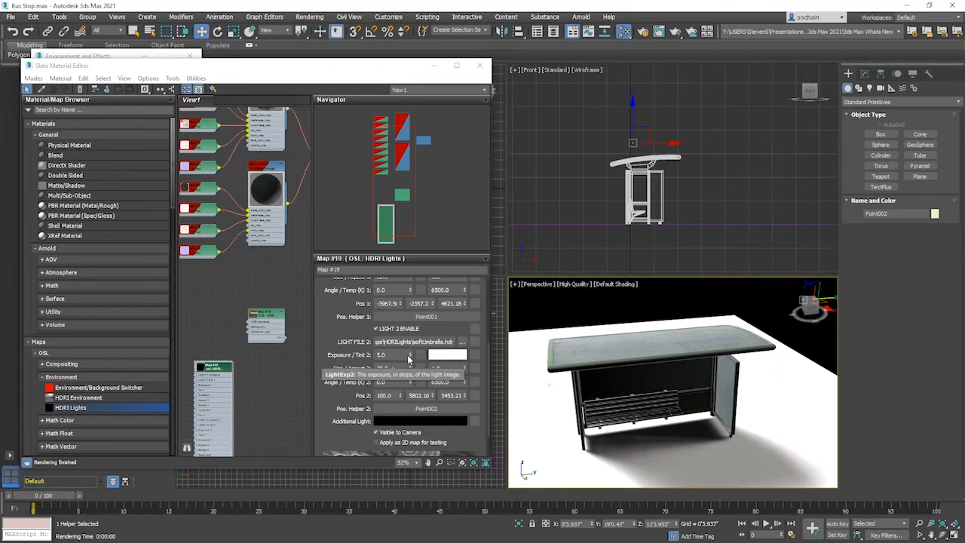
Render the Perspective view with both HDRI lights, and close the render window
{"action": "left_click", "coordinate": [675, 31]}
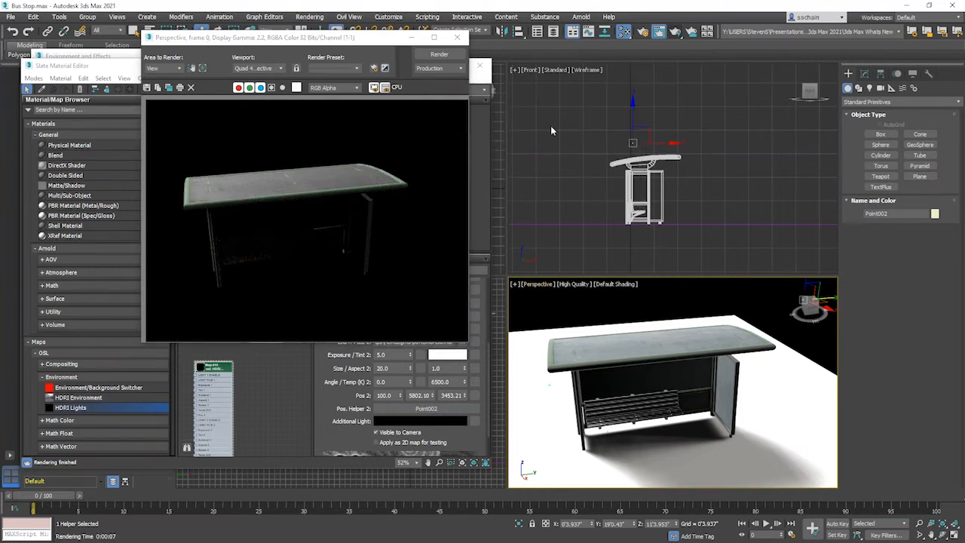
{"action": "left_click", "coordinate": [457, 37]}
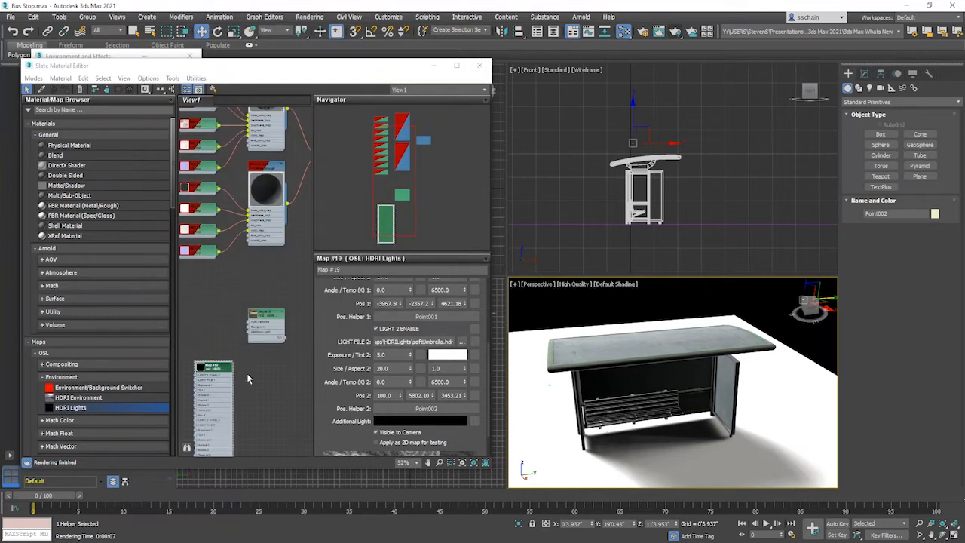
Connect the HDRI Lights output to the HDRI Environment's Additional Light input and assign the HDRI Environment as the scene's environment map
{"action": "scroll", "coordinate": [249, 379], "scroll_direction": "up", "scroll_amount": 3}
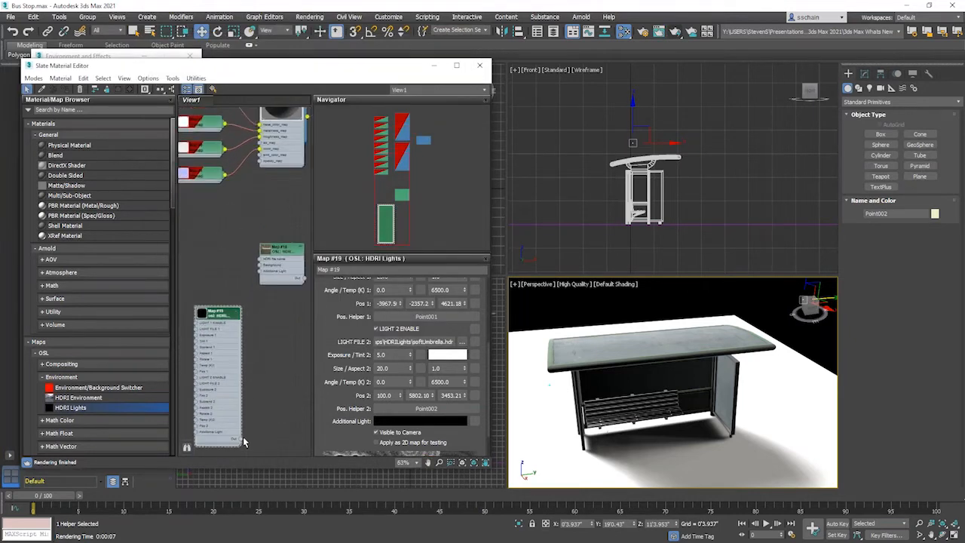
{"action": "left_click_drag", "start_coordinate": [240, 439], "coordinate": [259, 269]}
{"action": "key", "text": "8"}
{"action": "left_click_drag", "start_coordinate": [160, 57], "coordinate": [626, 12]}
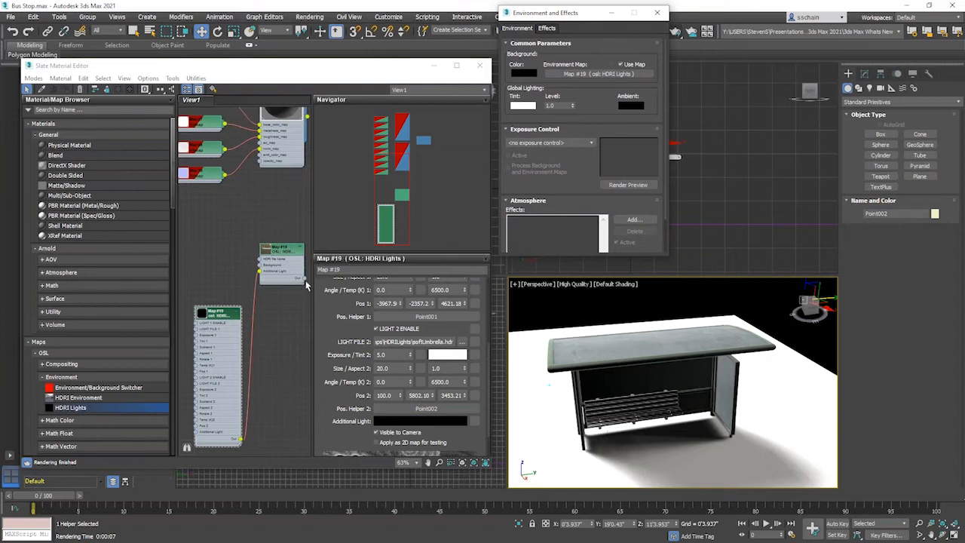
{"action": "left_click_drag", "start_coordinate": [306, 282], "coordinate": [606, 78]}
{"action": "left_click", "coordinate": [564, 163]}
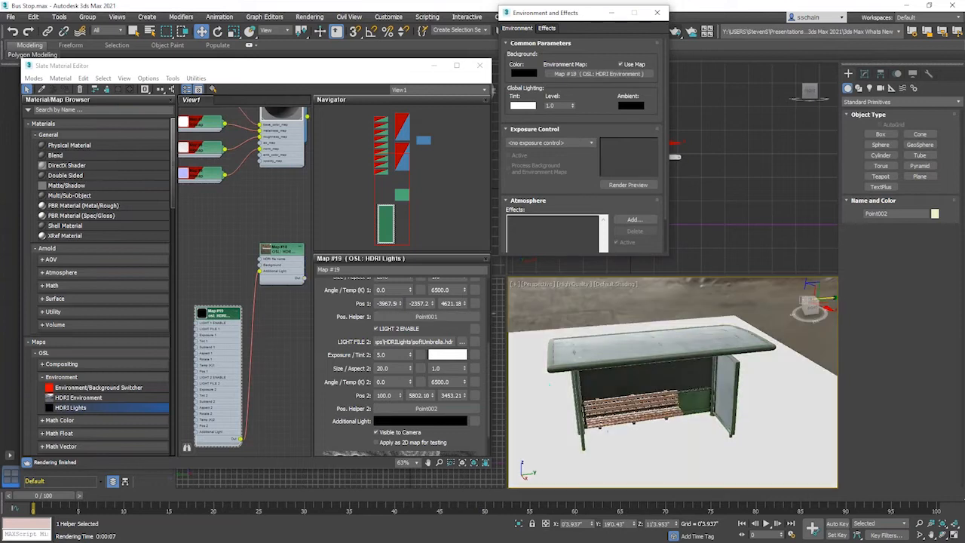
{"action": "middle_click_drag", "start_coordinate": [604, 440], "coordinate": [638, 428], "text": "alt"}
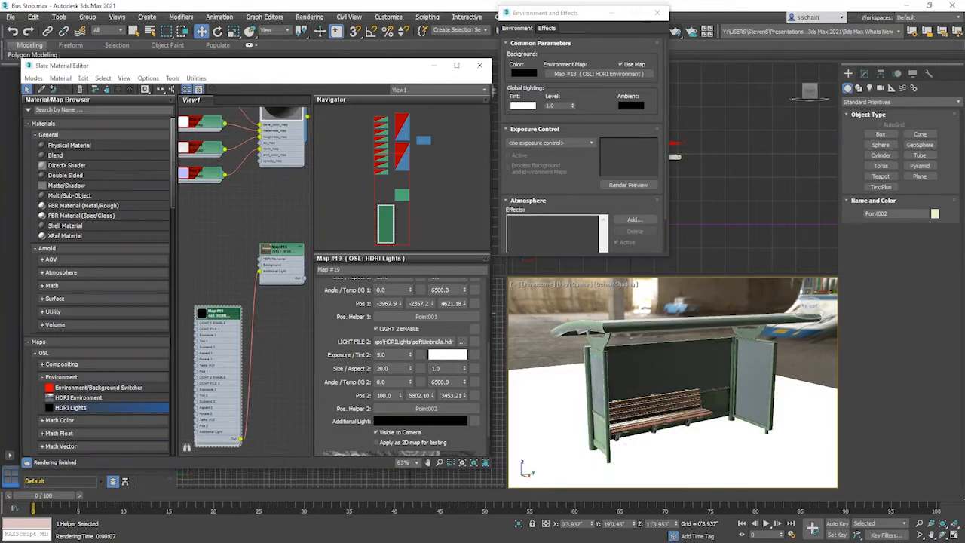
Open the HDRI Environment map's parameters and set its Exposure to -3
{"action": "double_click", "coordinate": [280, 249]}
{"action": "left_click", "coordinate": [379, 442]}
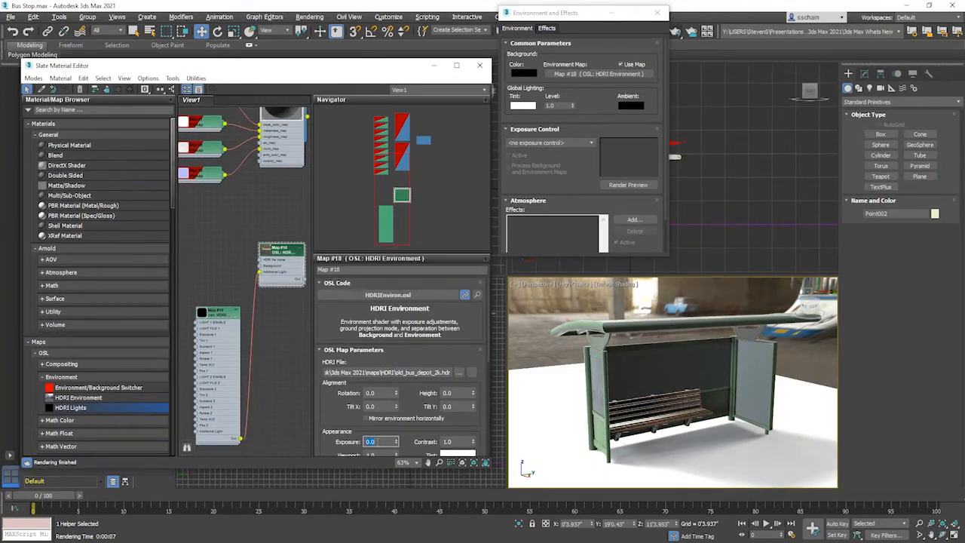
{"action": "type", "text": "-3"}
{"action": "key", "text": "Return"}
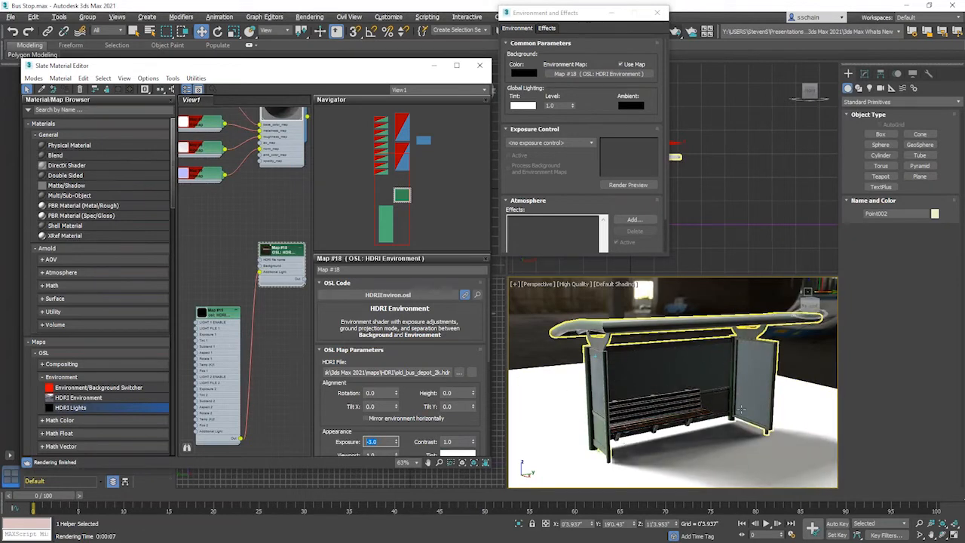
Render the Perspective view with the darker HDRI environment, and close the render window
{"action": "left_click", "coordinate": [699, 167]}
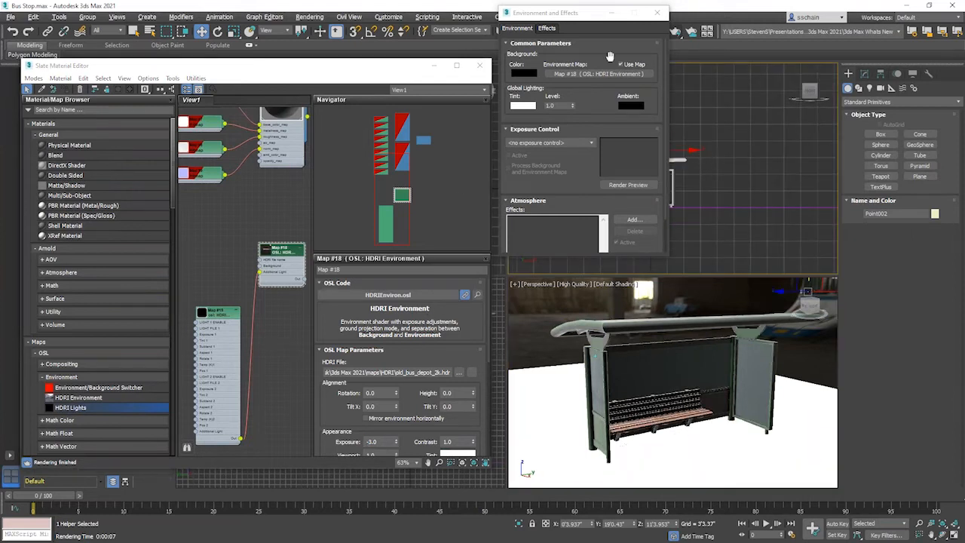
{"action": "left_click", "coordinate": [676, 34]}
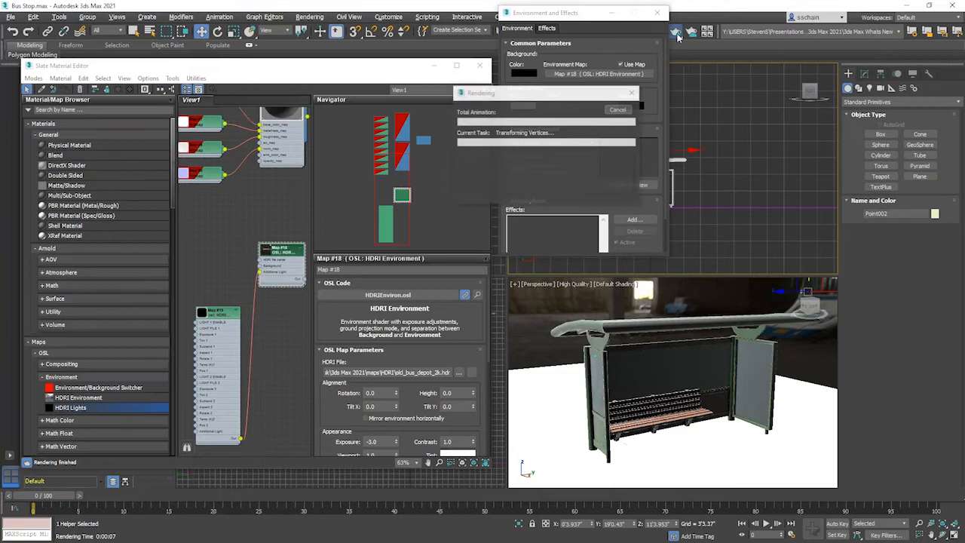
{"action": "left_click", "coordinate": [693, 380]}
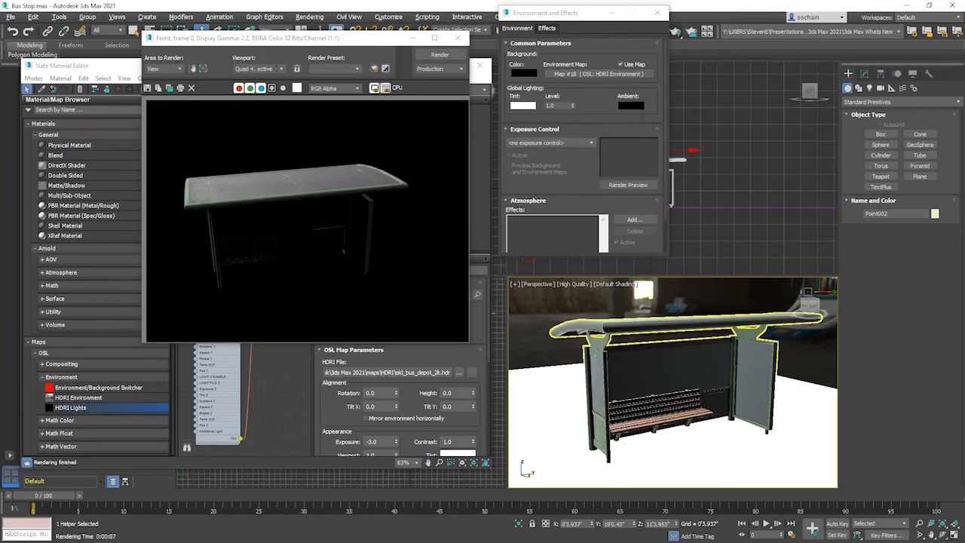
{"action": "left_click", "coordinate": [679, 34]}
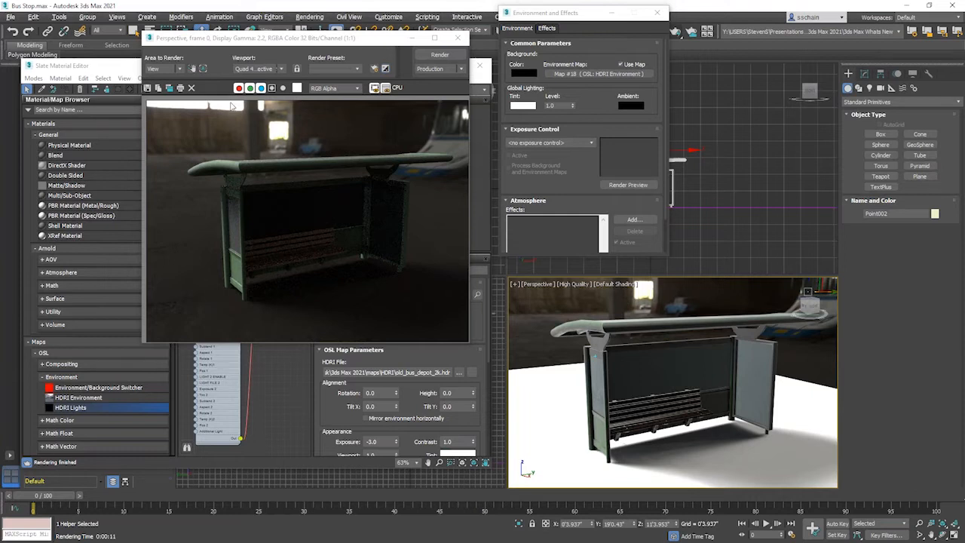
{"action": "left_click", "coordinate": [458, 37]}
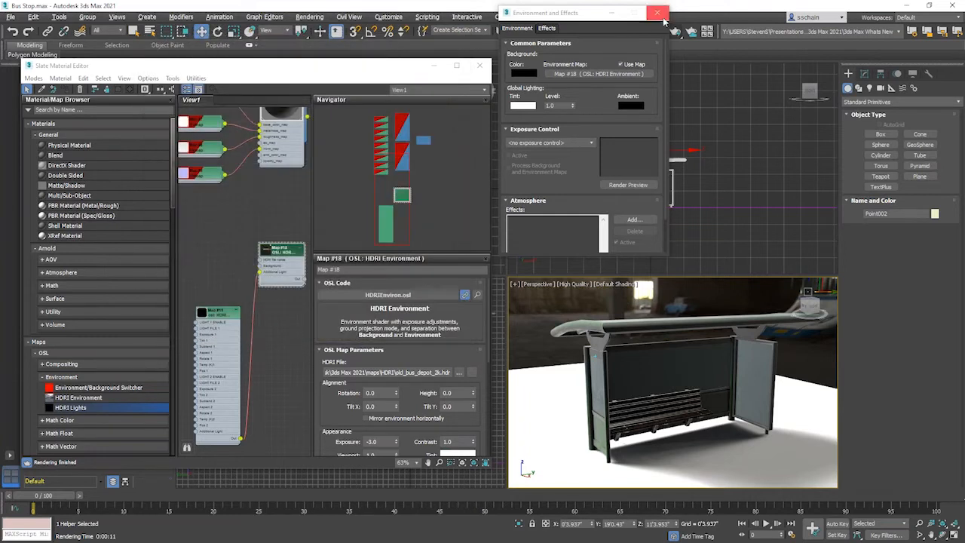
Close the environment settings and open Chair_01.max without saving the bus stop scene, adopting the file's unit scale
{"action": "left_click", "coordinate": [658, 13]}
{"action": "left_click", "coordinate": [10, 17]}
{"action": "left_click", "coordinate": [20, 44]}
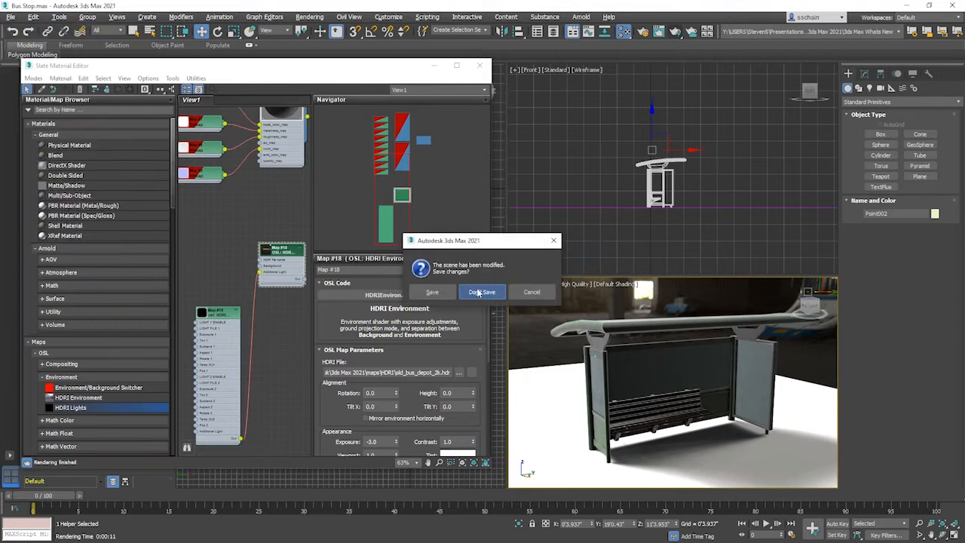
{"action": "left_click", "coordinate": [487, 296]}
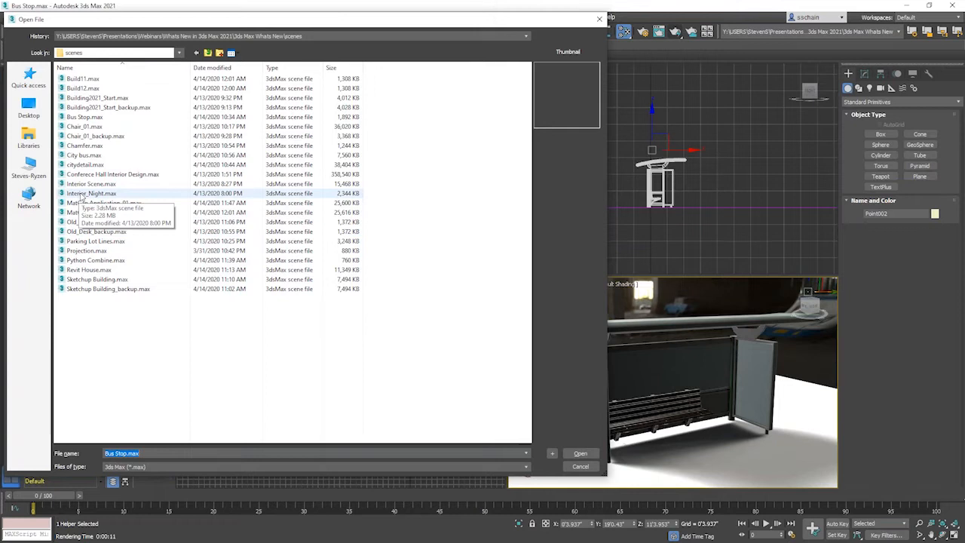
{"action": "double_click", "coordinate": [85, 126]}
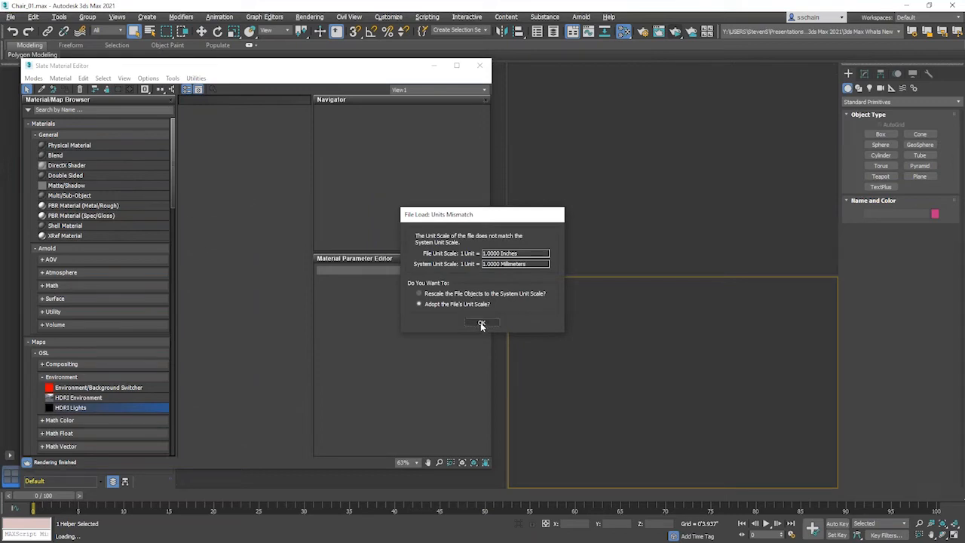
{"action": "left_click", "coordinate": [482, 323]}
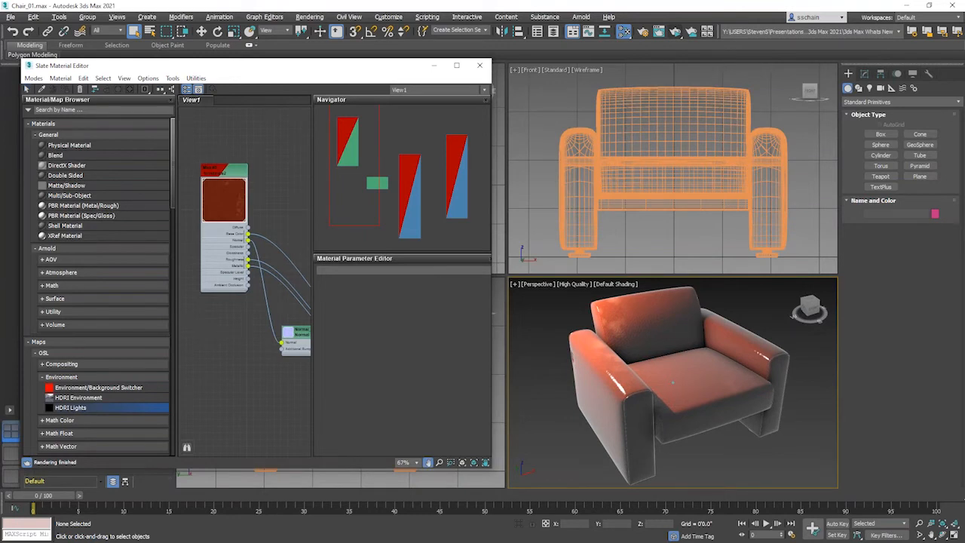
Look through the OSL maps in the Material/Map Browser down to the Substance and Substance2 entries in the General group
{"action": "middle_click_drag", "start_coordinate": [243, 320], "coordinate": [227, 311]}
{"action": "scroll", "coordinate": [81, 320], "scroll_direction": "down", "scroll_amount": 15}
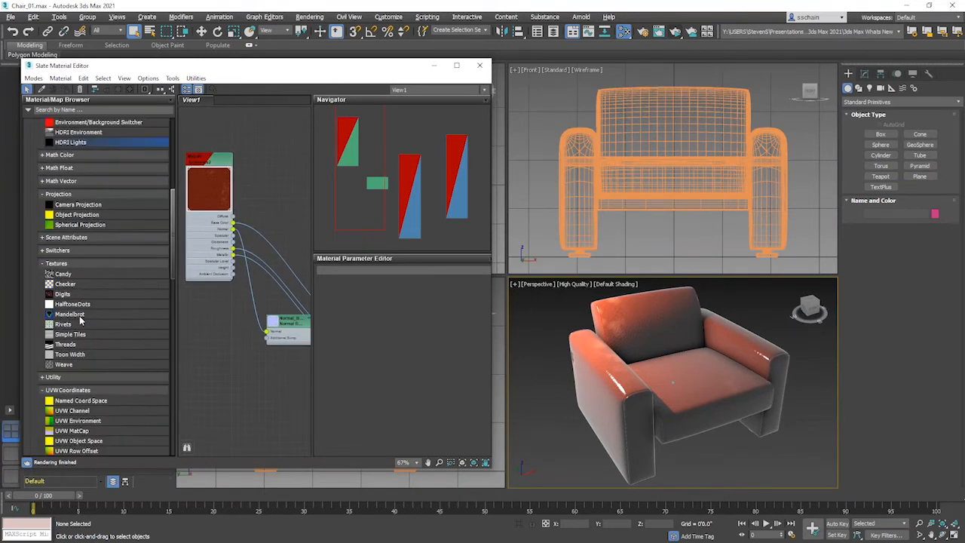
{"action": "scroll", "coordinate": [81, 320], "scroll_direction": "down", "scroll_amount": 1}
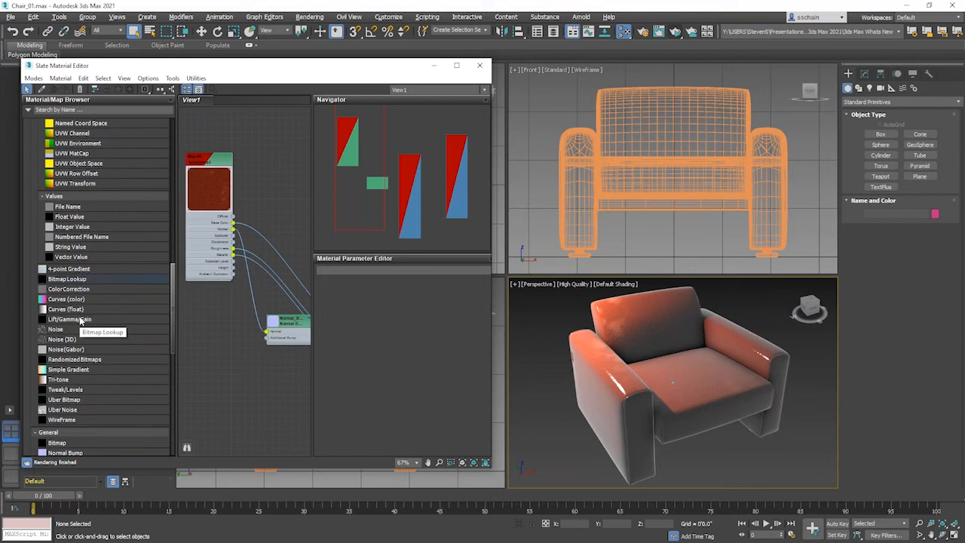
{"action": "scroll", "coordinate": [81, 320], "scroll_direction": "down", "scroll_amount": 3}
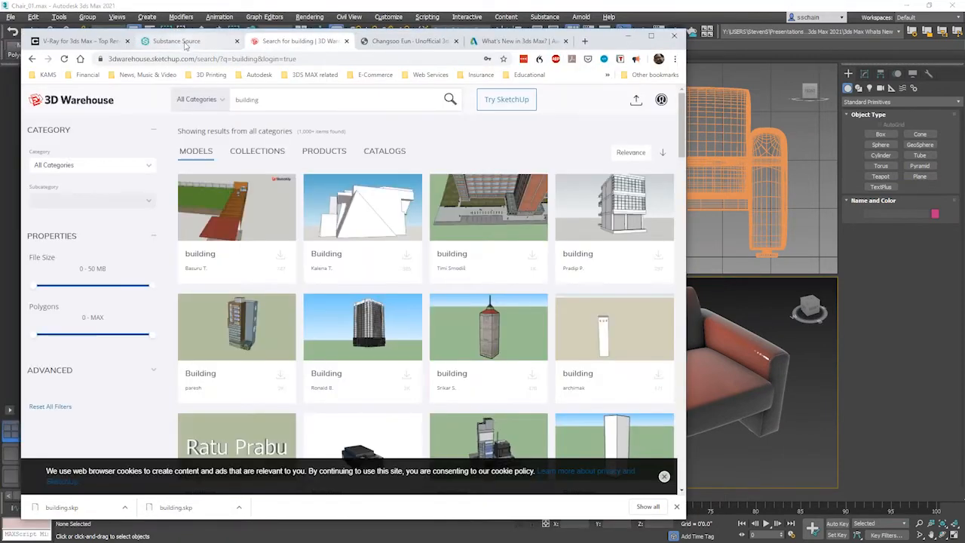
Look through the brick materials on the Substance Source website, and return to 3ds Max
{"action": "left_click", "coordinate": [181, 41]}
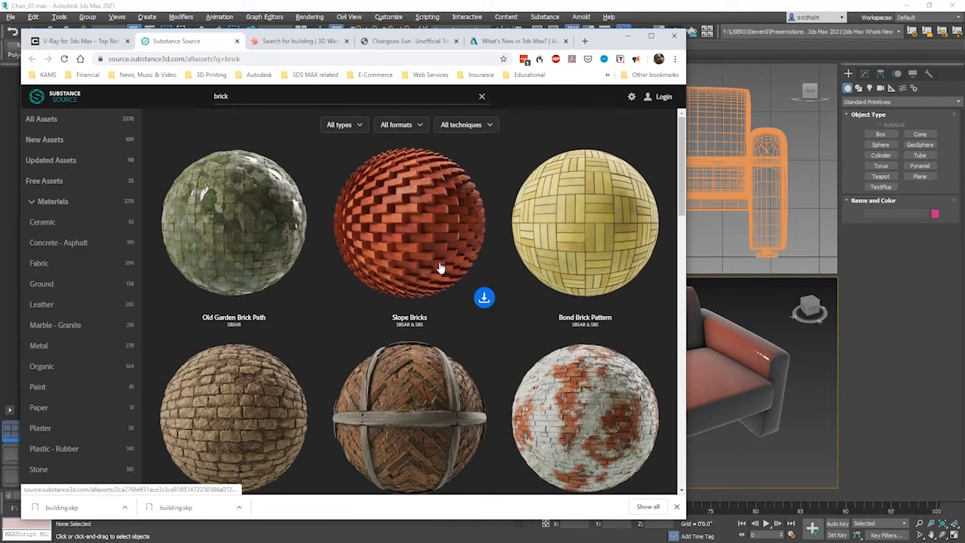
{"action": "scroll", "coordinate": [441, 267], "scroll_direction": "down", "scroll_amount": 2}
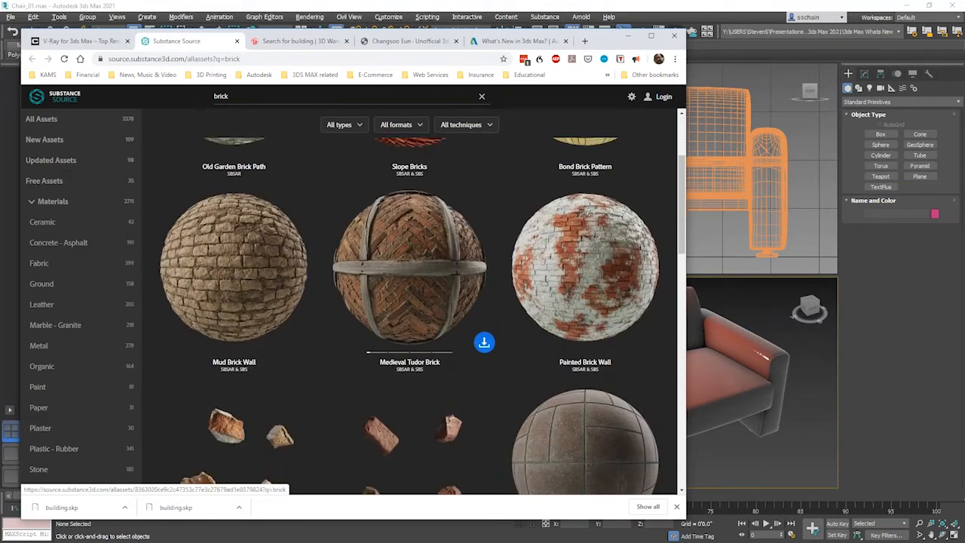
{"action": "scroll", "coordinate": [428, 280], "scroll_direction": "down", "scroll_amount": 5}
{"action": "scroll", "coordinate": [429, 281], "scroll_direction": "down", "scroll_amount": 1}
{"action": "scroll", "coordinate": [425, 284], "scroll_direction": "down", "scroll_amount": 2}
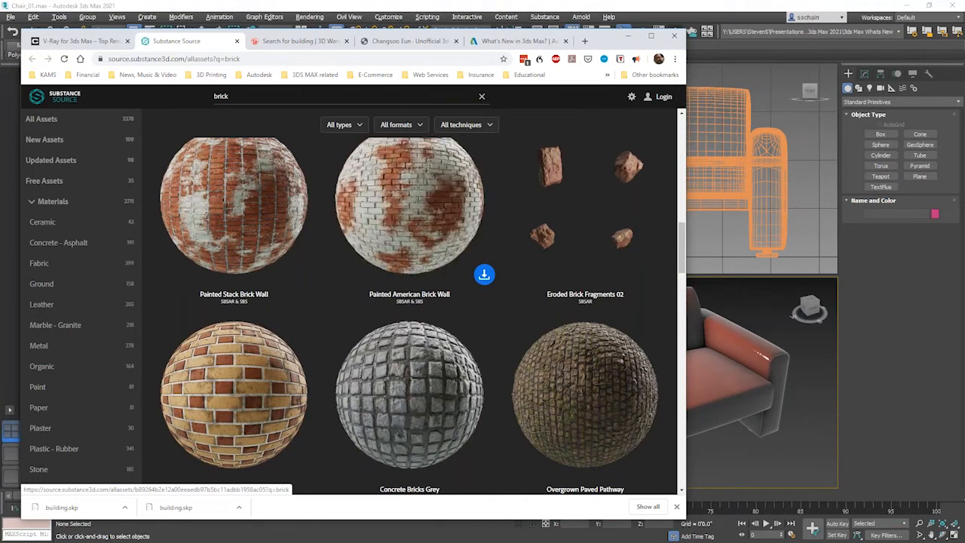
{"action": "left_click", "coordinate": [630, 36]}
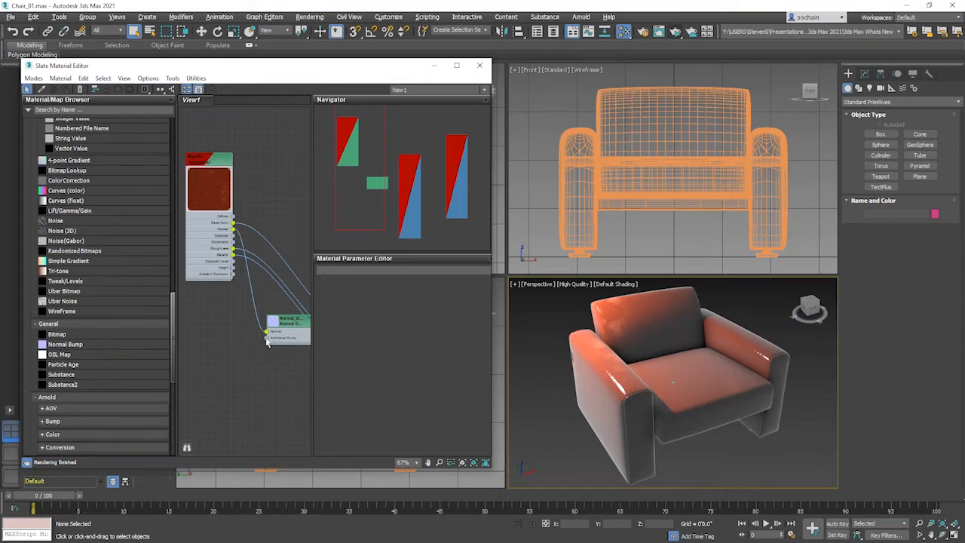
Widen the Slate Material Editor and delete the chair's existing map and material nodes from the visible part of View1
{"action": "left_click_drag", "start_coordinate": [519, 374], "coordinate": [652, 375]}
{"action": "scroll", "coordinate": [355, 196], "scroll_direction": "down", "scroll_amount": 2}
{"action": "left_click_drag", "start_coordinate": [211, 153], "coordinate": [407, 449]}
{"action": "key", "text": "Delete"}
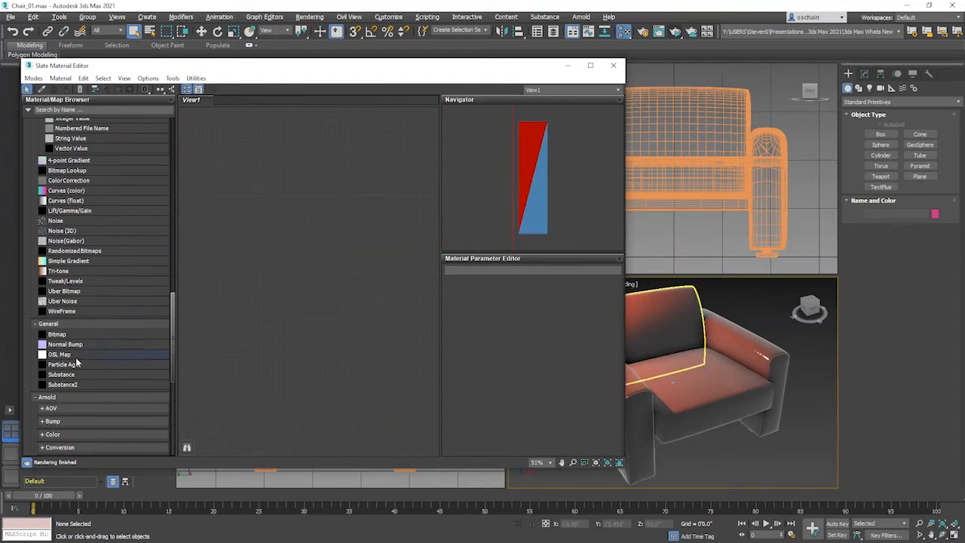
Add a Substance2 map node to the empty area of View1 and open its parameters
{"action": "left_click_drag", "start_coordinate": [63, 384], "coordinate": [279, 219]}
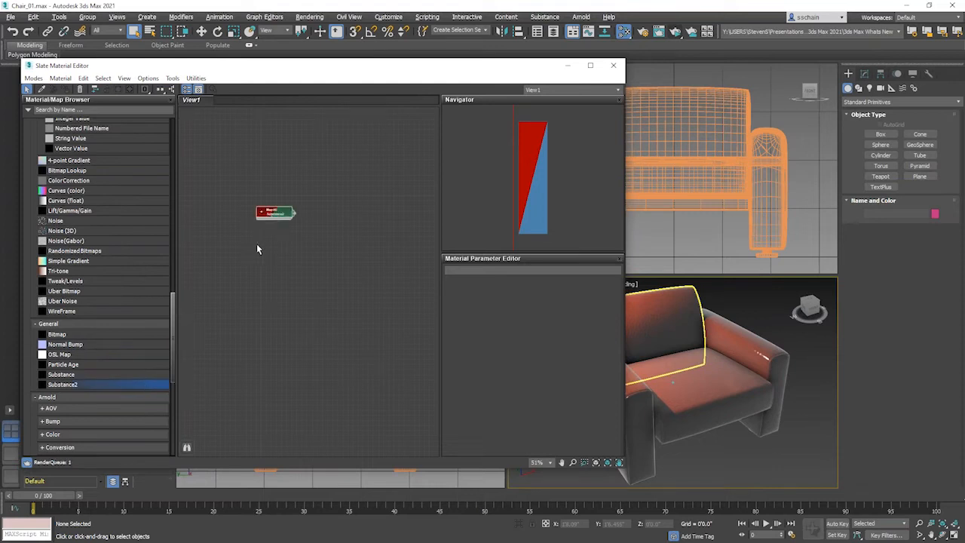
{"action": "double_click", "coordinate": [276, 214]}
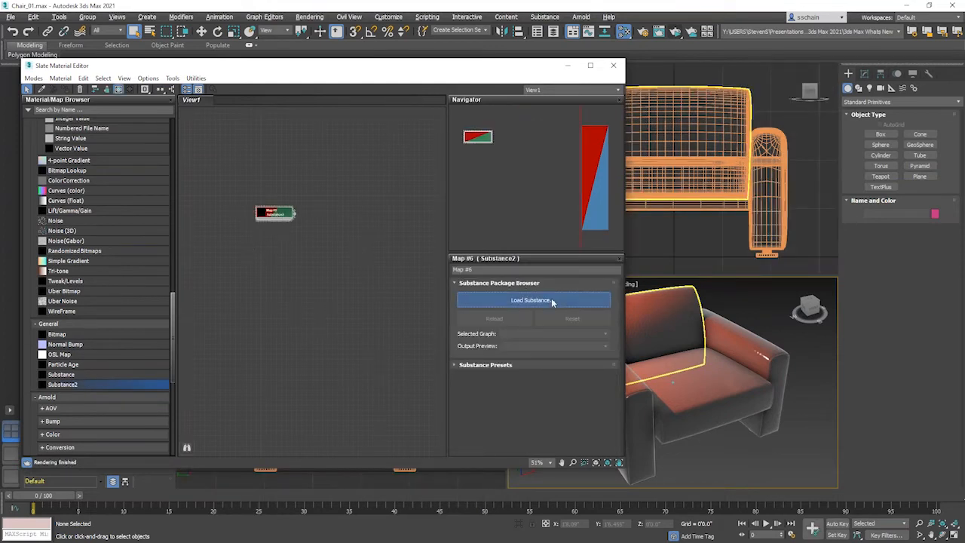
Load leather_fine_grain_worn.sbsar into the Substance2 map and move the node to a clear area of the graph
{"action": "left_click", "coordinate": [552, 300]}
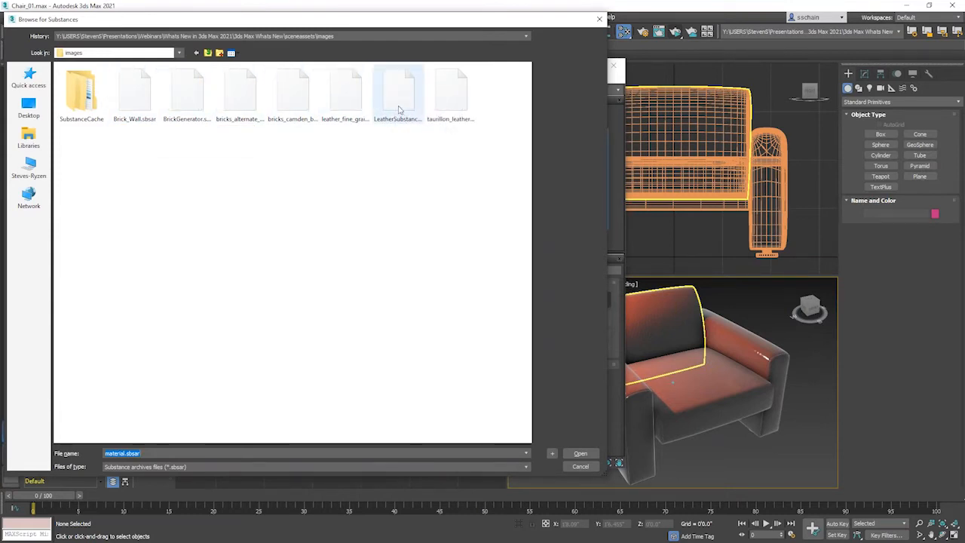
{"action": "left_click", "coordinate": [349, 102]}
{"action": "double_click", "coordinate": [349, 100]}
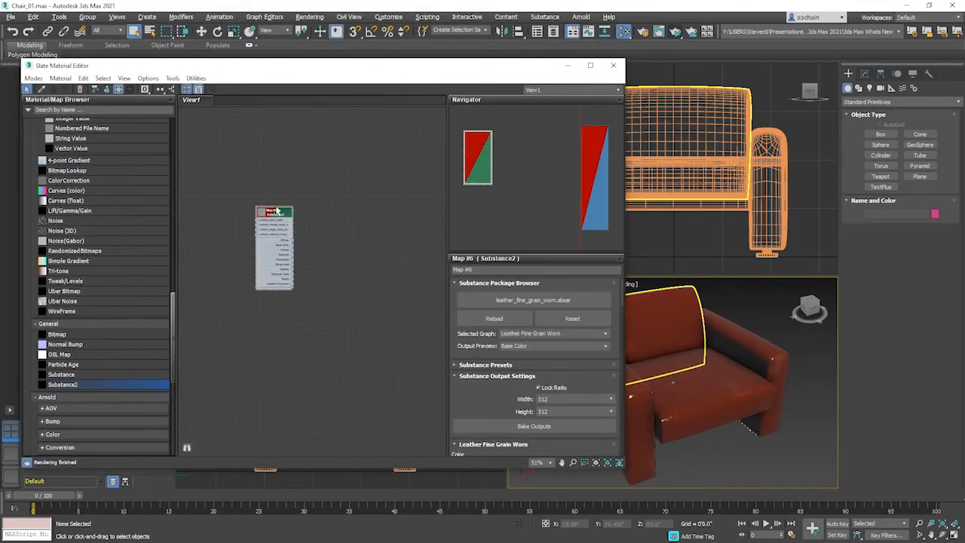
{"action": "left_click_drag", "start_coordinate": [275, 212], "coordinate": [234, 180]}
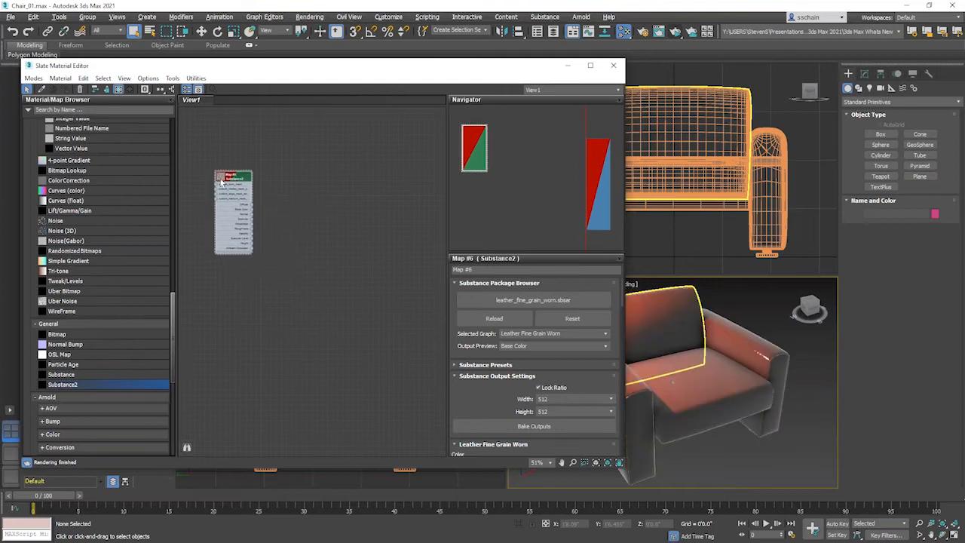
Look through the leather substance's parameters and apply its Light Red Leather Damage preset
{"action": "scroll", "coordinate": [234, 204], "scroll_direction": "up", "scroll_amount": 5}
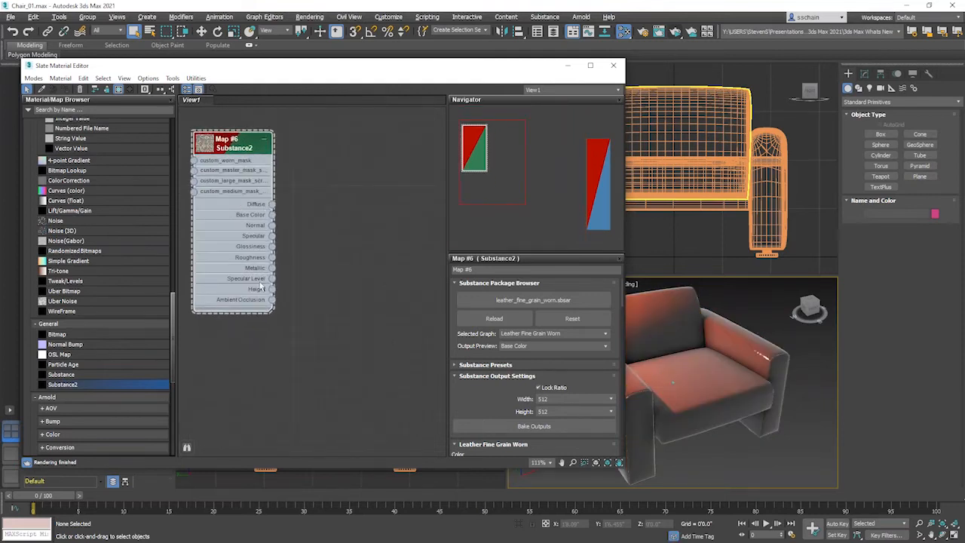
{"action": "scroll", "coordinate": [505, 366], "scroll_direction": "down", "scroll_amount": 2}
{"action": "scroll", "coordinate": [505, 367], "scroll_direction": "down", "scroll_amount": 6}
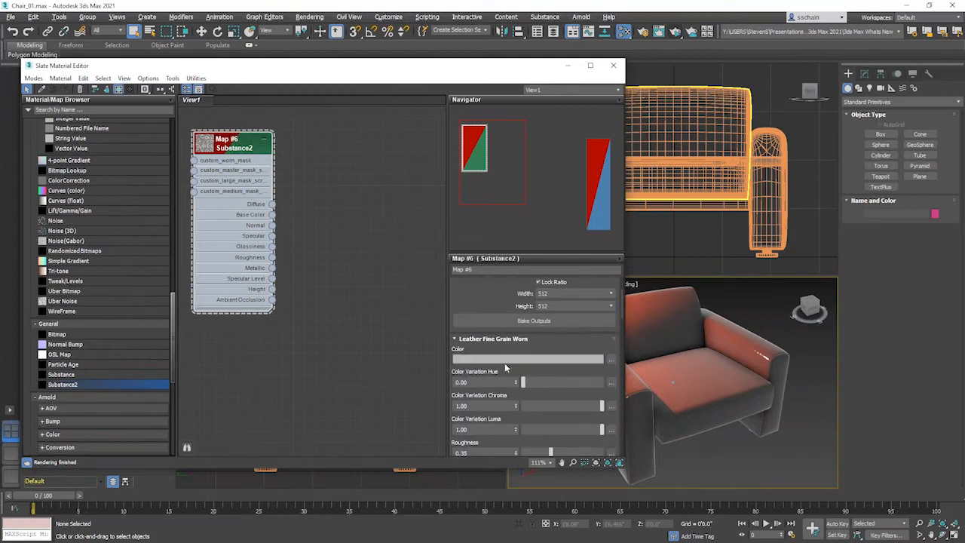
{"action": "scroll", "coordinate": [506, 367], "scroll_direction": "down", "scroll_amount": 10}
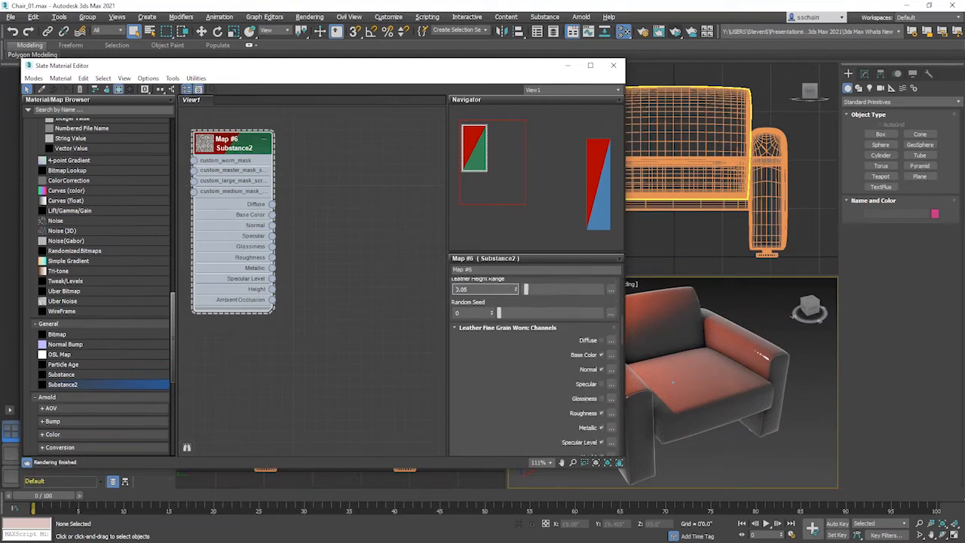
{"action": "scroll", "coordinate": [500, 368], "scroll_direction": "down", "scroll_amount": 9}
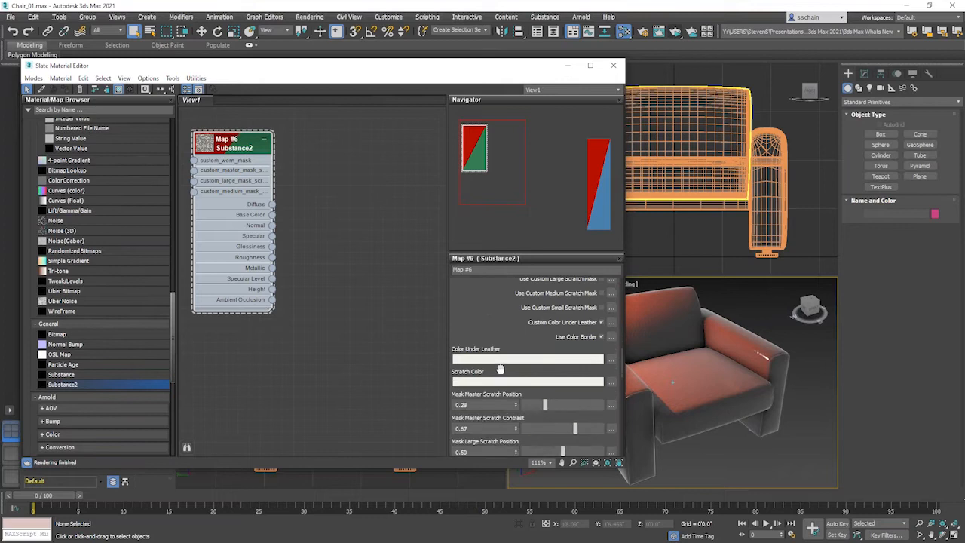
{"action": "scroll", "coordinate": [500, 368], "scroll_direction": "down", "scroll_amount": 10}
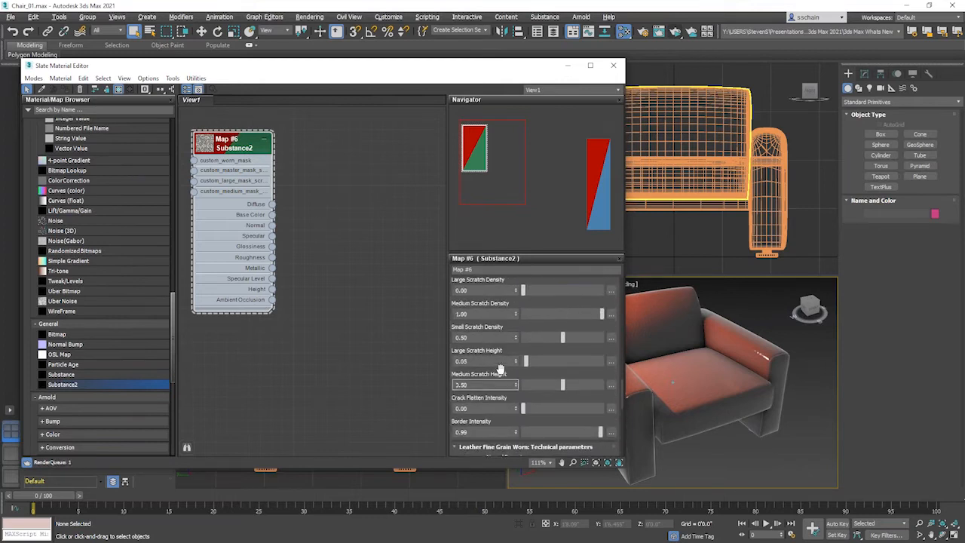
{"action": "scroll", "coordinate": [500, 369], "scroll_direction": "up", "scroll_amount": 4}
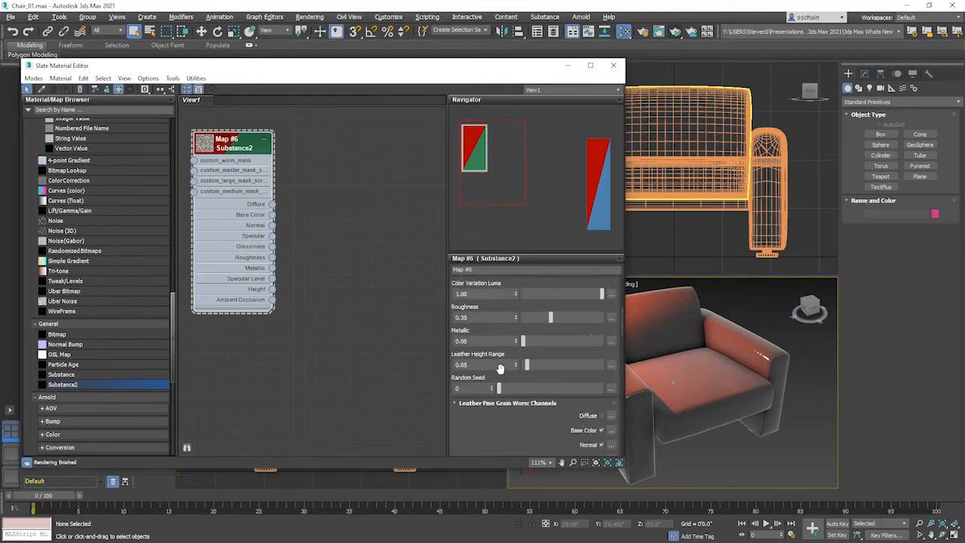
{"action": "scroll", "coordinate": [500, 368], "scroll_direction": "up", "scroll_amount": 10}
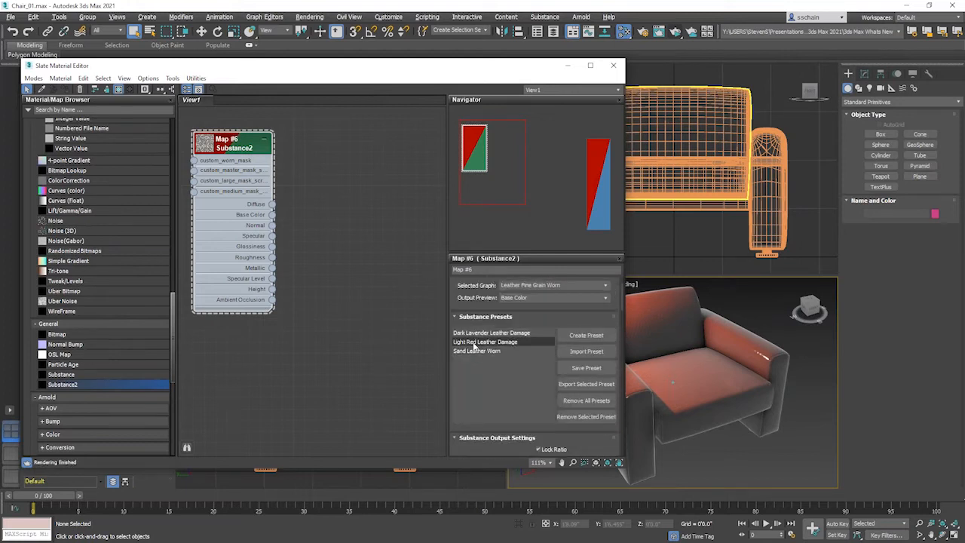
{"action": "left_click", "coordinate": [475, 343]}
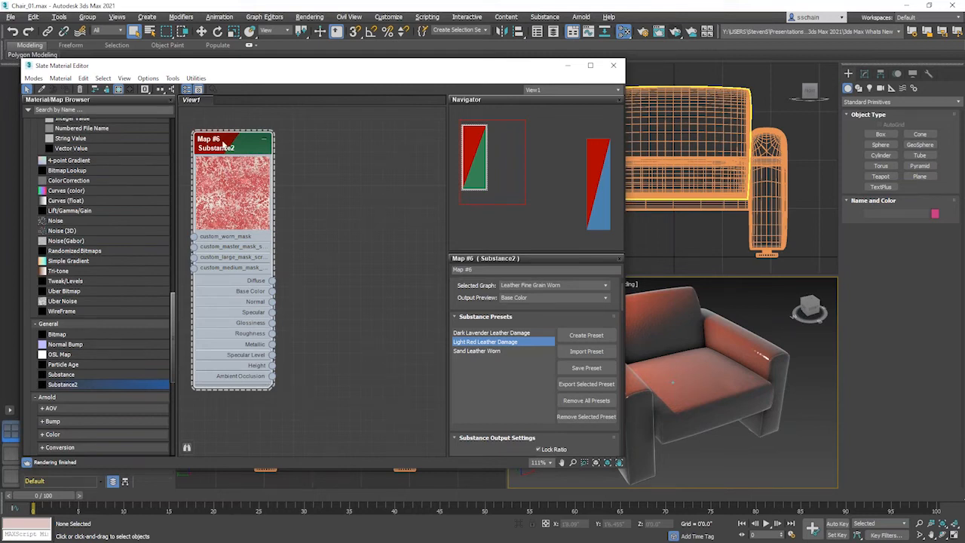
Convert the leather substance map to a Physical Material and lay out all nodes in the graph
{"action": "left_click", "coordinate": [546, 17]}
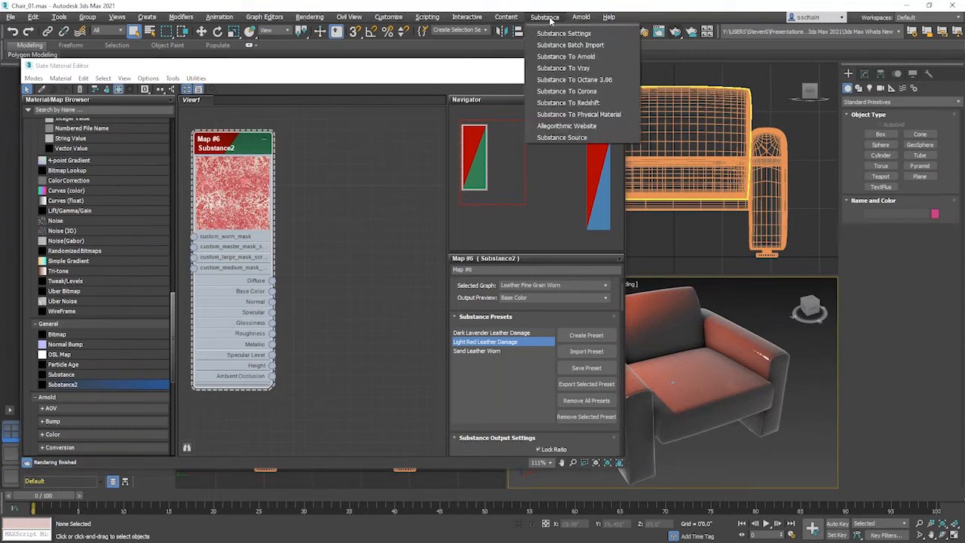
{"action": "left_click", "coordinate": [556, 115]}
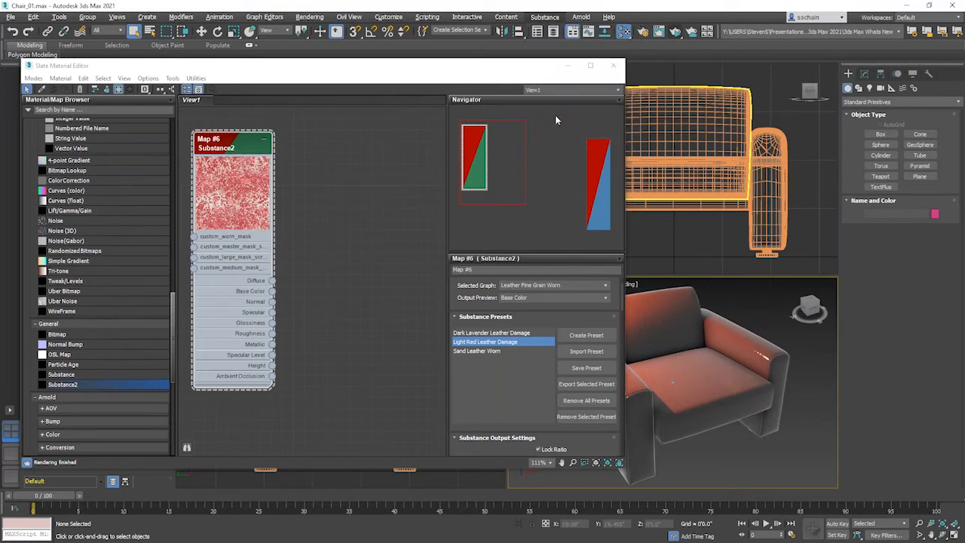
{"action": "scroll", "coordinate": [312, 224], "scroll_direction": "down", "scroll_amount": 8}
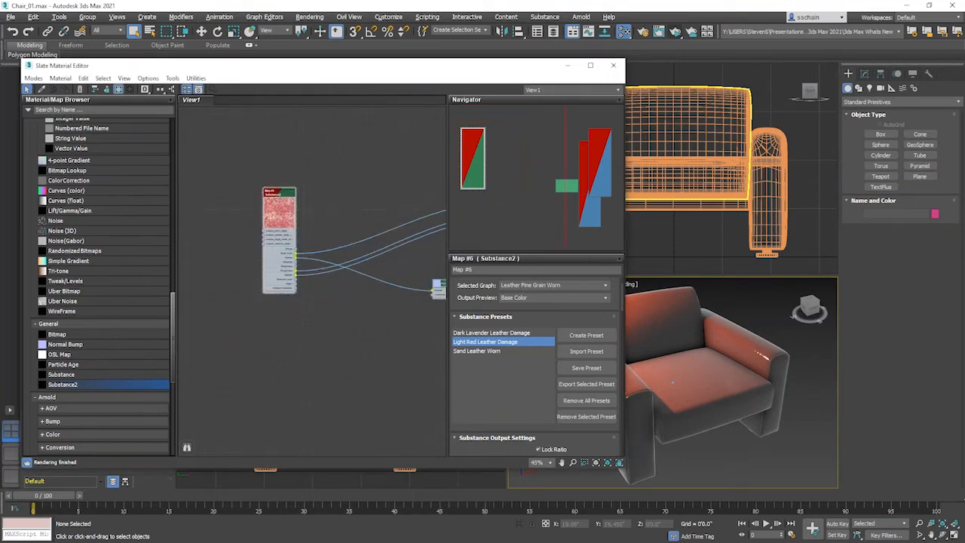
{"action": "middle_click_drag", "start_coordinate": [373, 244], "coordinate": [287, 244]}
{"action": "left_click", "coordinate": [160, 90]}
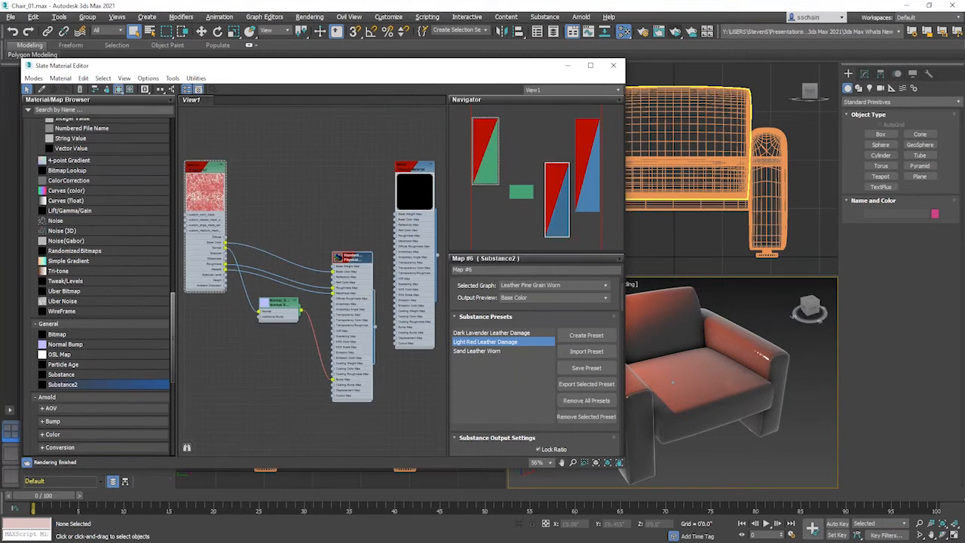
Assign the new leather Physical Material to the seat cushion, then to the chair's backrest and arms
{"action": "double_click", "coordinate": [352, 261]}
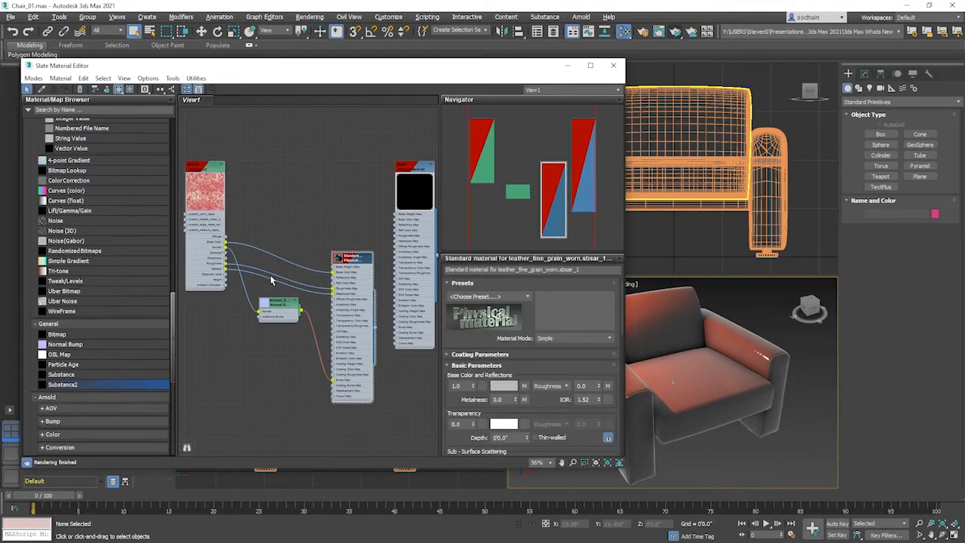
{"action": "left_click_drag", "start_coordinate": [377, 332], "coordinate": [717, 376]}
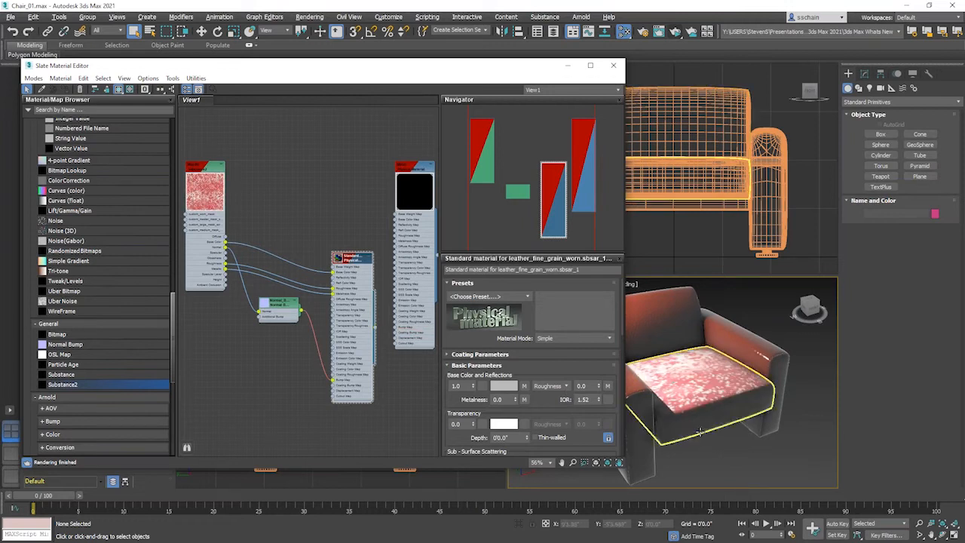
{"action": "left_click", "coordinate": [754, 346]}
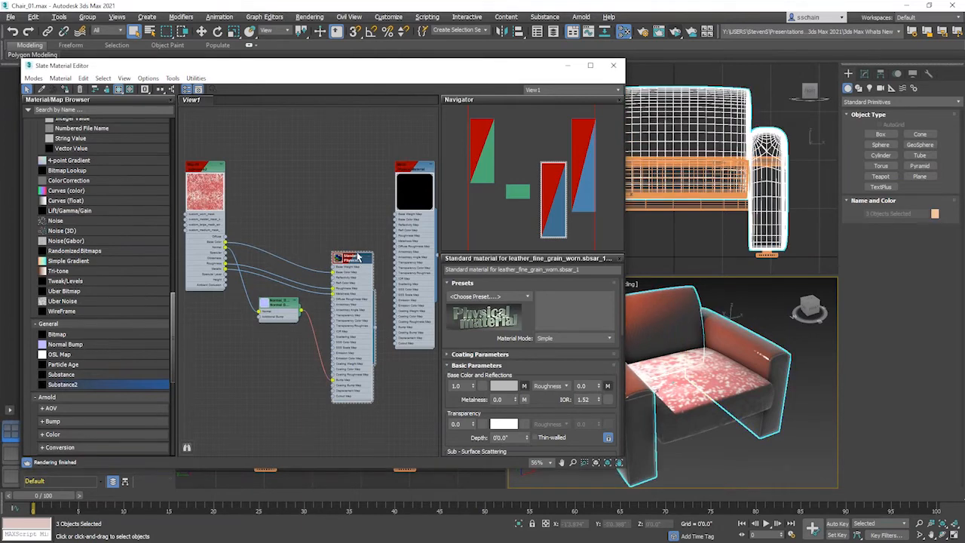
{"action": "left_click", "coordinate": [66, 91]}
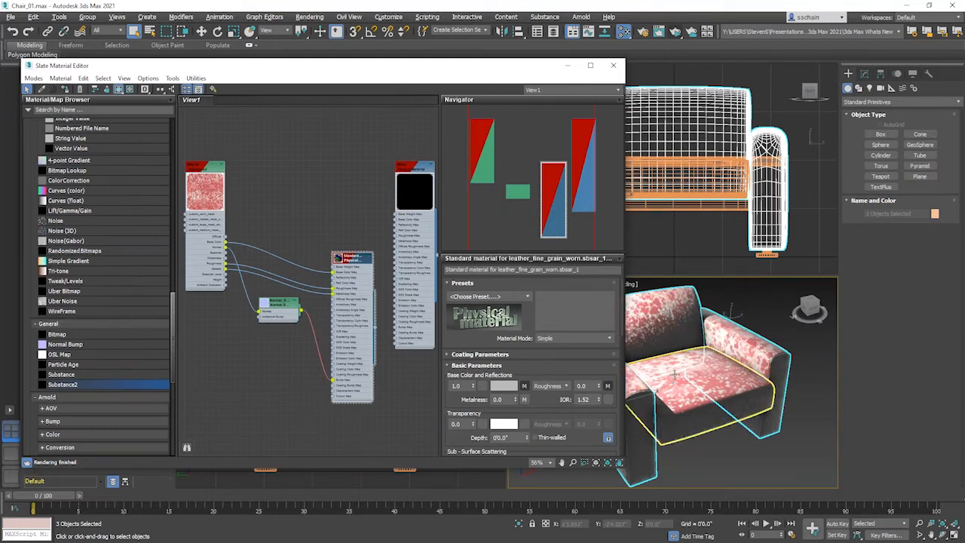
Render the Perspective view to check the leather on the chair, and close the rendered frame
{"action": "left_click", "coordinate": [675, 33]}
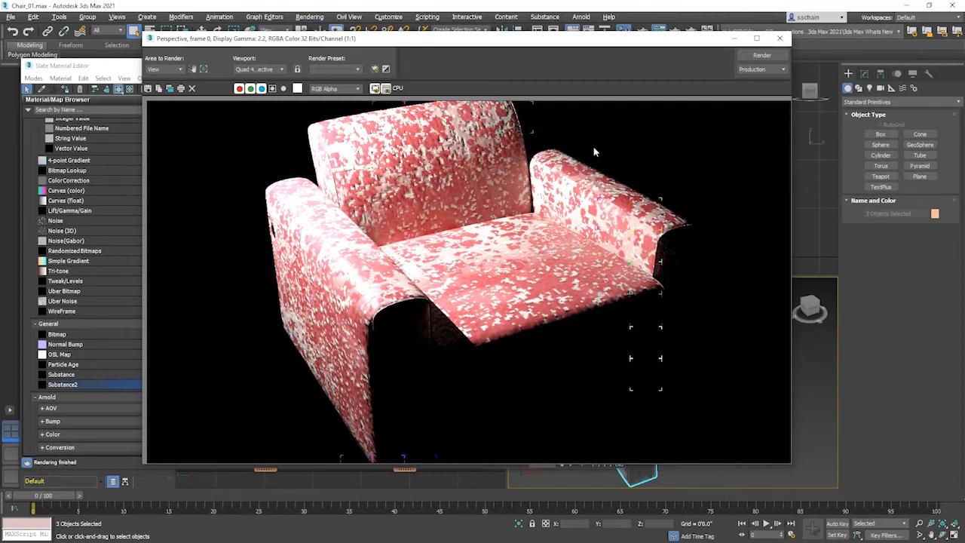
{"action": "left_click", "coordinate": [779, 38]}
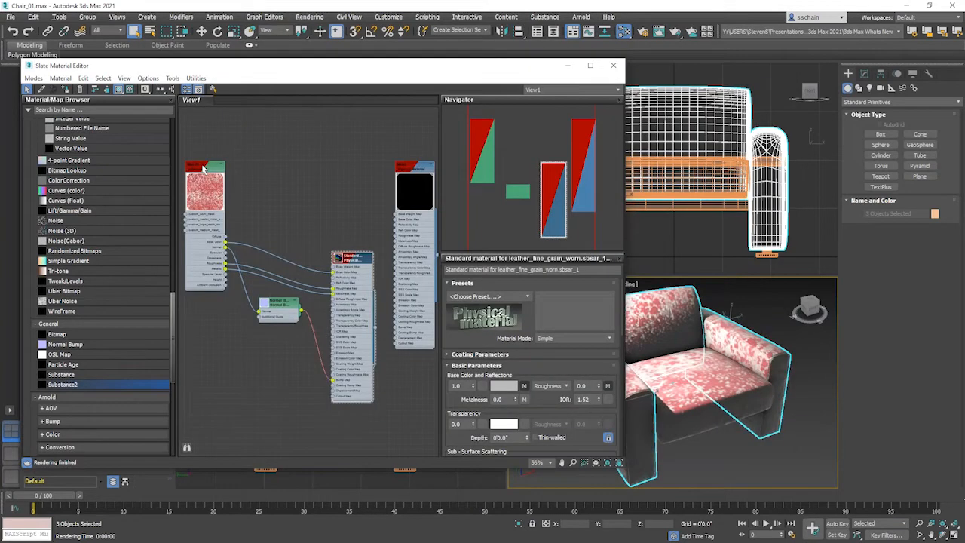
Set the leather Substance2 map's output width and height to 2048 with the ratio locked
{"action": "double_click", "coordinate": [202, 167]}
{"action": "scroll", "coordinate": [489, 400], "scroll_direction": "down", "scroll_amount": 3}
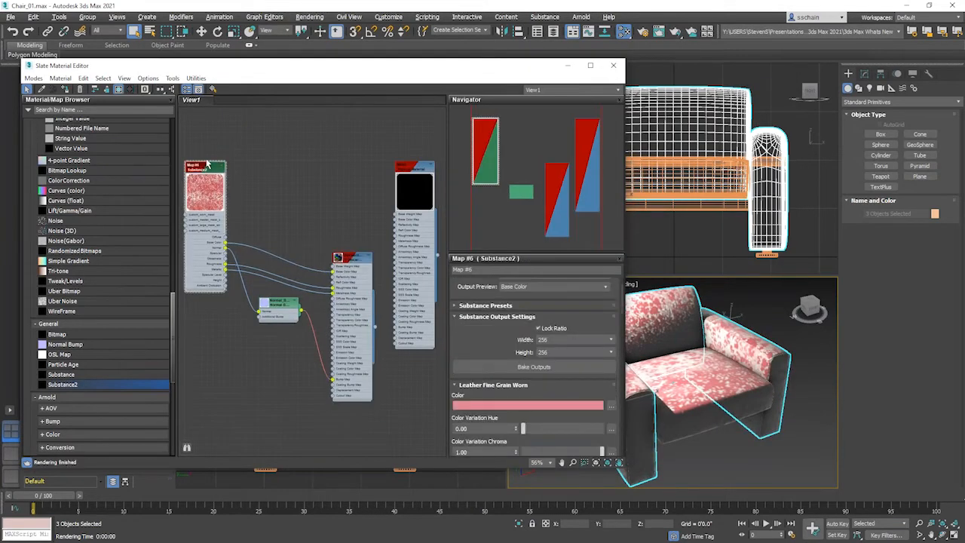
{"action": "left_click", "coordinate": [354, 258]}
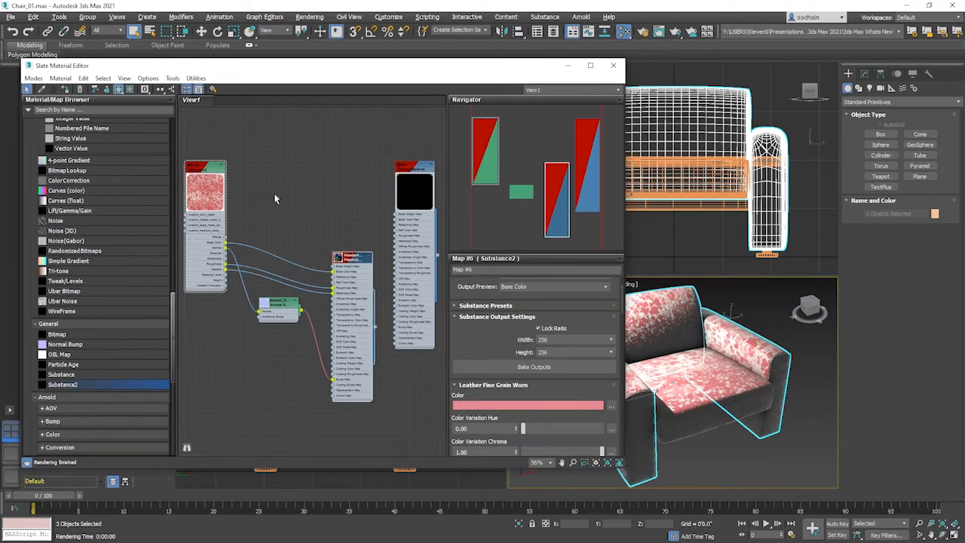
{"action": "left_click", "coordinate": [202, 169]}
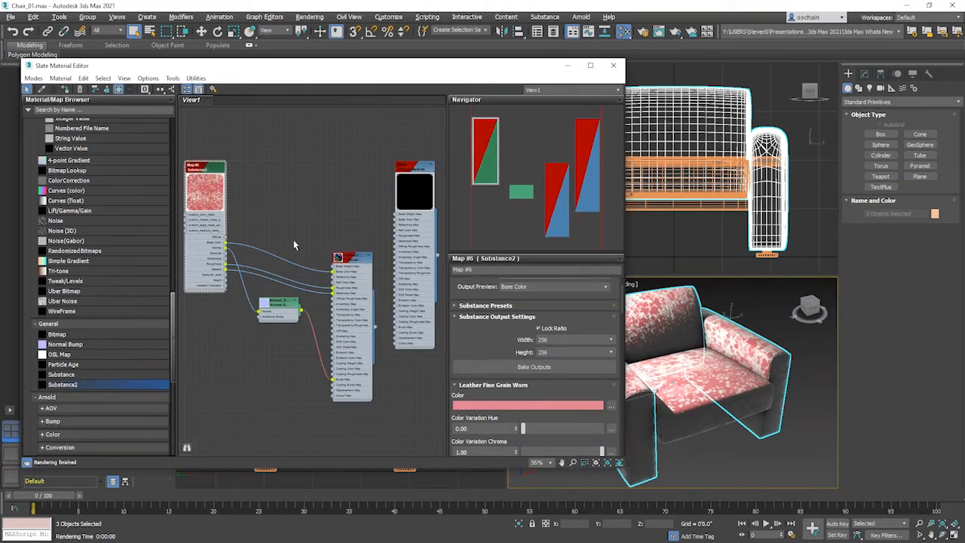
{"action": "double_click", "coordinate": [353, 258]}
{"action": "double_click", "coordinate": [202, 170]}
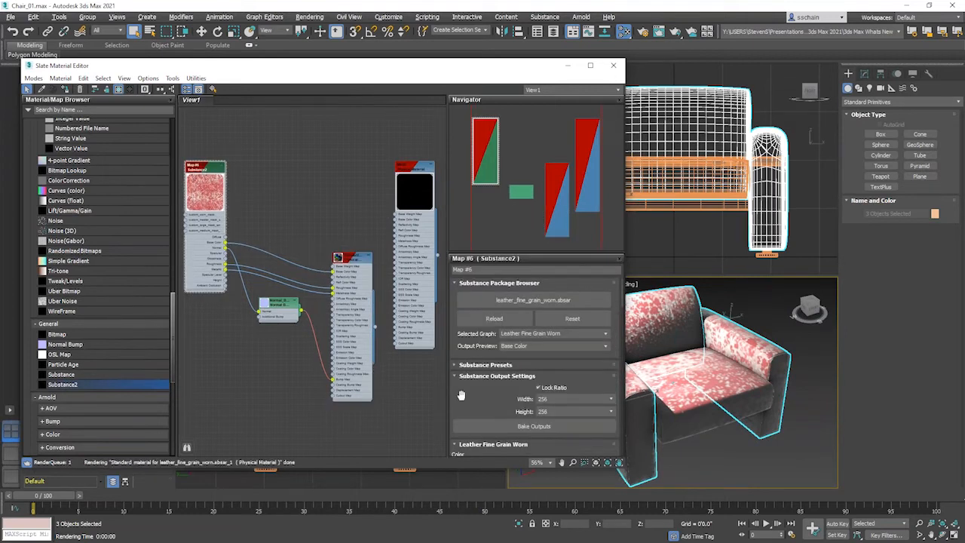
{"action": "left_click", "coordinate": [582, 398]}
{"action": "left_click", "coordinate": [563, 468]}
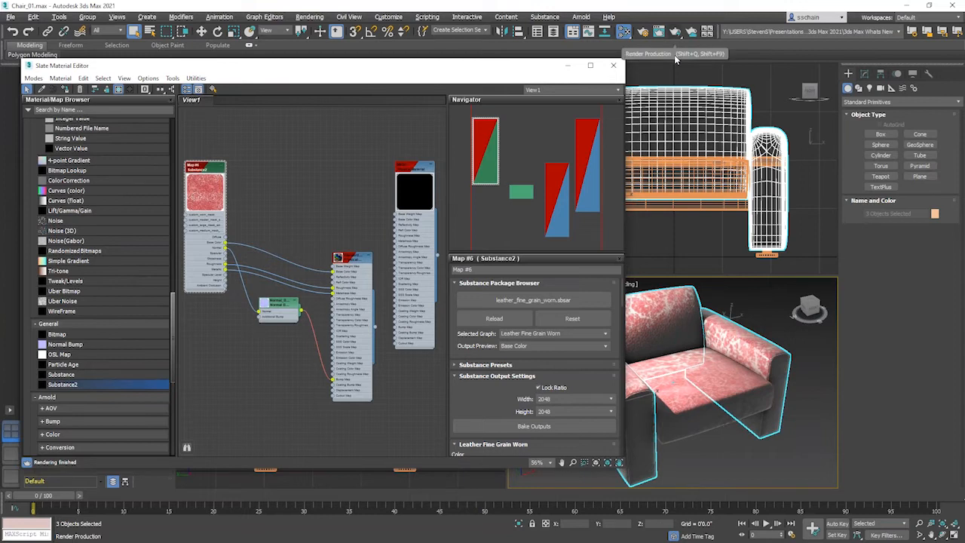
Review the available substance output widths, unlock the width-to-height ratio and lock it again
{"action": "scroll", "coordinate": [577, 331], "scroll_direction": "down", "scroll_amount": 3}
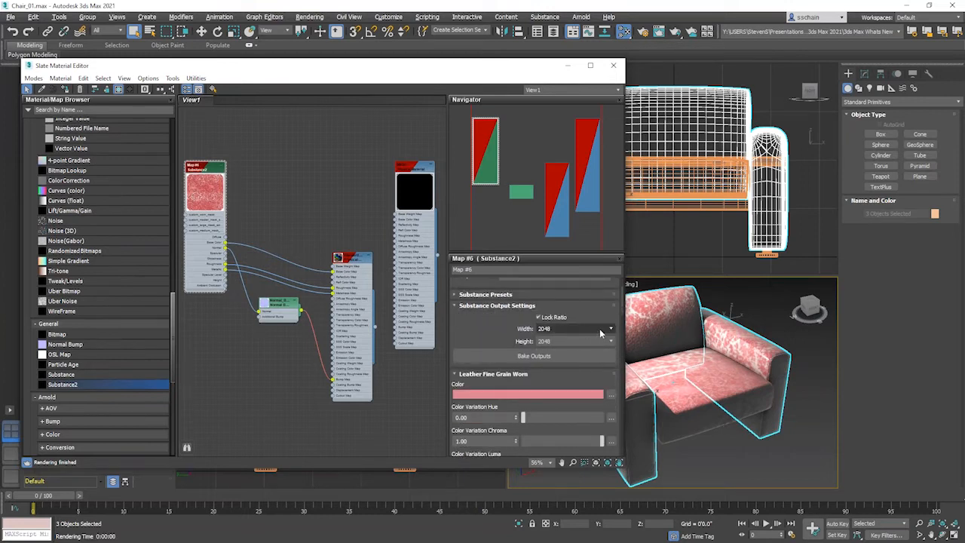
{"action": "left_click", "coordinate": [599, 329]}
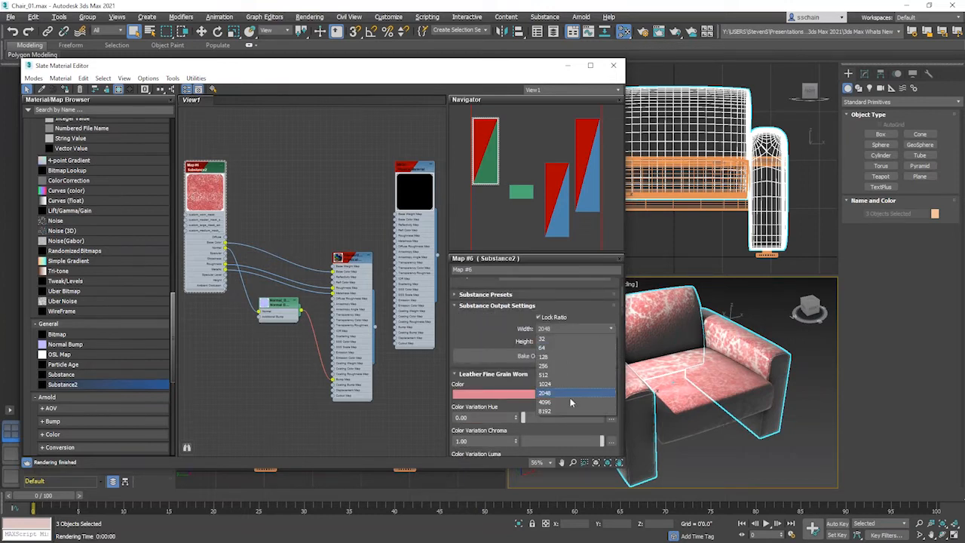
{"action": "left_click", "coordinate": [476, 312]}
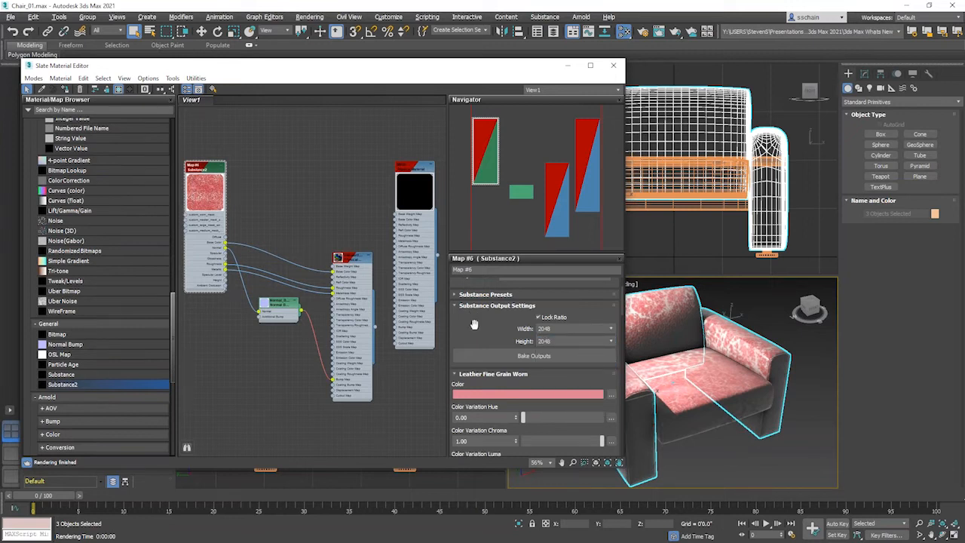
{"action": "scroll", "coordinate": [474, 324], "scroll_direction": "up", "scroll_amount": 3}
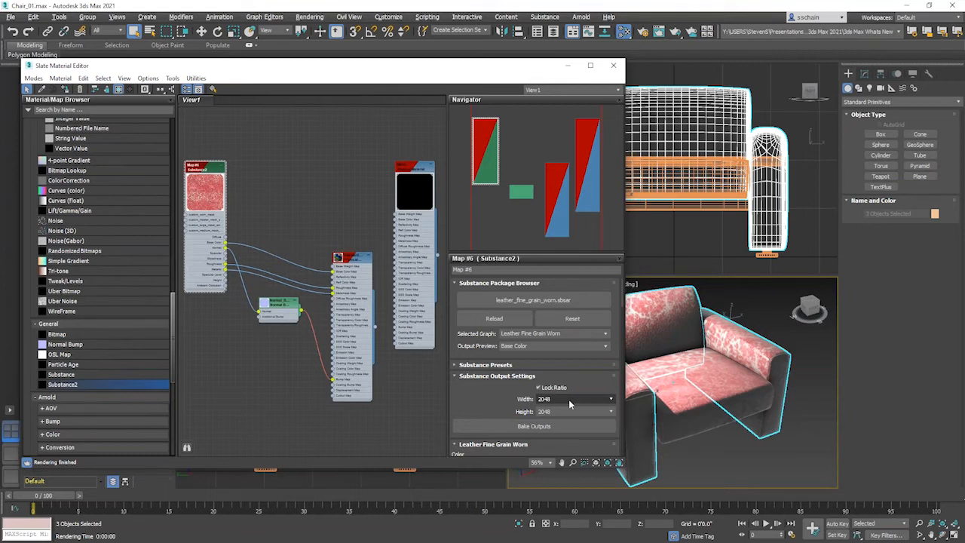
{"action": "left_click", "coordinate": [547, 389]}
{"action": "left_click", "coordinate": [544, 401]}
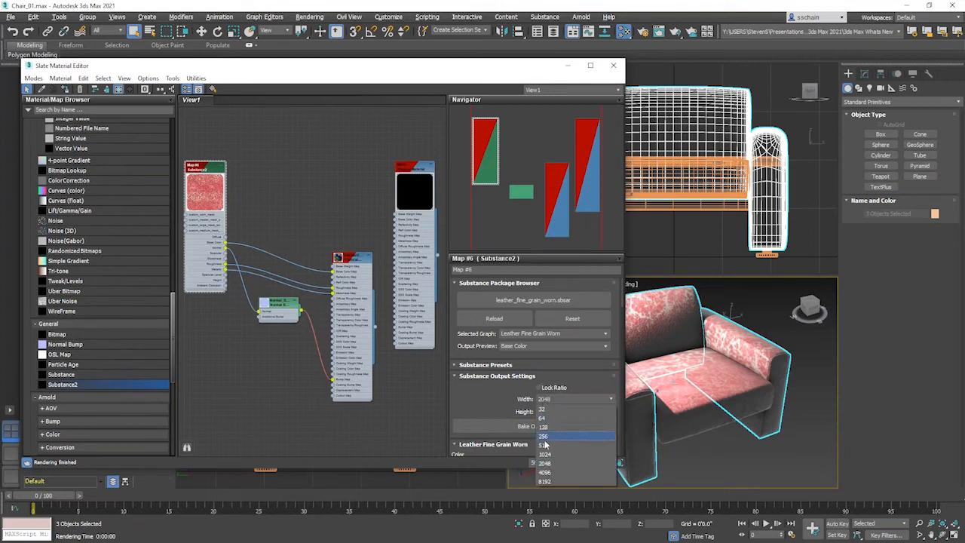
{"action": "left_click", "coordinate": [538, 387]}
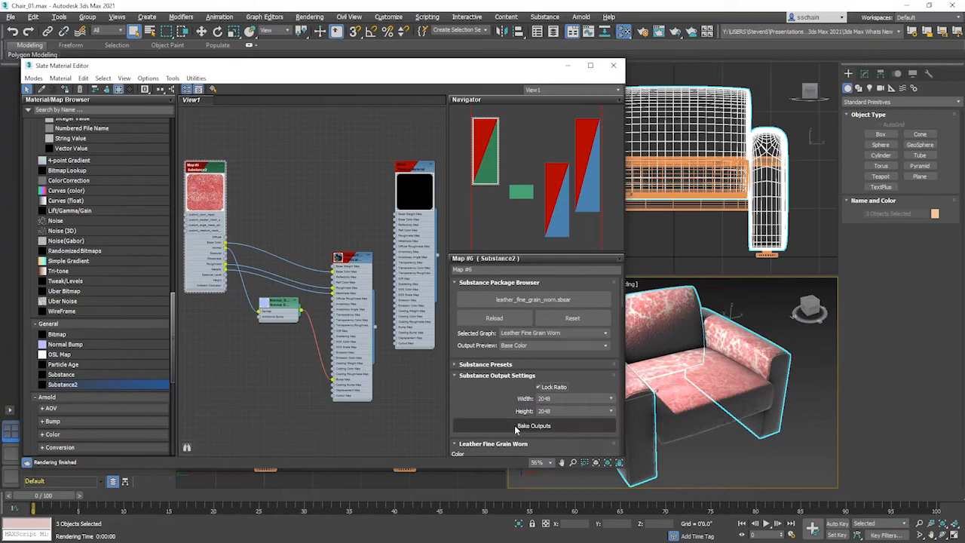
Render the Perspective view again to check the chair with the higher-resolution leather textures
{"action": "left_click", "coordinate": [681, 34]}
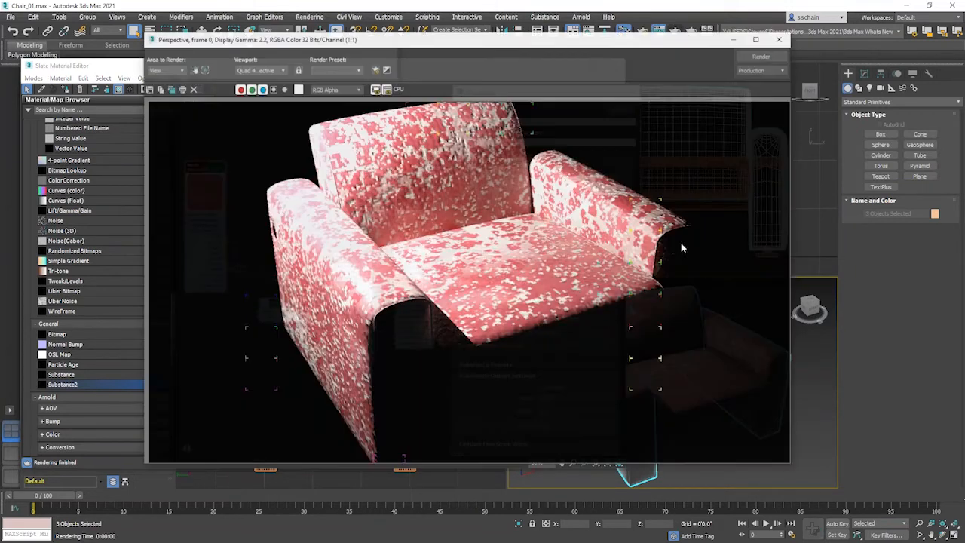
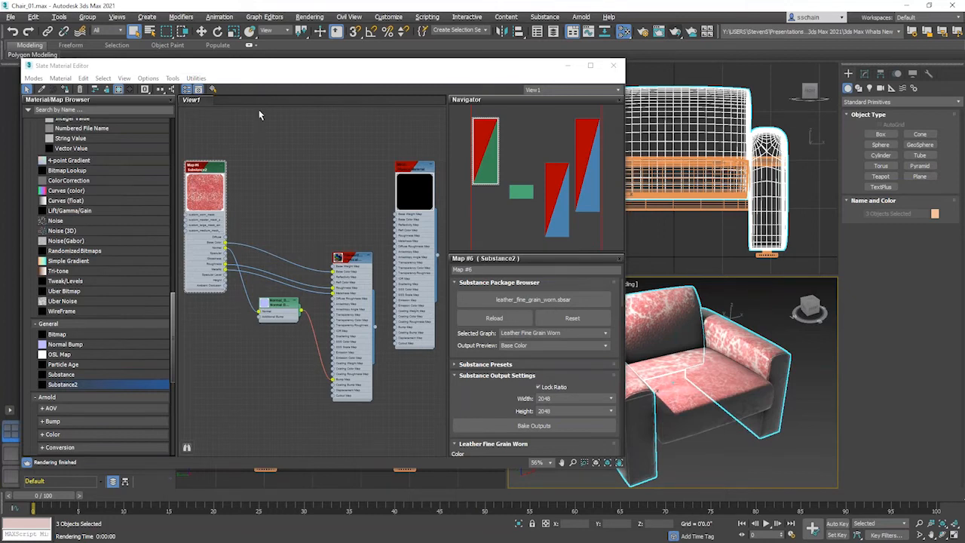
Open the scene Old_Desk.max without saving the changes to the chair scene
{"action": "left_click", "coordinate": [10, 17]}
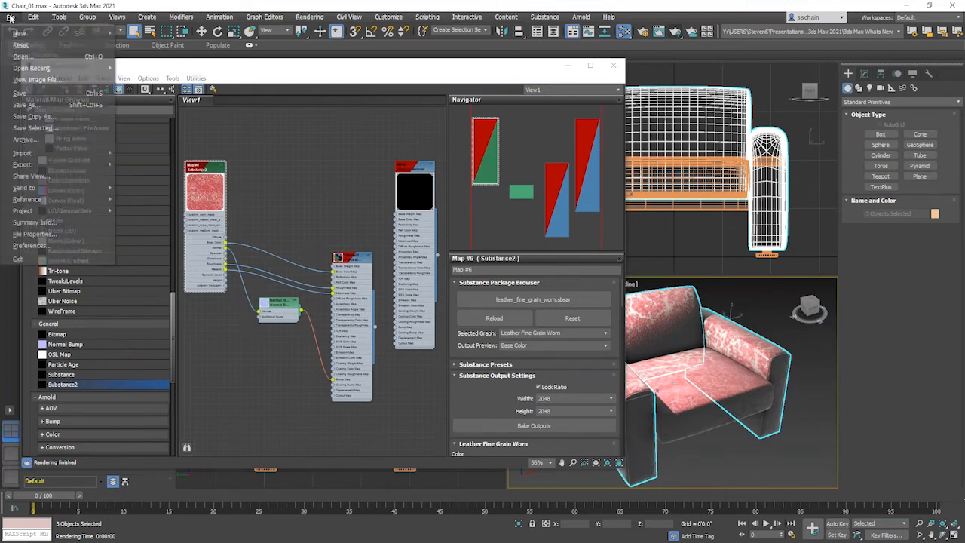
{"action": "left_click", "coordinate": [24, 58]}
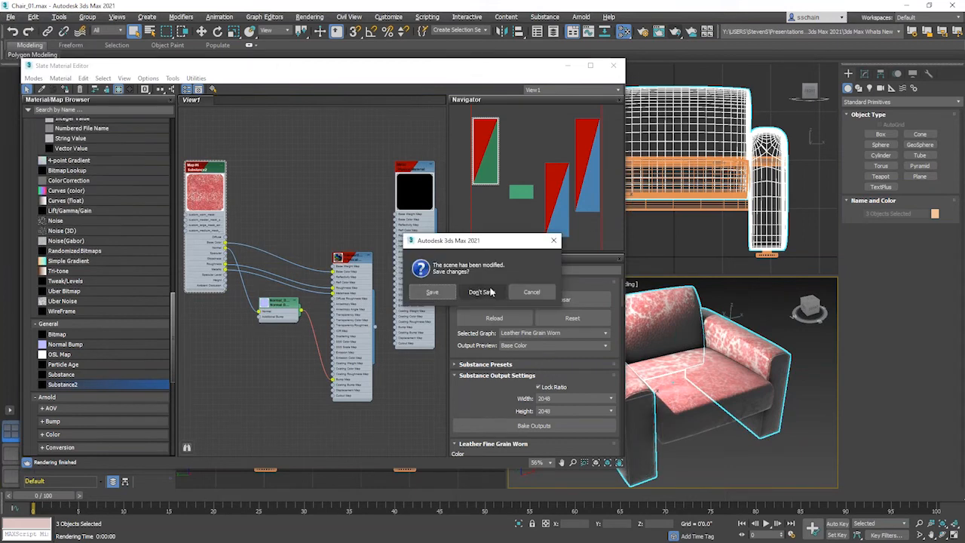
{"action": "left_click", "coordinate": [486, 295]}
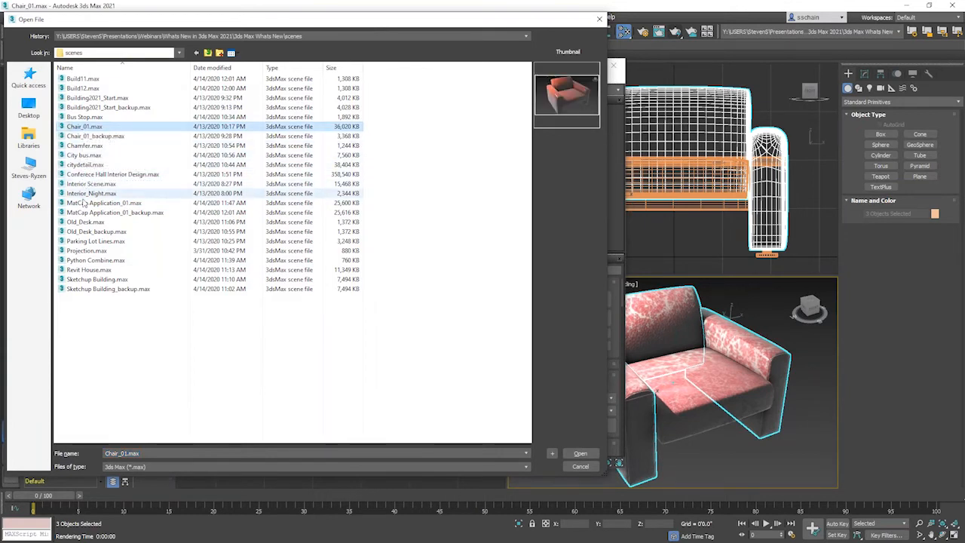
{"action": "left_click", "coordinate": [85, 223]}
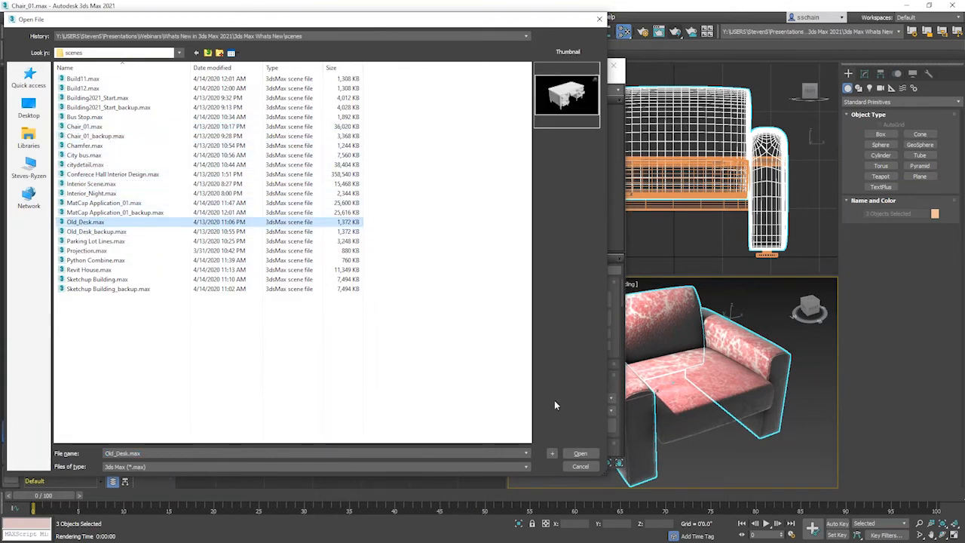
{"action": "left_click", "coordinate": [579, 454]}
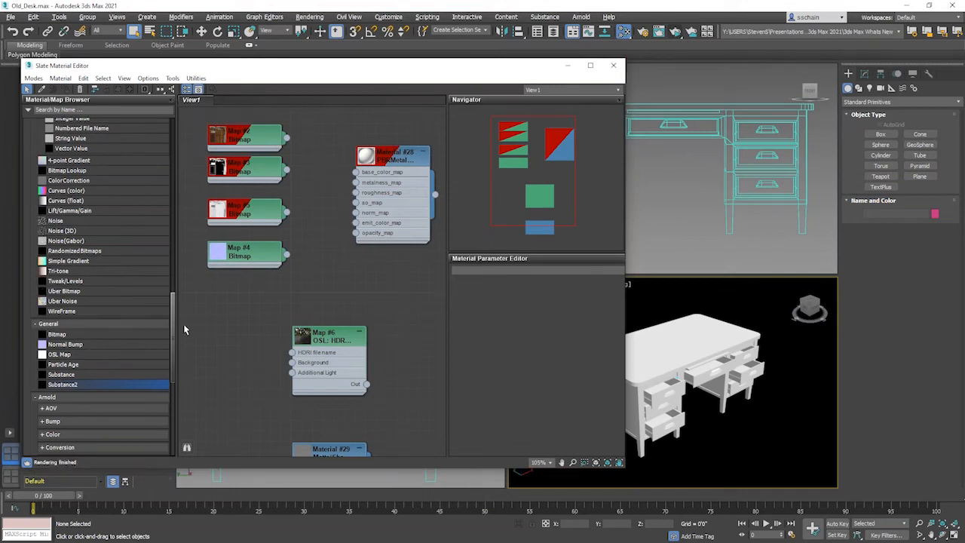
Show the general material types in the material browser and open the parameters of the desk's PBR Metal/Rough material
{"action": "left_click_drag", "start_coordinate": [174, 327], "coordinate": [184, 133]}
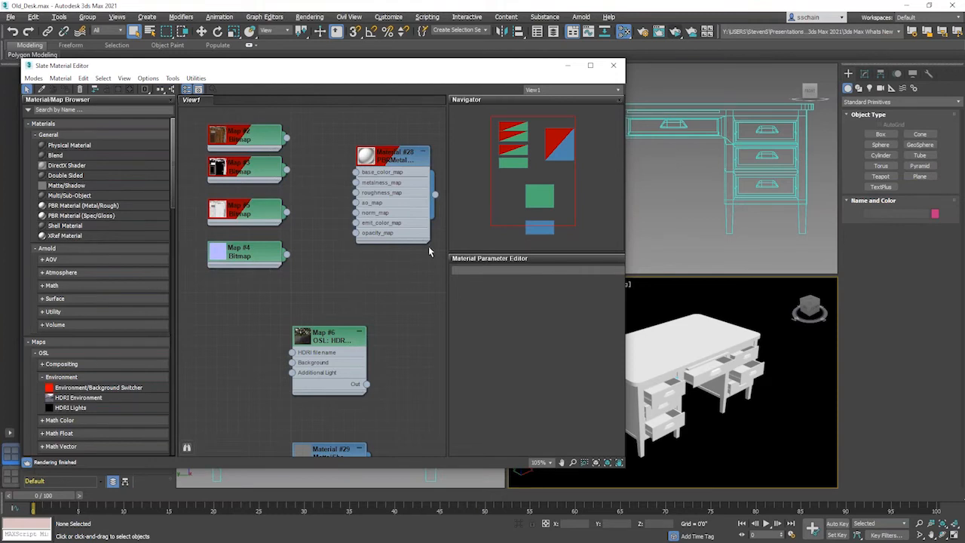
{"action": "left_click", "coordinate": [398, 157]}
{"action": "double_click", "coordinate": [398, 157]}
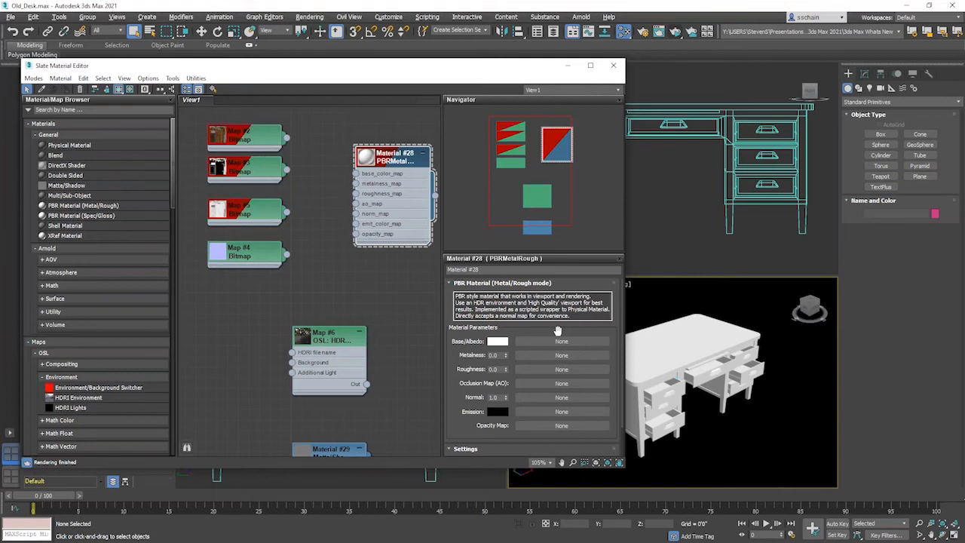
View the images of the OldDesk_Base_Color.png and OldDesk_Normal_DirectX.png bitmaps, closing each one after inspection
{"action": "left_click", "coordinate": [251, 138]}
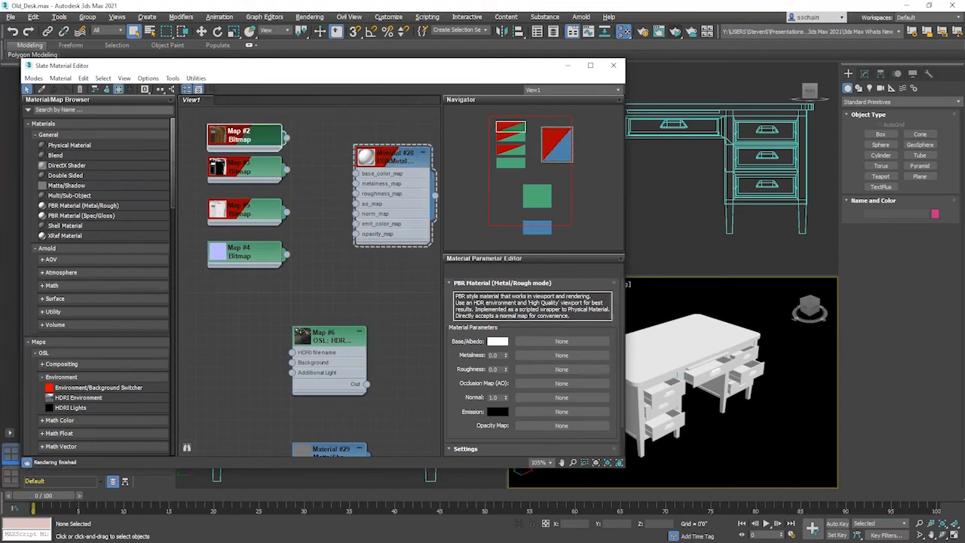
{"action": "double_click", "coordinate": [251, 138]}
{"action": "left_click", "coordinate": [595, 435]}
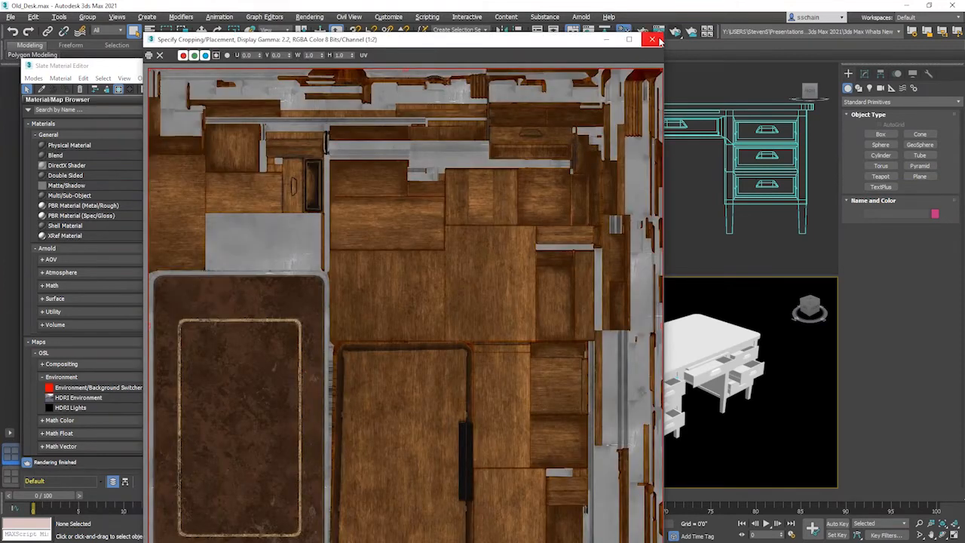
{"action": "left_click", "coordinate": [659, 40]}
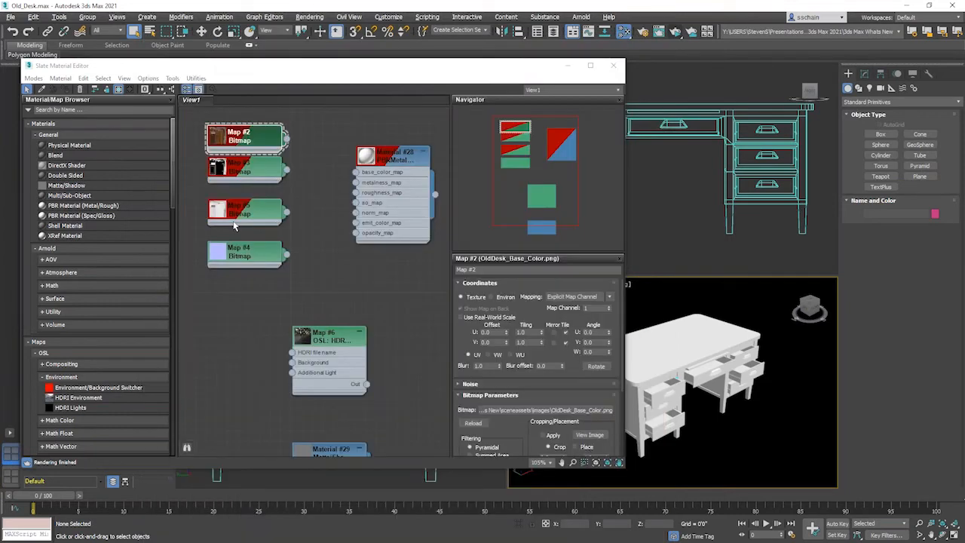
{"action": "left_click", "coordinate": [237, 251]}
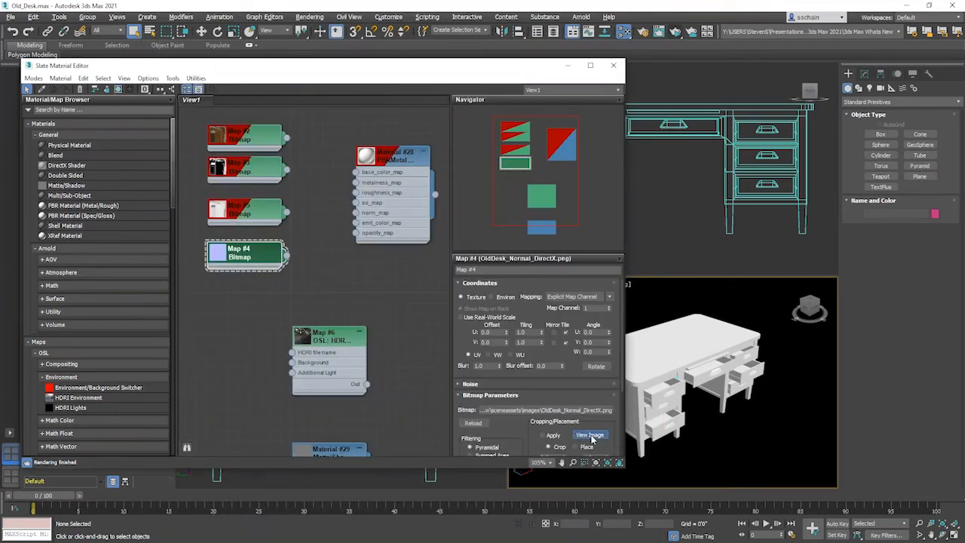
{"action": "left_click", "coordinate": [585, 434]}
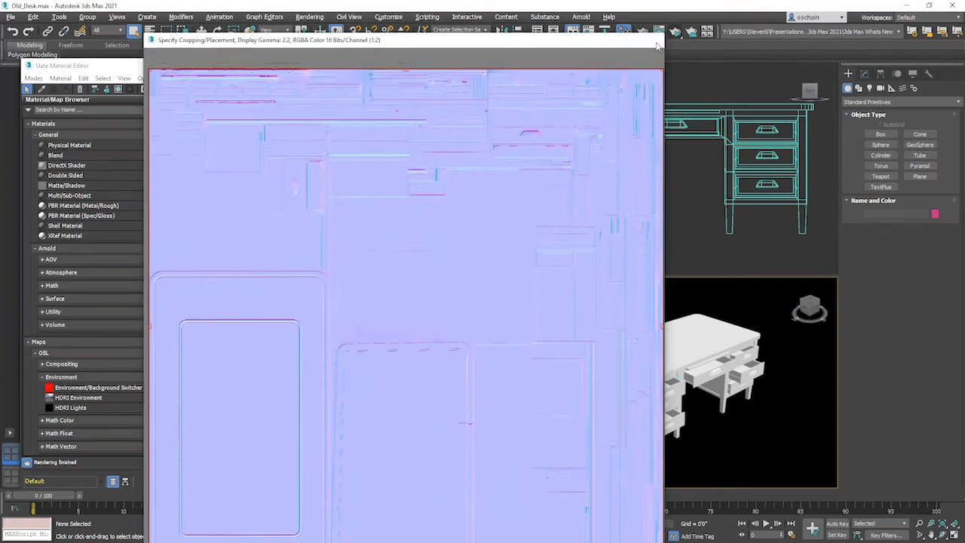
{"action": "left_click", "coordinate": [653, 40]}
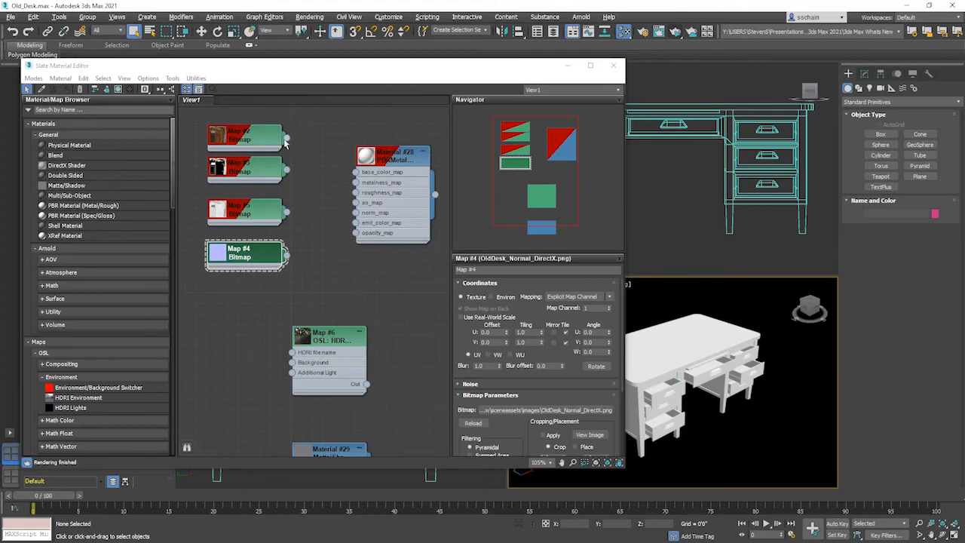
Connect the OldDesk_Base_Color.png bitmap to the base_color_map input of the desk's PBR Metal/Rough material
{"action": "left_click_drag", "start_coordinate": [288, 139], "coordinate": [355, 172]}
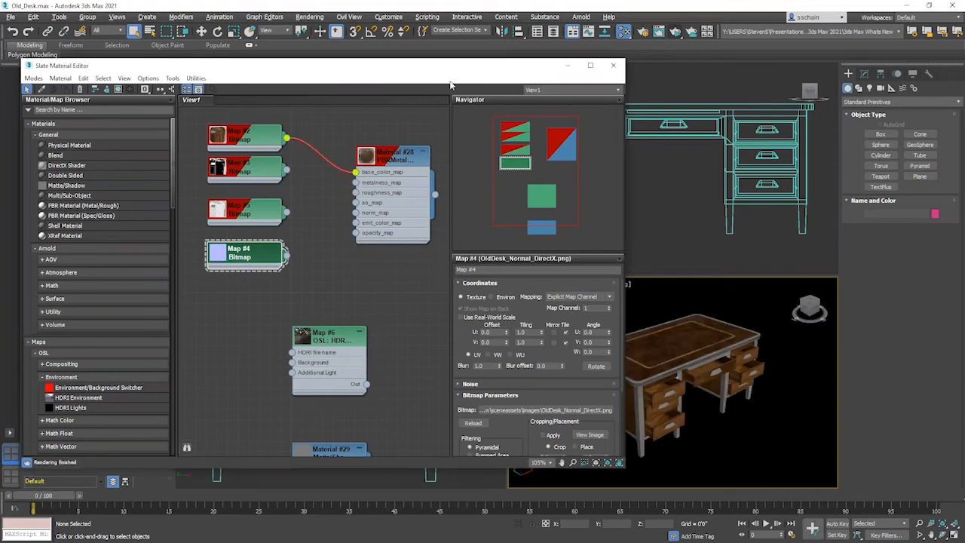
{"action": "left_click_drag", "start_coordinate": [443, 70], "coordinate": [417, 69]}
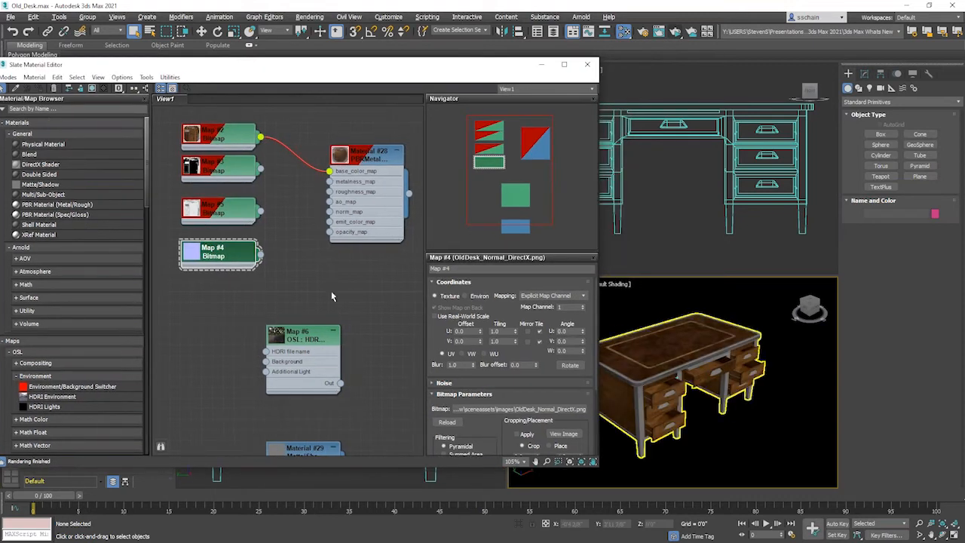
Assign the OSL HDRI Environment map as the scene's environment map and close the environment settings
{"action": "left_click", "coordinate": [309, 16]}
{"action": "left_click", "coordinate": [355, 143]}
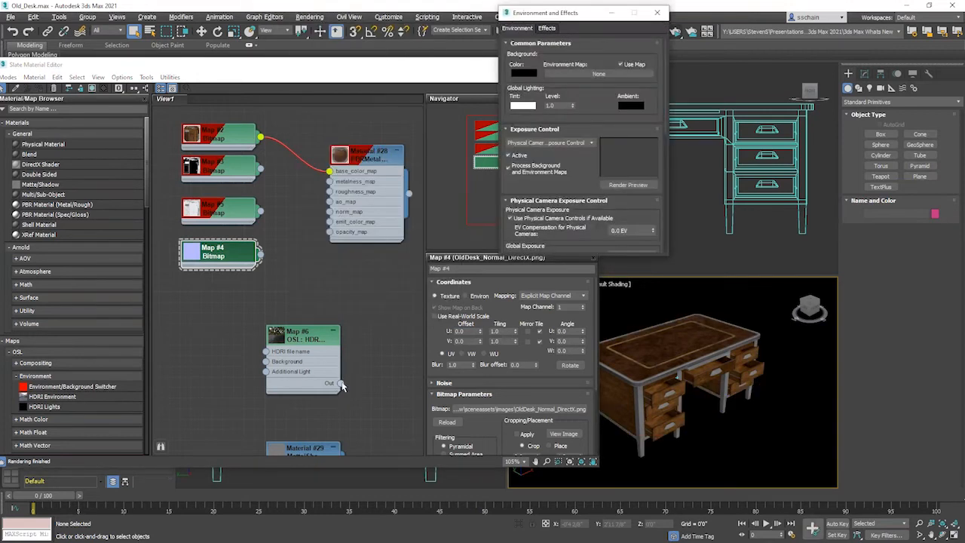
{"action": "left_click_drag", "start_coordinate": [340, 384], "coordinate": [623, 78]}
{"action": "left_click", "coordinate": [550, 160]}
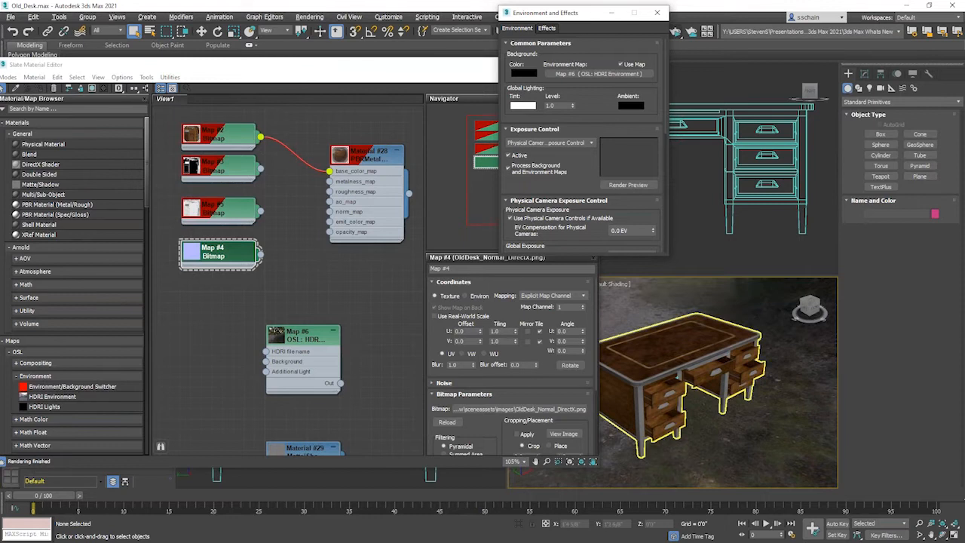
{"action": "middle_click_drag", "start_coordinate": [708, 417], "coordinate": [686, 436], "text": "alt"}
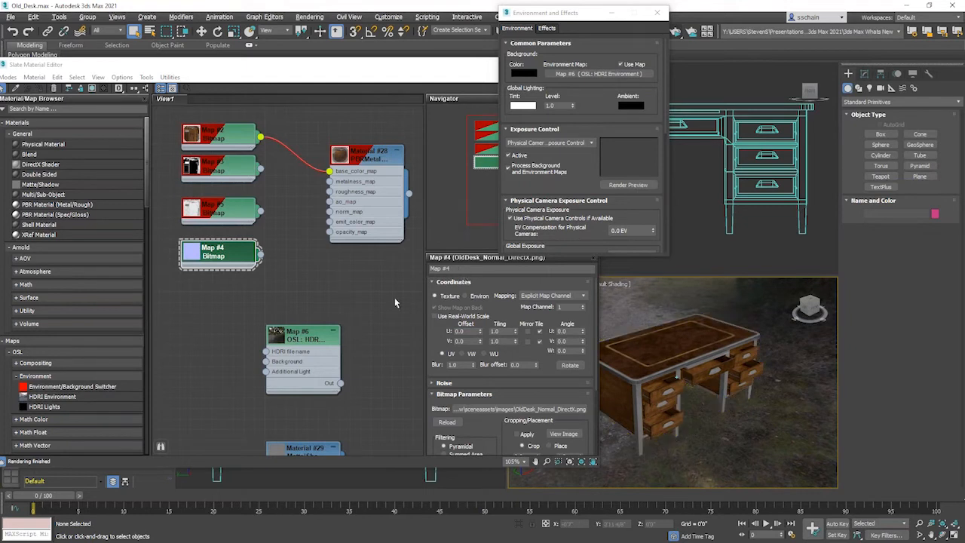
{"action": "left_click", "coordinate": [661, 13]}
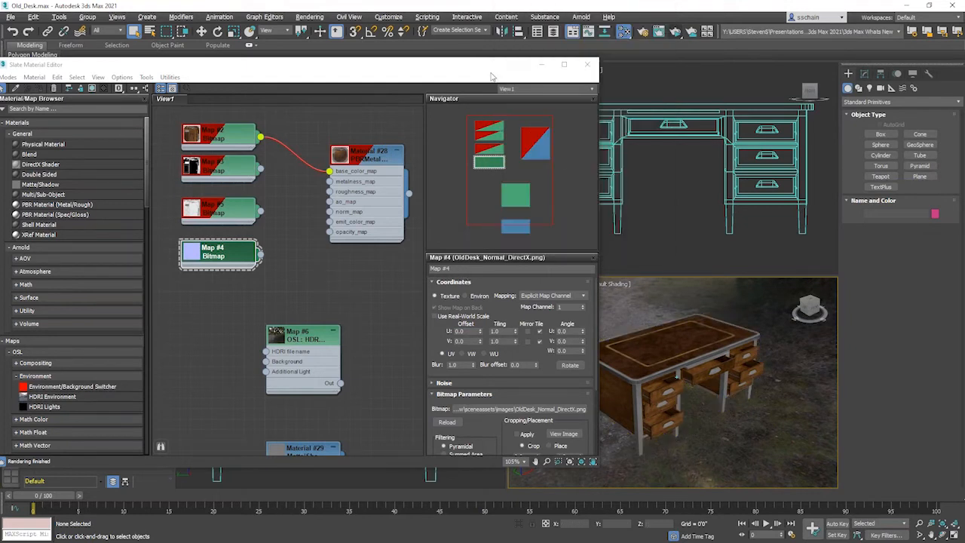
Set the Perspective viewport to High Quality, then move and narrow the material editor to keep the desk in view
{"action": "left_click_drag", "start_coordinate": [491, 76], "coordinate": [394, 60]}
{"action": "left_click", "coordinate": [571, 283]}
{"action": "left_click", "coordinate": [603, 306]}
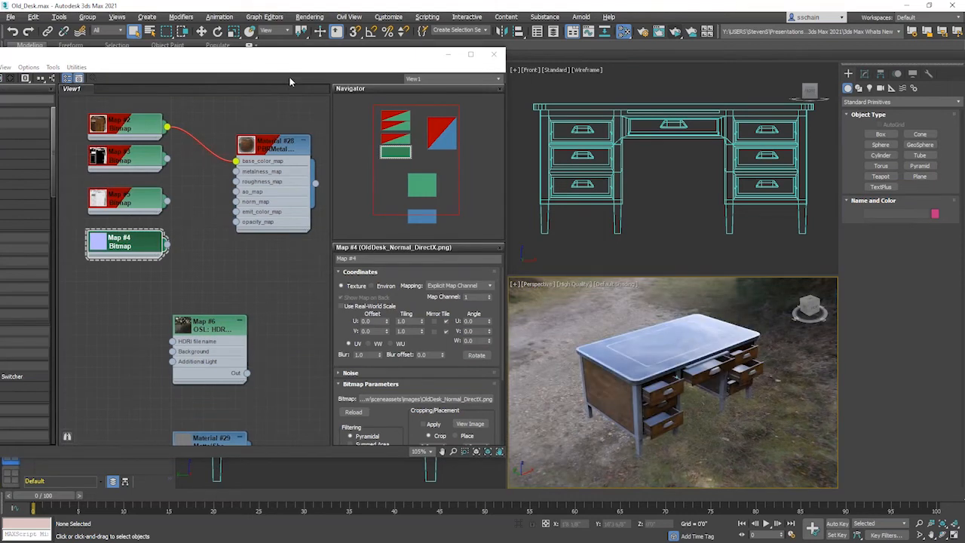
{"action": "left_click_drag", "start_coordinate": [278, 60], "coordinate": [380, 20]}
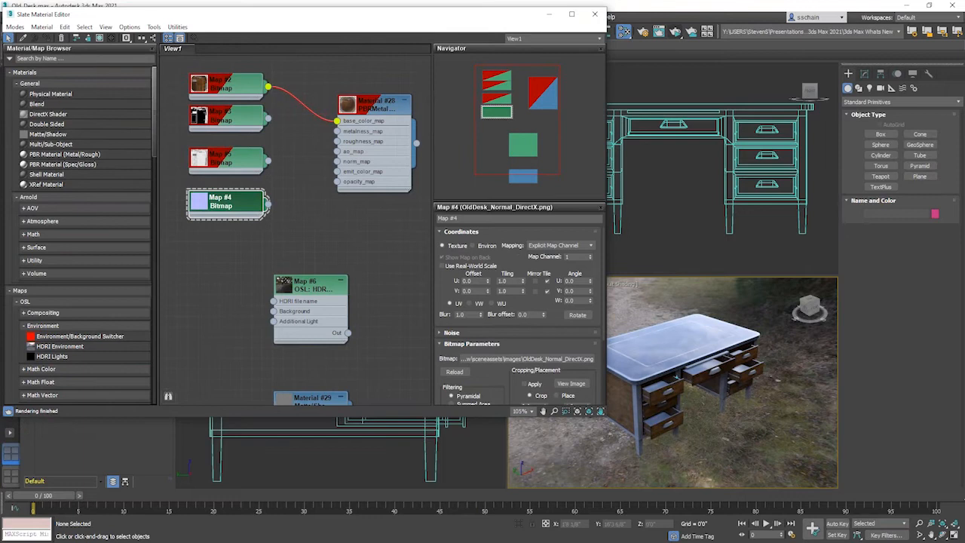
{"action": "left_click_drag", "start_coordinate": [608, 400], "coordinate": [554, 398]}
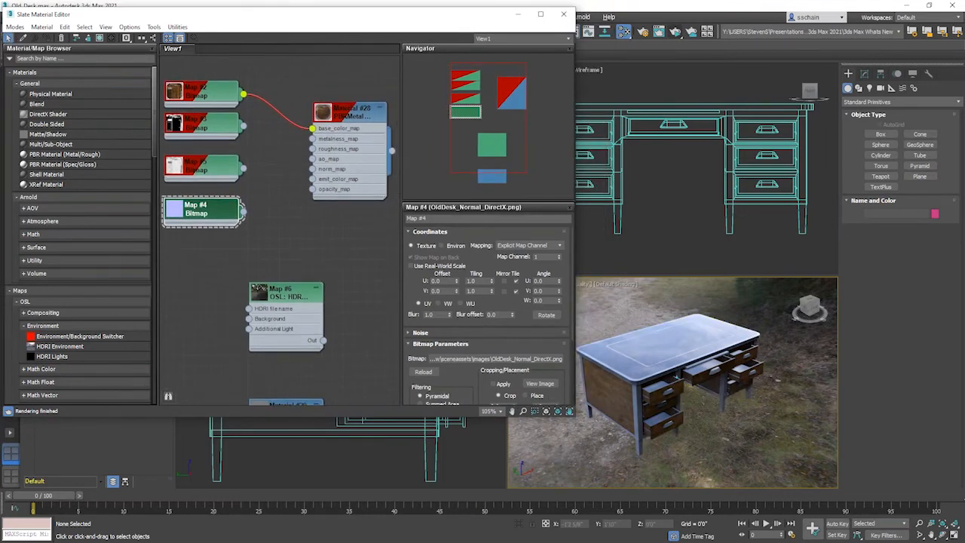
Connect the OldDesk_Metallic.png bitmap to the desk material's metalness_map input and check the desk in the Perspective view
{"action": "left_click", "coordinate": [241, 130]}
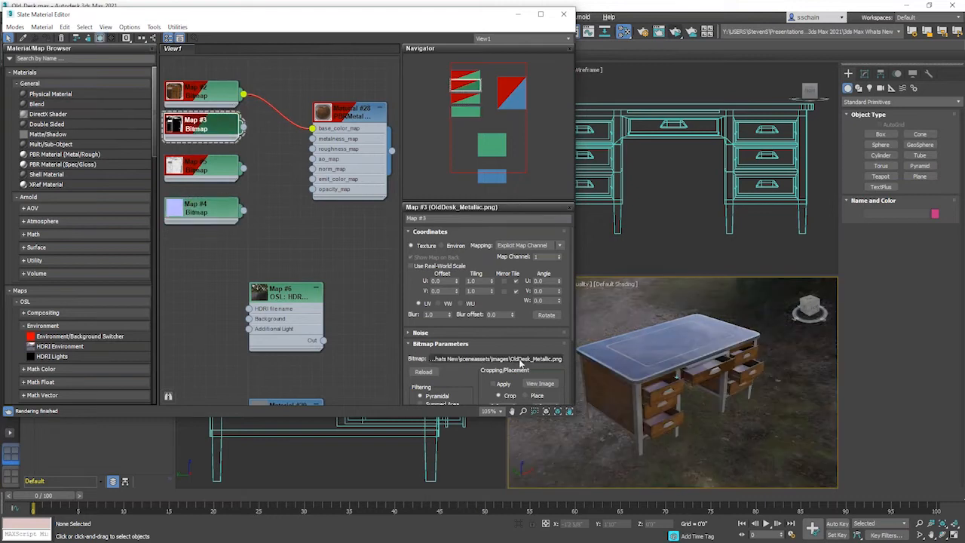
{"action": "left_click_drag", "start_coordinate": [243, 130], "coordinate": [312, 140]}
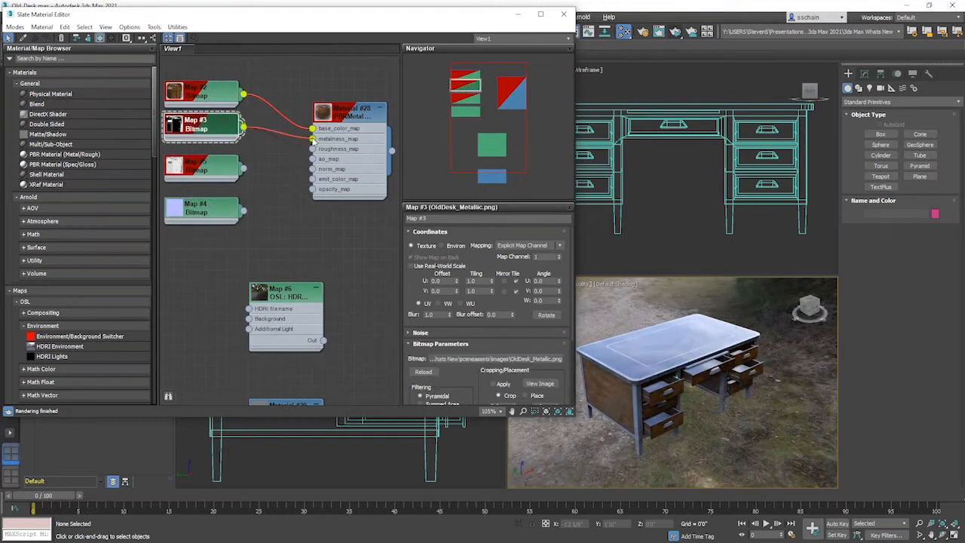
{"action": "left_click", "coordinate": [644, 385]}
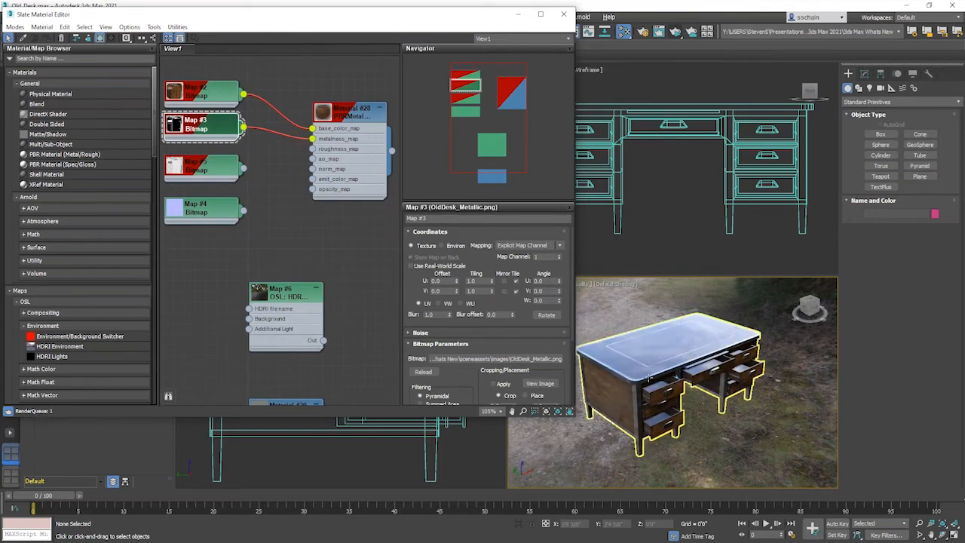
{"action": "mouse_move", "coordinate": [643, 386]}
{"action": "middle_mouse_down", "text": "alt"}
{"action": "mouse_move", "coordinate": [660, 378]}
{"action": "mouse_move", "coordinate": [650, 391]}
{"action": "middle_mouse_up", "text": "alt"}
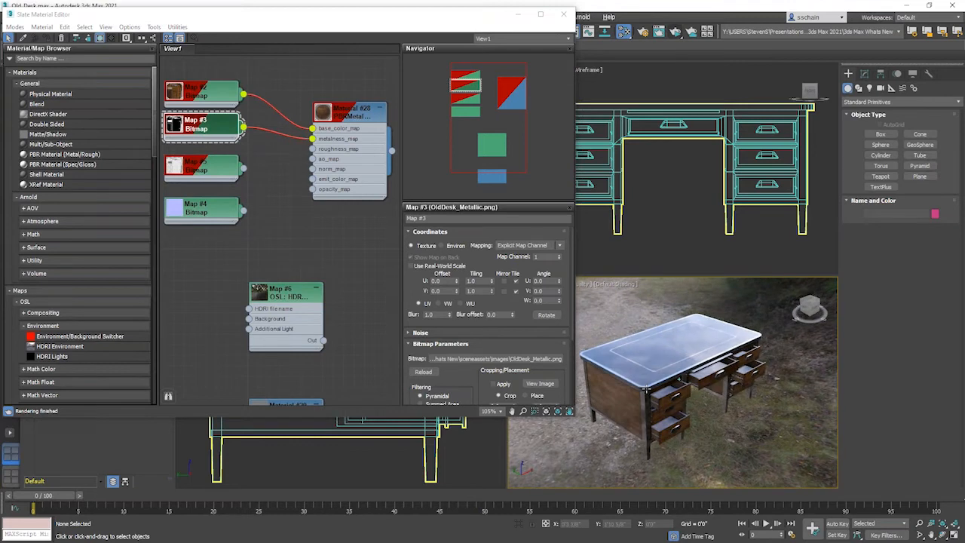
Connect the OldDesk_Roughness.png bitmap to the desk material's roughness_map input and inspect the desk surface up close
{"action": "double_click", "coordinate": [202, 167]}
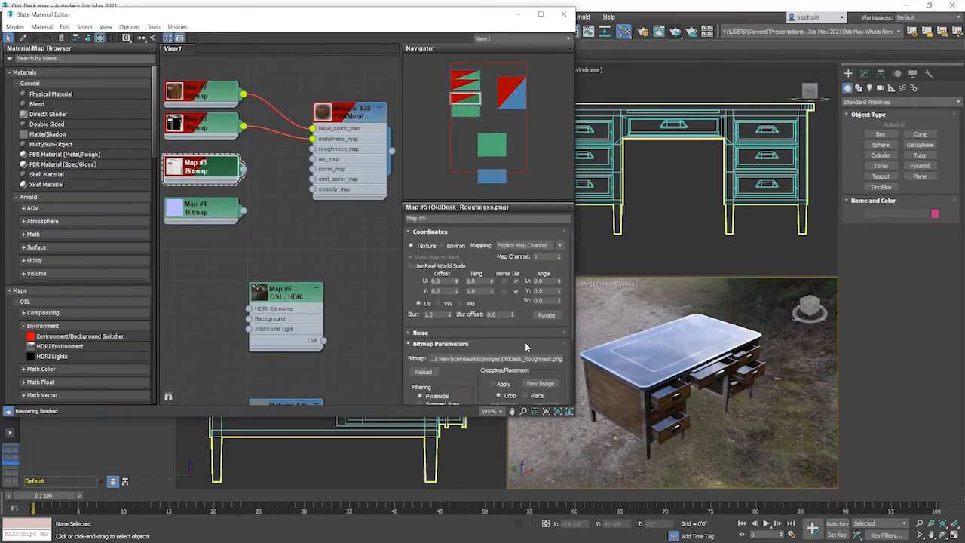
{"action": "left_click_drag", "start_coordinate": [243, 169], "coordinate": [312, 148]}
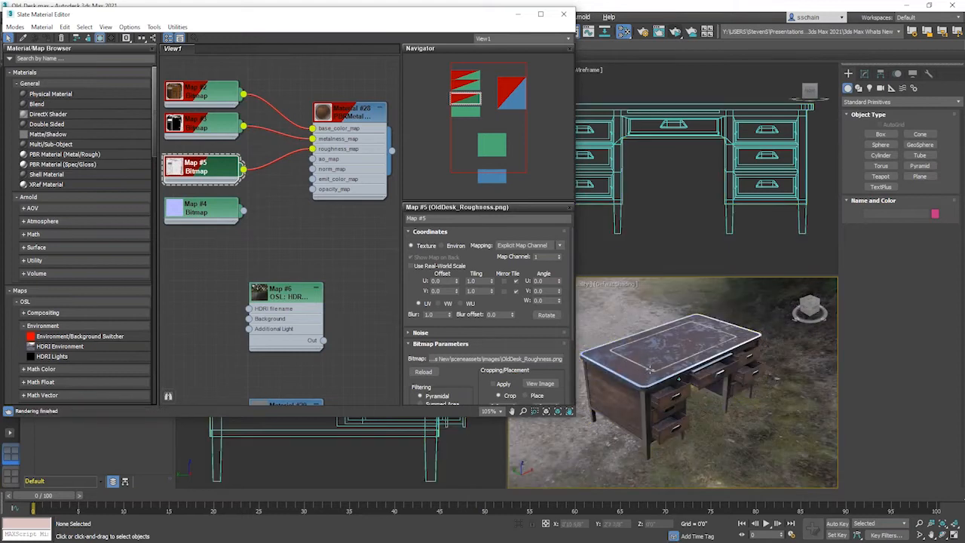
{"action": "scroll", "coordinate": [655, 369], "scroll_direction": "up", "scroll_amount": 3}
{"action": "mouse_move", "coordinate": [655, 368]}
{"action": "middle_mouse_down", "text": "alt"}
{"action": "mouse_move", "coordinate": [656, 358]}
{"action": "mouse_move", "coordinate": [638, 359]}
{"action": "mouse_move", "coordinate": [646, 362]}
{"action": "middle_mouse_up", "text": "alt"}
{"action": "scroll", "coordinate": [655, 369], "scroll_direction": "up", "scroll_amount": 3}
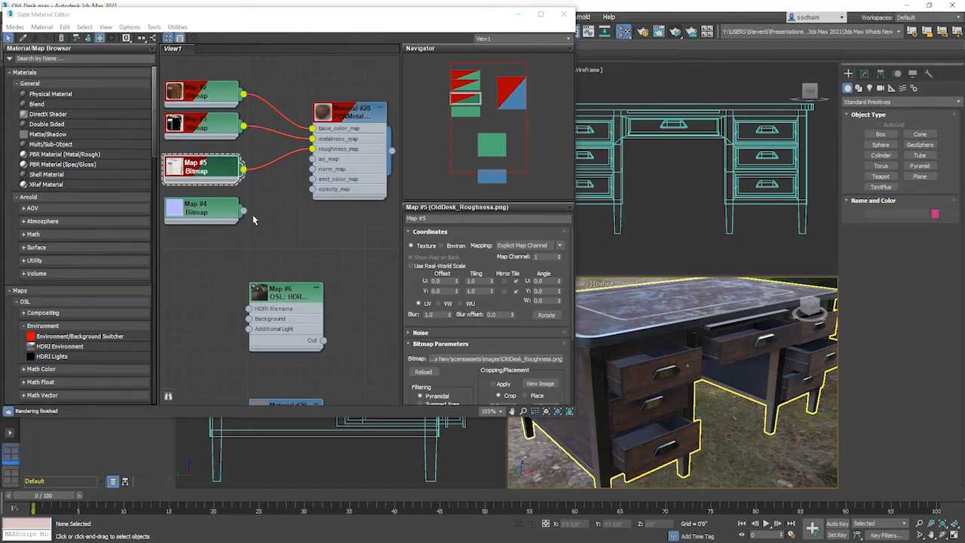
Connect the OldDesk_Normal_DirectX.png bitmap to the desk material's norm_map input and inspect the tabletop and drawers
{"action": "left_click_drag", "start_coordinate": [243, 210], "coordinate": [312, 170]}
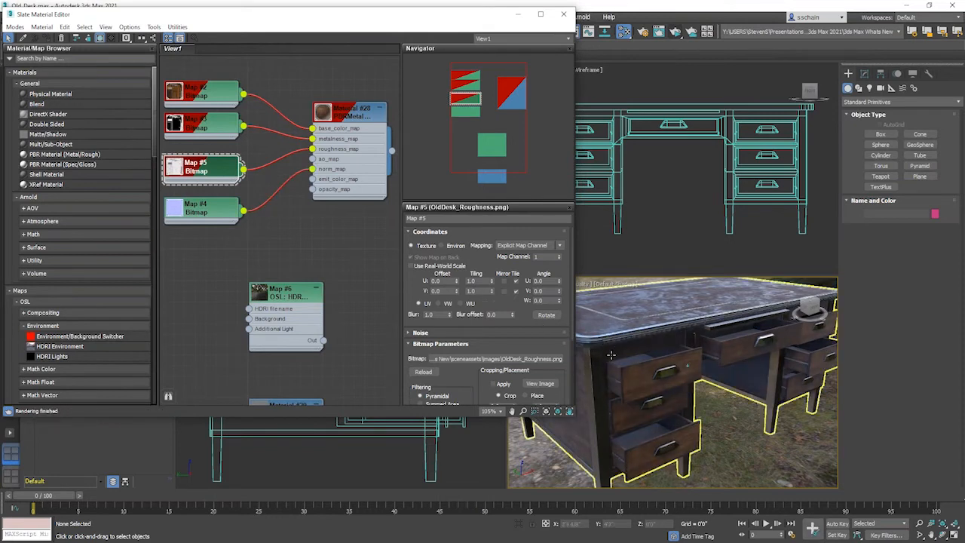
{"action": "middle_click_drag", "start_coordinate": [609, 367], "coordinate": [685, 427], "text": "alt"}
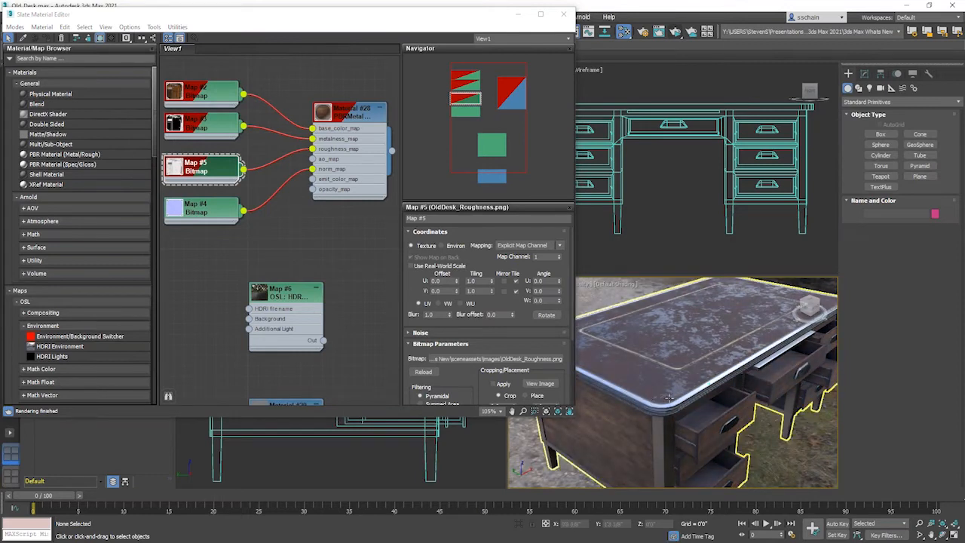
{"action": "middle_click_drag", "start_coordinate": [679, 405], "coordinate": [677, 408], "text": "alt"}
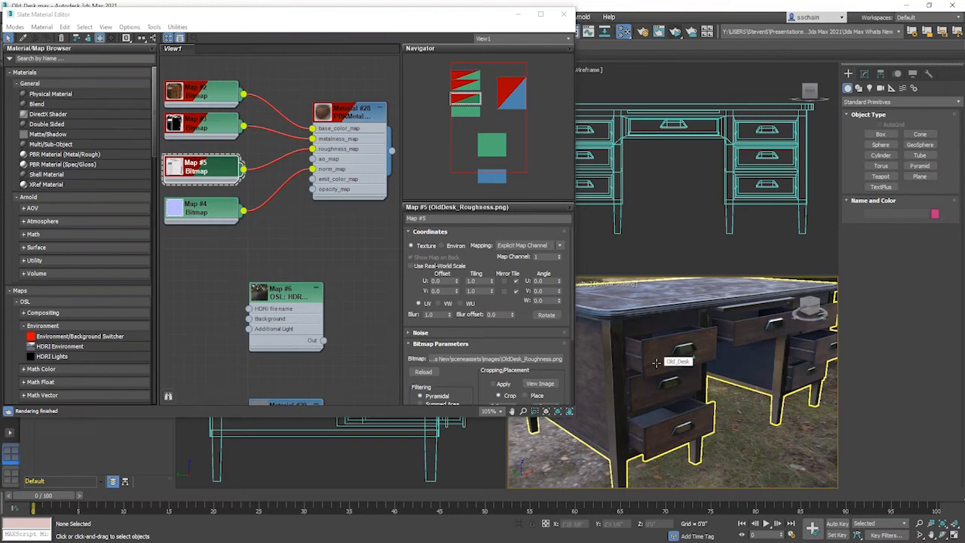
{"action": "middle_click_drag", "start_coordinate": [656, 363], "coordinate": [654, 364], "text": "alt"}
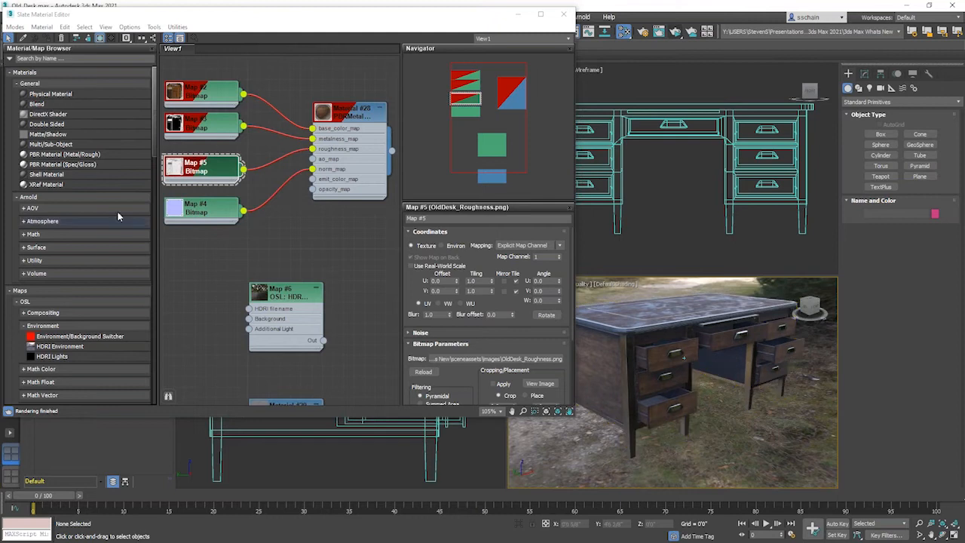
Add a PBR Material (Spec/Gloss) node to the material graph just below the PBR Metal/Rough material
{"action": "left_click", "coordinate": [53, 164]}
{"action": "left_click_drag", "start_coordinate": [123, 195], "coordinate": [341, 253]}
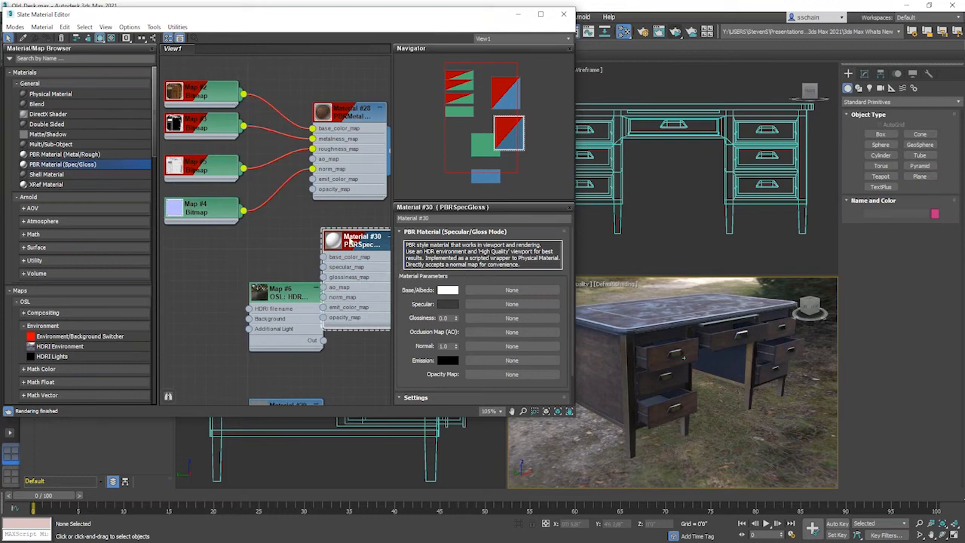
{"action": "left_click_drag", "start_coordinate": [332, 245], "coordinate": [332, 234]}
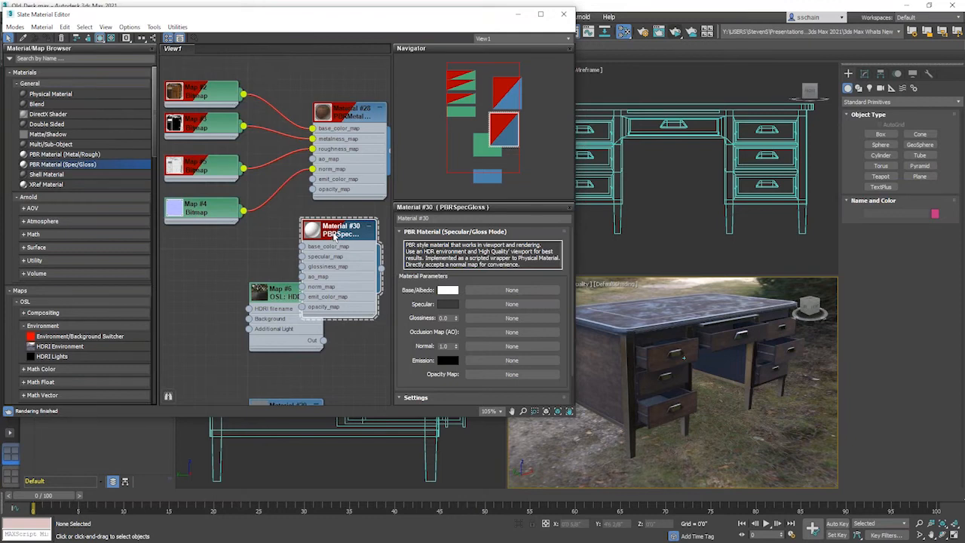
Delete the PBR Material (Spec/Gloss) node from the graph and close the Slate Material Editor
{"action": "key", "text": "Delete"}
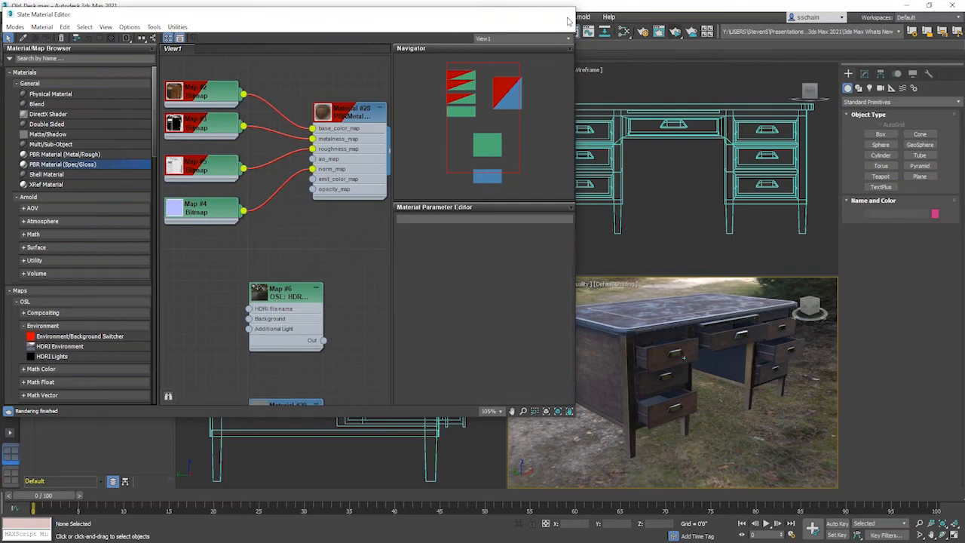
{"action": "left_click", "coordinate": [564, 15]}
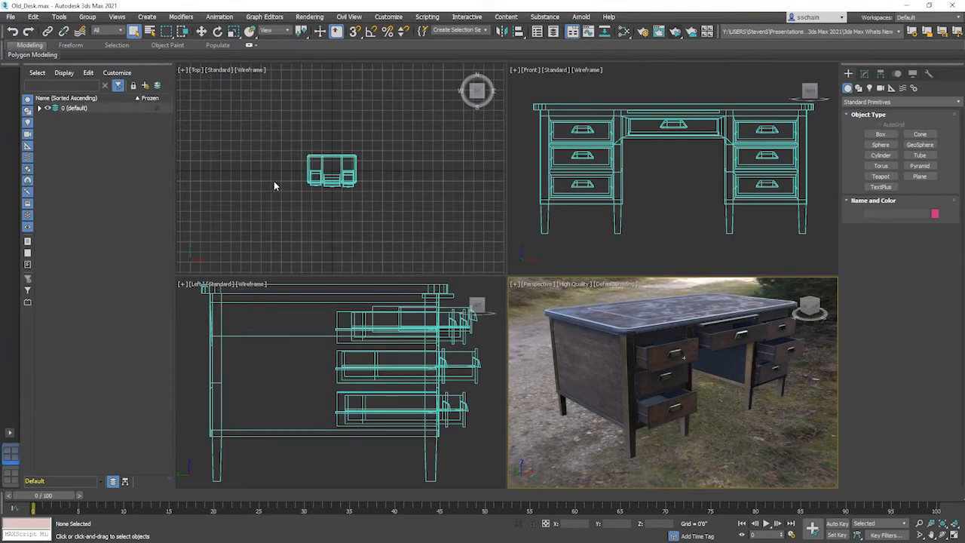
Open the scene MatCap Application_01.max without saving the changes to the desk scene
{"action": "left_click", "coordinate": [11, 17]}
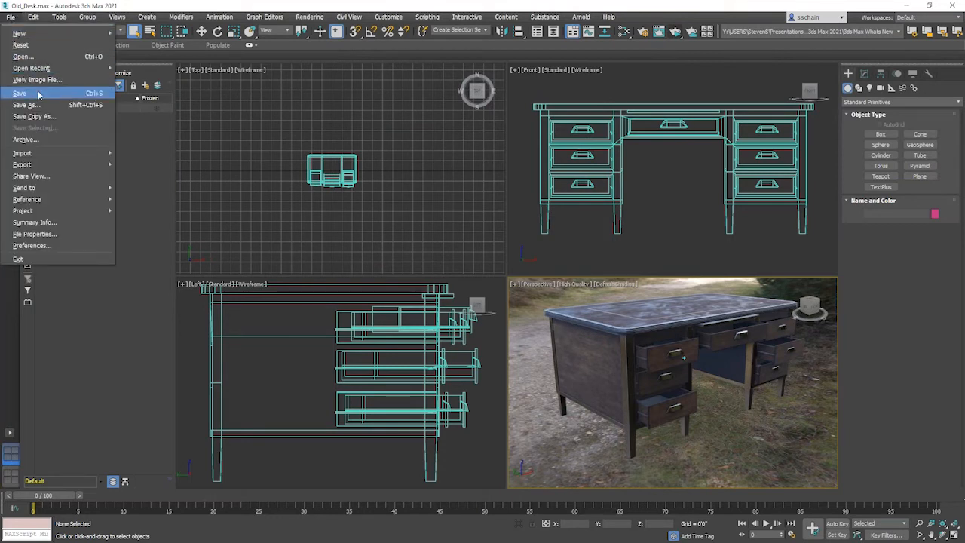
{"action": "left_click", "coordinate": [73, 57]}
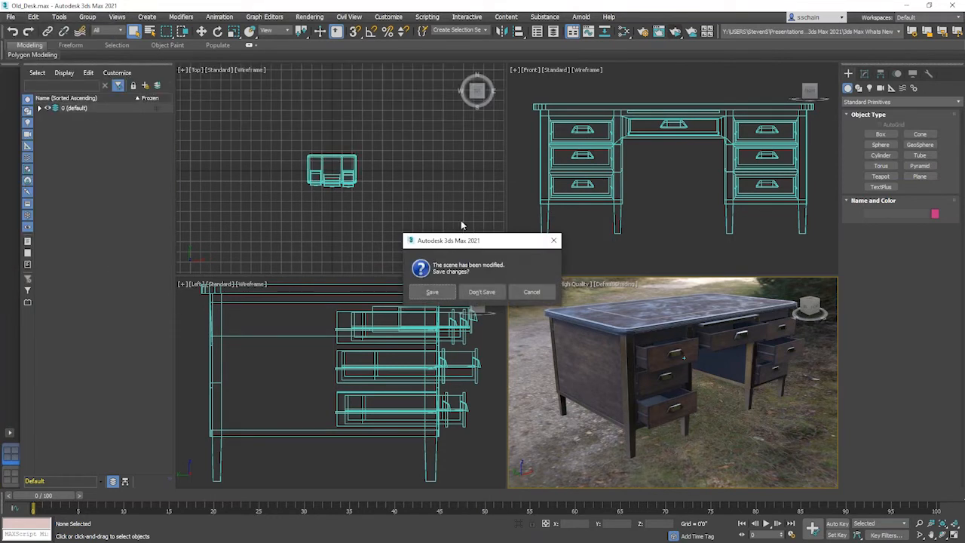
{"action": "left_click", "coordinate": [483, 292]}
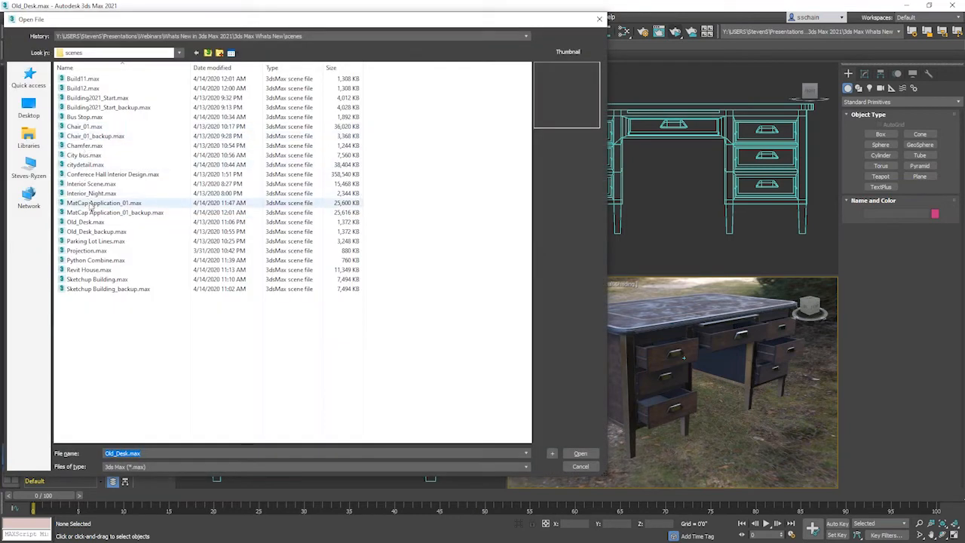
{"action": "left_click", "coordinate": [91, 204]}
{"action": "double_click", "coordinate": [90, 203]}
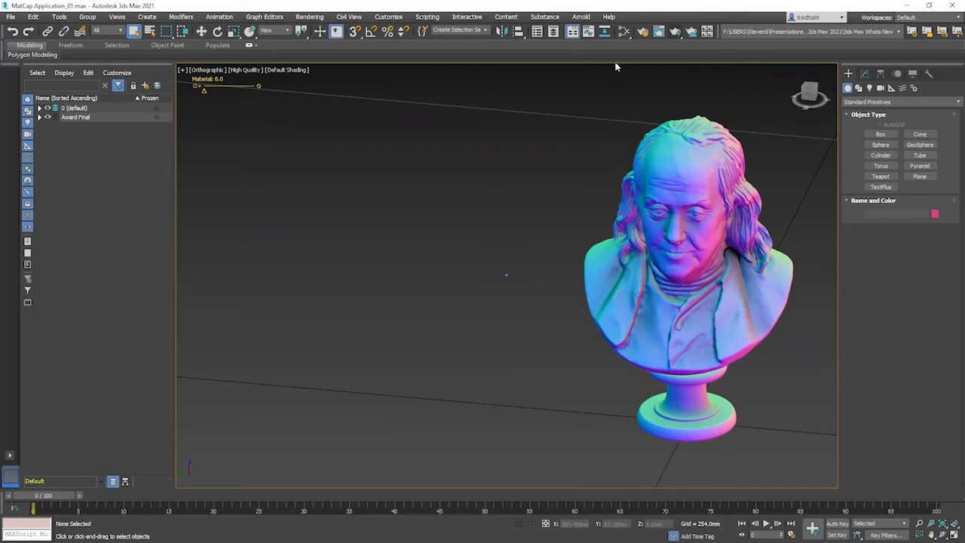
Open the bust's material graph in the Slate Material Editor and examine the OSL 1 of N (color) map and the Switchers category
{"action": "left_click", "coordinate": [624, 31]}
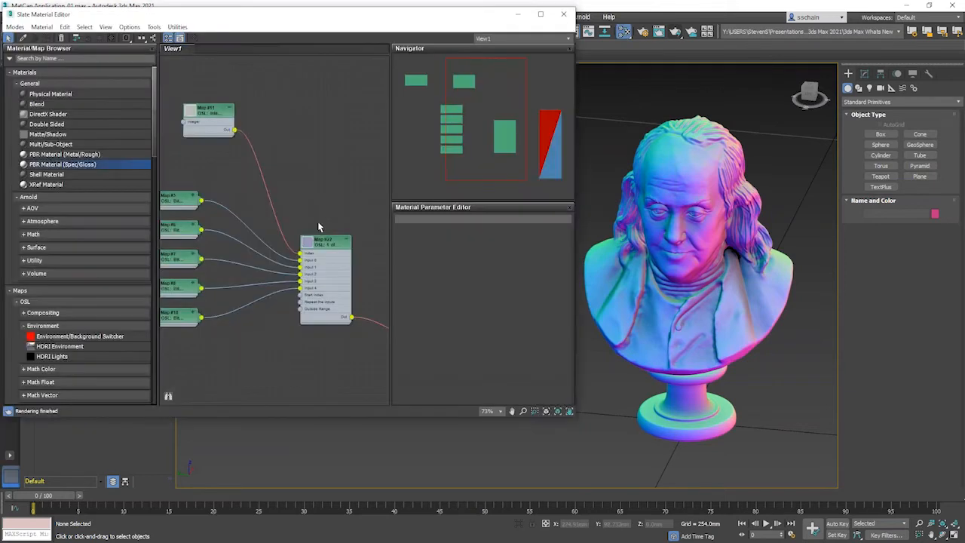
{"action": "scroll", "coordinate": [72, 248], "scroll_direction": "down", "scroll_amount": 5}
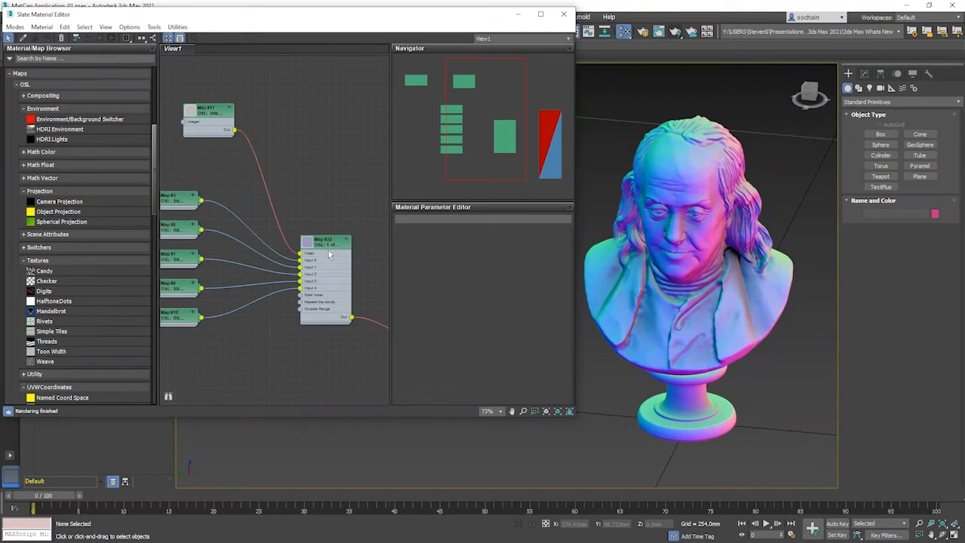
{"action": "scroll", "coordinate": [325, 245], "scroll_direction": "down", "scroll_amount": 3}
{"action": "middle_click_drag", "start_coordinate": [314, 241], "coordinate": [255, 218]}
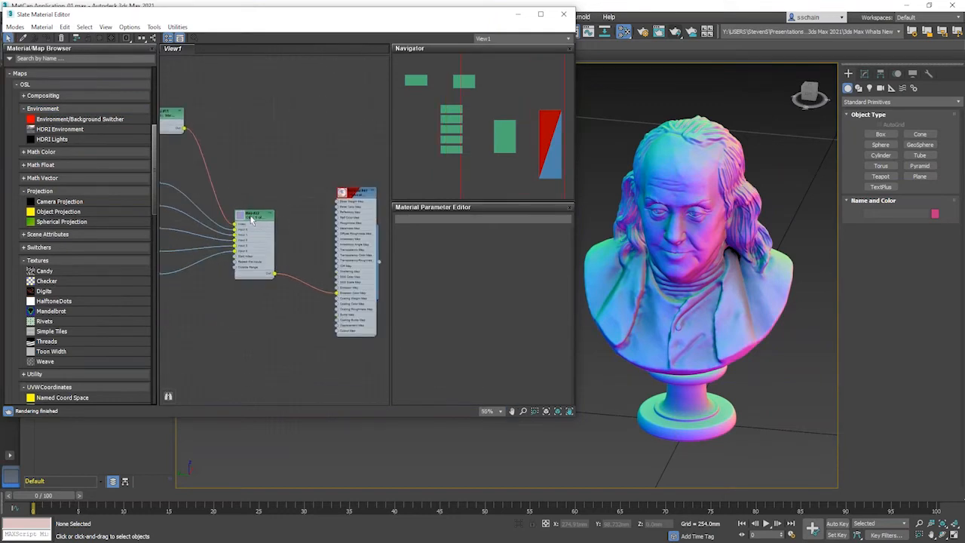
{"action": "double_click", "coordinate": [253, 219]}
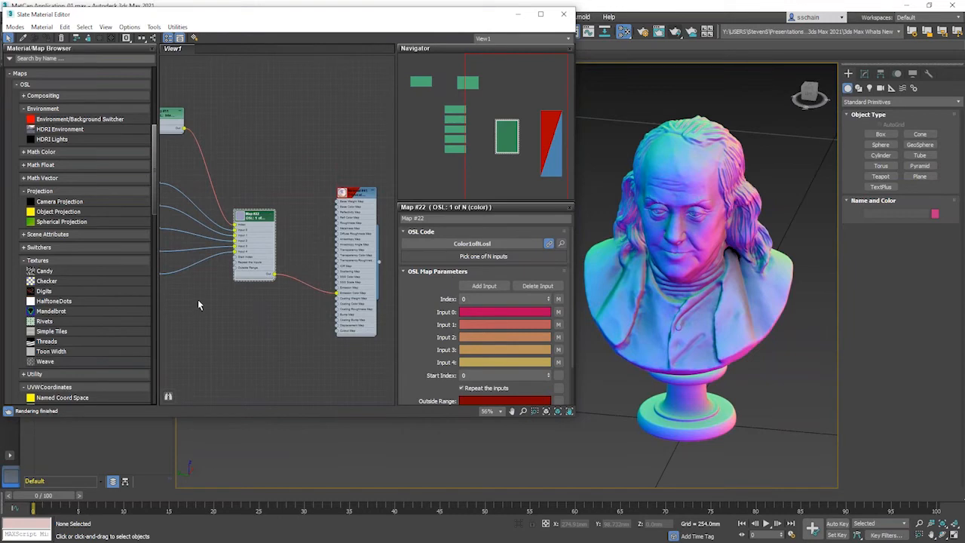
{"action": "middle_click_drag", "start_coordinate": [197, 300], "coordinate": [258, 302]}
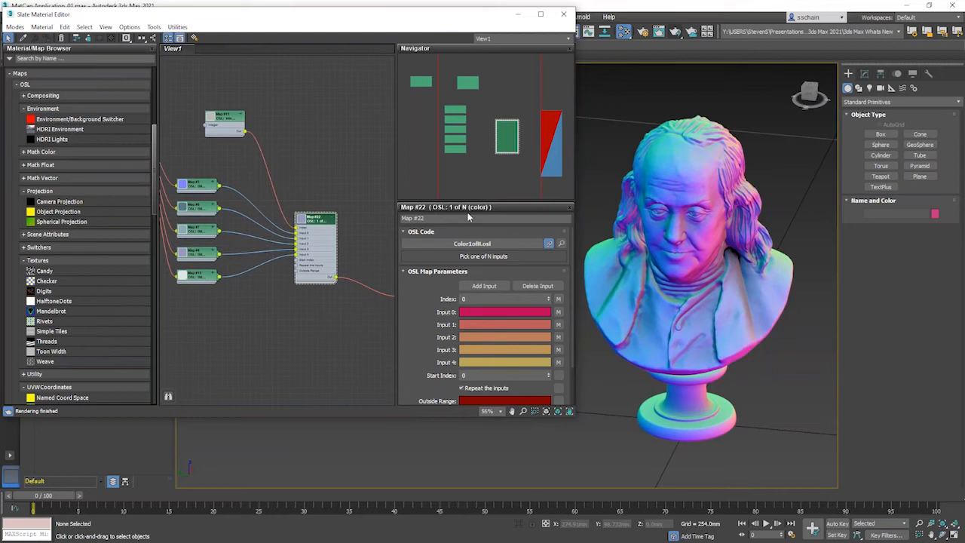
{"action": "left_click", "coordinate": [24, 247]}
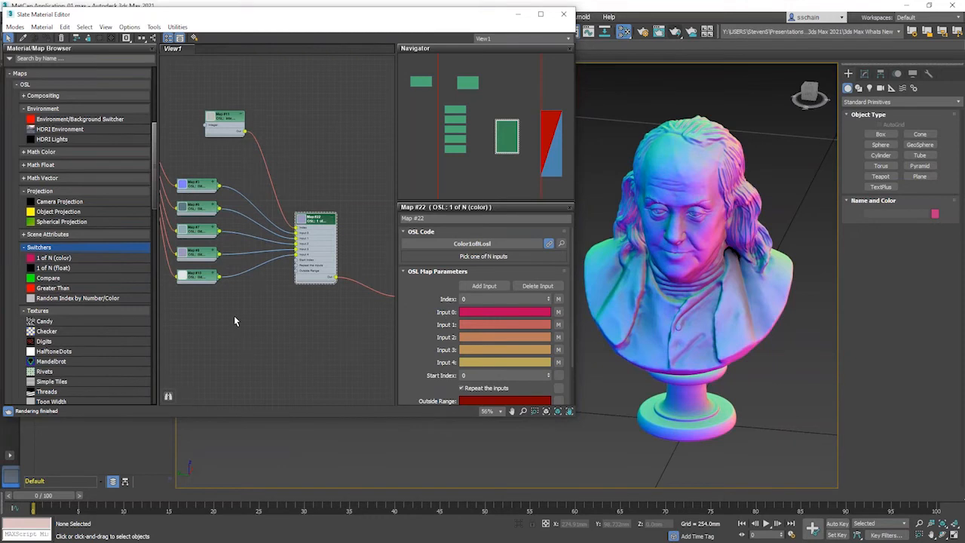
Display the parameters of the OSL Integer map that drives the index of the 1 of N map
{"action": "double_click", "coordinate": [226, 120]}
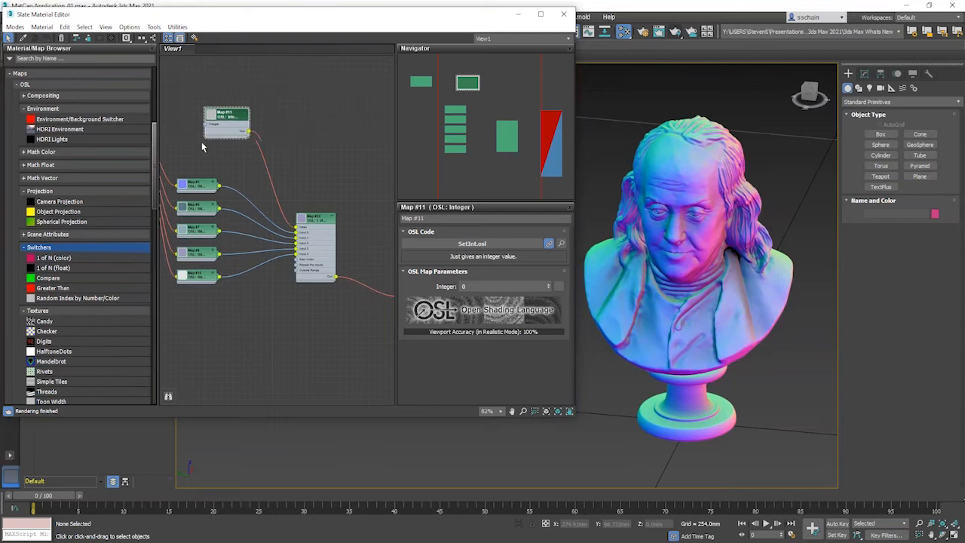
{"action": "scroll", "coordinate": [202, 142], "scroll_direction": "up", "scroll_amount": 1}
{"action": "middle_click_drag", "start_coordinate": [201, 142], "coordinate": [230, 171]}
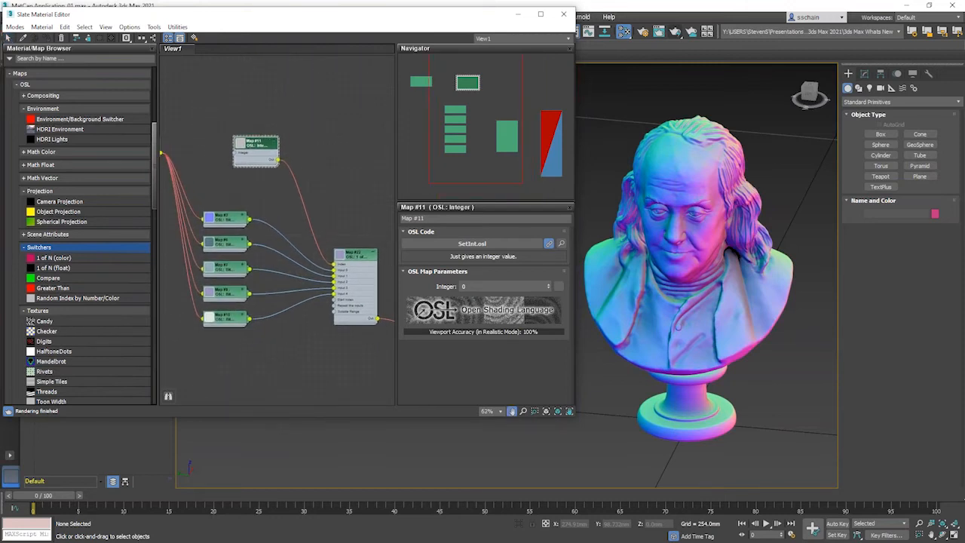
Move the material editor clear of the viewport's MatCap slider, enable manipulation, and try materials 2 and 4 on the bust before setting it to 1
{"action": "left_click_drag", "start_coordinate": [241, 20], "coordinate": [255, 113]}
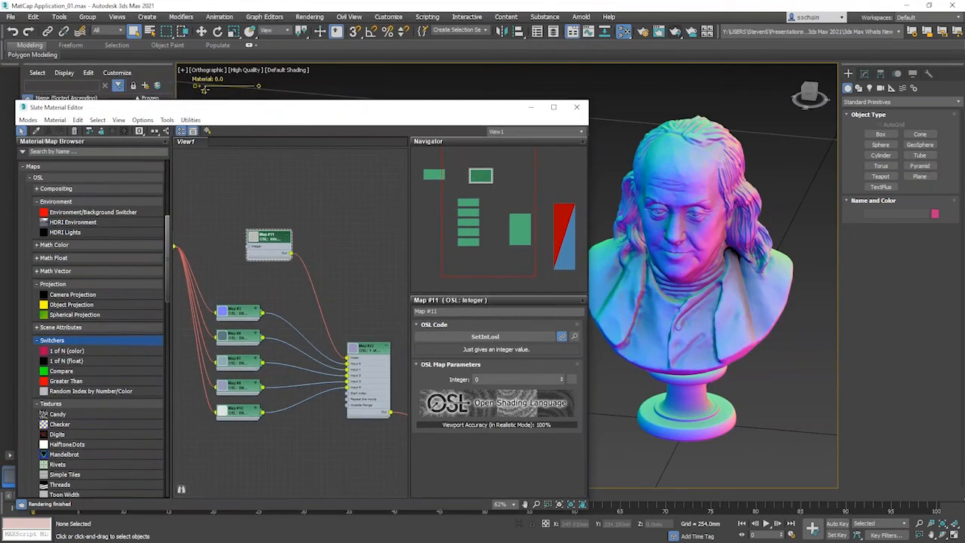
{"action": "left_click", "coordinate": [319, 30]}
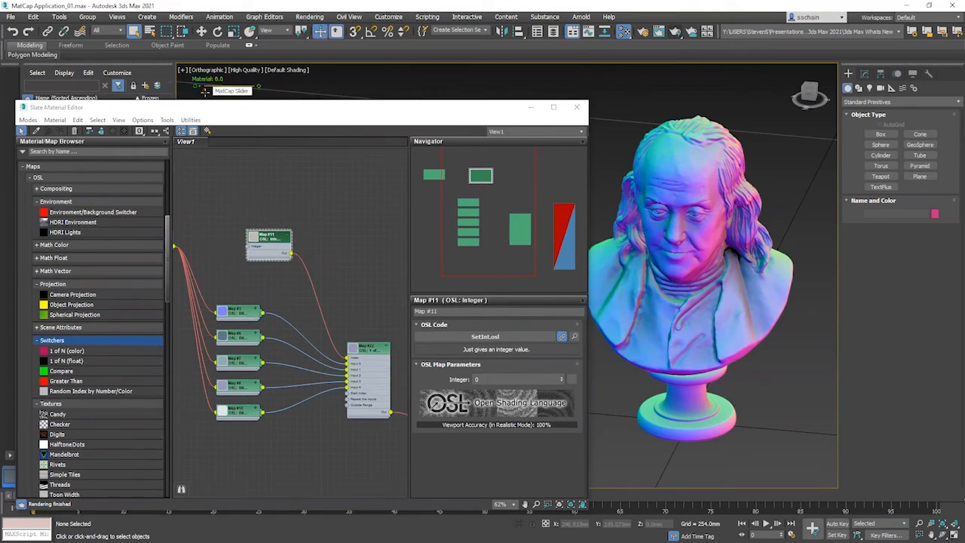
{"action": "left_click_drag", "start_coordinate": [205, 92], "coordinate": [231, 91]}
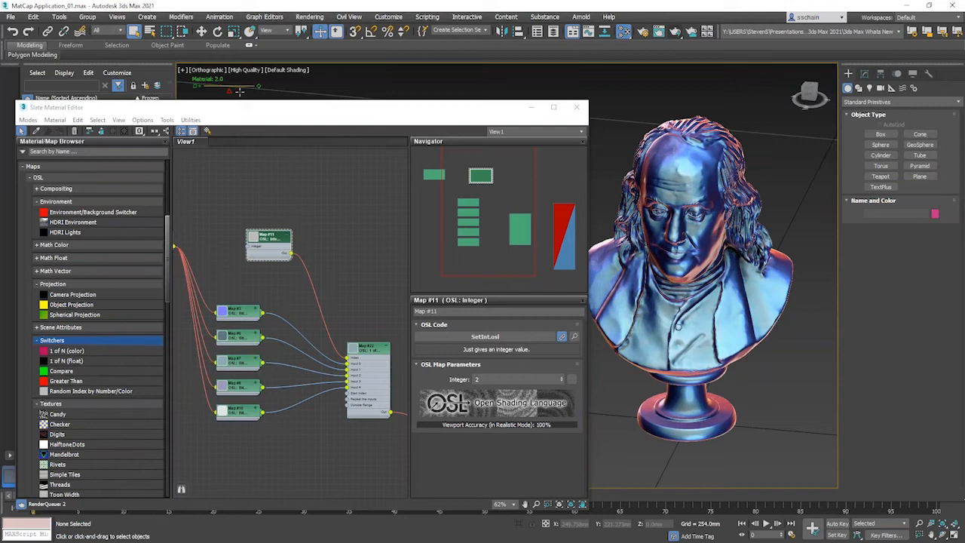
{"action": "left_click_drag", "start_coordinate": [239, 91], "coordinate": [242, 91]}
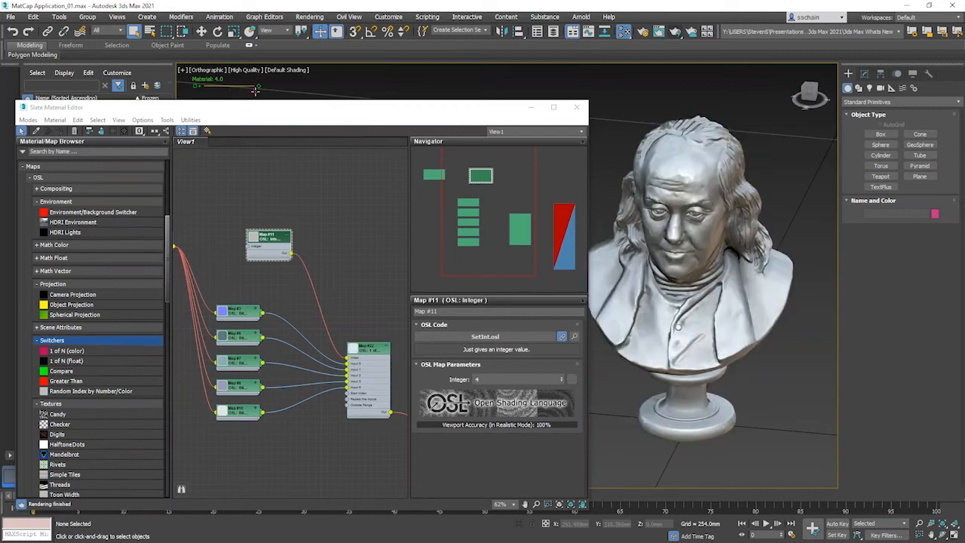
{"action": "left_click_drag", "start_coordinate": [247, 91], "coordinate": [216, 89]}
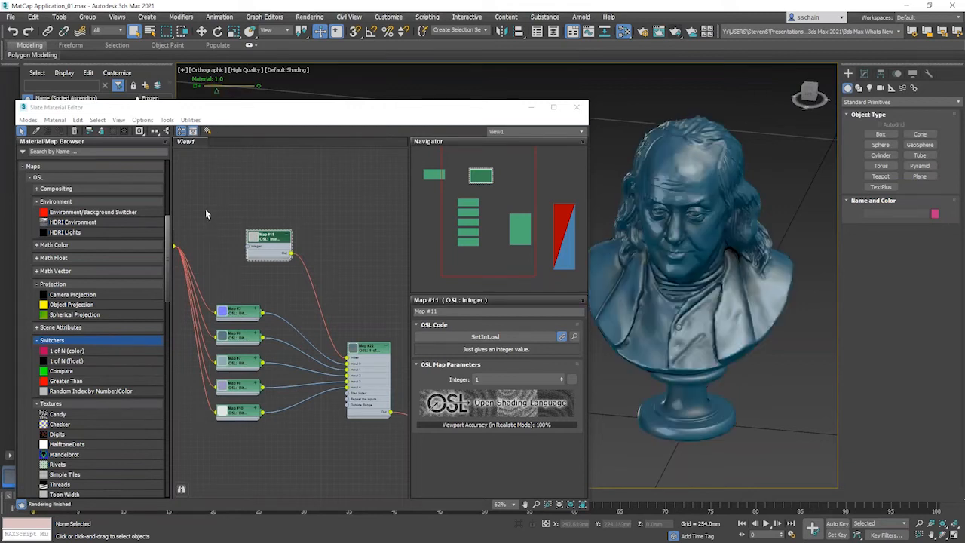
Examine the UVW MatCap map that feeds the five bitmap lookups, and look through the OSL map categories in the browser
{"action": "middle_click_drag", "start_coordinate": [206, 267], "coordinate": [313, 272]}
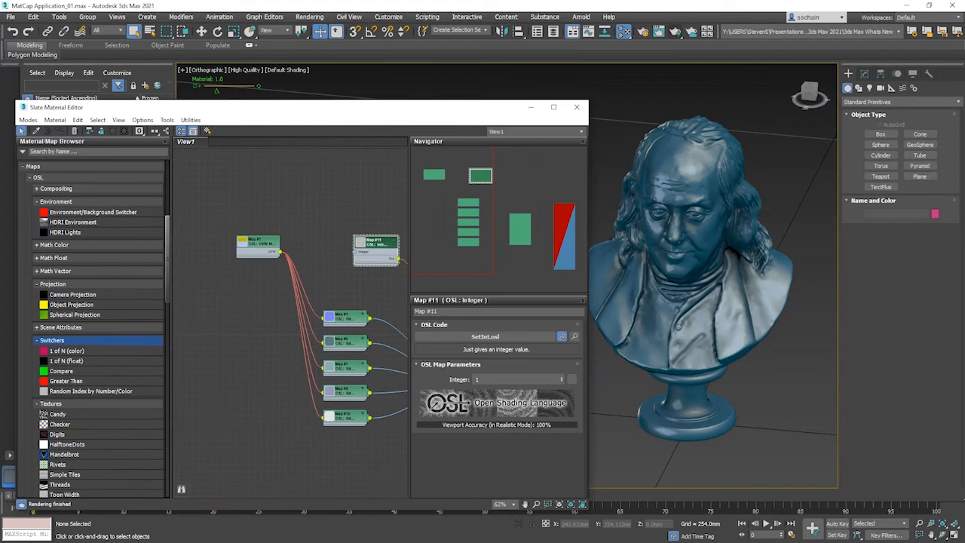
{"action": "double_click", "coordinate": [258, 242]}
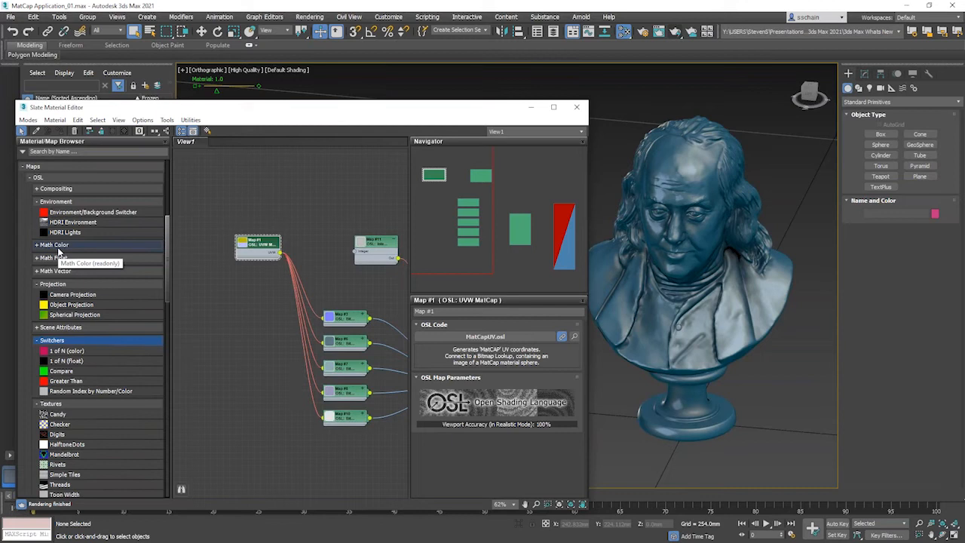
{"action": "scroll", "coordinate": [60, 257], "scroll_direction": "down", "scroll_amount": 4}
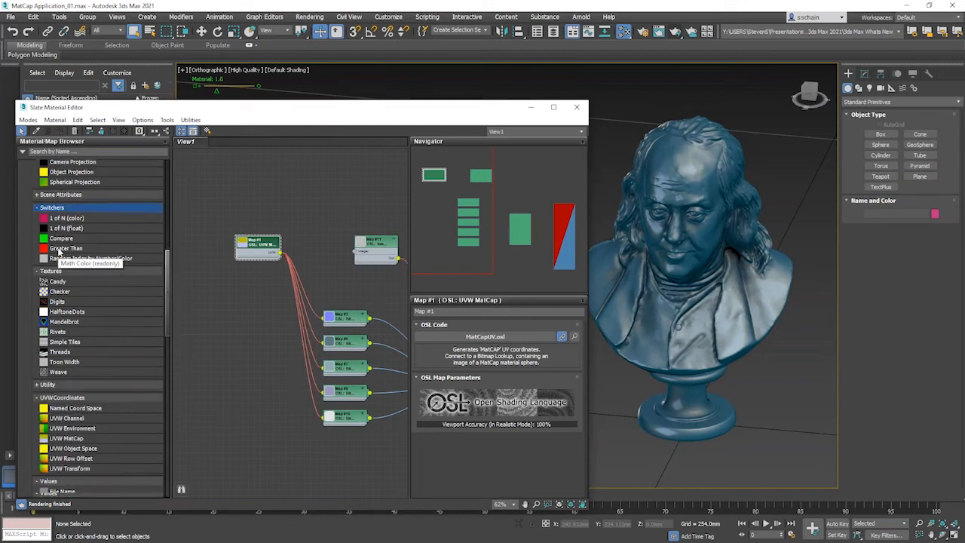
{"action": "scroll", "coordinate": [55, 204], "scroll_direction": "down", "scroll_amount": 2}
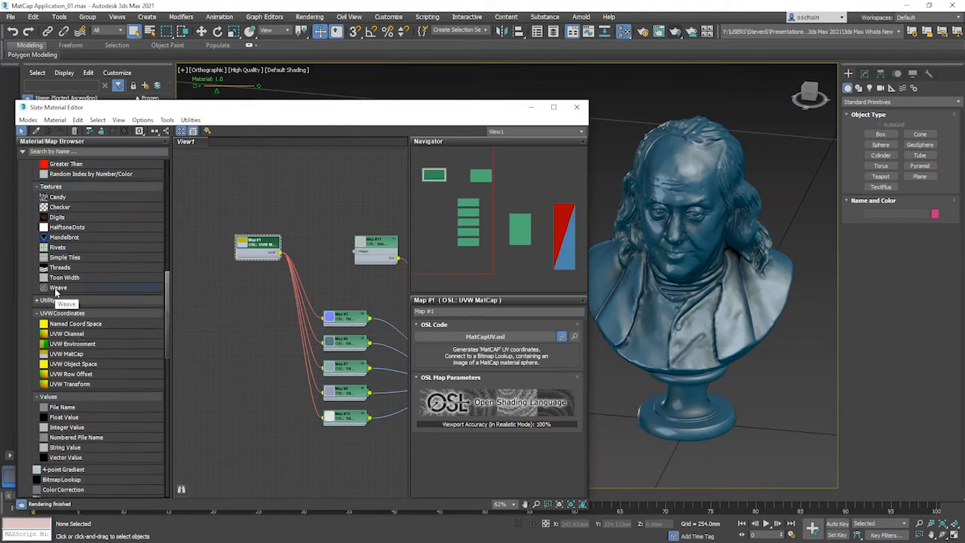
{"action": "scroll", "coordinate": [57, 291], "scroll_direction": "down", "scroll_amount": 5}
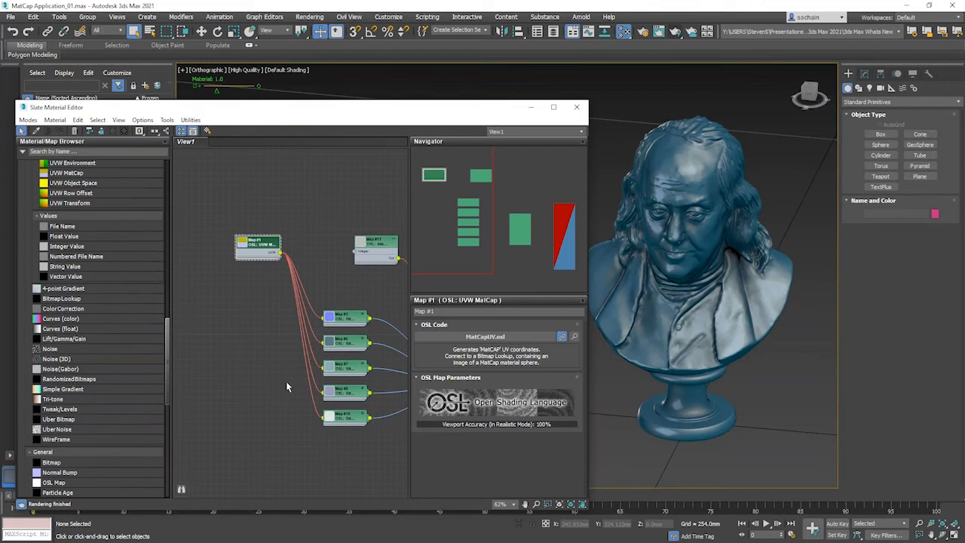
Add an OSL Uber Noise map beside the Physical Material and connect its Color output to the Bump Map input
{"action": "middle_click_drag", "start_coordinate": [305, 380], "coordinate": [166, 308]}
{"action": "middle_click_drag", "start_coordinate": [366, 366], "coordinate": [254, 304]}
{"action": "scroll", "coordinate": [273, 310], "scroll_direction": "up", "scroll_amount": 3}
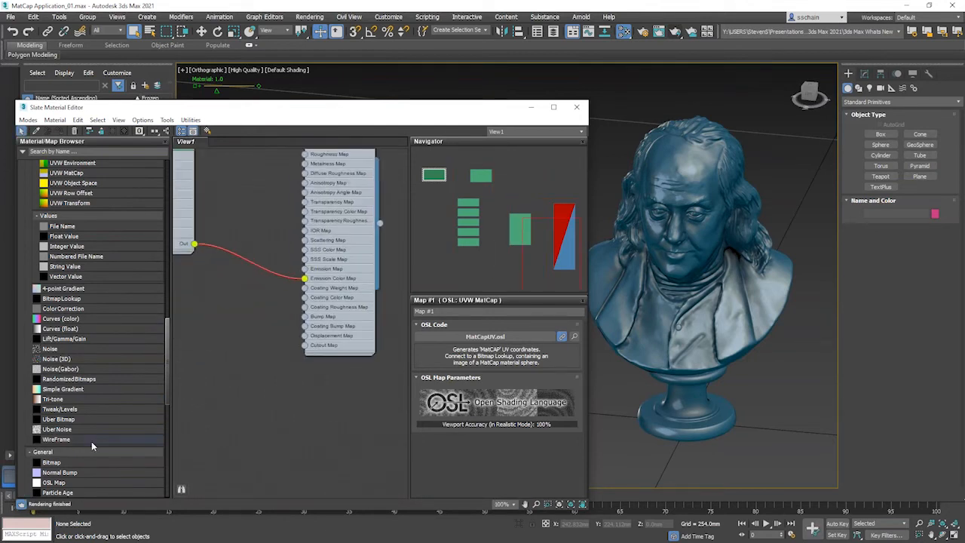
{"action": "left_click_drag", "start_coordinate": [45, 432], "coordinate": [210, 286]}
{"action": "left_click_drag", "start_coordinate": [244, 470], "coordinate": [304, 316]}
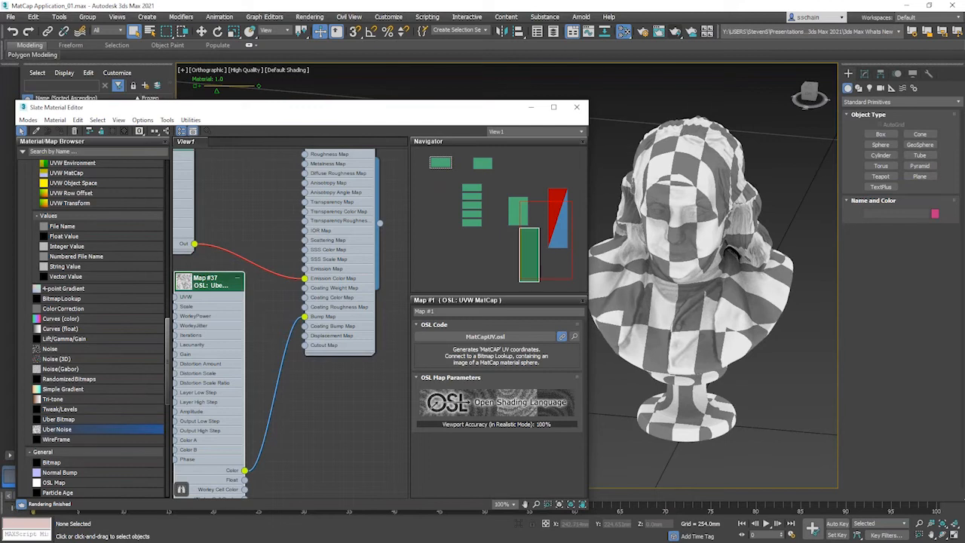
Show the Uber Noise map's parameters, choose a noise type, and review its fractal, layer distortion and step function settings
{"action": "double_click", "coordinate": [213, 291]}
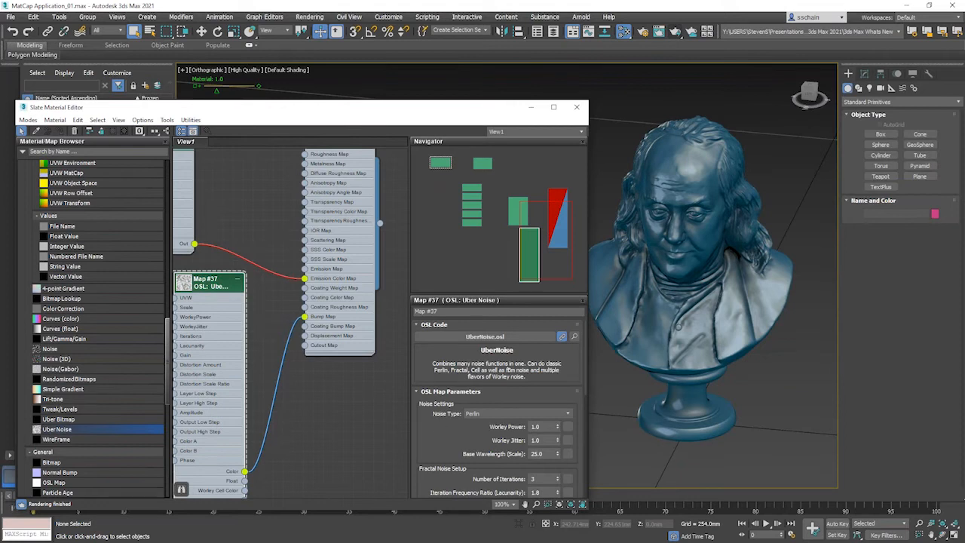
{"action": "left_click", "coordinate": [498, 415]}
{"action": "left_click", "coordinate": [489, 443]}
{"action": "left_click_drag", "start_coordinate": [471, 437], "coordinate": [471, 317]}
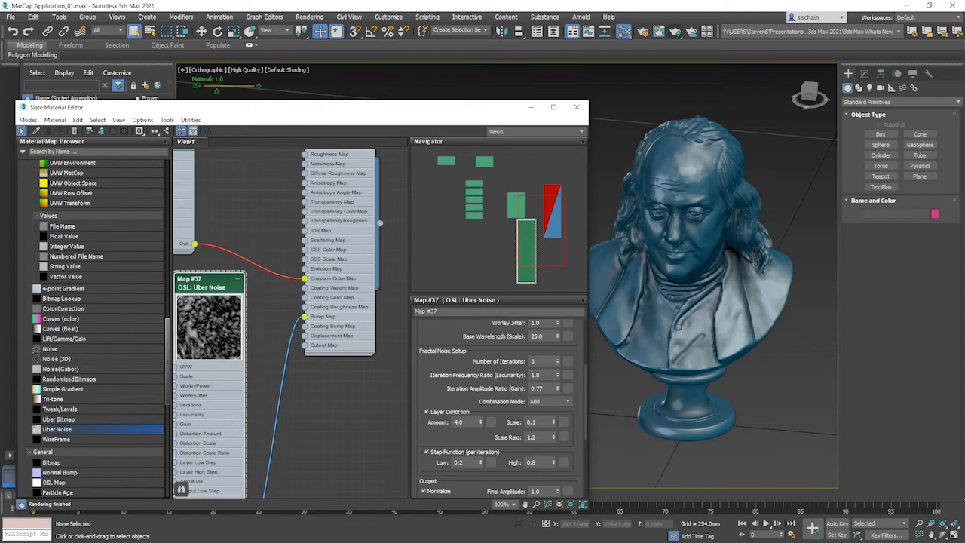
Disconnect the 1 of N map from the Emission Color Map input and add an OSL Simple Gradient map beside the Physical Material
{"action": "left_click", "coordinate": [287, 281]}
{"action": "key", "text": "Delete"}
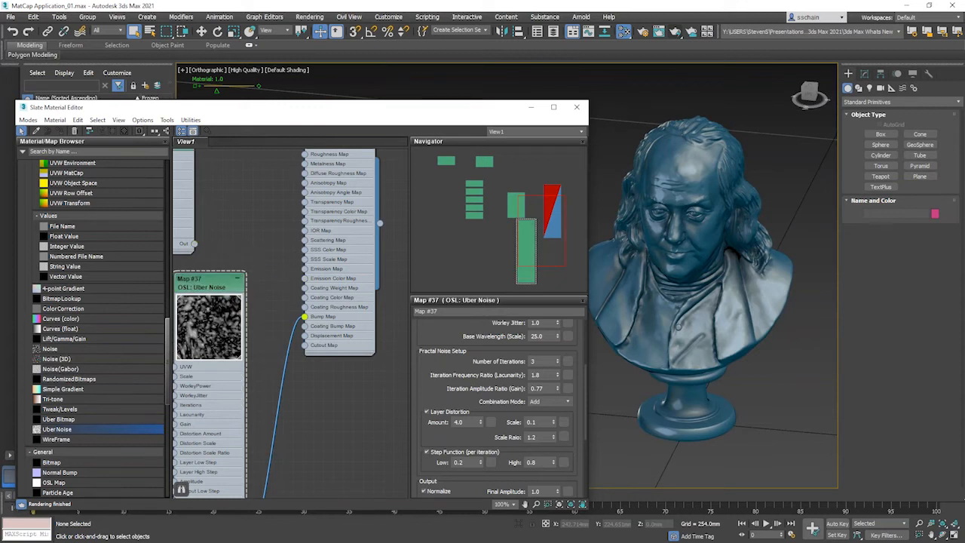
{"action": "scroll", "coordinate": [272, 208], "scroll_direction": "down", "scroll_amount": 1}
{"action": "middle_click_drag", "start_coordinate": [273, 208], "coordinate": [285, 277]}
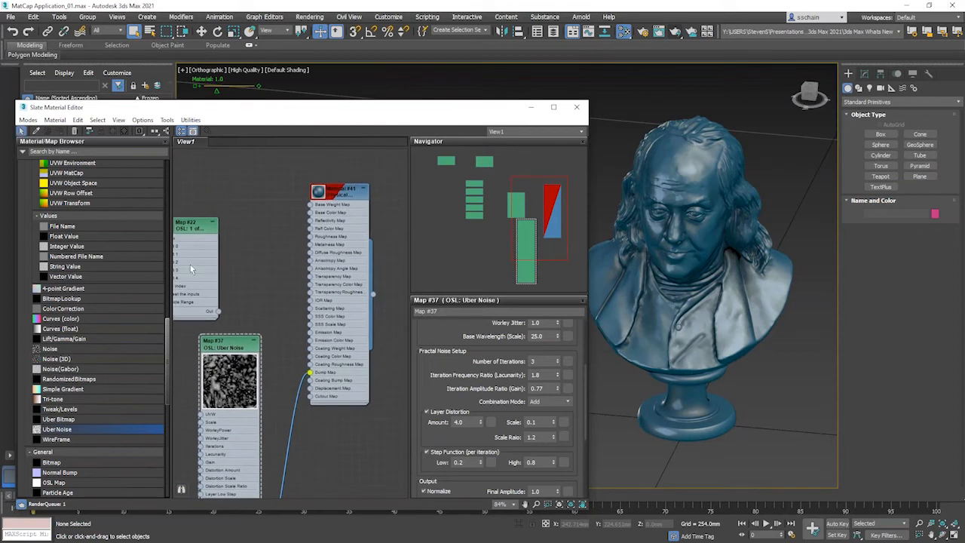
{"action": "left_click_drag", "start_coordinate": [64, 389], "coordinate": [252, 201]}
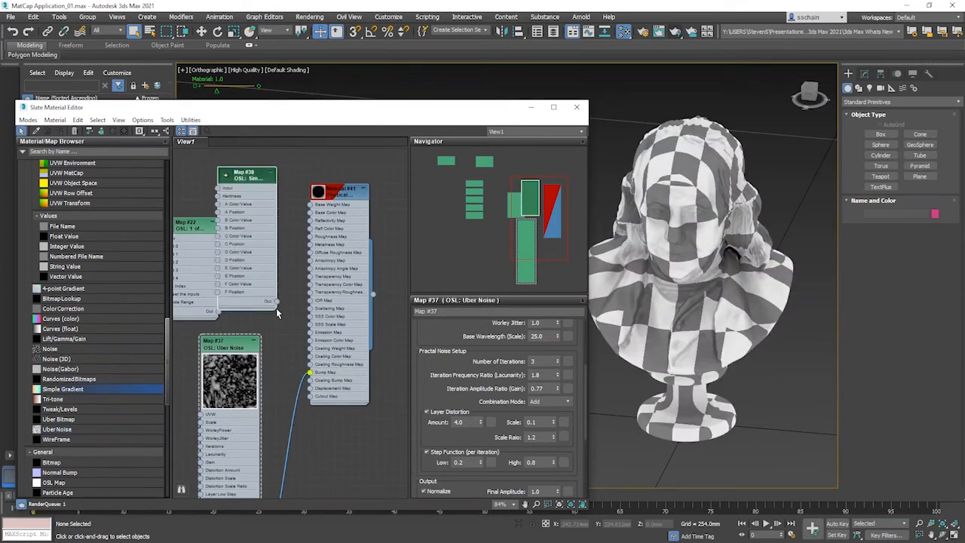
Disconnect Uber Noise from the Bump Map input, connect Simple Gradient to the Base Color Map input, and show the gradient's parameters
{"action": "double_click", "coordinate": [340, 192]}
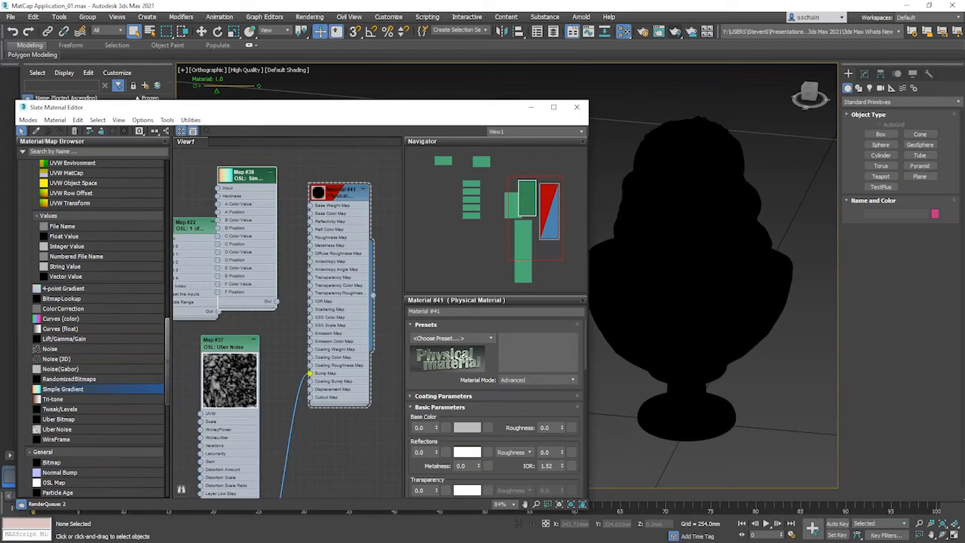
{"action": "left_click", "coordinate": [296, 405]}
{"action": "key", "text": "Delete"}
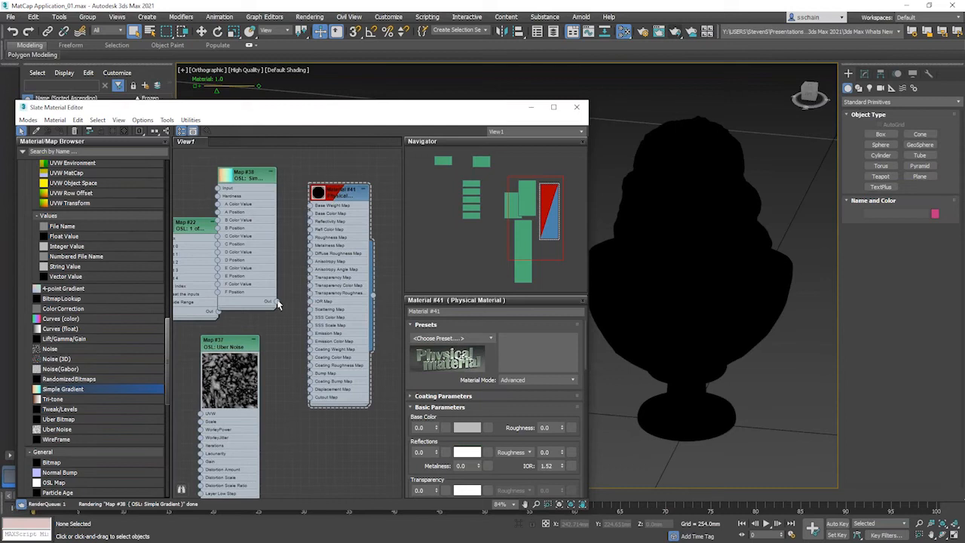
{"action": "left_click_drag", "start_coordinate": [277, 303], "coordinate": [310, 215]}
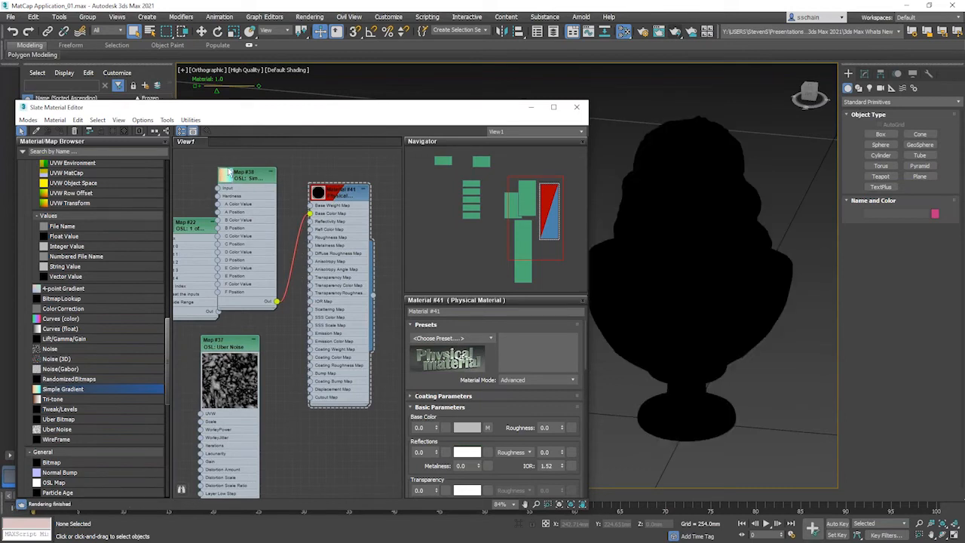
{"action": "double_click", "coordinate": [251, 177]}
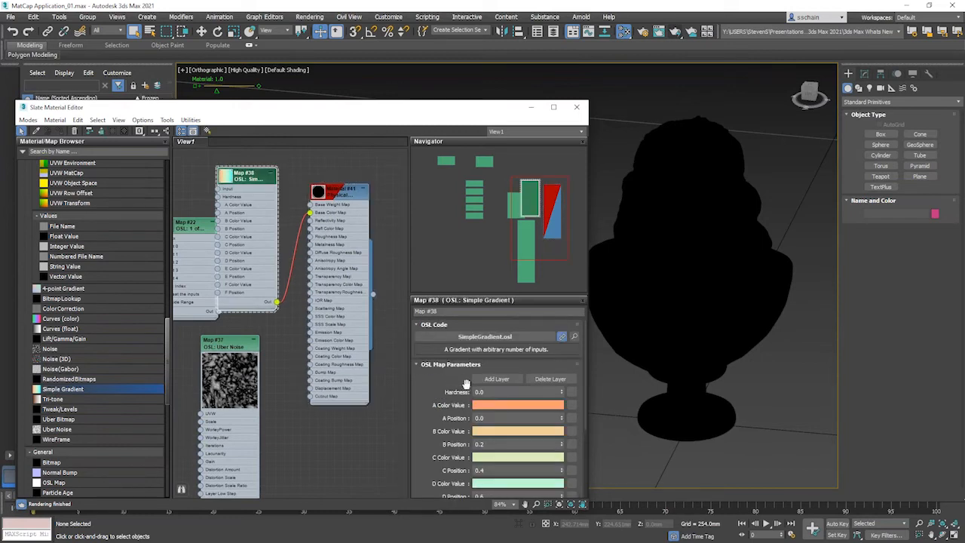
Review the Simple Gradient's color layers, add an OSL UVW Channel map, and connect its UVW output to the gradient's Input
{"action": "scroll", "coordinate": [462, 386], "scroll_direction": "down", "scroll_amount": 2}
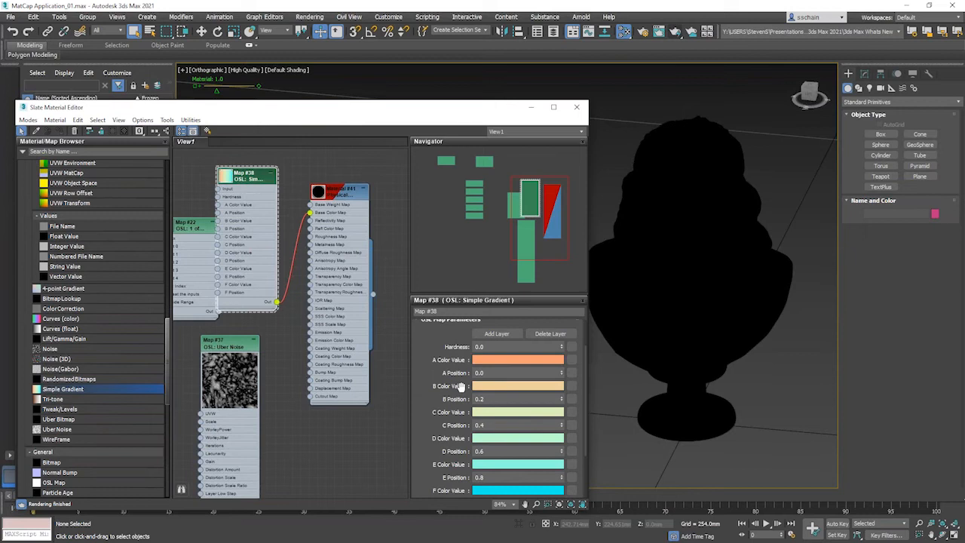
{"action": "scroll", "coordinate": [461, 386], "scroll_direction": "up", "scroll_amount": 2}
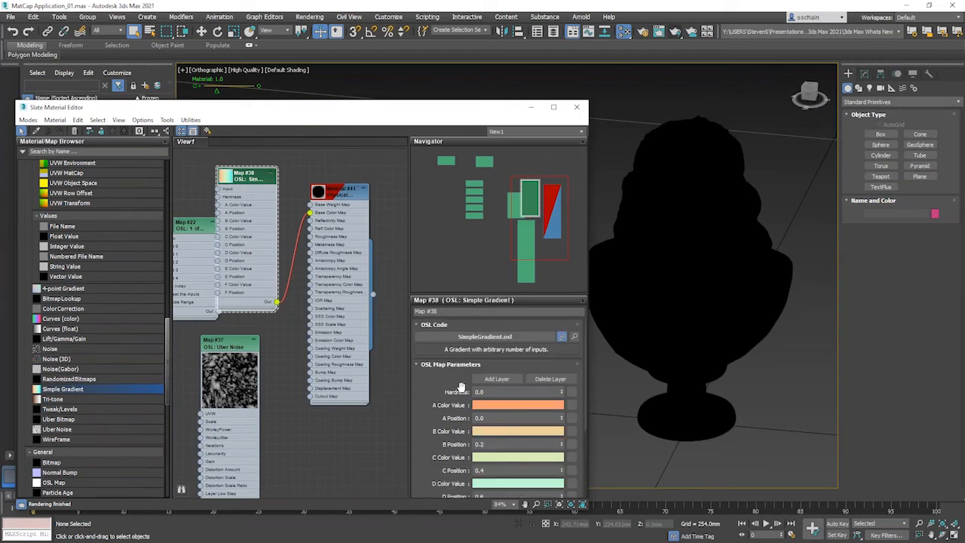
{"action": "scroll", "coordinate": [446, 389], "scroll_direction": "down", "scroll_amount": 5}
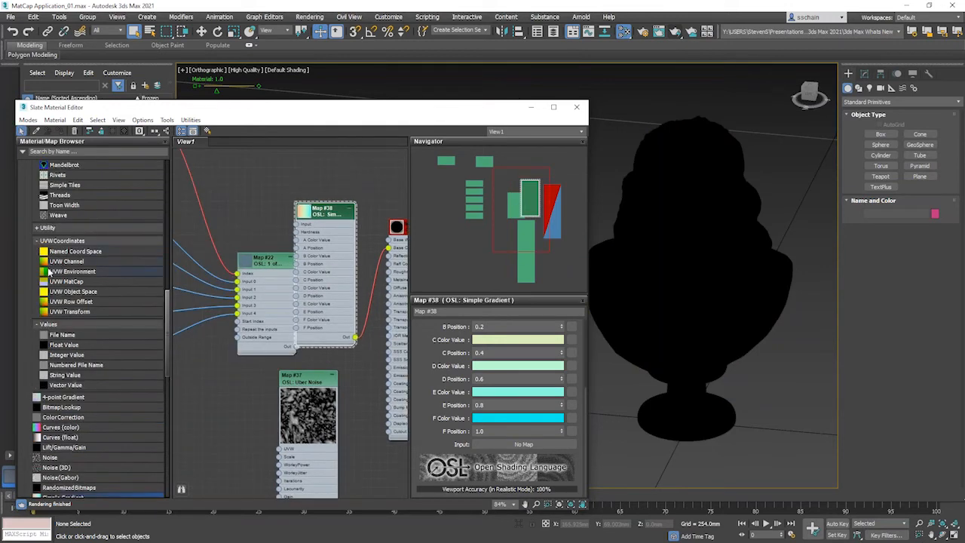
{"action": "left_click", "coordinate": [55, 264]}
{"action": "left_click_drag", "start_coordinate": [55, 264], "coordinate": [242, 185]}
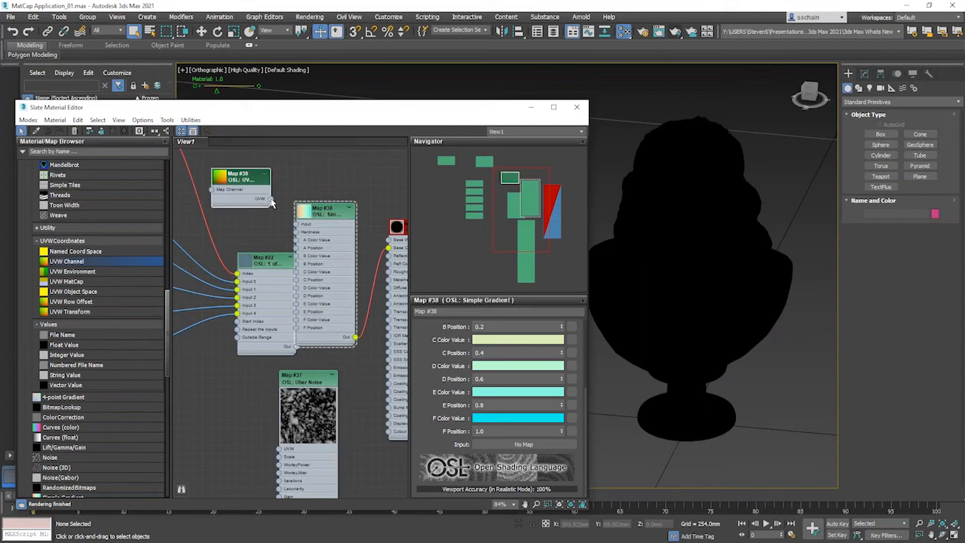
{"action": "left_click_drag", "start_coordinate": [271, 200], "coordinate": [296, 225]}
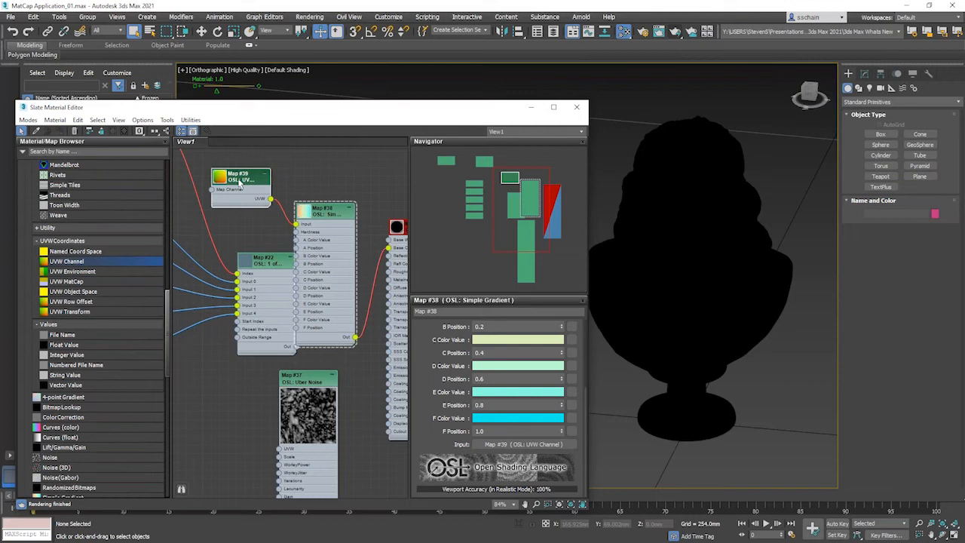
{"action": "scroll", "coordinate": [260, 235], "scroll_direction": "down", "scroll_amount": 5}
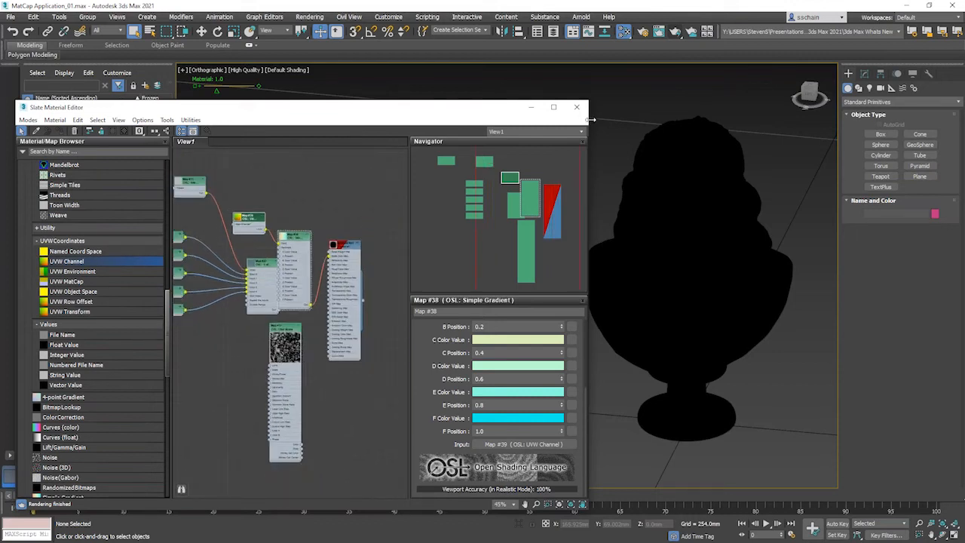
Close the Slate Material Editor and open the Projection.max scene
{"action": "left_click", "coordinate": [577, 106]}
{"action": "left_click", "coordinate": [13, 16]}
{"action": "left_click", "coordinate": [30, 54]}
{"action": "left_click", "coordinate": [480, 302]}
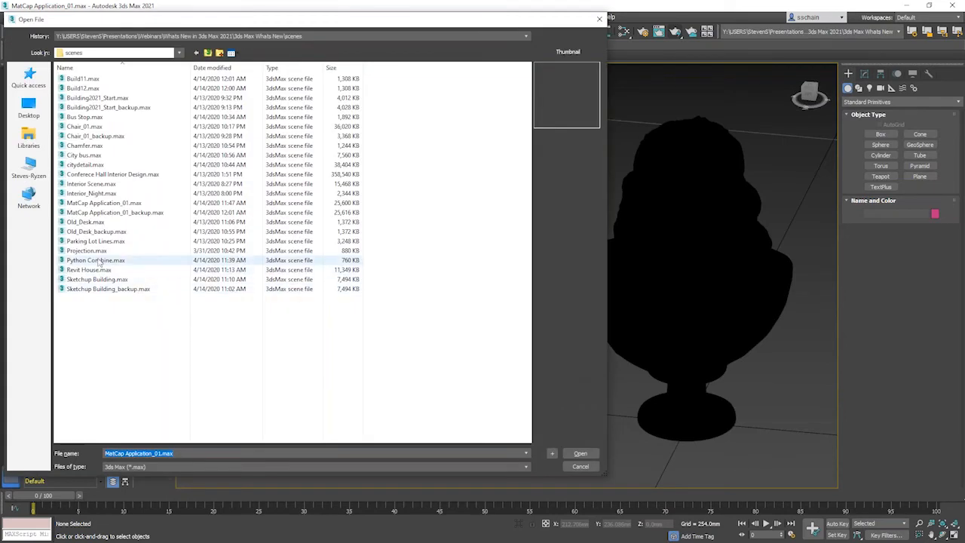
{"action": "double_click", "coordinate": [94, 252]}
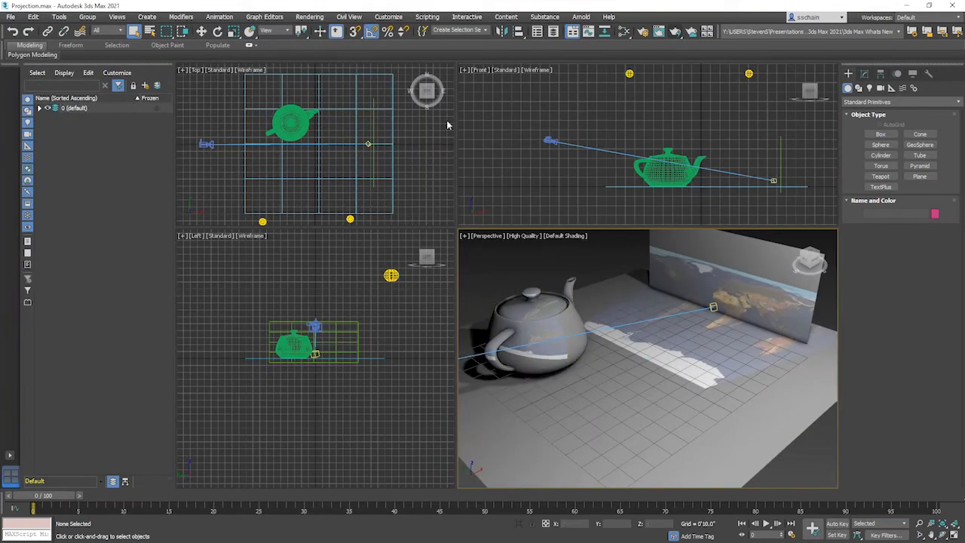
Open the Slate Material Editor and show the OSL Camera Projection map's parameters in the teapot scene's material network
{"action": "left_click", "coordinate": [623, 30]}
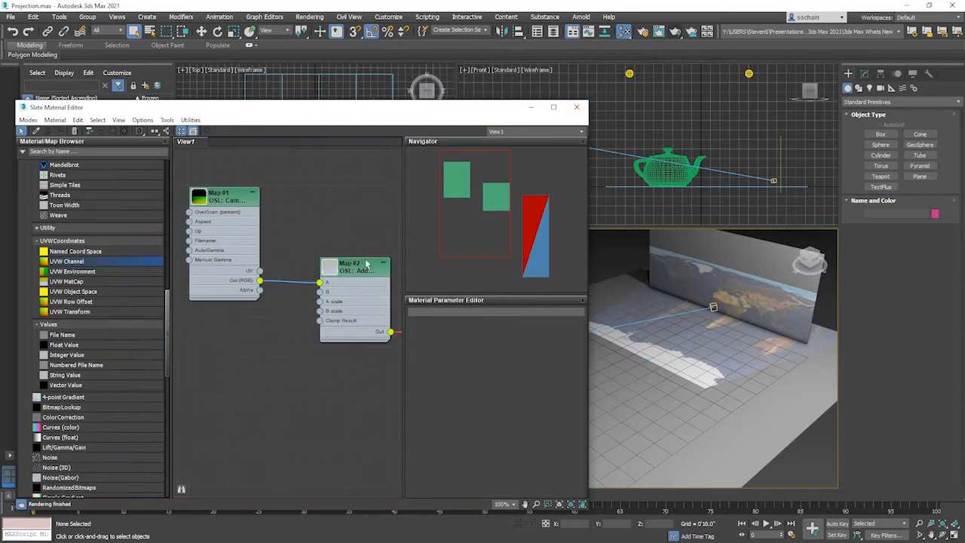
{"action": "scroll", "coordinate": [305, 245], "scroll_direction": "down", "scroll_amount": 3}
{"action": "middle_click_drag", "start_coordinate": [367, 226], "coordinate": [298, 217]}
{"action": "scroll", "coordinate": [367, 226], "scroll_direction": "down", "scroll_amount": 2}
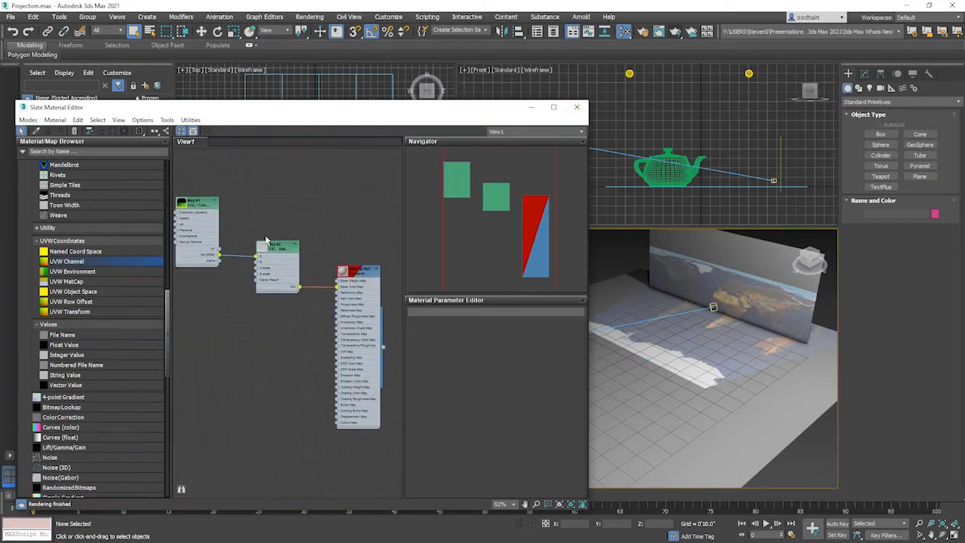
{"action": "scroll", "coordinate": [101, 291], "scroll_direction": "up", "scroll_amount": 10}
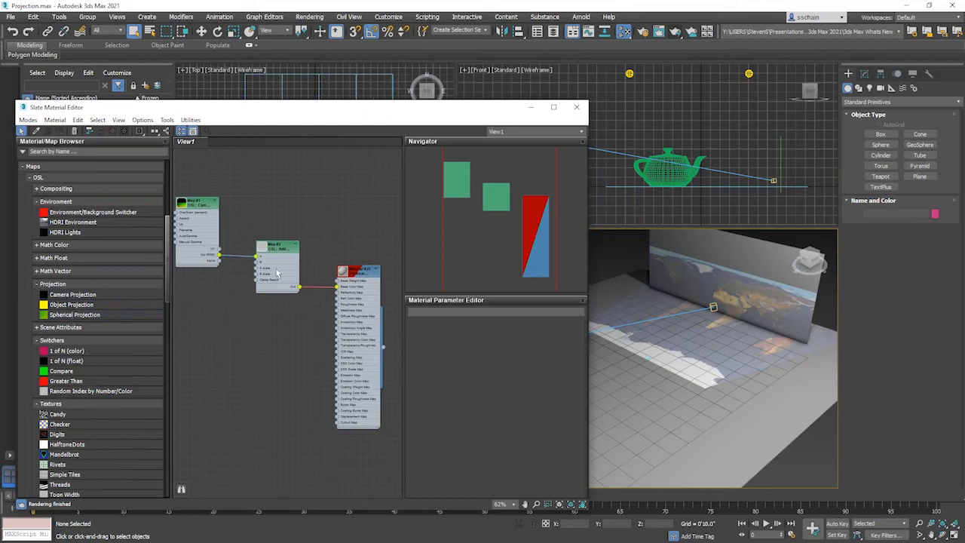
{"action": "double_click", "coordinate": [198, 208]}
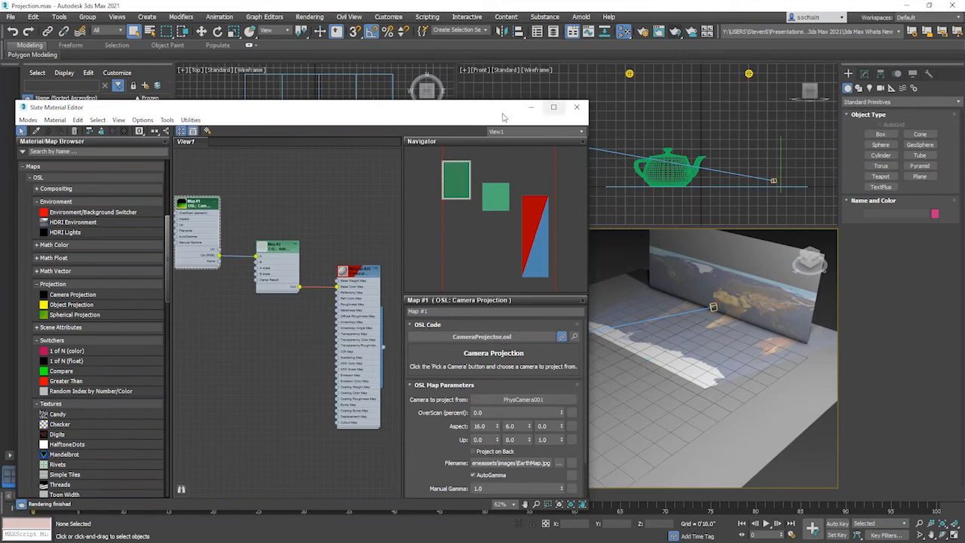
Move the projection camera's target around in the Front viewport, first below the floor plane and then back up near the wall
{"action": "left_click_drag", "start_coordinate": [460, 119], "coordinate": [343, 144]}
{"action": "left_click", "coordinate": [774, 182]}
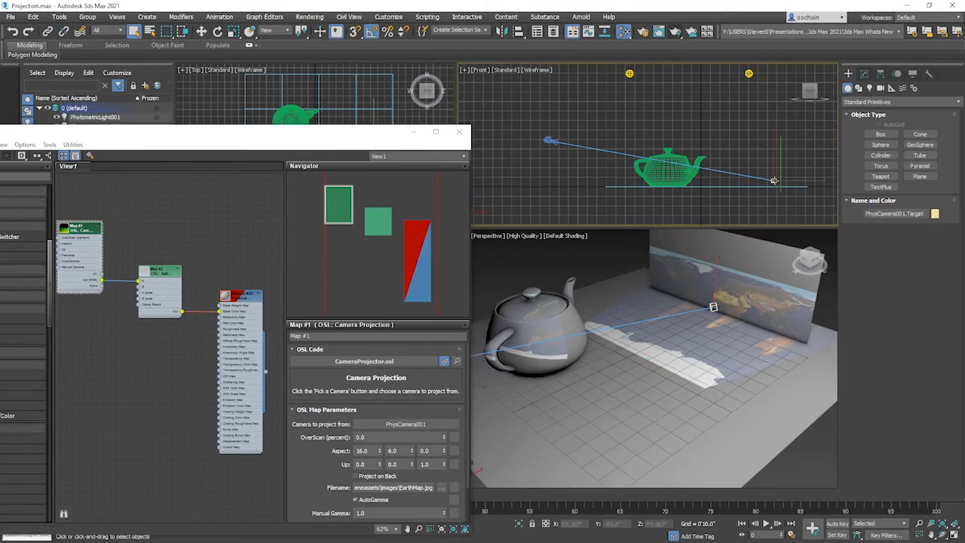
{"action": "right_click", "coordinate": [775, 181]}
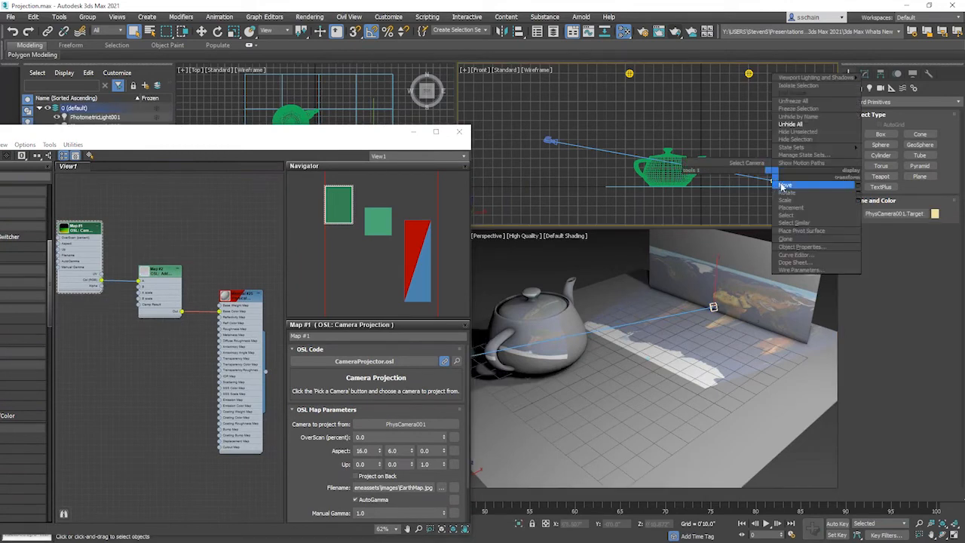
{"action": "left_click", "coordinate": [783, 186]}
{"action": "mouse_move", "coordinate": [782, 174]}
{"action": "left_mouse_down"}
{"action": "mouse_move", "coordinate": [760, 218]}
{"action": "mouse_move", "coordinate": [778, 191]}
{"action": "left_mouse_up"}
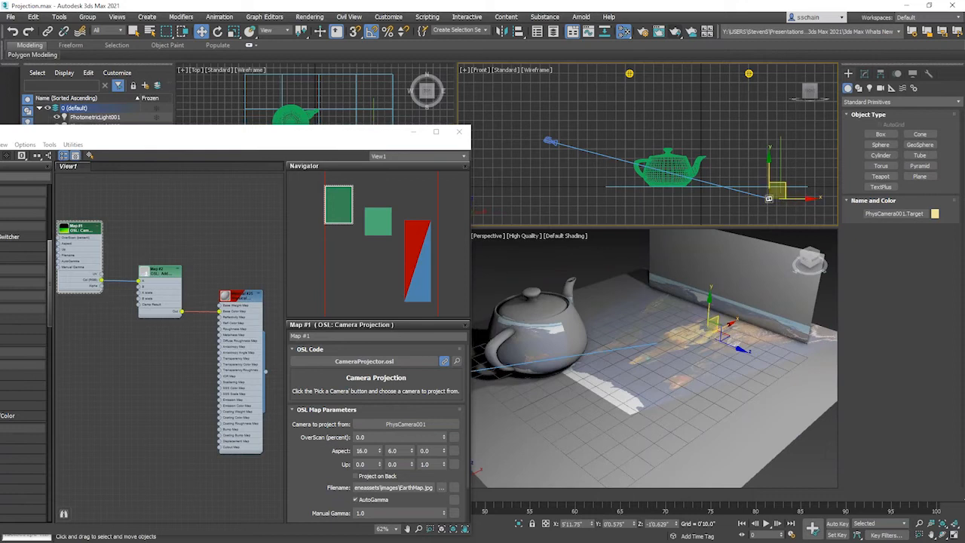
{"action": "left_click_drag", "start_coordinate": [786, 194], "coordinate": [793, 181]}
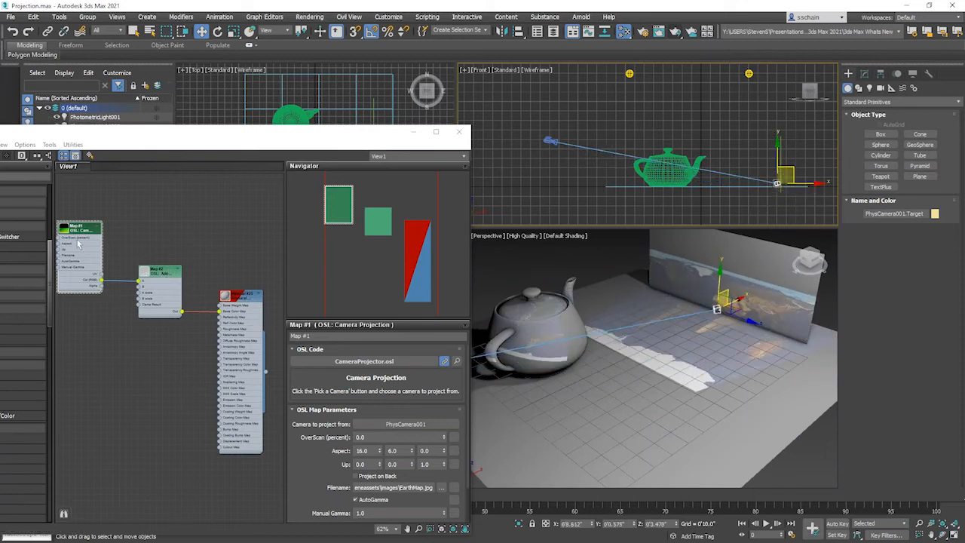
Review the parameters of the Add (color) map and the Physical Material, and close the Slate Material Editor
{"action": "double_click", "coordinate": [160, 274]}
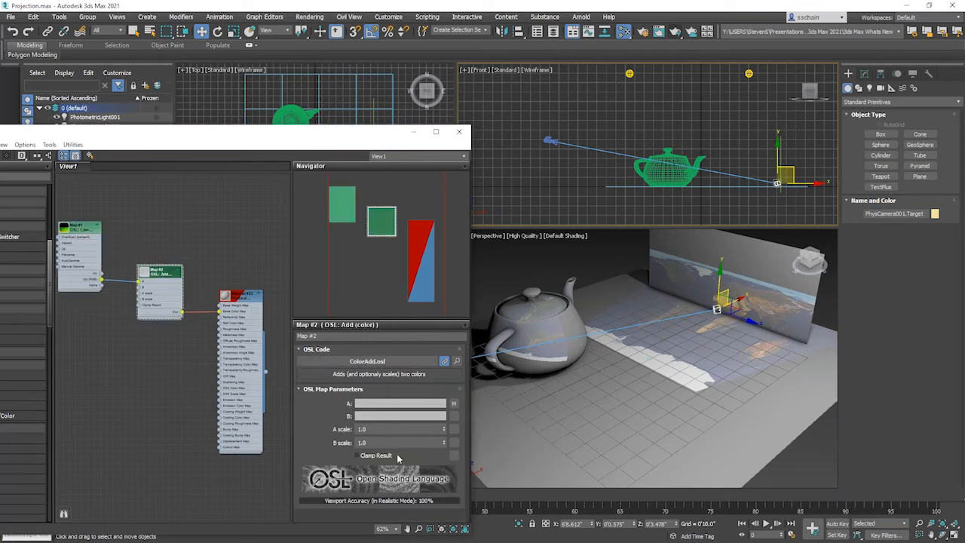
{"action": "double_click", "coordinate": [243, 294]}
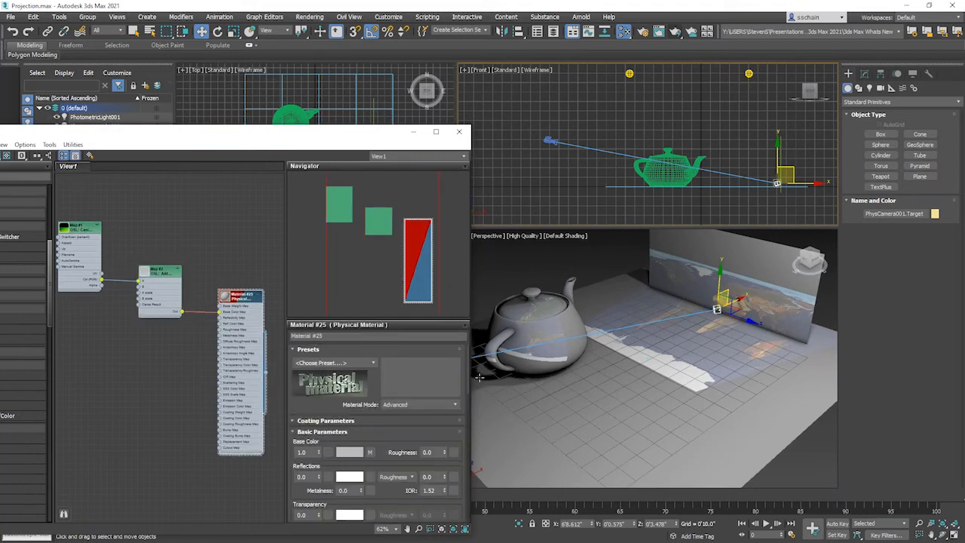
{"action": "left_click", "coordinate": [459, 132]}
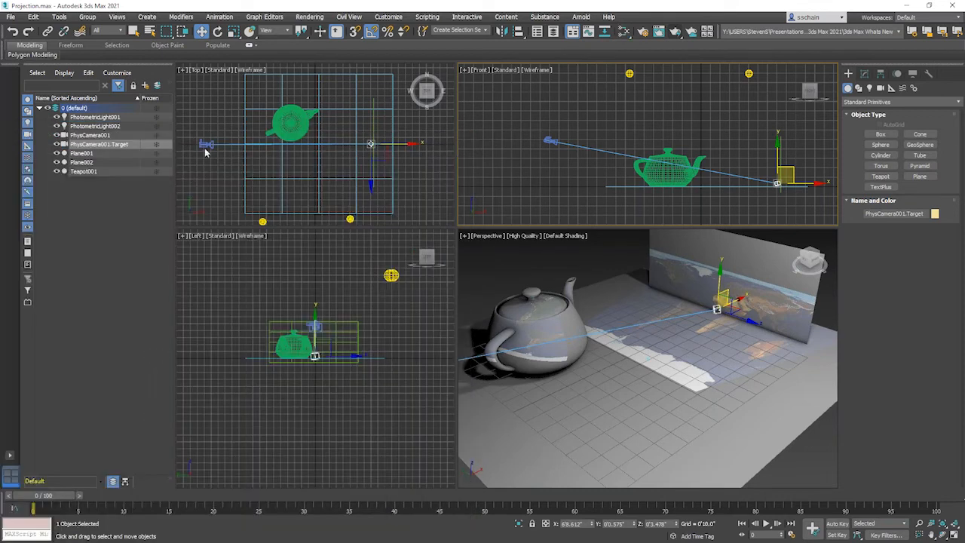
Reset the projection scene to an empty untitled scene
{"action": "left_click", "coordinate": [10, 17]}
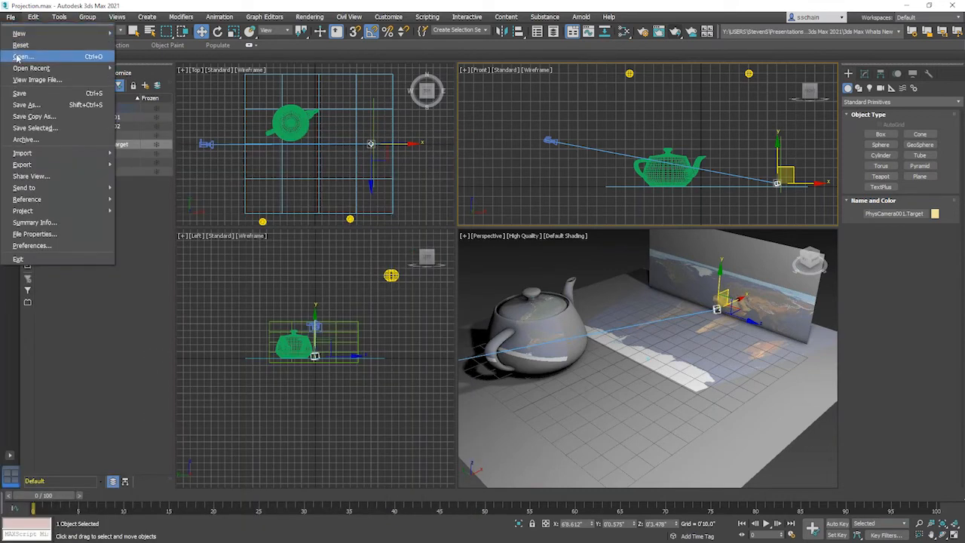
{"action": "left_click", "coordinate": [20, 45]}
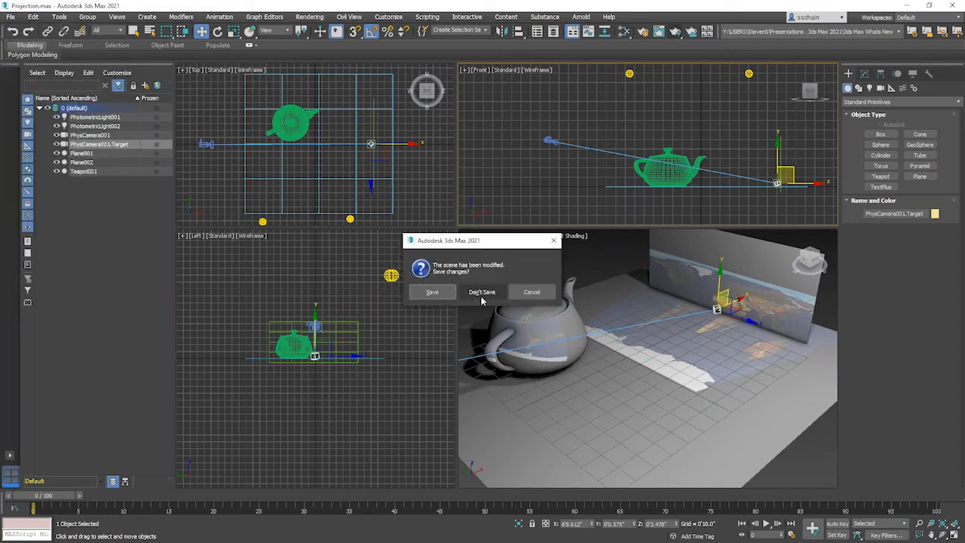
{"action": "left_click", "coordinate": [454, 293]}
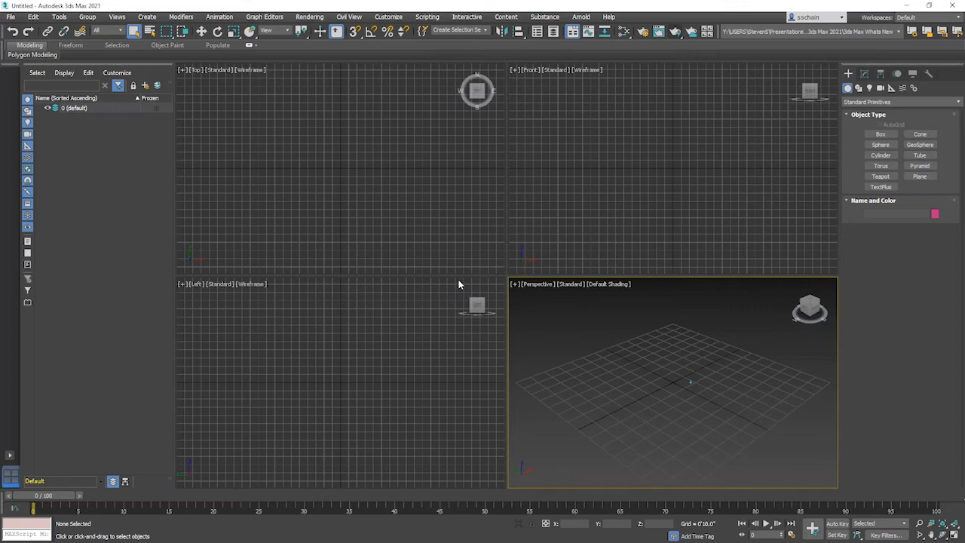
Import building.skp with Z-Up axis, Use Groups hierarchy, preserved layers, cameras, textures and hidden objects
{"action": "left_click", "coordinate": [10, 16]}
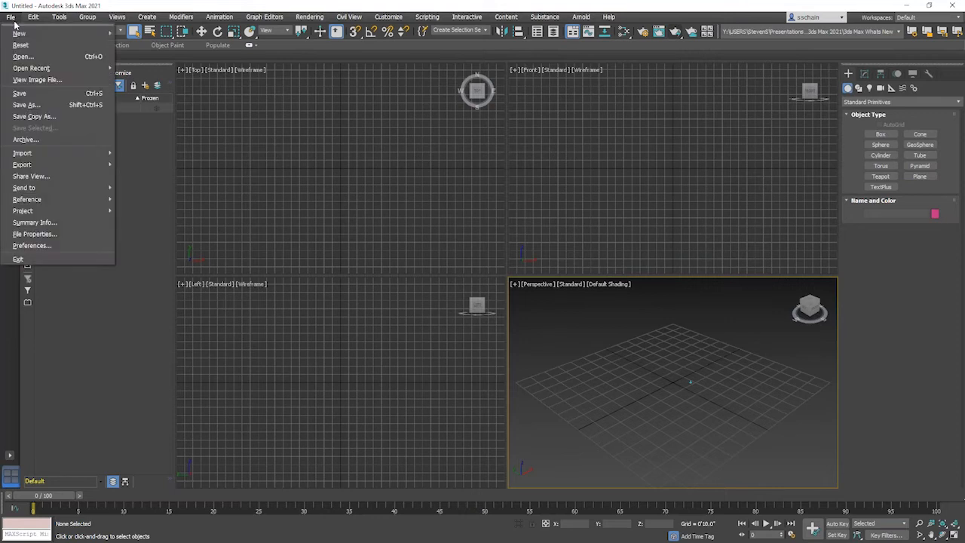
{"action": "mouse_move", "coordinate": [41, 155]}
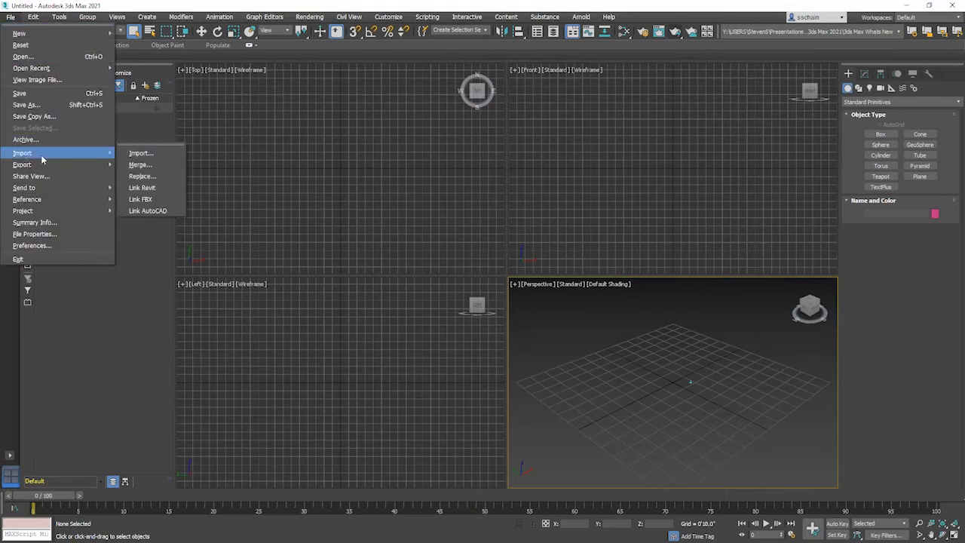
{"action": "left_click", "coordinate": [139, 158]}
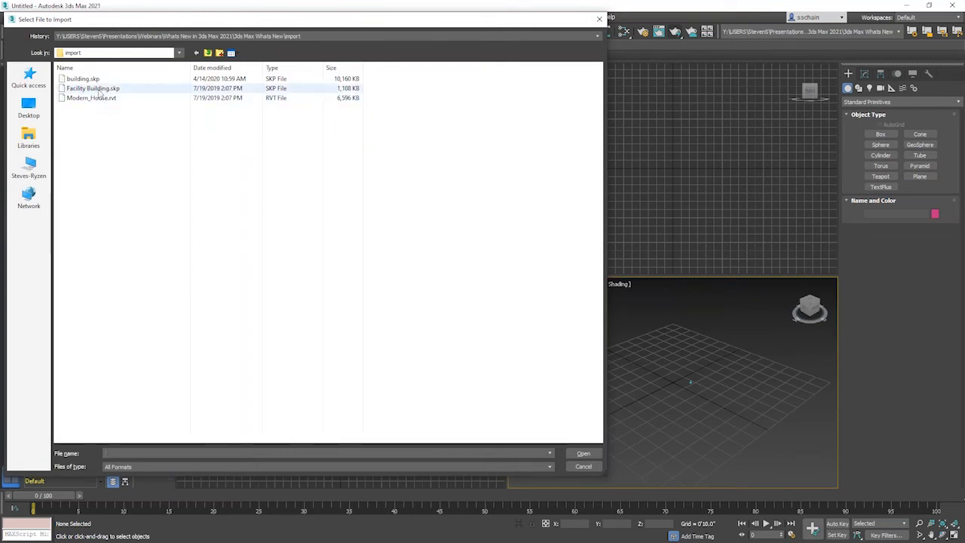
{"action": "left_click", "coordinate": [98, 89]}
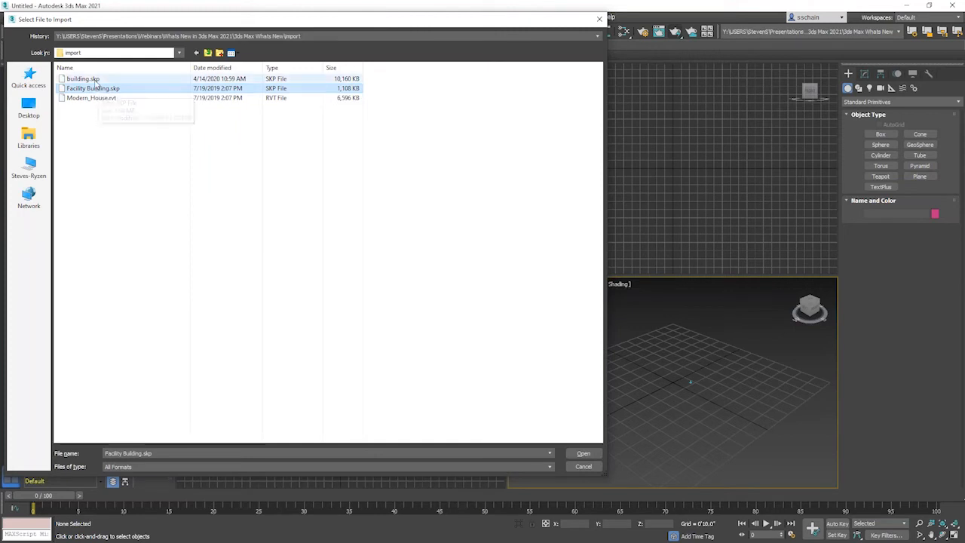
{"action": "double_click", "coordinate": [97, 83]}
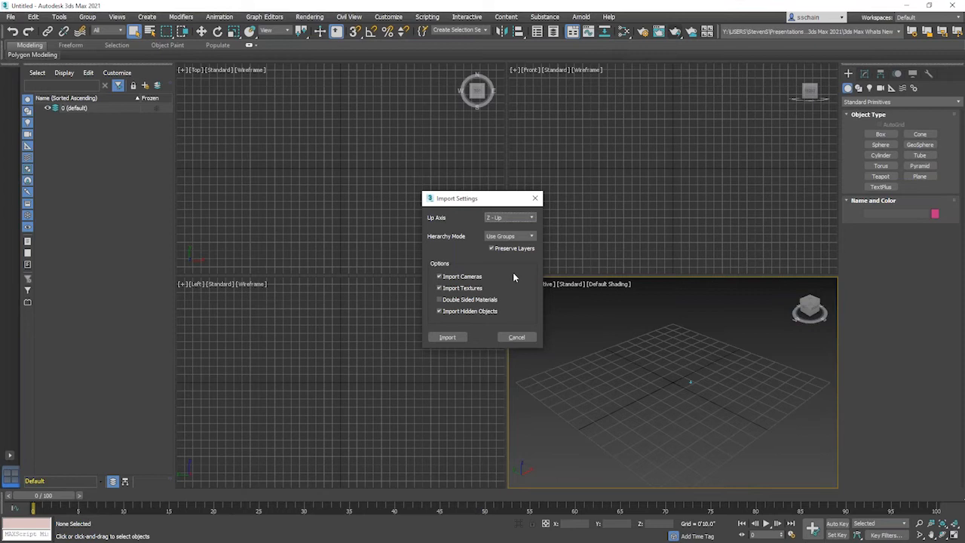
{"action": "left_click", "coordinate": [452, 337]}
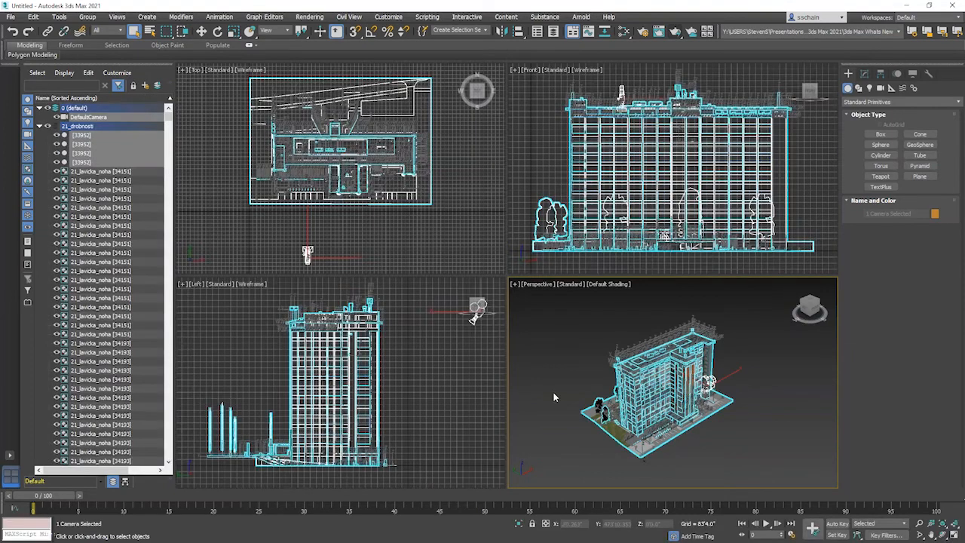
Deselect everything and examine the imported building's facade and roof in the Perspective viewport
{"action": "left_click", "coordinate": [553, 394]}
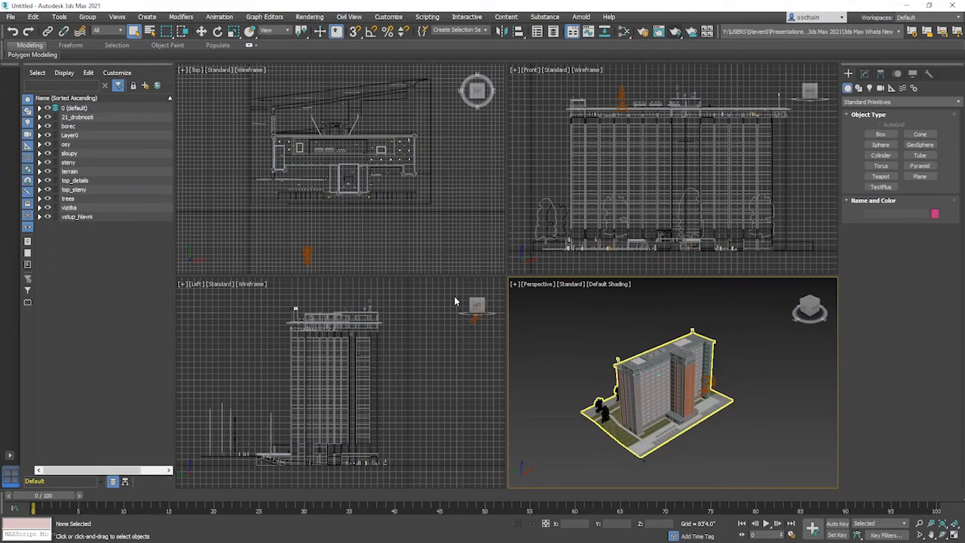
{"action": "scroll", "coordinate": [330, 181], "scroll_direction": "up", "scroll_amount": 2}
{"action": "scroll", "coordinate": [330, 180], "scroll_direction": "up", "scroll_amount": 3}
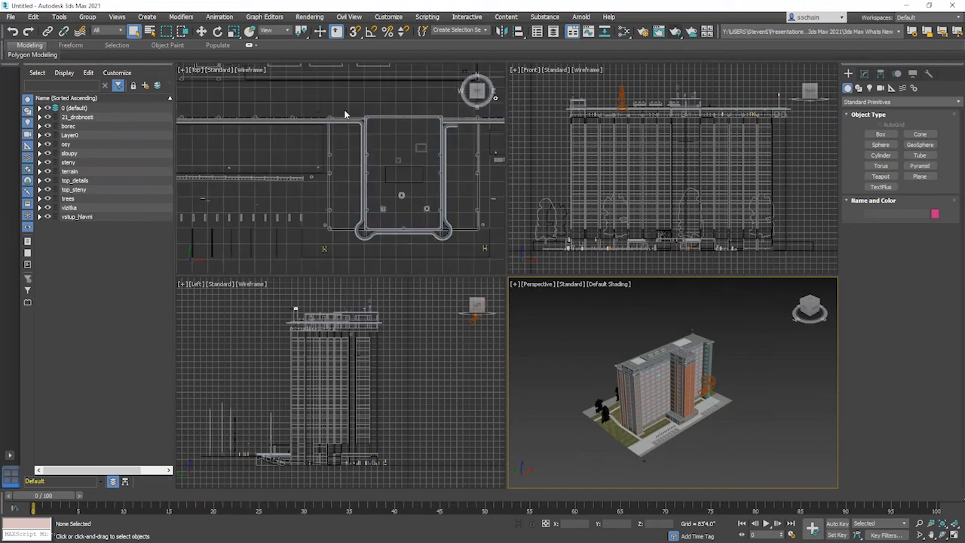
{"action": "scroll", "coordinate": [693, 400], "scroll_direction": "up", "scroll_amount": 5}
{"action": "scroll", "coordinate": [631, 367], "scroll_direction": "down", "scroll_amount": 3}
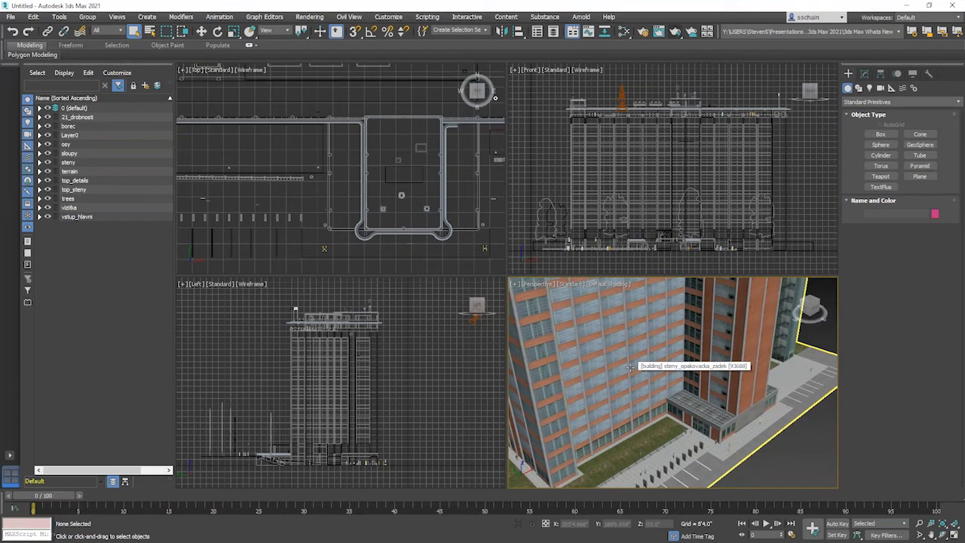
{"action": "scroll", "coordinate": [630, 367], "scroll_direction": "down", "scroll_amount": 3}
{"action": "middle_click_drag", "start_coordinate": [626, 377], "coordinate": [630, 433], "text": "alt"}
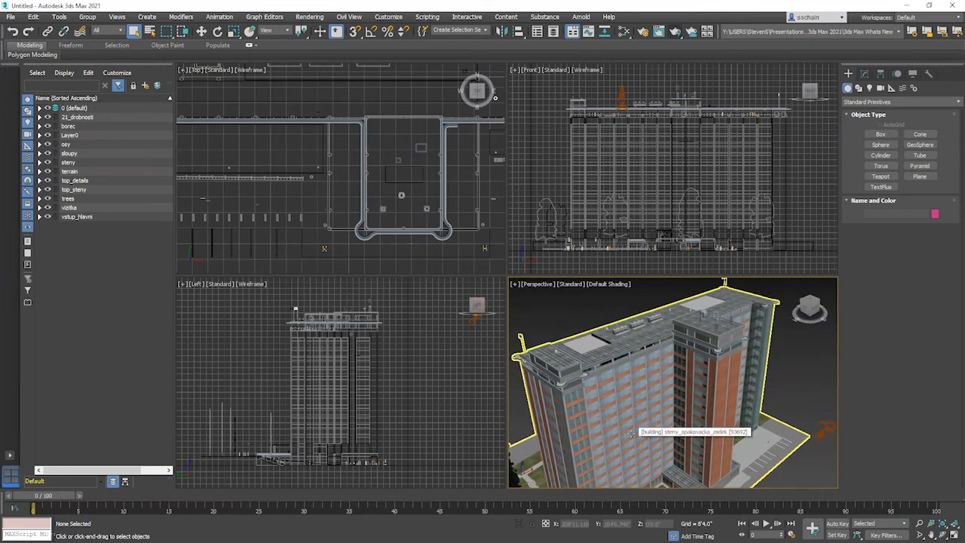
Reset the imported building scene to an empty untitled scene
{"action": "left_click", "coordinate": [10, 17]}
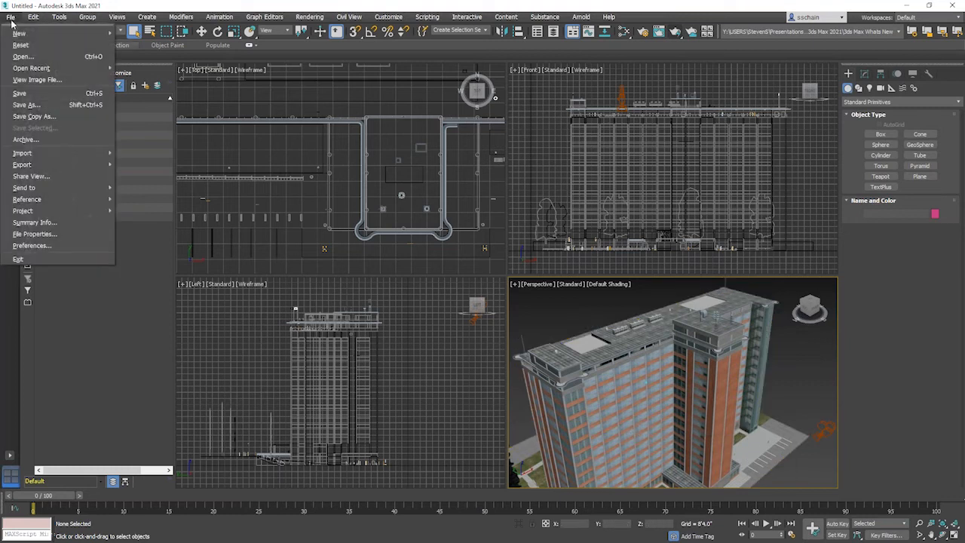
{"action": "left_click", "coordinate": [21, 45]}
{"action": "left_click", "coordinate": [458, 292]}
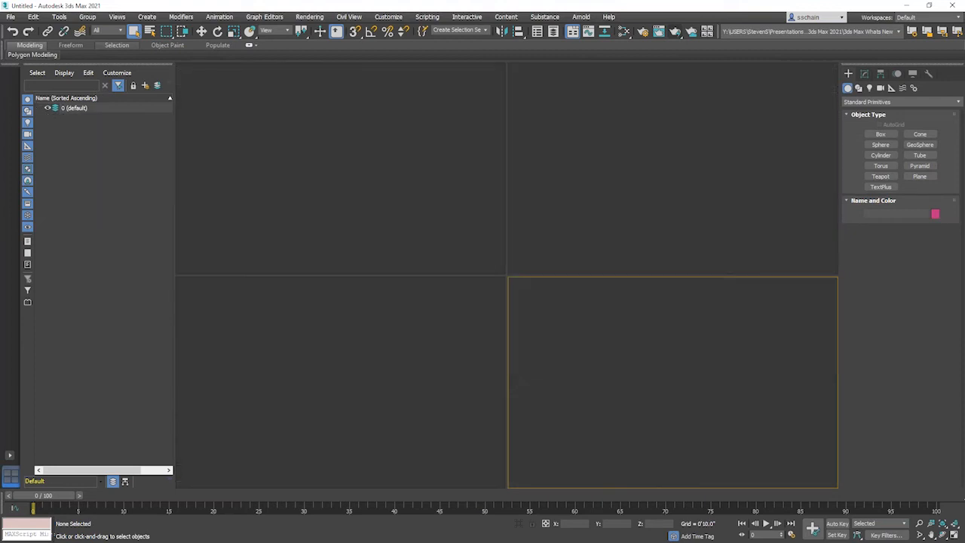
Link the Revit file Modern_House.rvt using its {3D} view and the Autodesk Revit - Do Not Combine Entities preset
{"action": "left_click", "coordinate": [10, 17]}
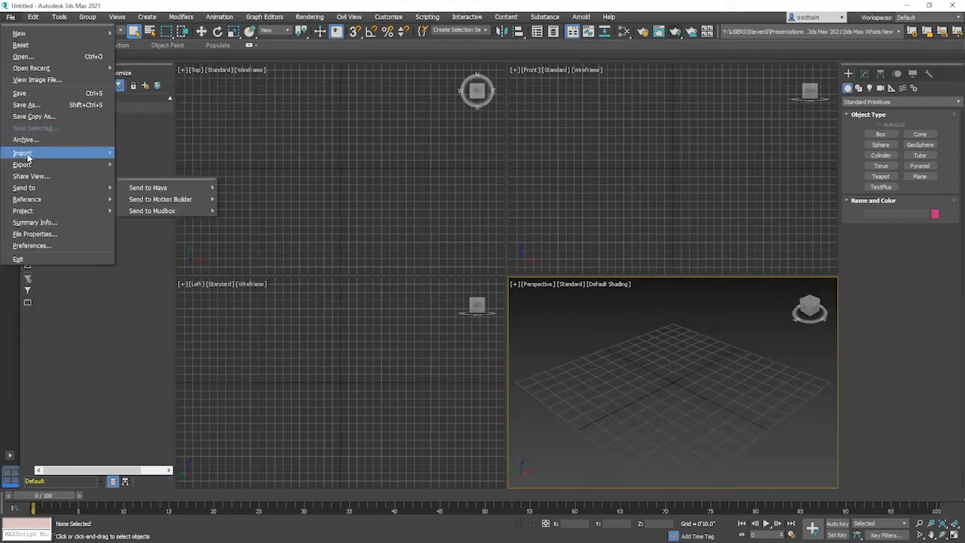
{"action": "mouse_move", "coordinate": [26, 153]}
{"action": "left_click", "coordinate": [135, 188]}
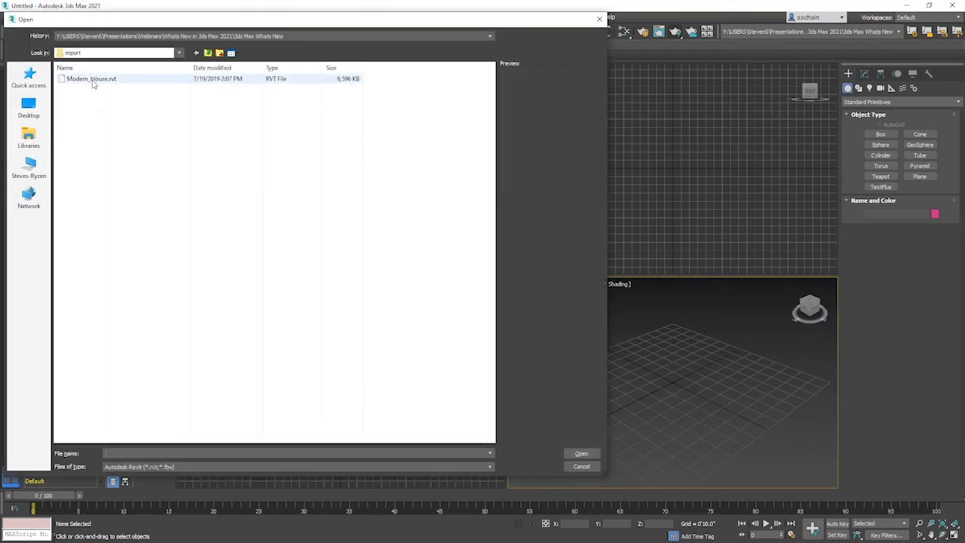
{"action": "left_click", "coordinate": [91, 79]}
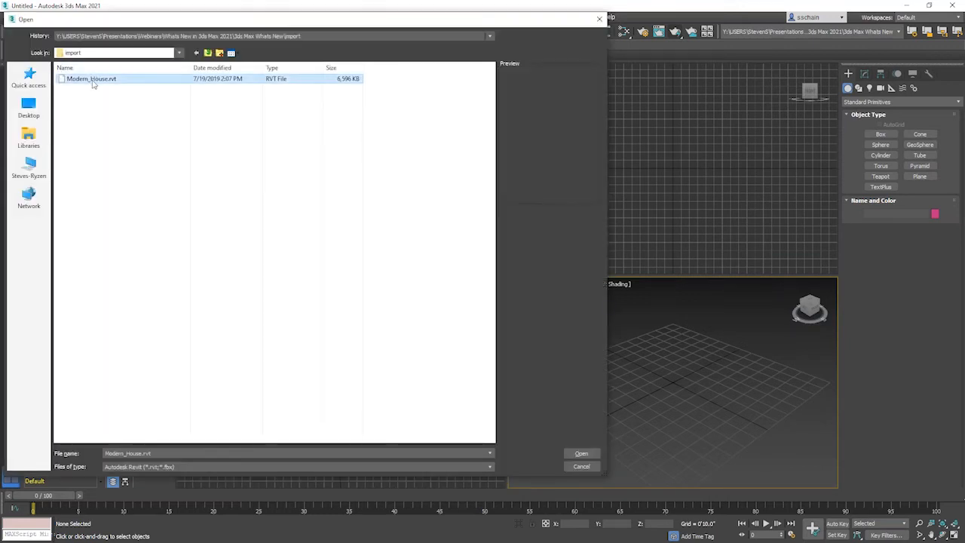
{"action": "left_click", "coordinate": [582, 453]}
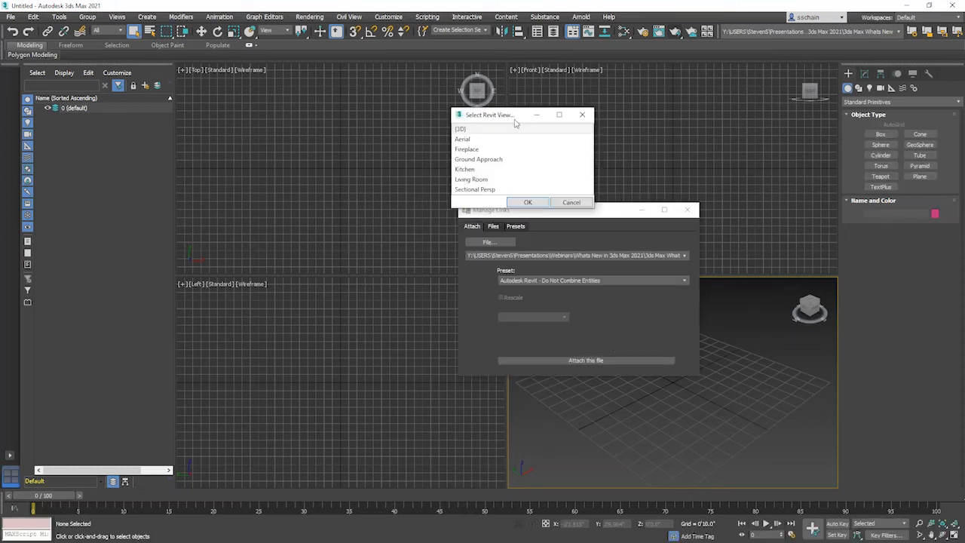
{"action": "left_click", "coordinate": [477, 129]}
{"action": "left_click", "coordinate": [527, 203]}
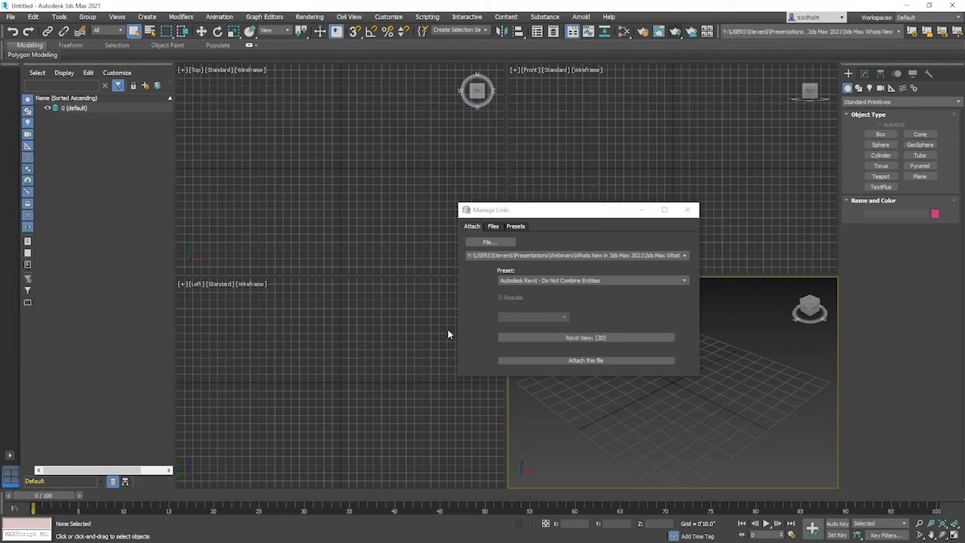
{"action": "left_click", "coordinate": [595, 360]}
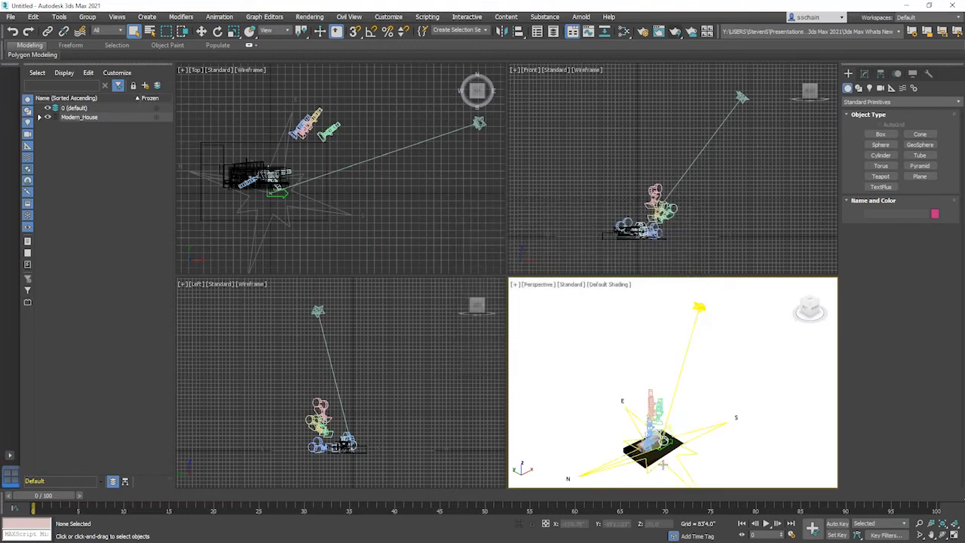
Examine the linked house's exterior, open the Scene Converter and review its available conversion presets
{"action": "scroll", "coordinate": [657, 448], "scroll_direction": "up", "scroll_amount": 6}
{"action": "scroll", "coordinate": [657, 448], "scroll_direction": "up", "scroll_amount": 4}
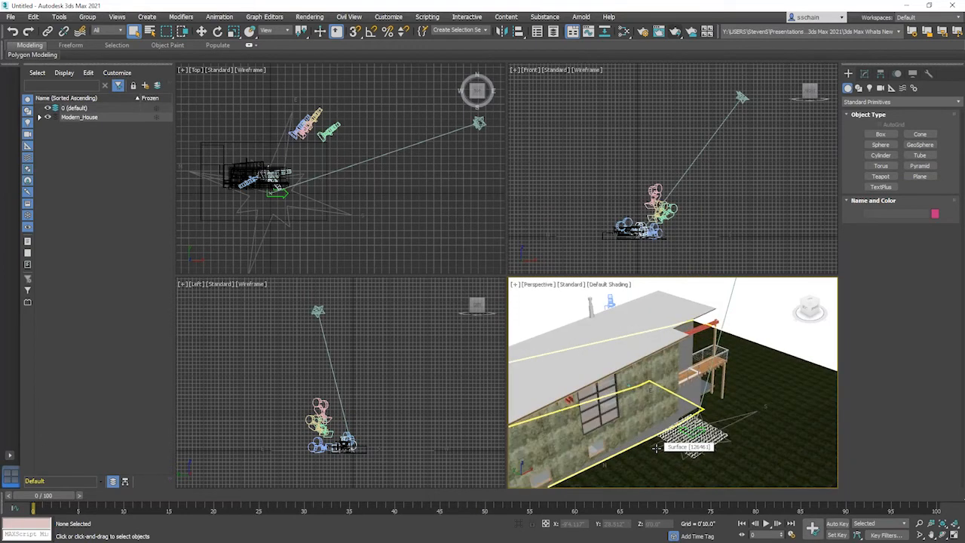
{"action": "middle_click_drag", "start_coordinate": [676, 414], "coordinate": [537, 398], "text": "alt"}
{"action": "middle_click_drag", "start_coordinate": [720, 436], "coordinate": [662, 360]}
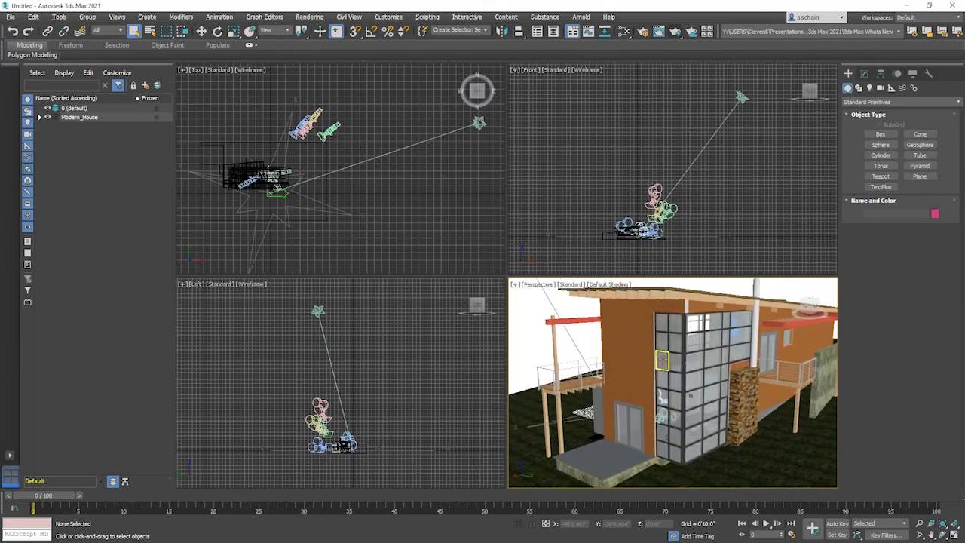
{"action": "left_click", "coordinate": [308, 18]}
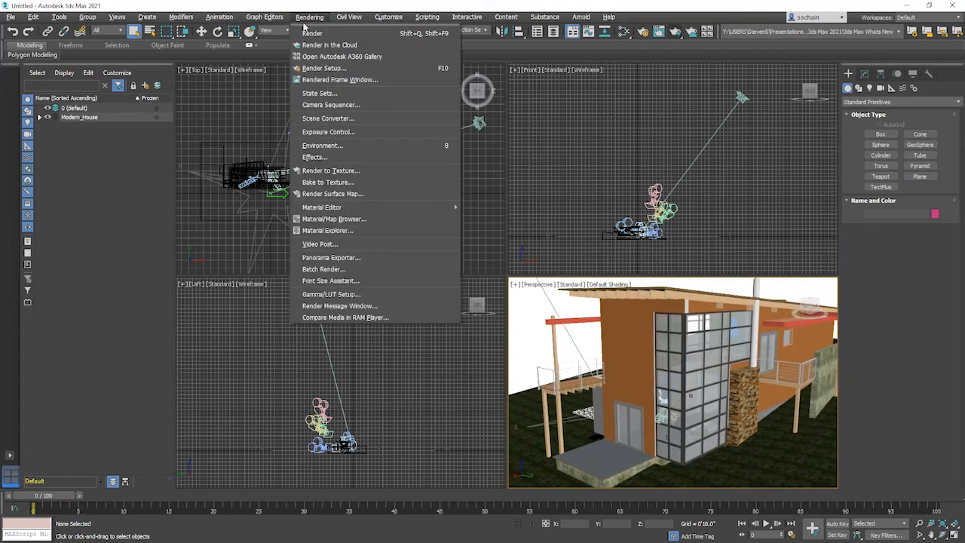
{"action": "left_click", "coordinate": [315, 118]}
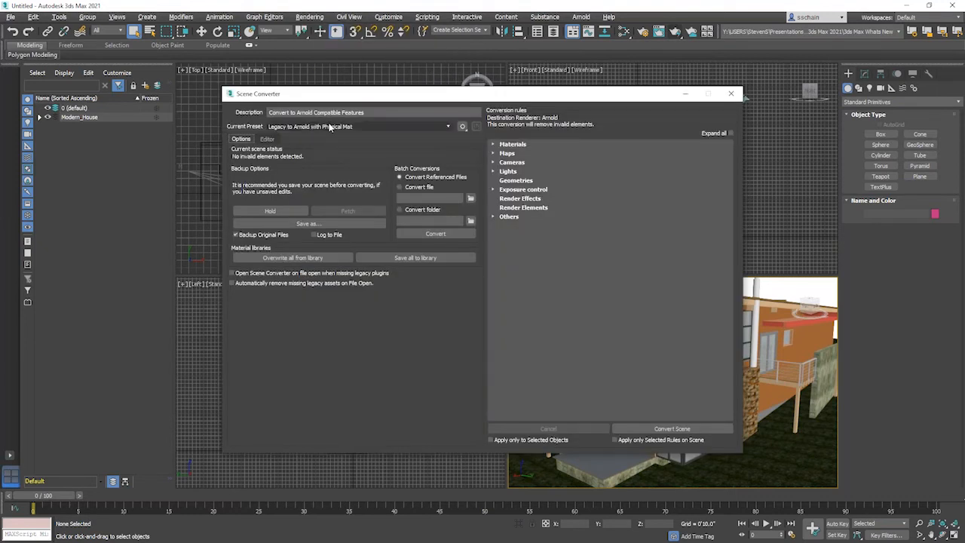
{"action": "left_click", "coordinate": [330, 127]}
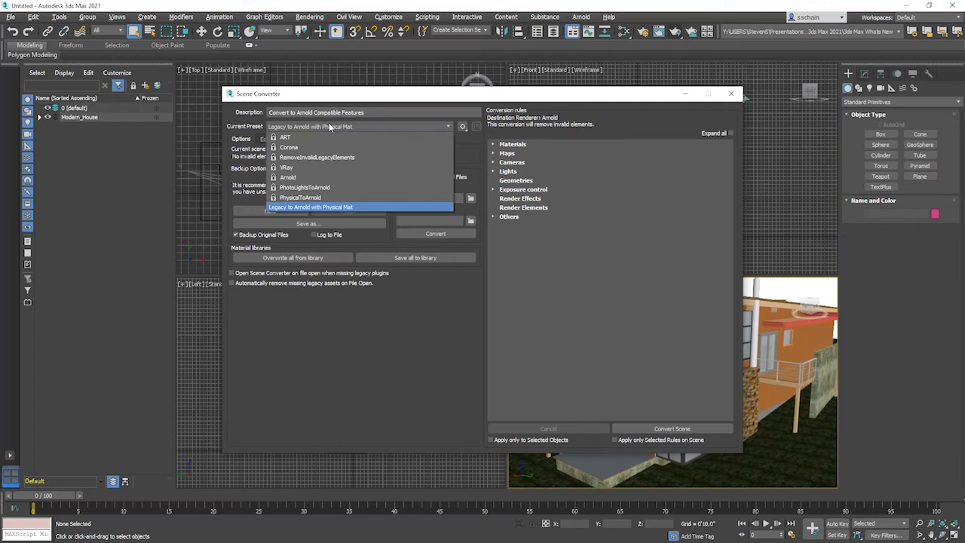
{"action": "left_click", "coordinate": [330, 127]}
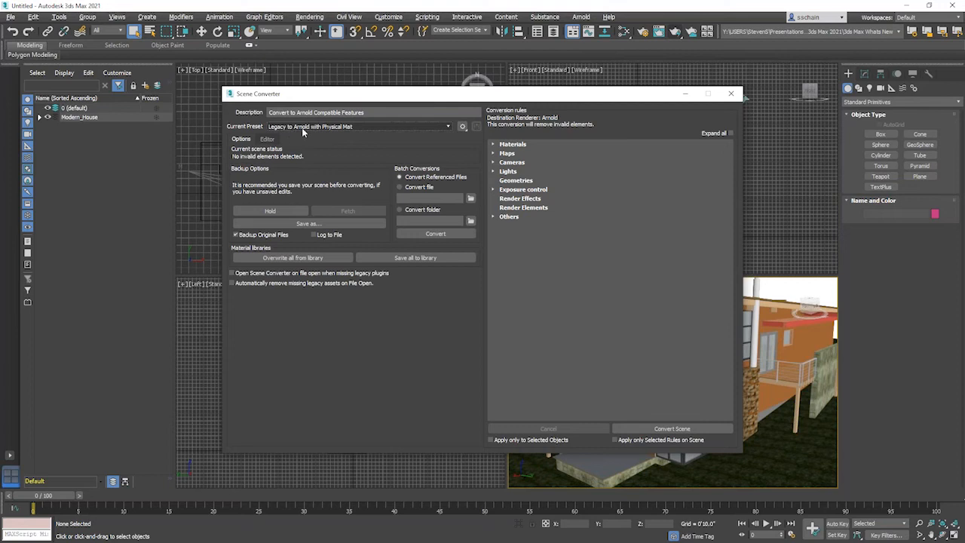
Review the expanded conversion rules and the destination options for the Autodesk, Physical and V-Ray source materials in the Scene Converter editor
{"action": "left_click", "coordinate": [270, 139]}
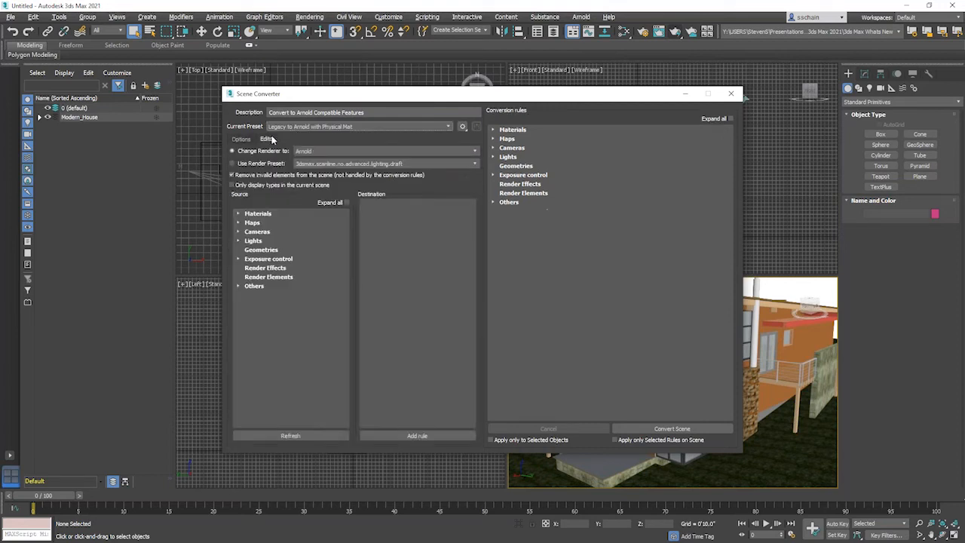
{"action": "left_click", "coordinate": [730, 119]}
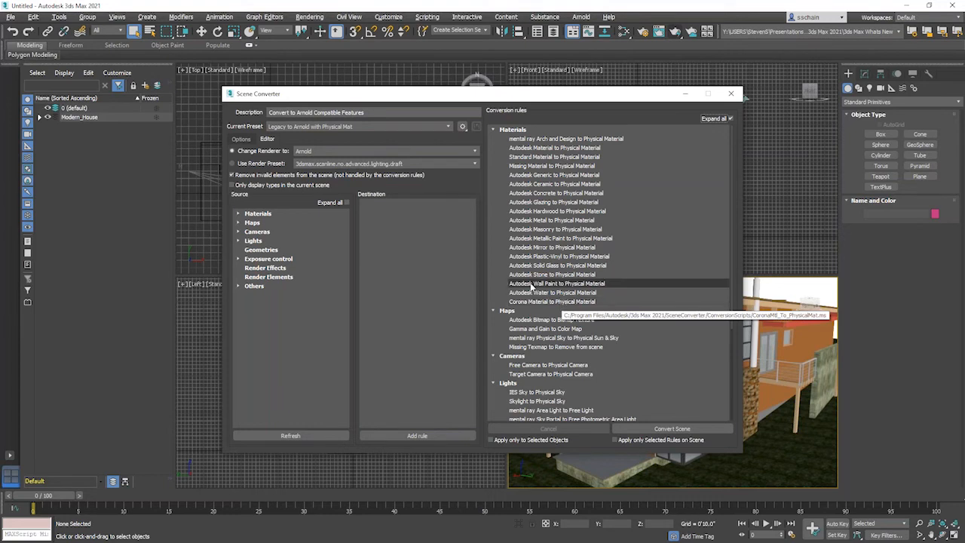
{"action": "left_click", "coordinate": [251, 214]}
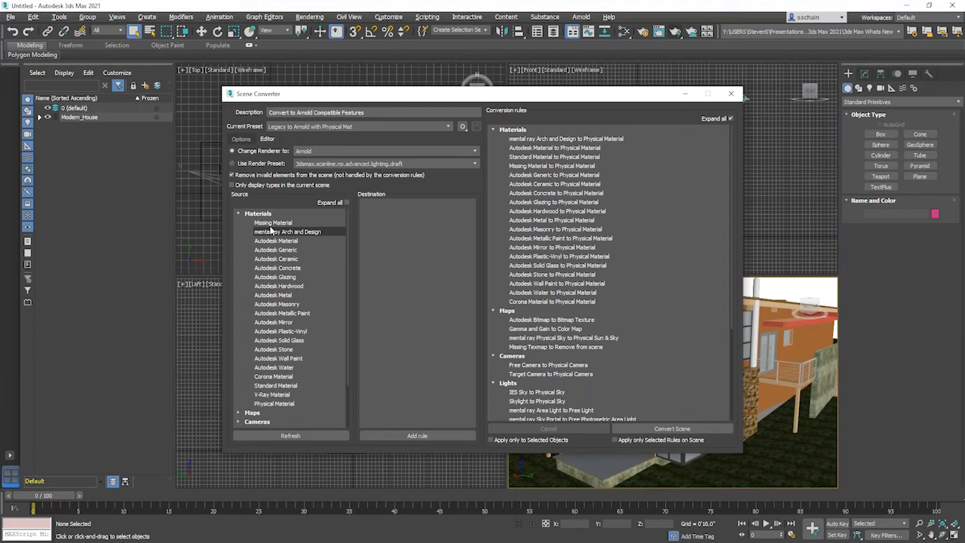
{"action": "left_click", "coordinate": [271, 241]}
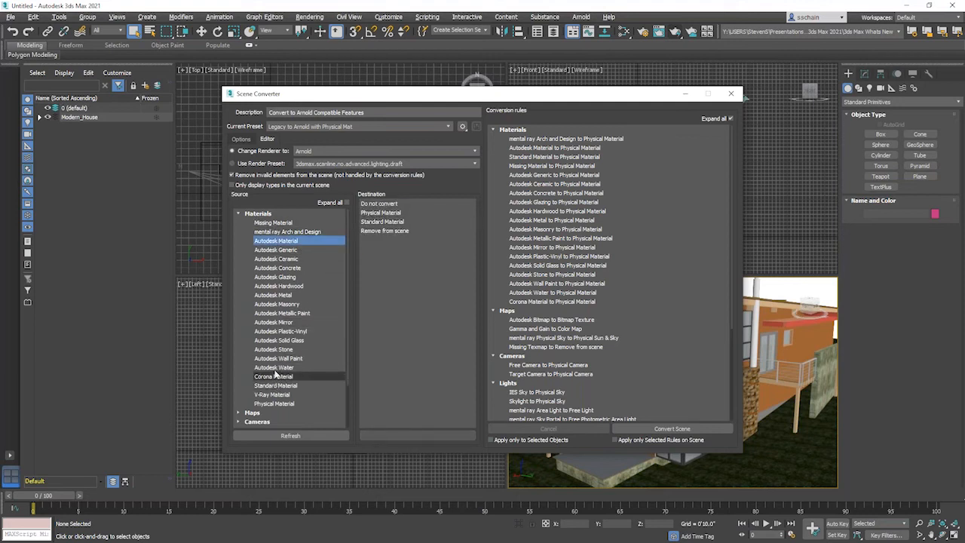
{"action": "left_click", "coordinate": [272, 404]}
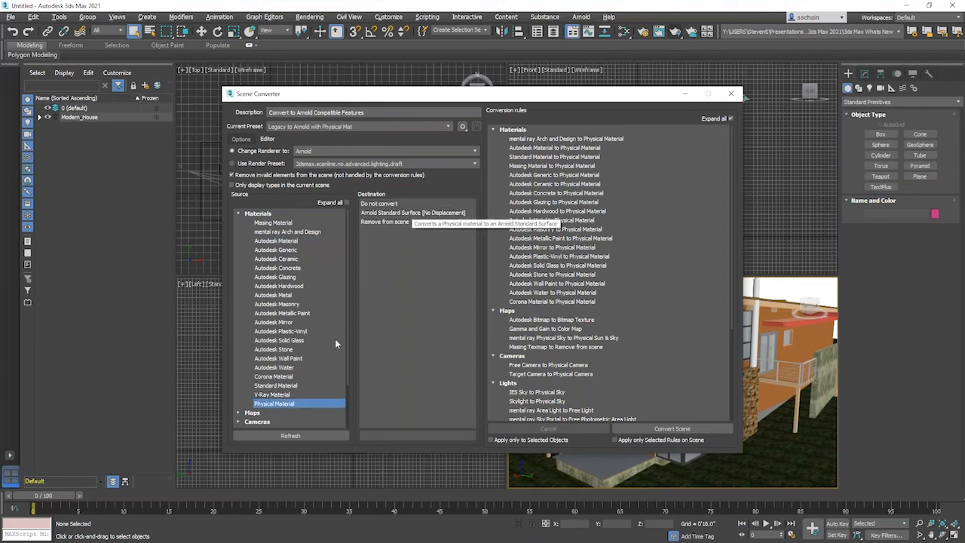
{"action": "left_click", "coordinate": [276, 395]}
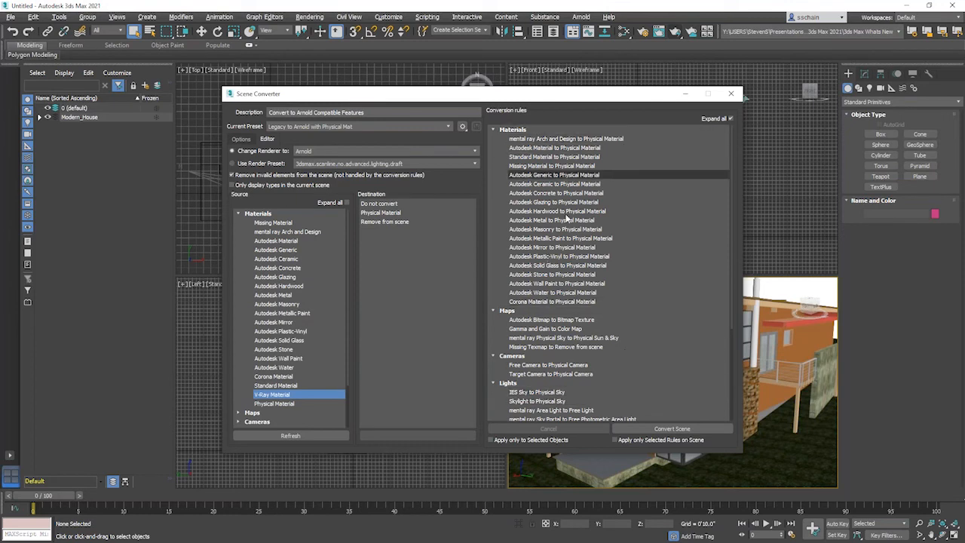
Convert the scene with the Legacy to Arnold with Physical Mat preset and close the Scene Converter
{"action": "left_click", "coordinate": [659, 430]}
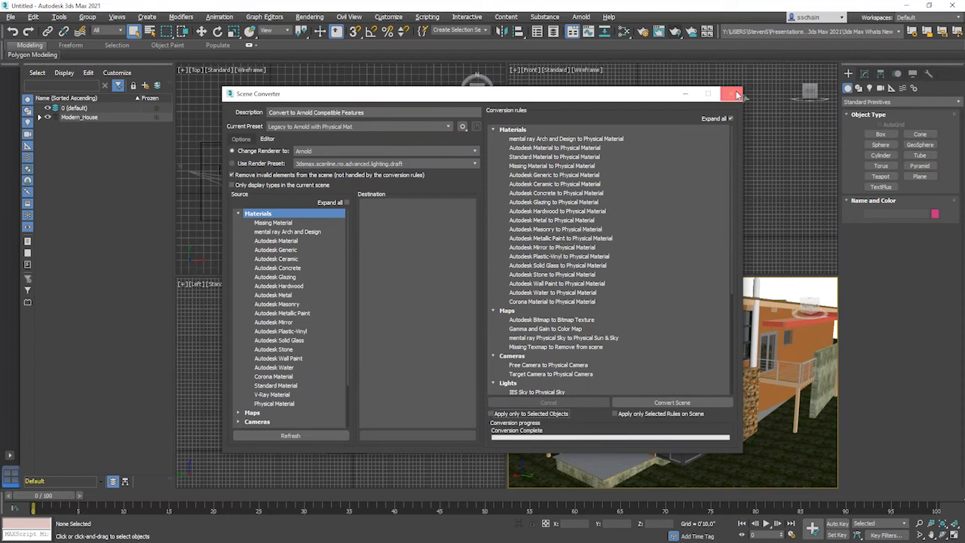
{"action": "left_click", "coordinate": [732, 95]}
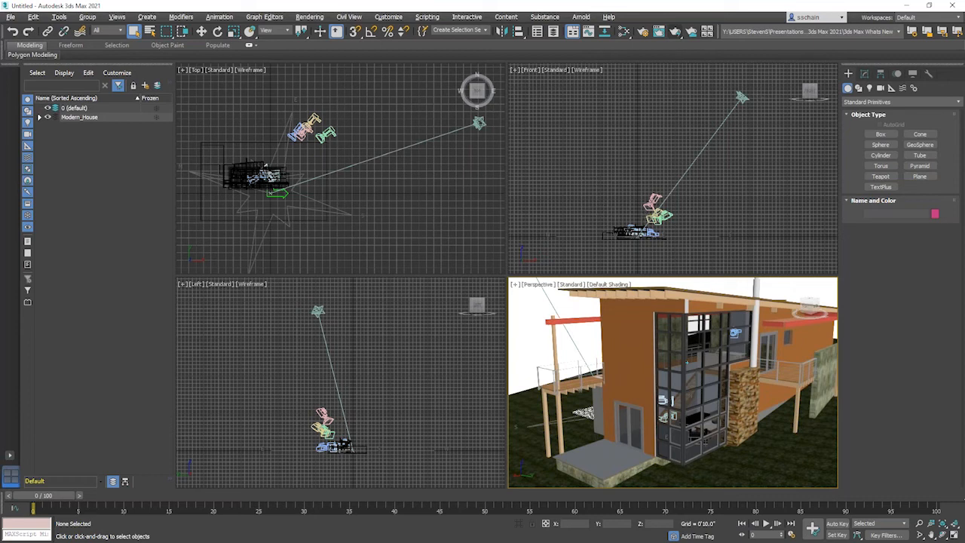
Inspect the converted {3D} view camera and the Sun Positioner, and look at the house's glazed facade
{"action": "left_click", "coordinate": [655, 204]}
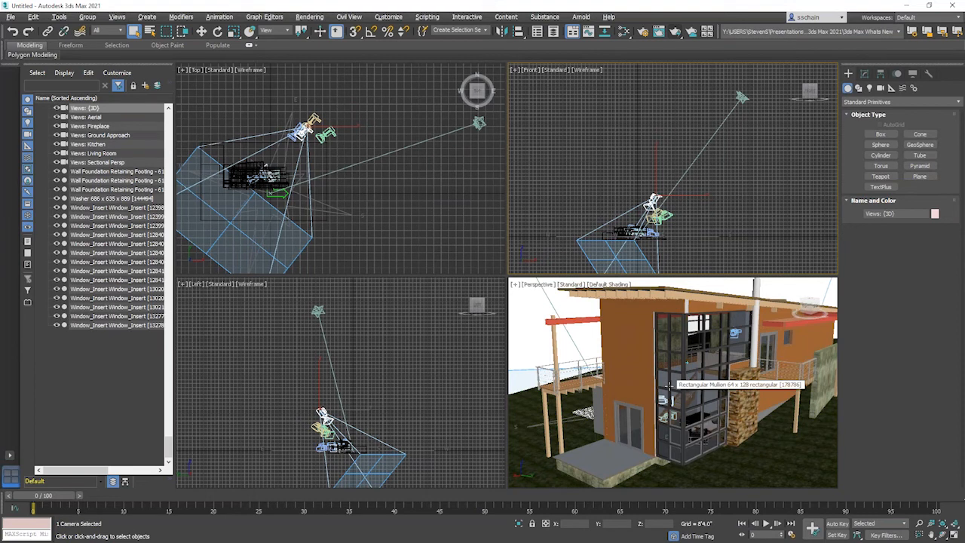
{"action": "left_click", "coordinate": [691, 166]}
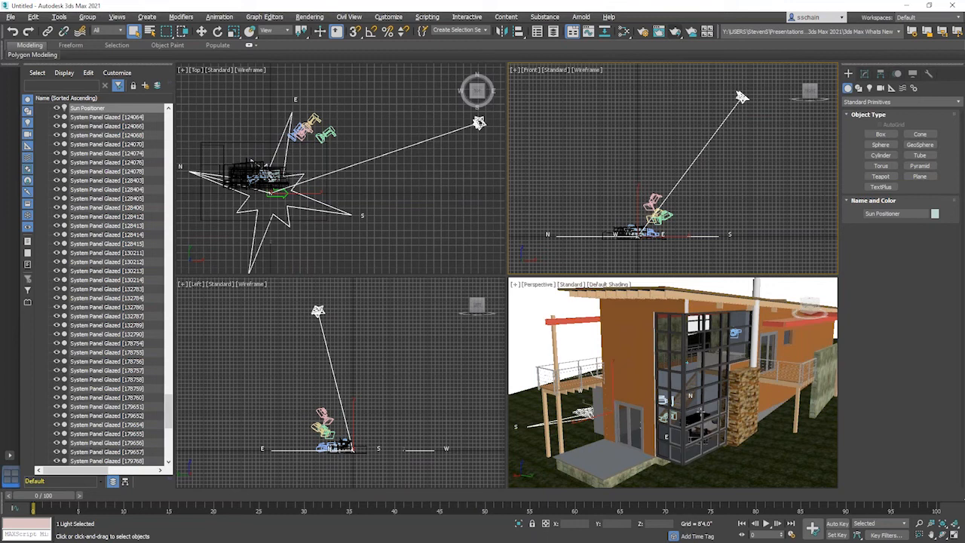
{"action": "middle_click_drag", "start_coordinate": [698, 411], "coordinate": [674, 427], "text": "alt"}
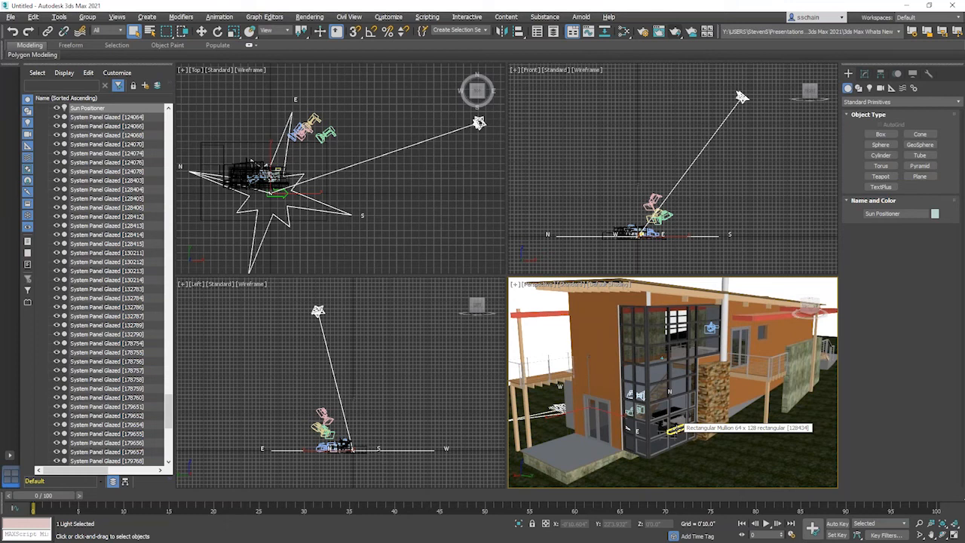
Review the linked Revit file and its reload options in Manage Links, and close the dialog
{"action": "left_click", "coordinate": [11, 17]}
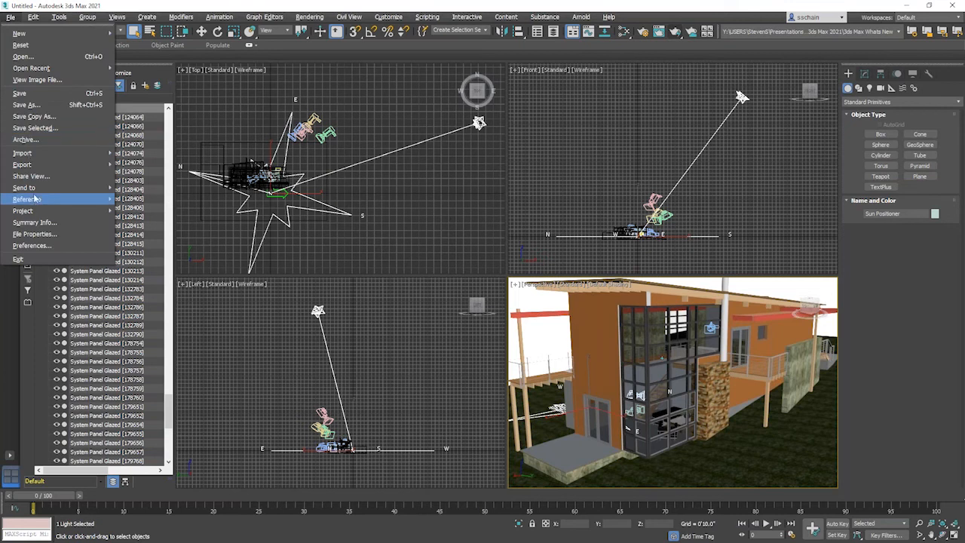
{"action": "mouse_move", "coordinate": [35, 199]}
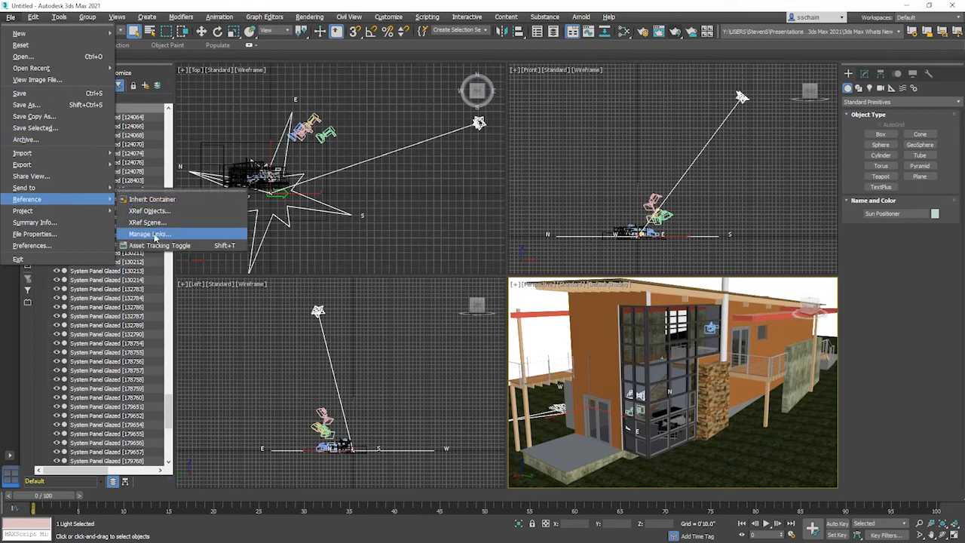
{"action": "left_click", "coordinate": [151, 234]}
{"action": "left_click", "coordinate": [493, 226]}
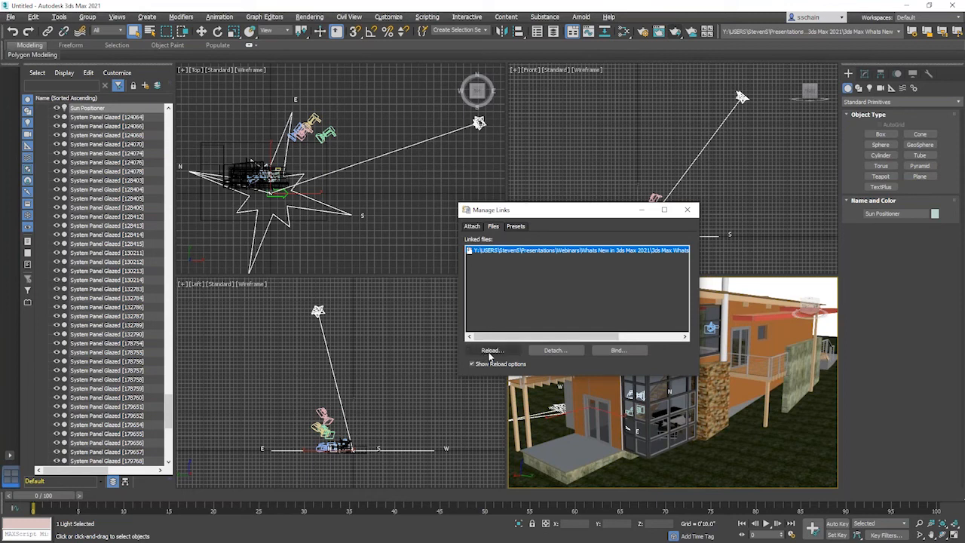
{"action": "left_click", "coordinate": [693, 214]}
Open Chamfer.max from the scenes folder, discarding the changes to the current scene
{"action": "left_click", "coordinate": [10, 17]}
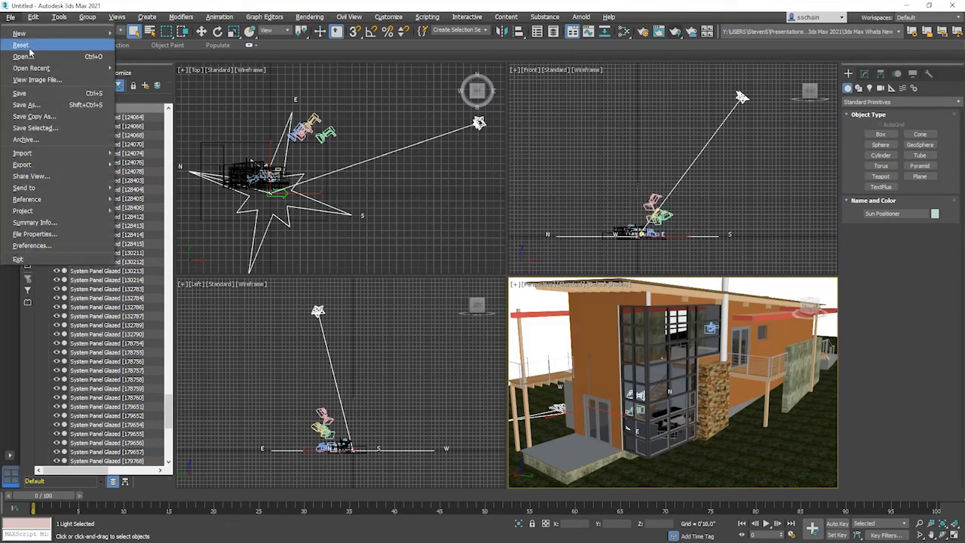
{"action": "left_click", "coordinate": [29, 57]}
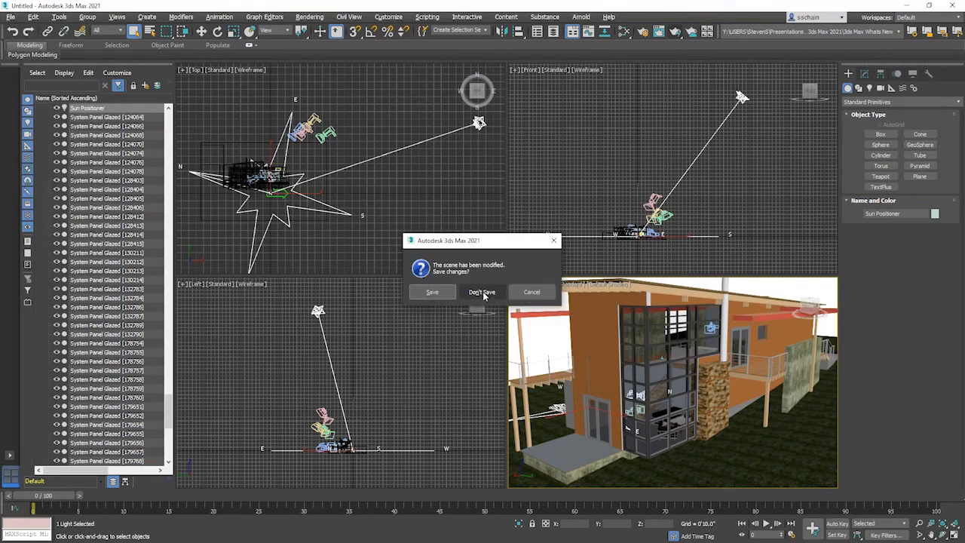
{"action": "left_click", "coordinate": [483, 292]}
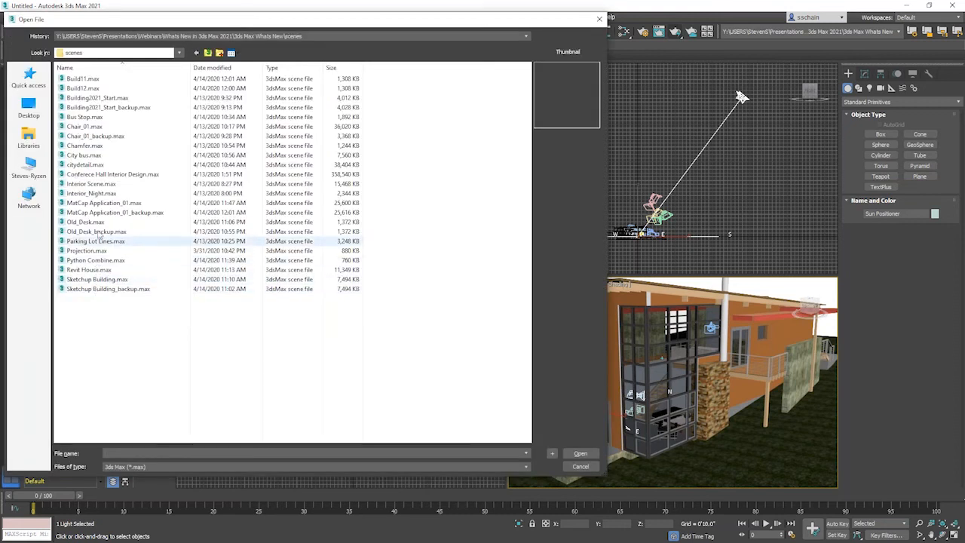
{"action": "left_click", "coordinate": [86, 146]}
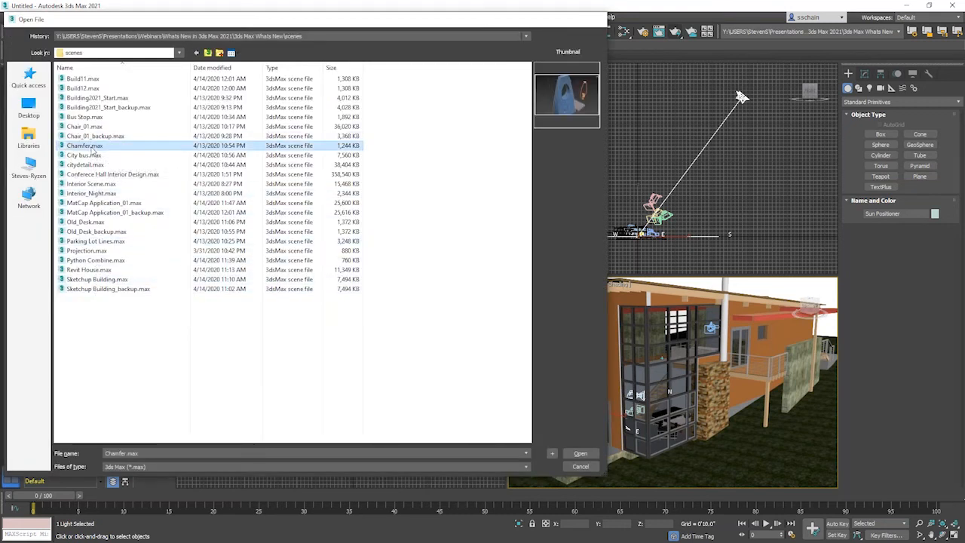
{"action": "double_click", "coordinate": [87, 147]}
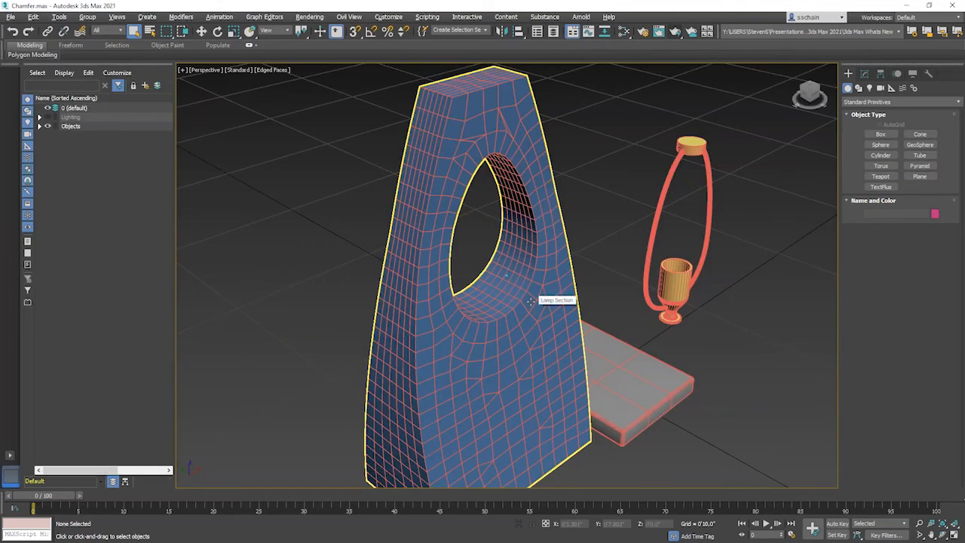
Add a Chamfer modifier to the Lamp Section, above its Taper modifier
{"action": "left_click", "coordinate": [531, 300]}
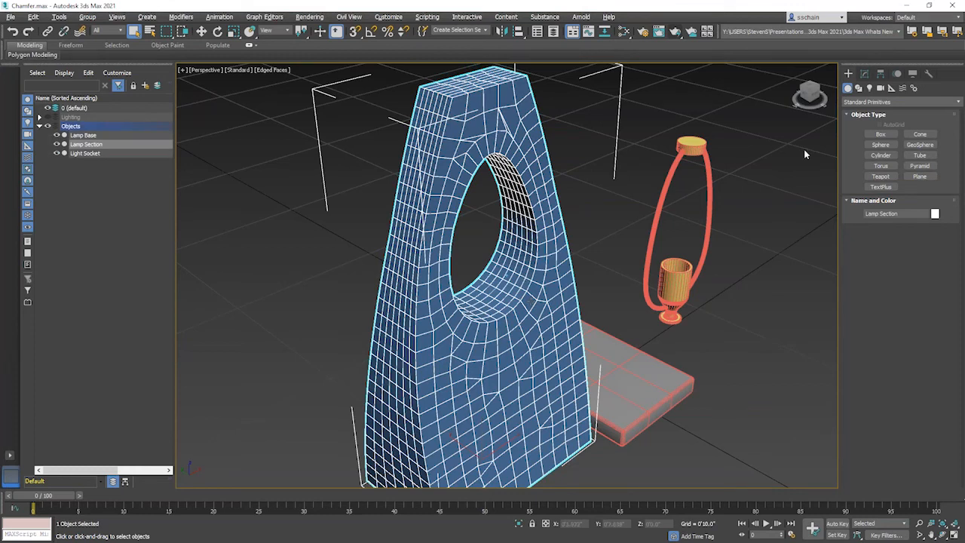
{"action": "left_click", "coordinate": [865, 74]}
{"action": "left_click", "coordinate": [956, 104]}
{"action": "left_click_drag", "start_coordinate": [960, 129], "coordinate": [961, 196]}
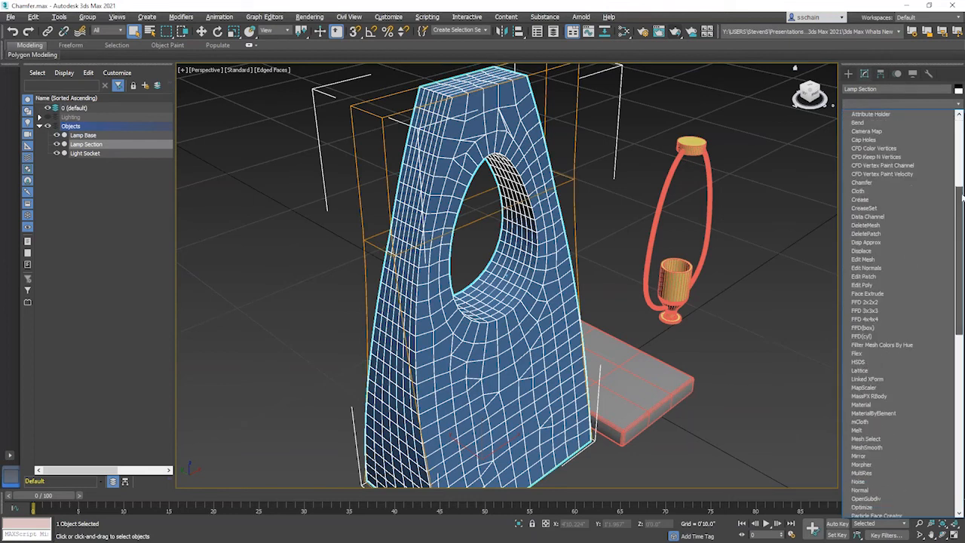
{"action": "left_click", "coordinate": [861, 183]}
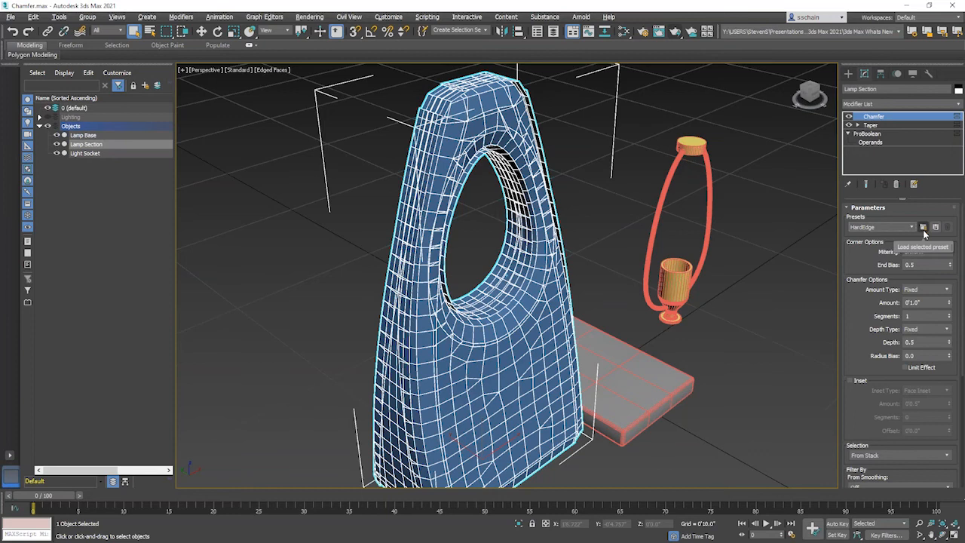
Try the HardEdge chamfer preset on the lamp section with an amount of 0'0.25"
{"action": "left_click", "coordinate": [924, 228]}
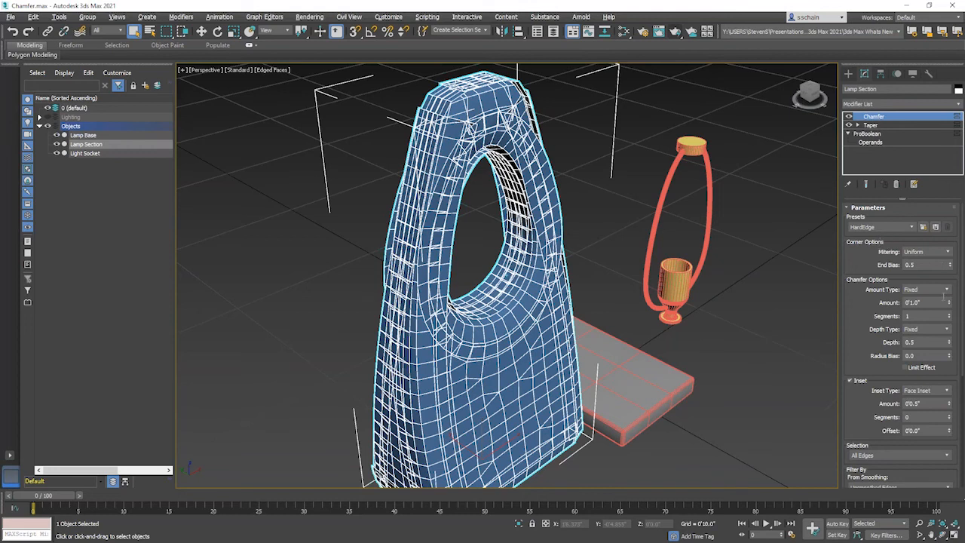
{"action": "left_click_drag", "start_coordinate": [949, 301], "coordinate": [958, 346]}
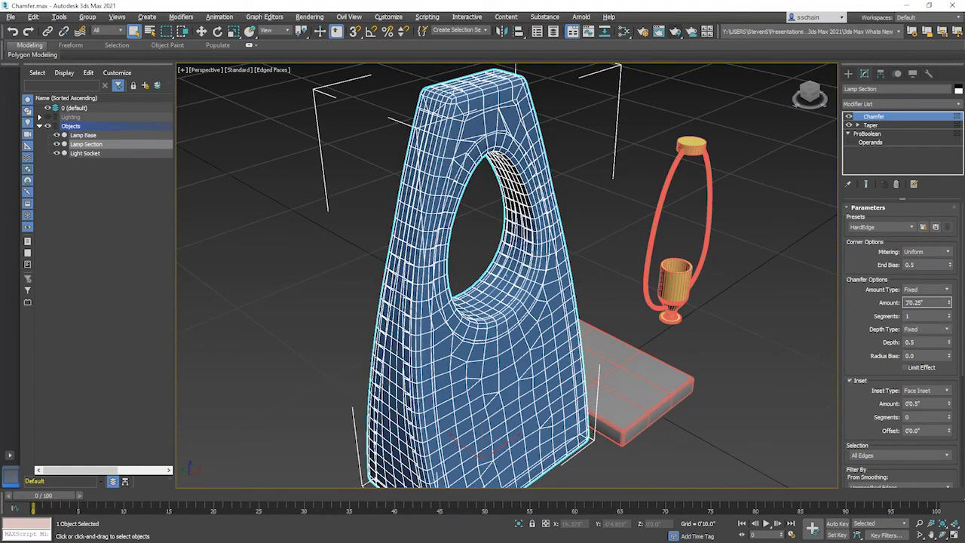
Switch the chamfer to the Default preset with an amount of 0'0.2" and 3 segments
{"action": "left_click", "coordinate": [884, 227]}
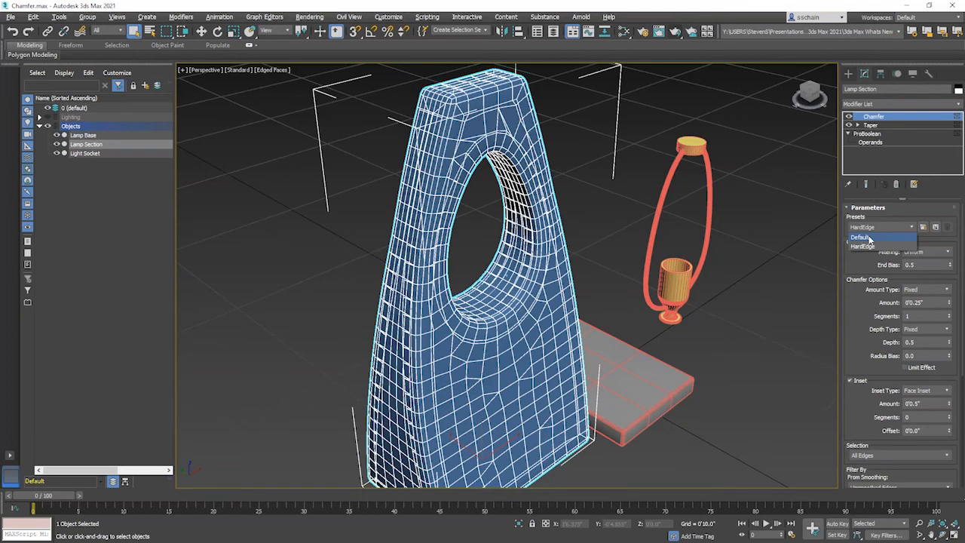
{"action": "left_click", "coordinate": [869, 238]}
{"action": "left_click_drag", "start_coordinate": [948, 303], "coordinate": [960, 347]}
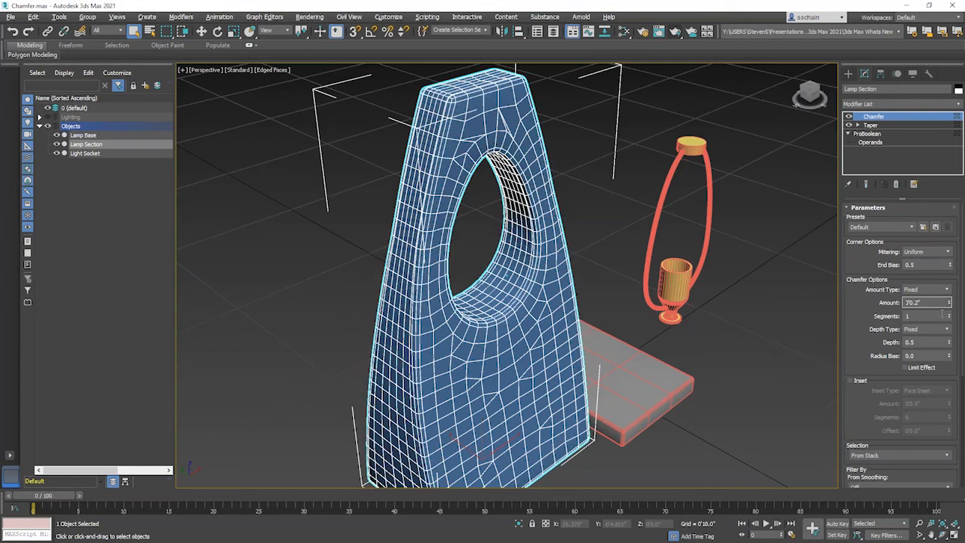
{"action": "left_click", "coordinate": [949, 315]}
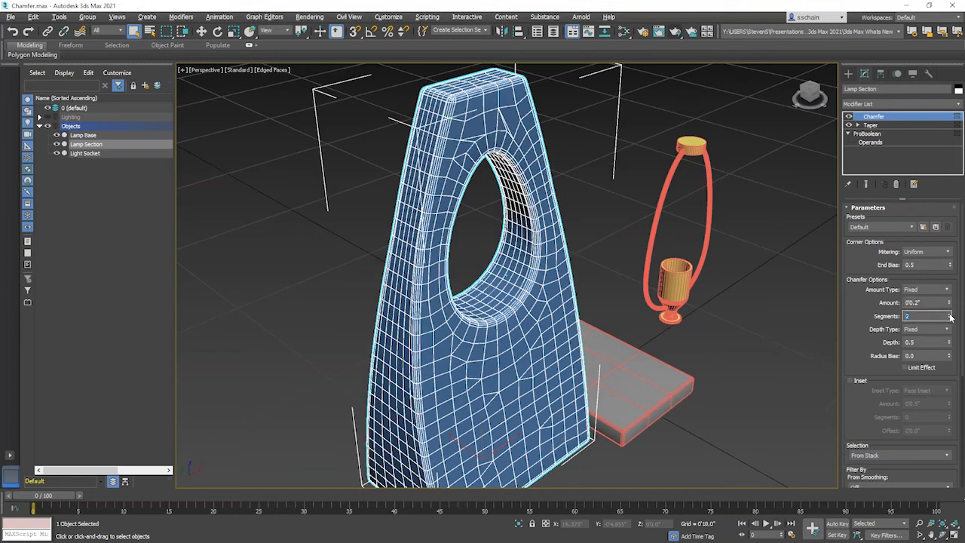
{"action": "left_click", "coordinate": [949, 314]}
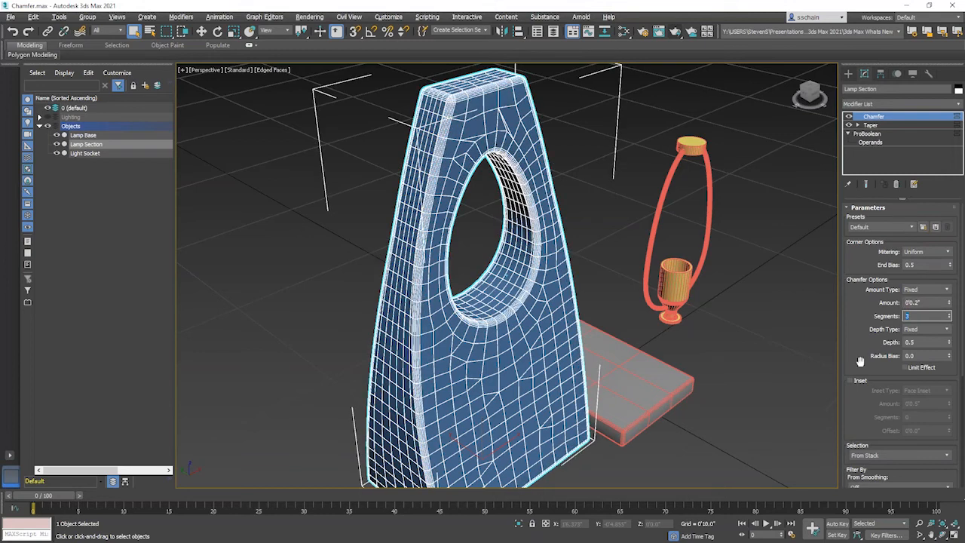
Limit the chamfer to Selected Edges and examine the edge of the lamp's opening
{"action": "scroll", "coordinate": [861, 362], "scroll_direction": "down", "scroll_amount": 3}
{"action": "left_click", "coordinate": [868, 370]}
{"action": "left_click", "coordinate": [868, 389]}
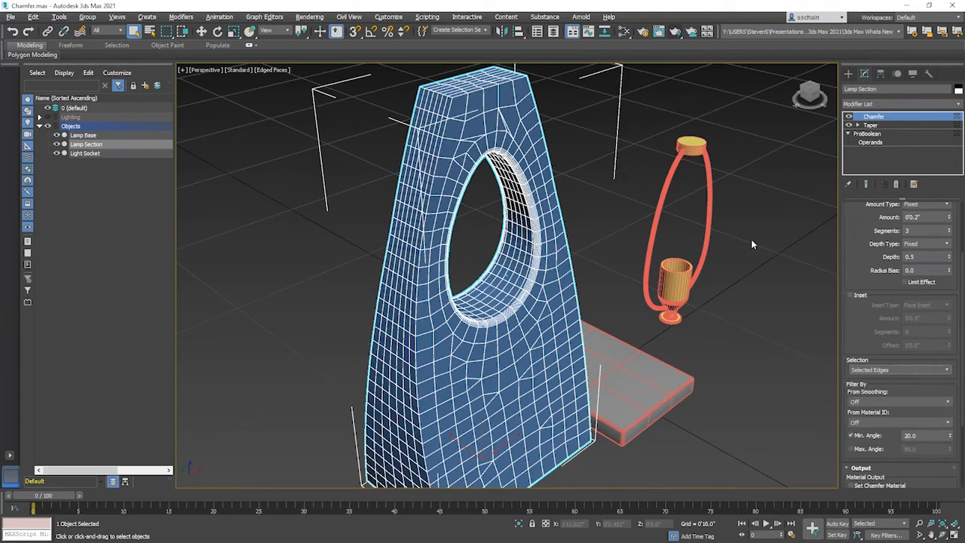
{"action": "scroll", "coordinate": [489, 193], "scroll_direction": "up", "scroll_amount": 4}
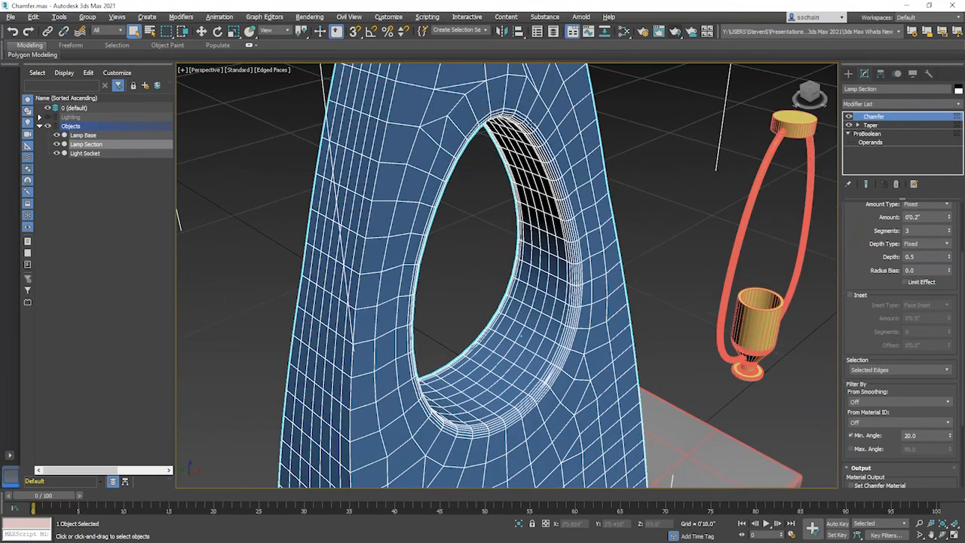
{"action": "scroll", "coordinate": [865, 287], "scroll_direction": "up", "scroll_amount": 1}
Try the By Weight depth type, a radius bias of 0.52 and a fixed depth of -0.5 on the chamfer
{"action": "scroll", "coordinate": [865, 287], "scroll_direction": "up", "scroll_amount": 2}
{"action": "left_click", "coordinate": [926, 329]}
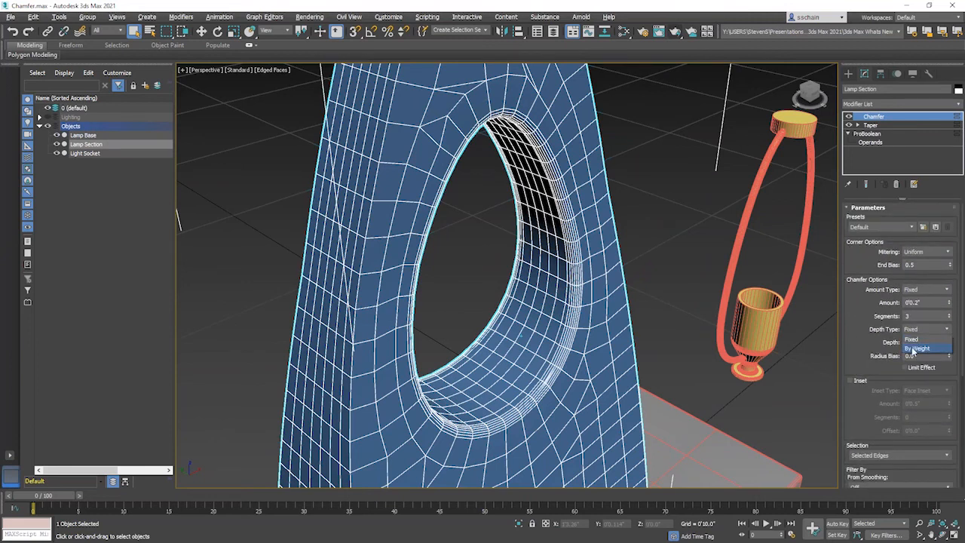
{"action": "left_click", "coordinate": [914, 350]}
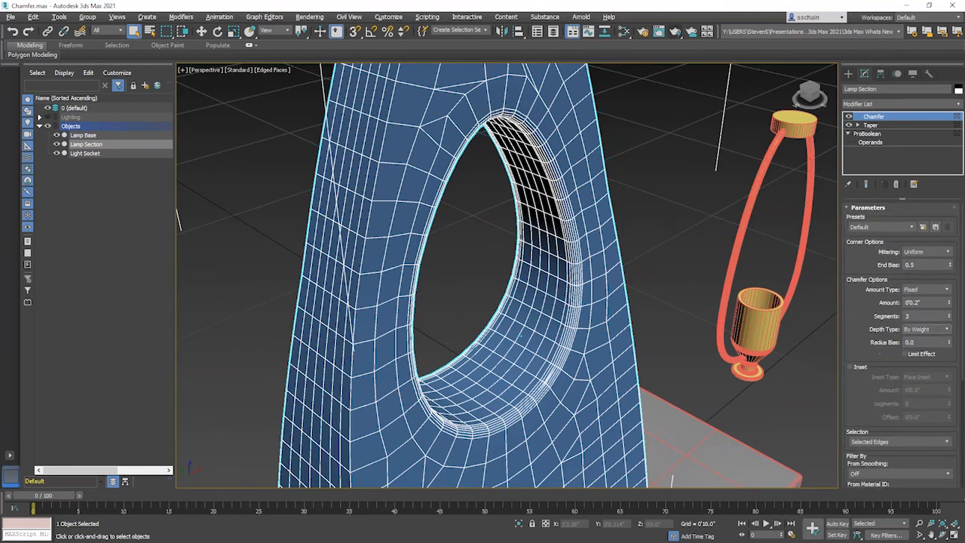
{"action": "left_click_drag", "start_coordinate": [949, 343], "coordinate": [948, 367]}
{"action": "left_click", "coordinate": [928, 330]}
{"action": "left_click", "coordinate": [921, 339]}
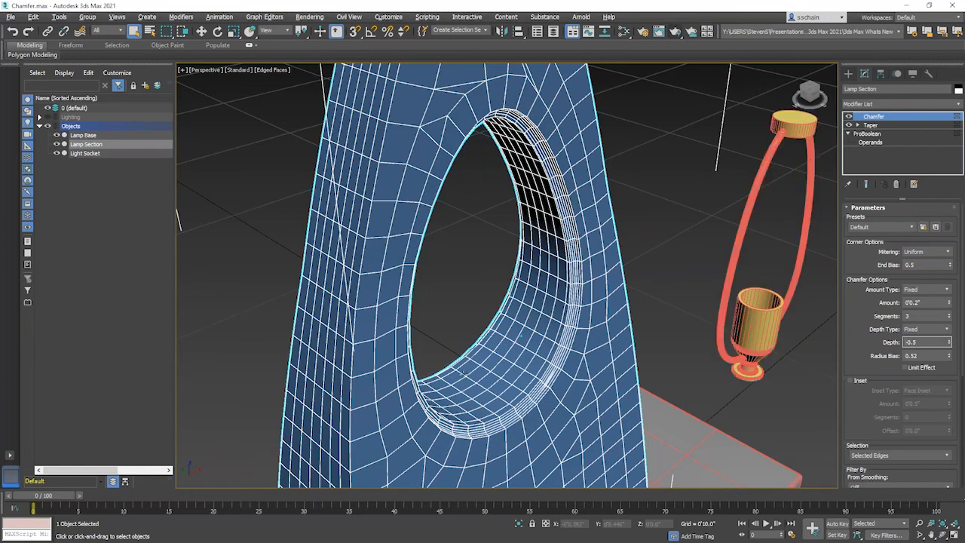
Reset the chamfer's radius bias to 0.0 and its fixed depth to 0.5
{"action": "left_click_drag", "start_coordinate": [949, 359], "coordinate": [945, 330]}
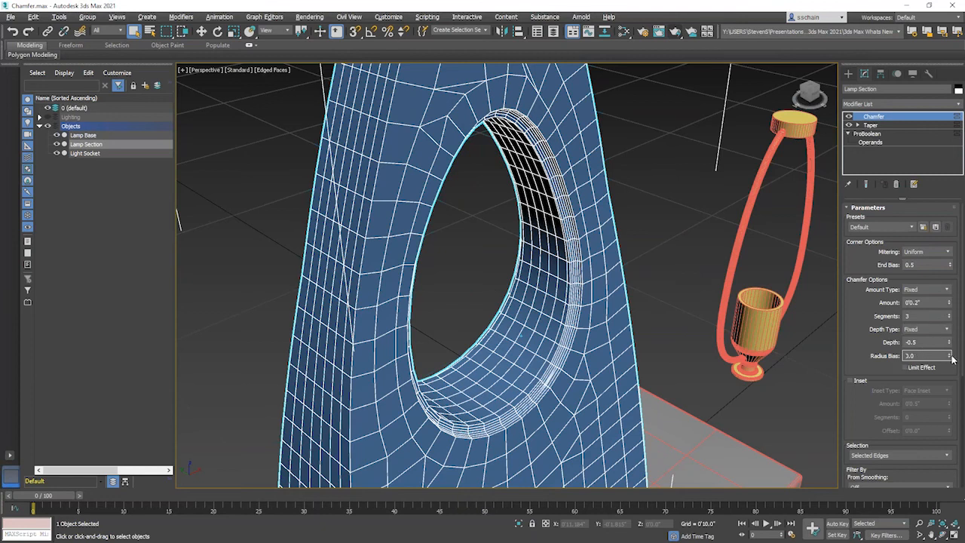
{"action": "left_click", "coordinate": [948, 330]}
{"action": "left_click", "coordinate": [918, 338]}
{"action": "left_click_drag", "start_coordinate": [942, 343], "coordinate": [855, 343]}
{"action": "type", "text": "0.5"}
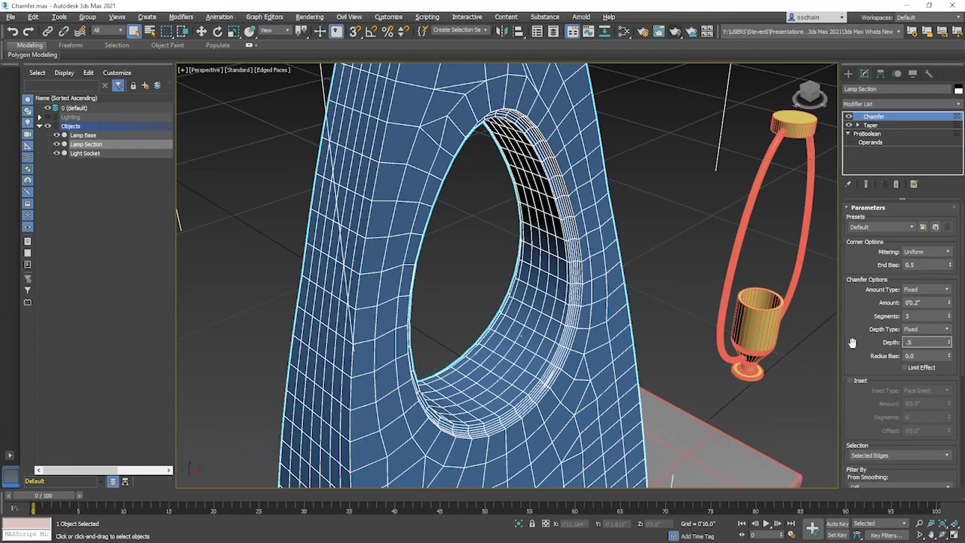
{"action": "key", "text": "Return"}
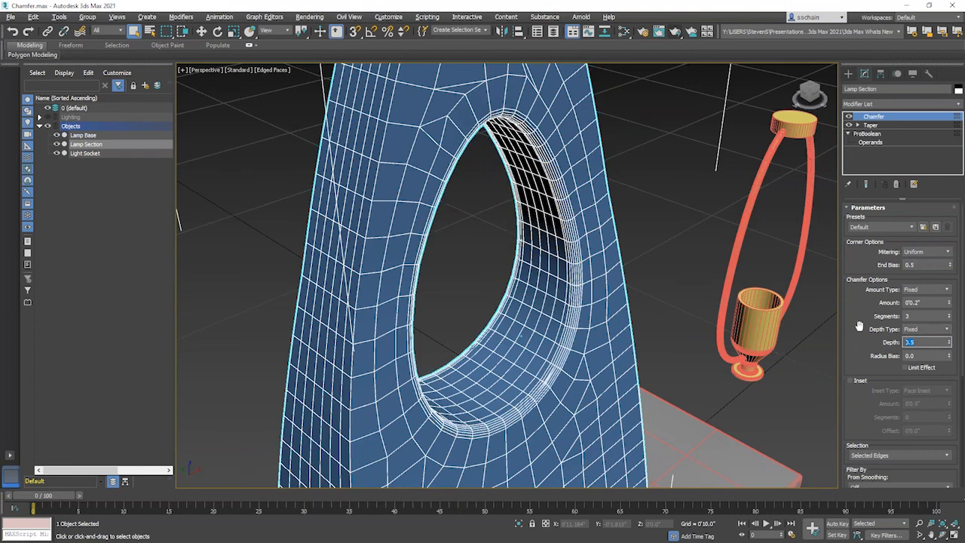
Try the Radial, Quad, Tri and Patch mitering options on the chamfer and return to Uniform
{"action": "left_click", "coordinate": [949, 294]}
{"action": "left_click", "coordinate": [869, 284]}
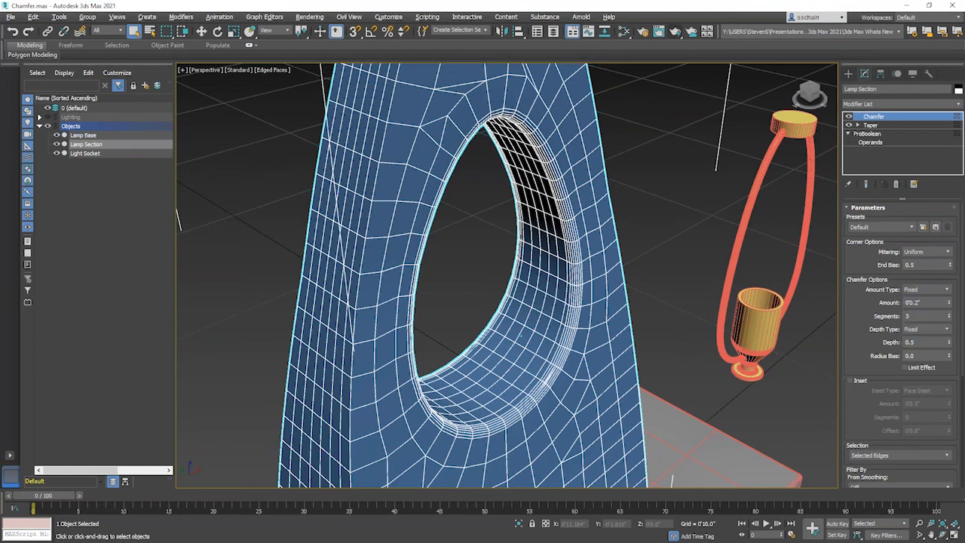
{"action": "left_click", "coordinate": [934, 256]}
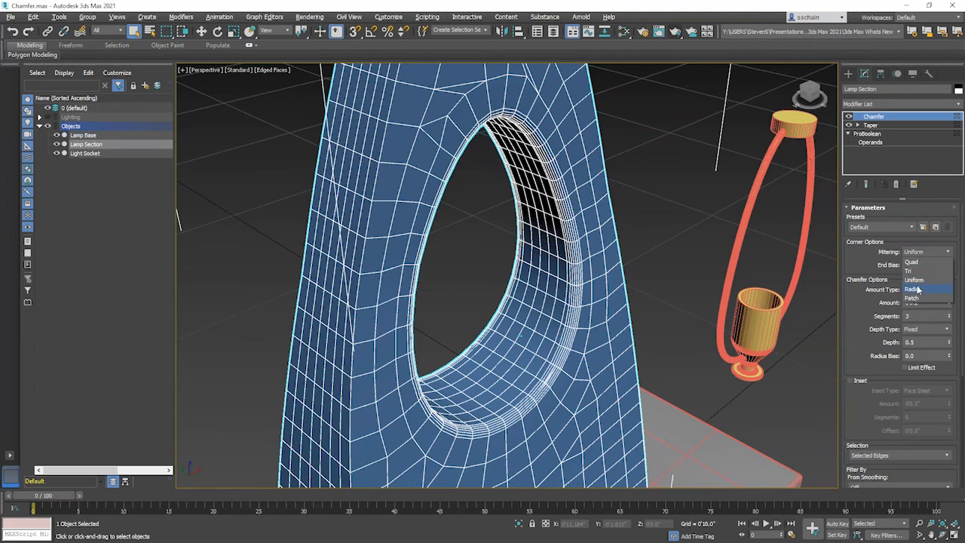
{"action": "left_click", "coordinate": [917, 289]}
{"action": "left_click", "coordinate": [925, 256]}
{"action": "left_click", "coordinate": [912, 262]}
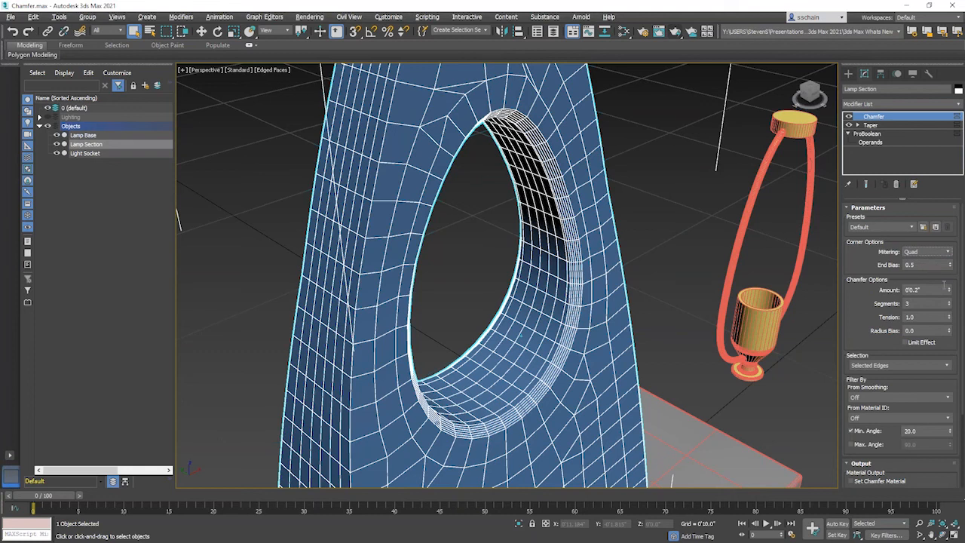
{"action": "left_click", "coordinate": [928, 251]}
{"action": "left_click", "coordinate": [911, 271]}
{"action": "left_click", "coordinate": [926, 252]}
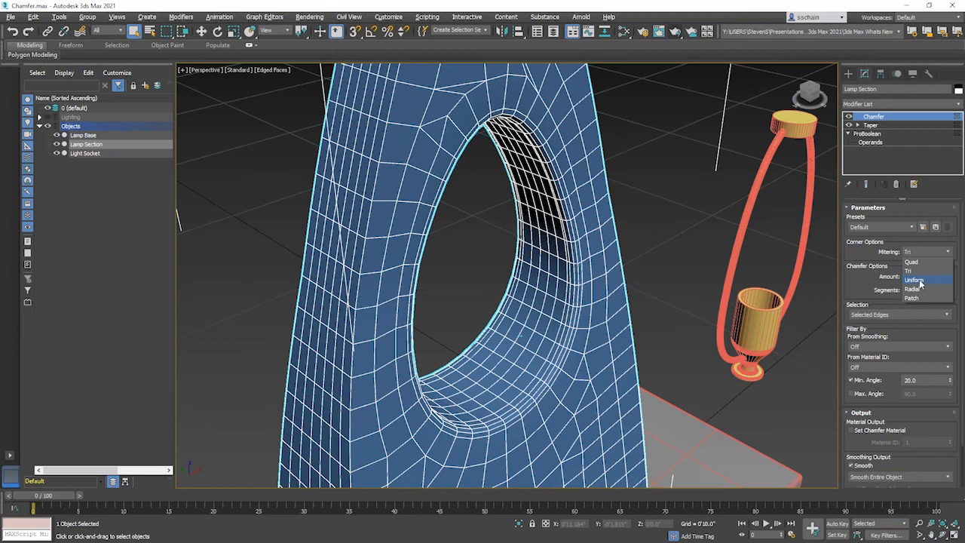
{"action": "left_click", "coordinate": [915, 279]}
{"action": "left_click", "coordinate": [926, 252]}
{"action": "left_click", "coordinate": [912, 298]}
{"action": "left_click", "coordinate": [926, 252]}
{"action": "left_click", "coordinate": [917, 281]}
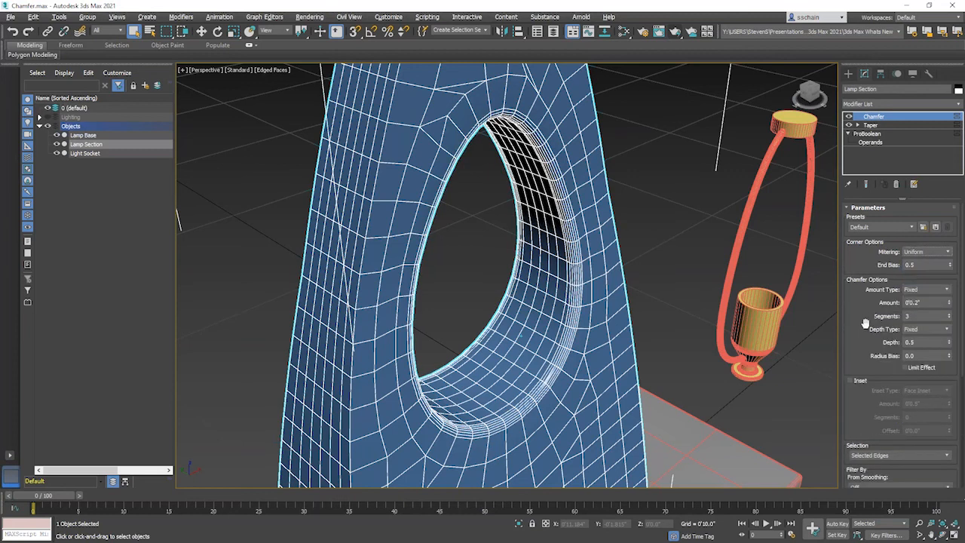
Try a Face Inset of 0'0.11" with offsets of 0'0.501" and -0'0.219", and disable the inset
{"action": "scroll", "coordinate": [864, 297], "scroll_direction": "down", "scroll_amount": 1}
{"action": "left_click_drag", "start_coordinate": [864, 297], "coordinate": [874, 246]}
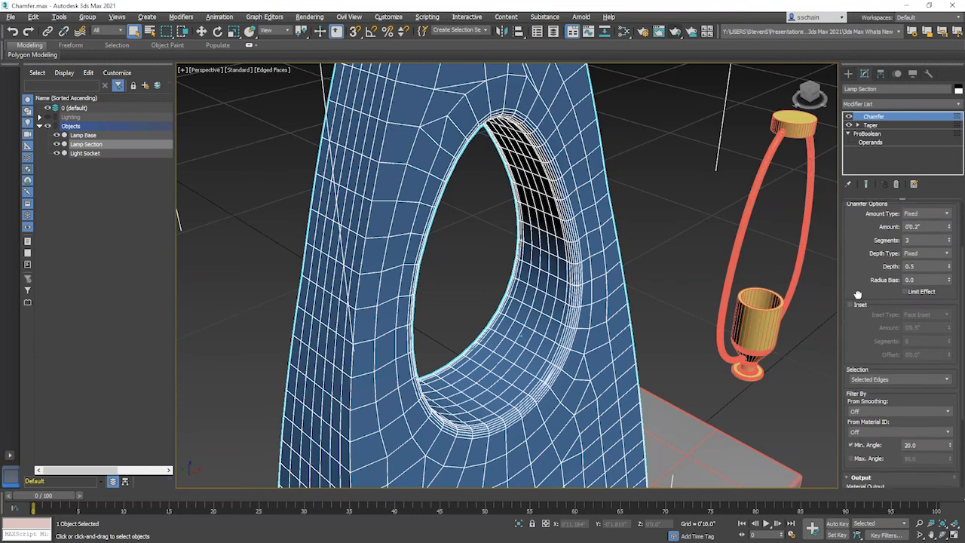
{"action": "left_click", "coordinate": [851, 305]}
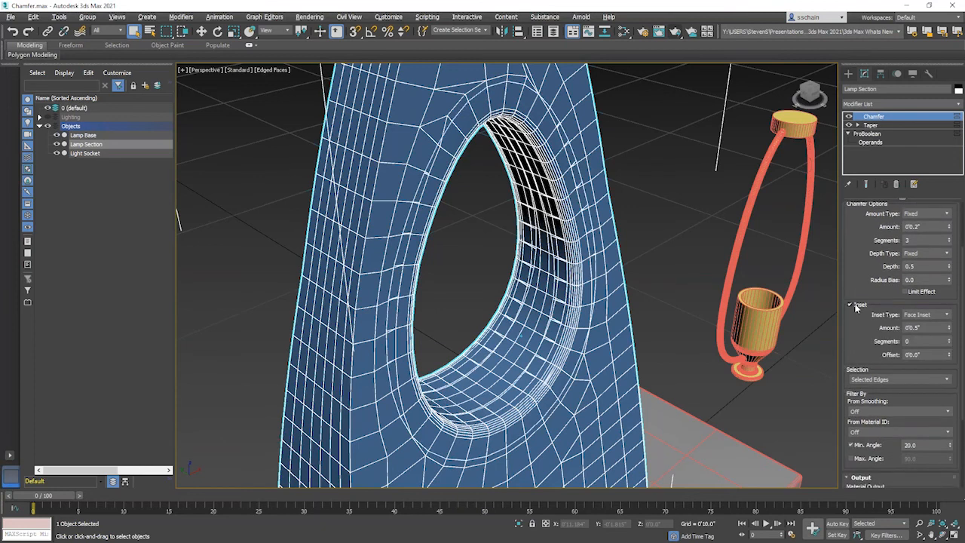
{"action": "left_click_drag", "start_coordinate": [948, 327], "coordinate": [953, 345]}
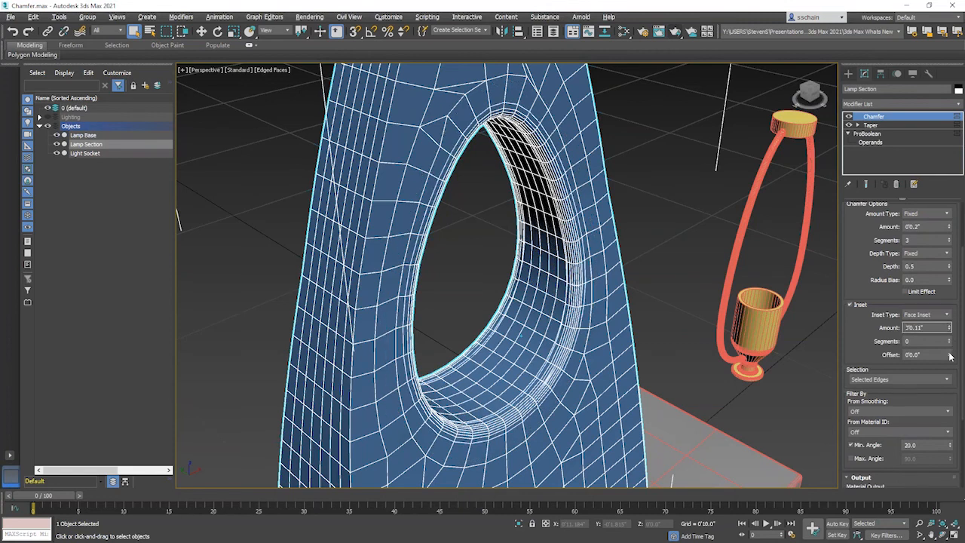
{"action": "left_click_drag", "start_coordinate": [948, 355], "coordinate": [952, 326]}
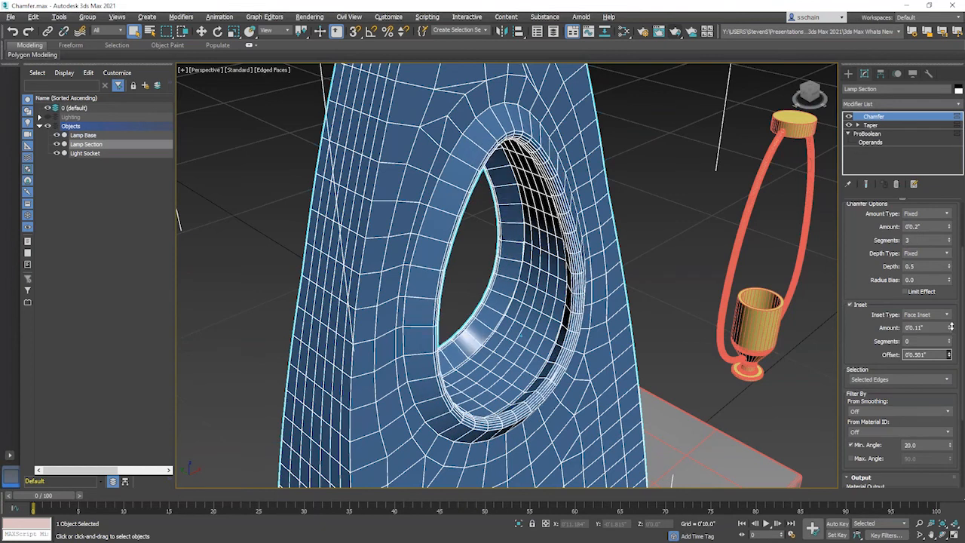
{"action": "left_click_drag", "start_coordinate": [951, 326], "coordinate": [952, 363]}
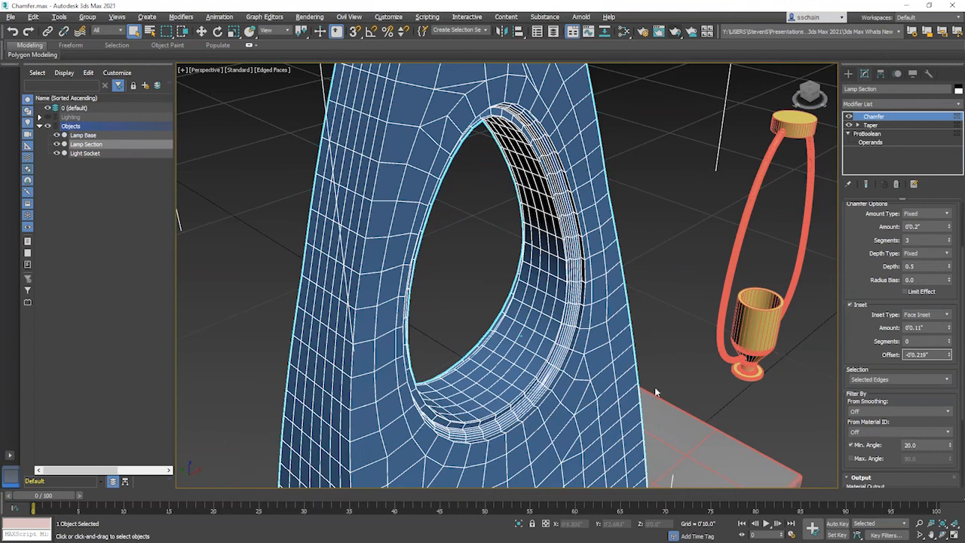
{"action": "left_click", "coordinate": [849, 305]}
Turn off Edged Faces in the perspective viewport and examine the smooth chamfer around the opening
{"action": "left_click_drag", "start_coordinate": [855, 338], "coordinate": [867, 219]}
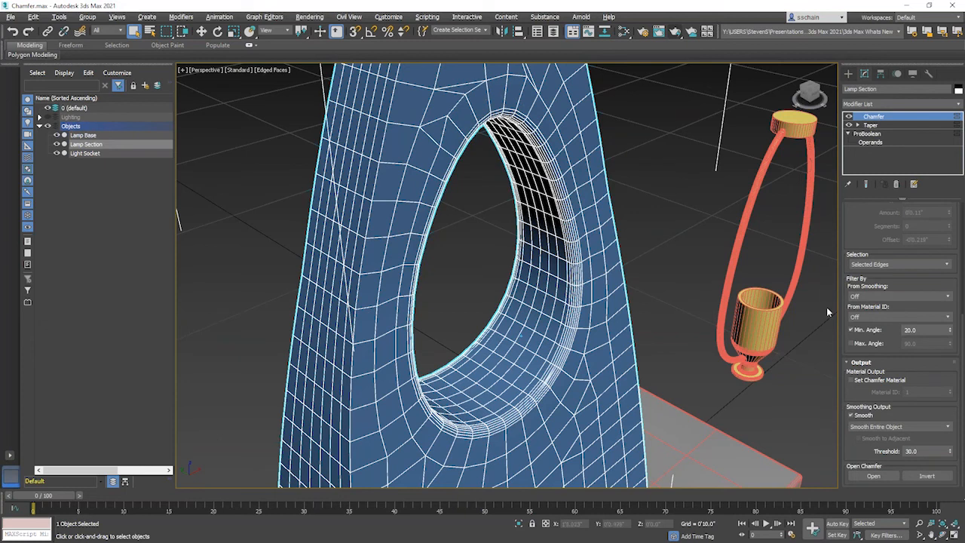
{"action": "left_click", "coordinate": [275, 69]}
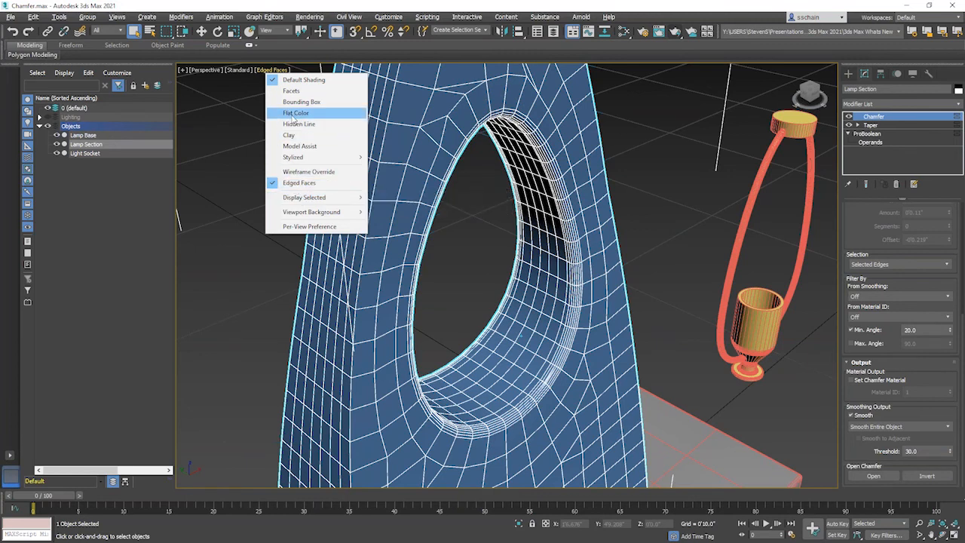
{"action": "left_click", "coordinate": [299, 182]}
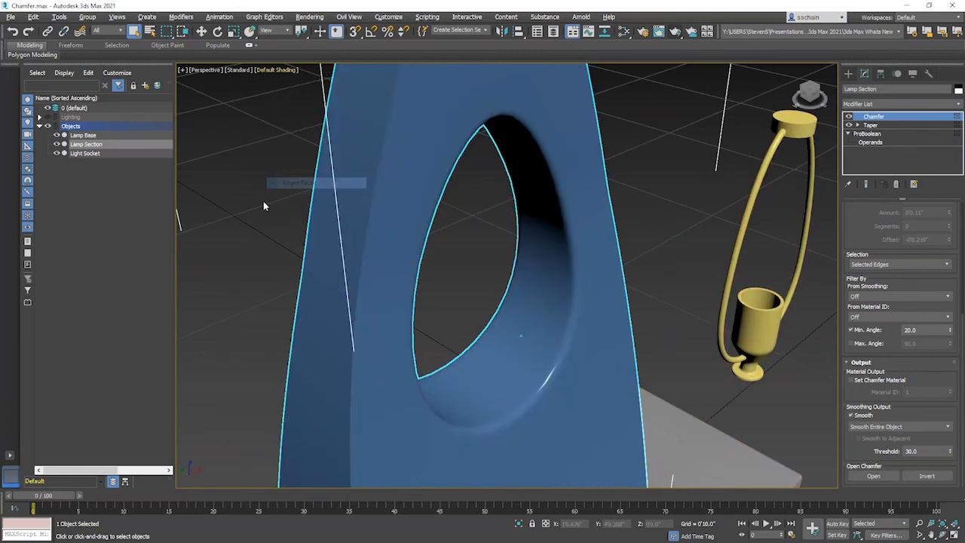
{"action": "scroll", "coordinate": [488, 275], "scroll_direction": "up", "scroll_amount": 5}
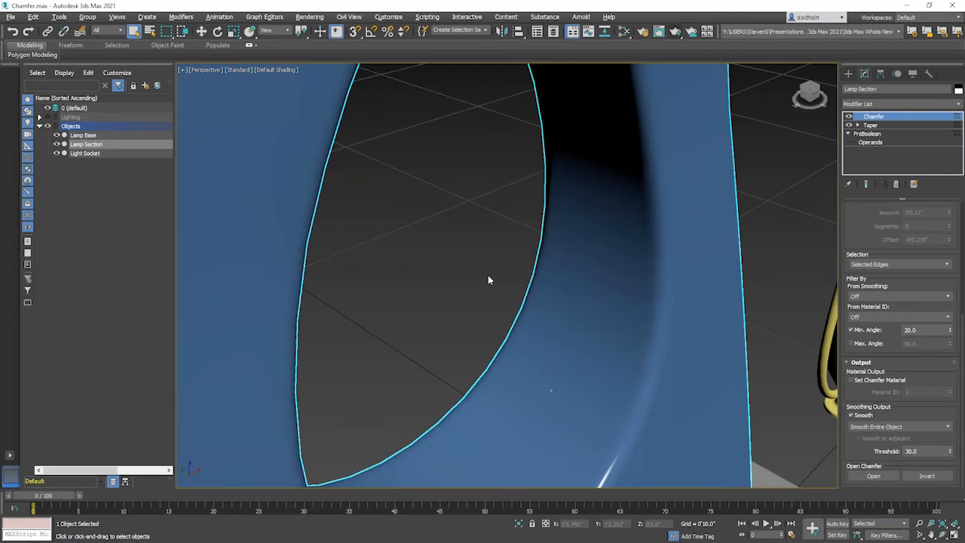
{"action": "scroll", "coordinate": [488, 275], "scroll_direction": "down", "scroll_amount": 8}
{"action": "middle_click_drag", "start_coordinate": [487, 274], "coordinate": [465, 292]}
{"action": "scroll", "coordinate": [484, 245], "scroll_direction": "up", "scroll_amount": 5}
Set the chamfer's edge selection to From Stack and its amount to 0'0.14"
{"action": "left_click_drag", "start_coordinate": [867, 225], "coordinate": [869, 402]}
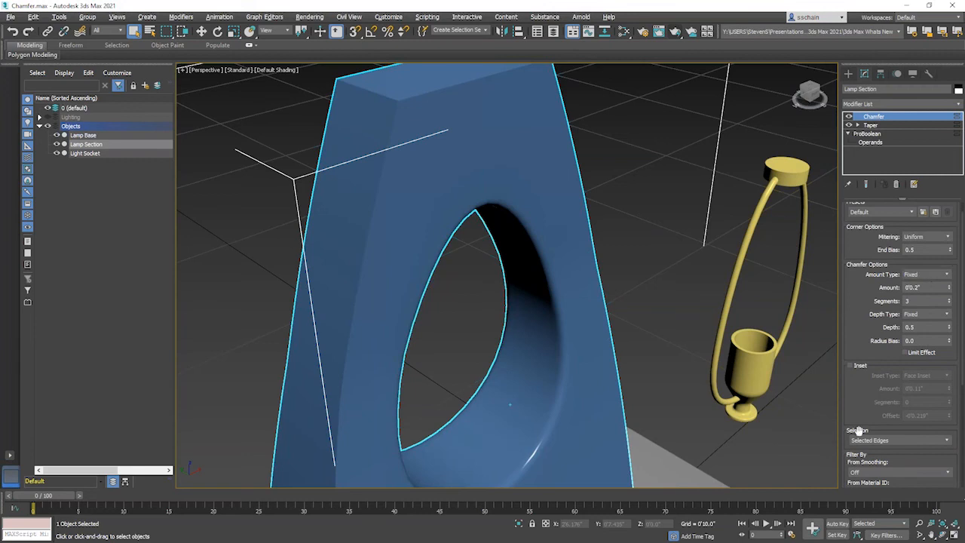
{"action": "left_click", "coordinate": [874, 441]}
{"action": "left_click", "coordinate": [875, 451]}
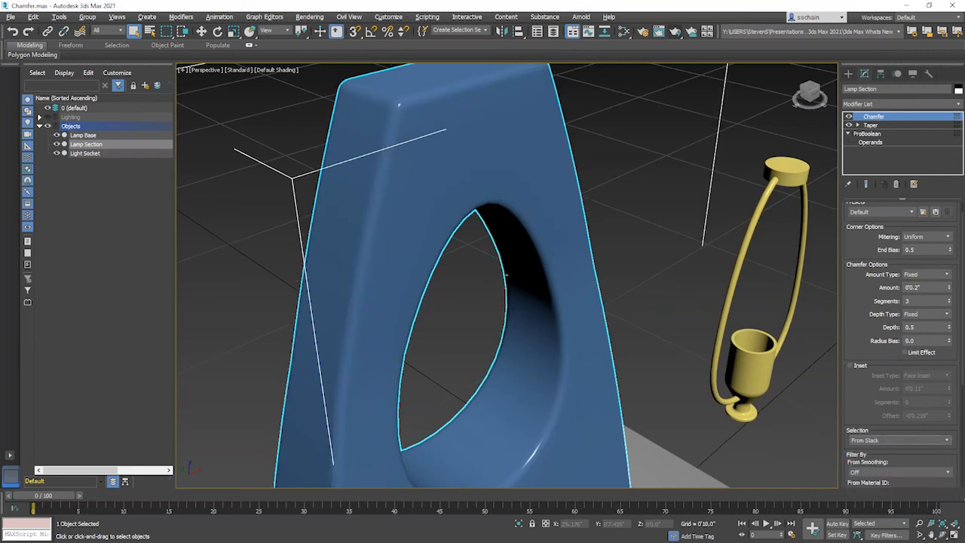
{"action": "left_click_drag", "start_coordinate": [950, 287], "coordinate": [950, 288]}
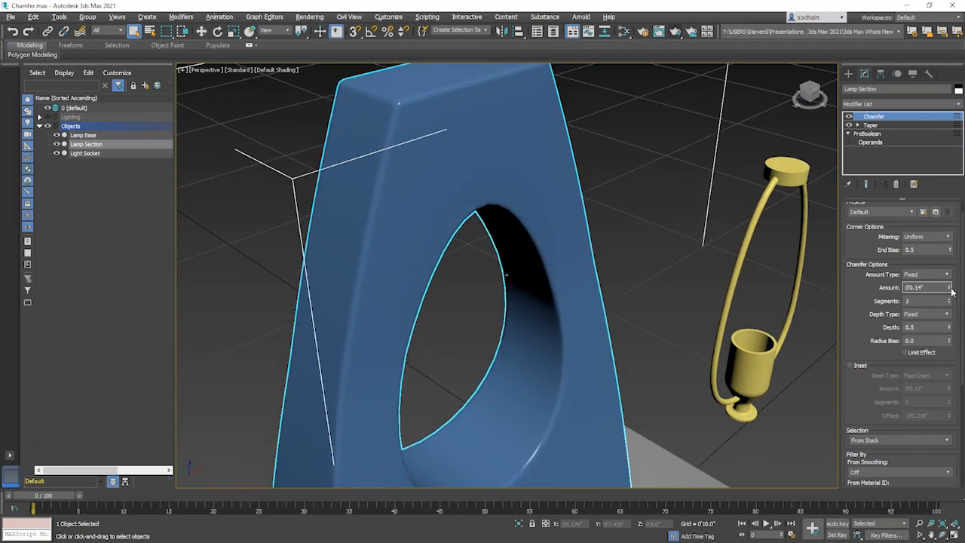
{"action": "scroll", "coordinate": [647, 257], "scroll_direction": "down", "scroll_amount": 4}
{"action": "middle_click_drag", "start_coordinate": [646, 257], "coordinate": [651, 211]}
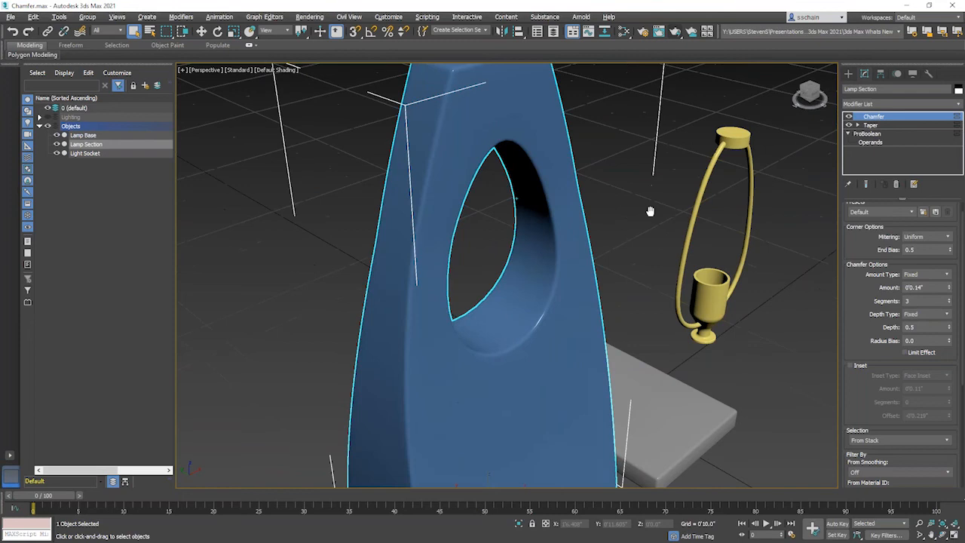
Set the chamfer's edge selection to Selected Edges and its amount to 0'0.31"
{"action": "left_click", "coordinate": [900, 441]}
{"action": "left_click", "coordinate": [875, 471]}
{"action": "scroll", "coordinate": [458, 255], "scroll_direction": "down", "scroll_amount": 5}
{"action": "mouse_move", "coordinate": [459, 254]}
{"action": "middle_mouse_down"}
{"action": "mouse_move", "coordinate": [460, 263]}
{"action": "mouse_move", "coordinate": [461, 254]}
{"action": "middle_mouse_up"}
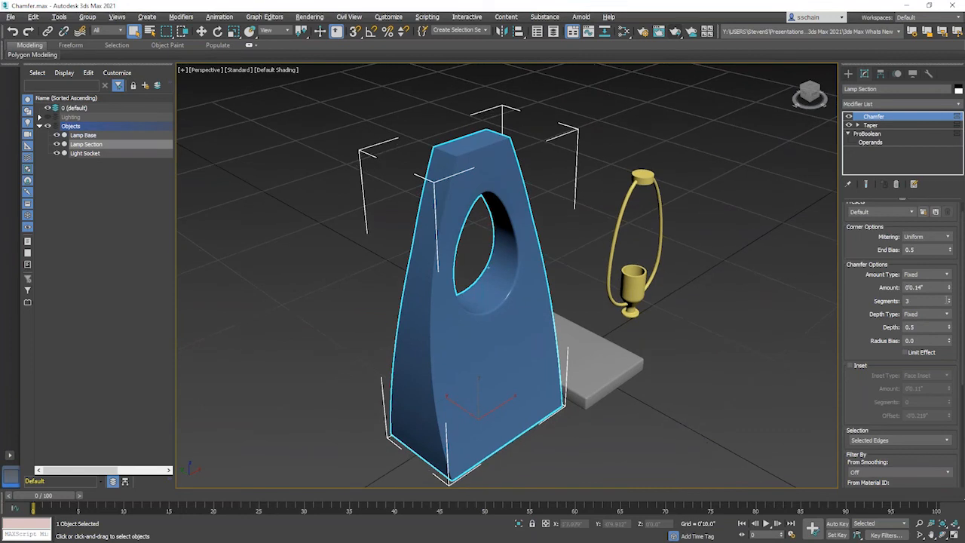
{"action": "left_click_drag", "start_coordinate": [949, 288], "coordinate": [949, 278]}
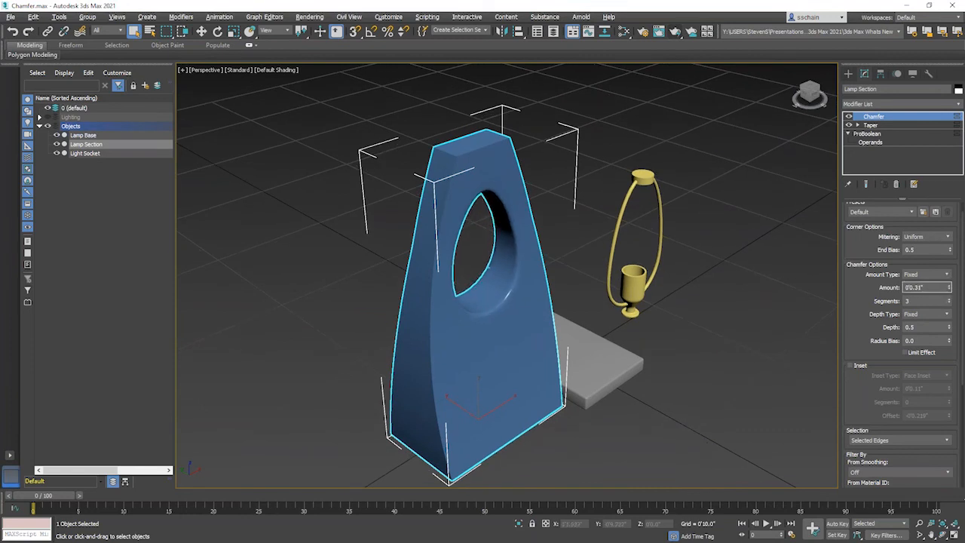
Add a Weighted Normals modifier to the Lamp Section above its Chamfer
{"action": "left_click", "coordinate": [958, 103]}
{"action": "left_click_drag", "start_coordinate": [959, 113], "coordinate": [959, 359]}
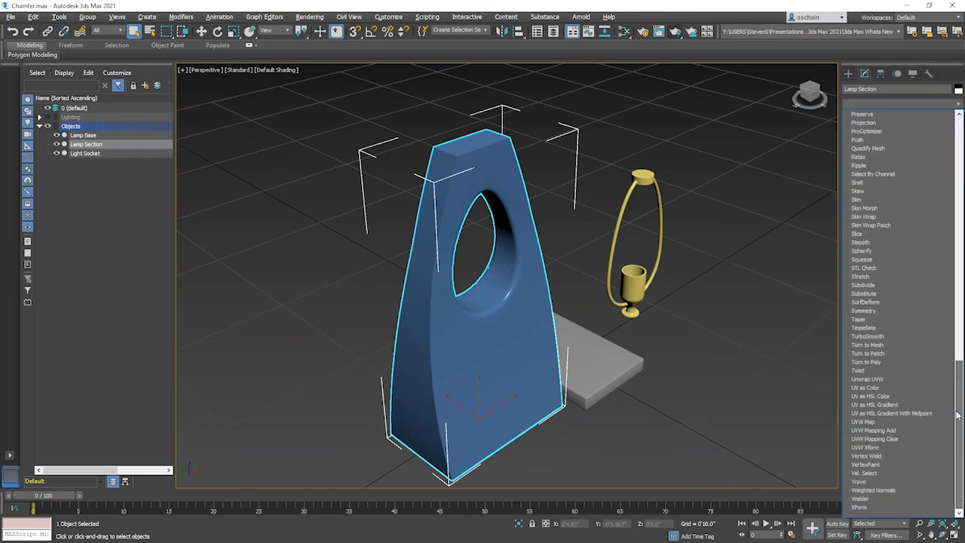
{"action": "left_click", "coordinate": [867, 491]}
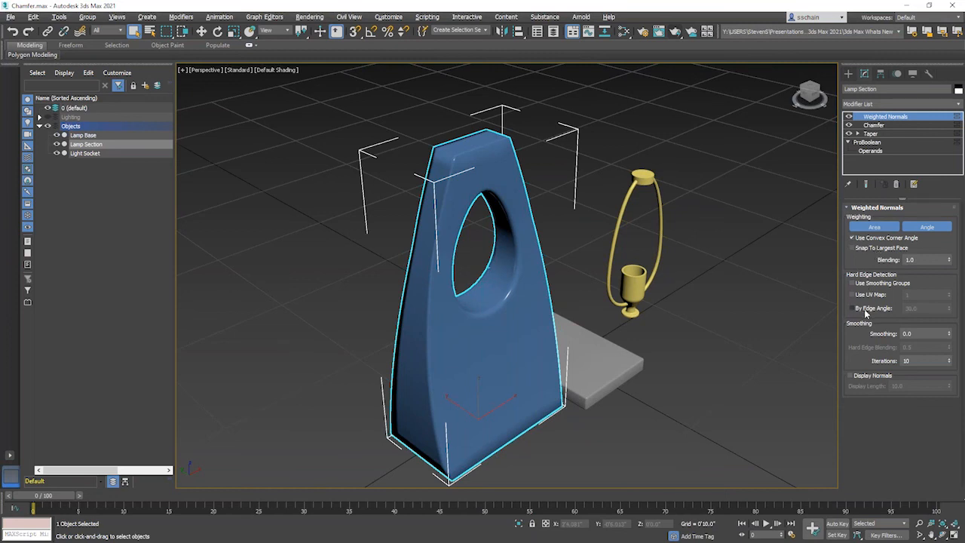
Display the Lamp Section's weighted normals with a display length of 0.9
{"action": "left_click", "coordinate": [852, 376]}
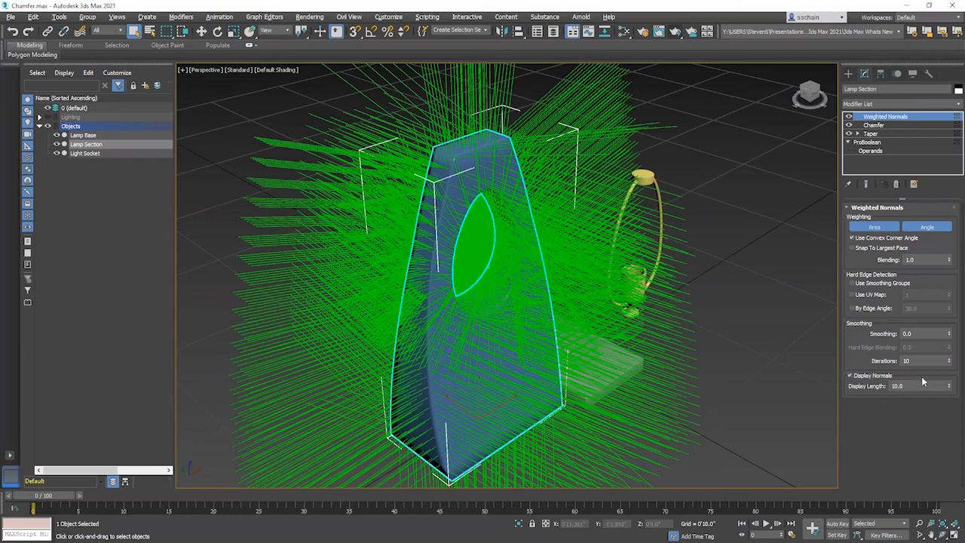
{"action": "left_click", "coordinate": [949, 384]}
{"action": "left_click_drag", "start_coordinate": [950, 386], "coordinate": [948, 430]}
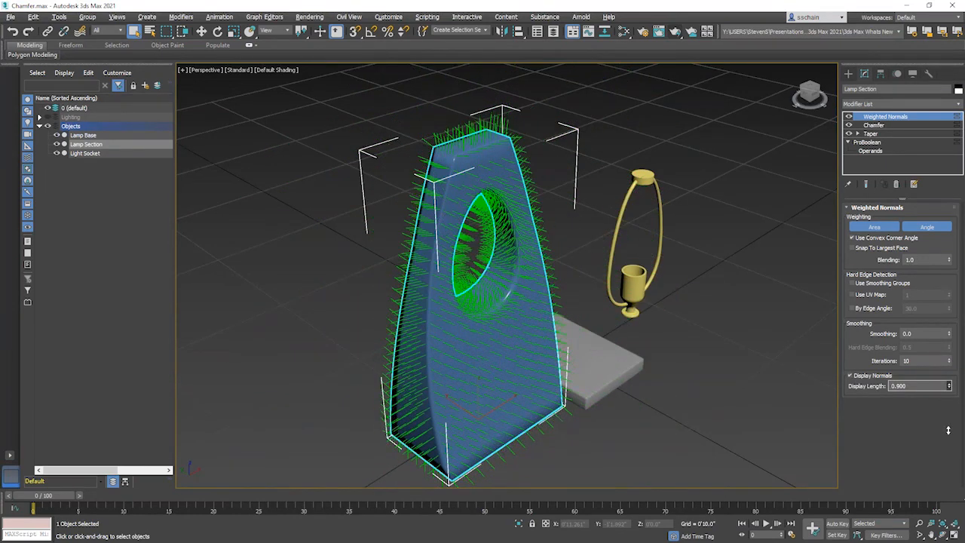
{"action": "scroll", "coordinate": [462, 156], "scroll_direction": "up", "scroll_amount": 2}
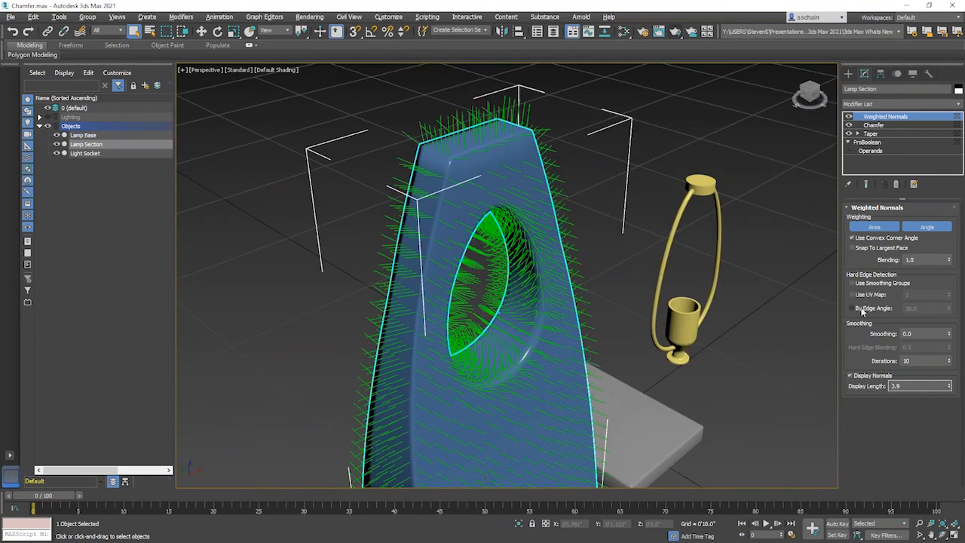
Enable hard edge detection by edge angle at 30.4 and hide the displayed normals
{"action": "left_click", "coordinate": [859, 308]}
{"action": "left_click", "coordinate": [932, 308]}
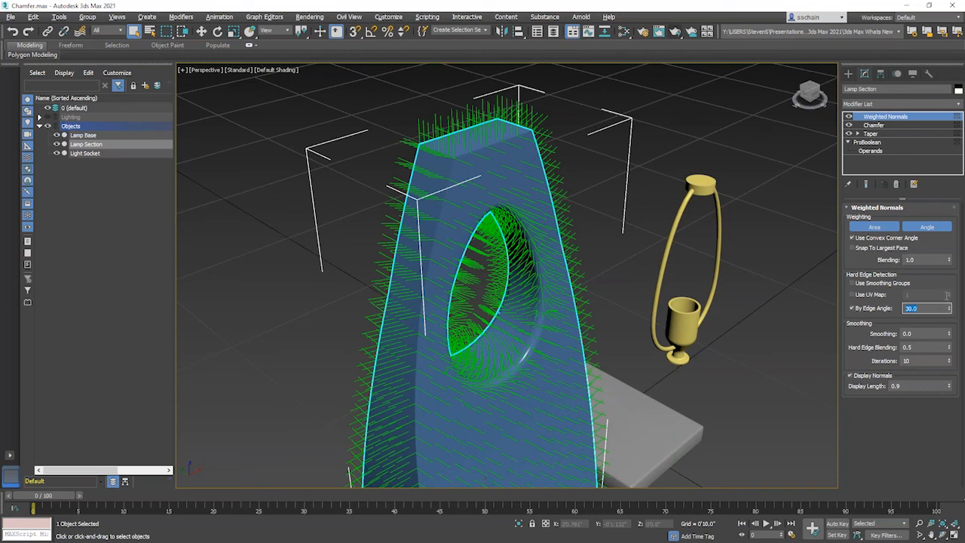
{"action": "mouse_move", "coordinate": [948, 306]}
{"action": "left_mouse_down"}
{"action": "mouse_move", "coordinate": [950, 328]}
{"action": "mouse_move", "coordinate": [944, 310]}
{"action": "left_mouse_up"}
{"action": "left_click", "coordinate": [851, 375]}
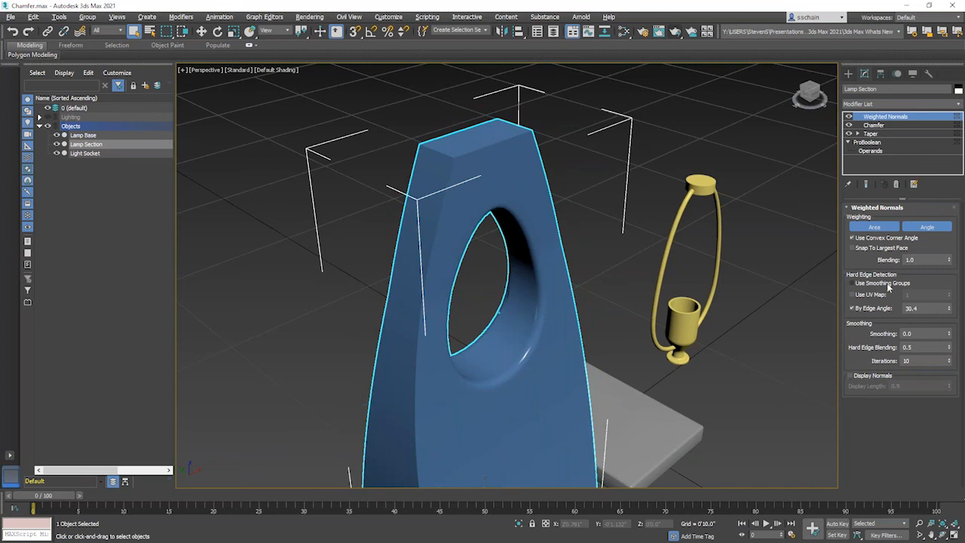
Compare the shading with edge-angle detection on and off, try an angle of 28.4, and disable the detection
{"action": "left_click", "coordinate": [861, 309]}
{"action": "left_click", "coordinate": [860, 310]}
{"action": "left_click", "coordinate": [861, 310]}
{"action": "left_click", "coordinate": [861, 310]}
{"action": "left_click_drag", "start_coordinate": [949, 310], "coordinate": [949, 323]}
{"action": "left_click", "coordinate": [852, 307]}
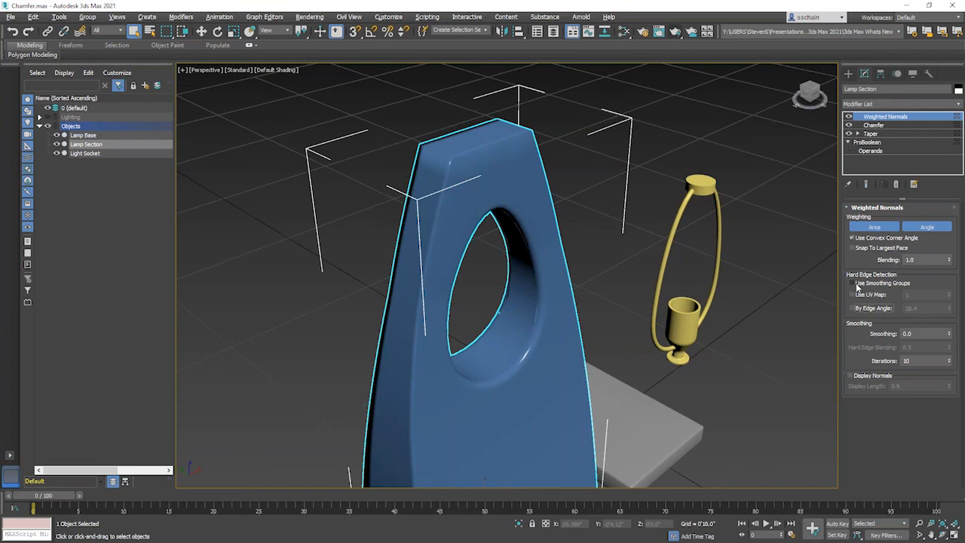
Try the Use Smoothing Groups and Snap To Largest Face options and turn both off again
{"action": "left_click", "coordinate": [853, 284]}
{"action": "left_click", "coordinate": [853, 283]}
{"action": "left_click", "coordinate": [856, 249]}
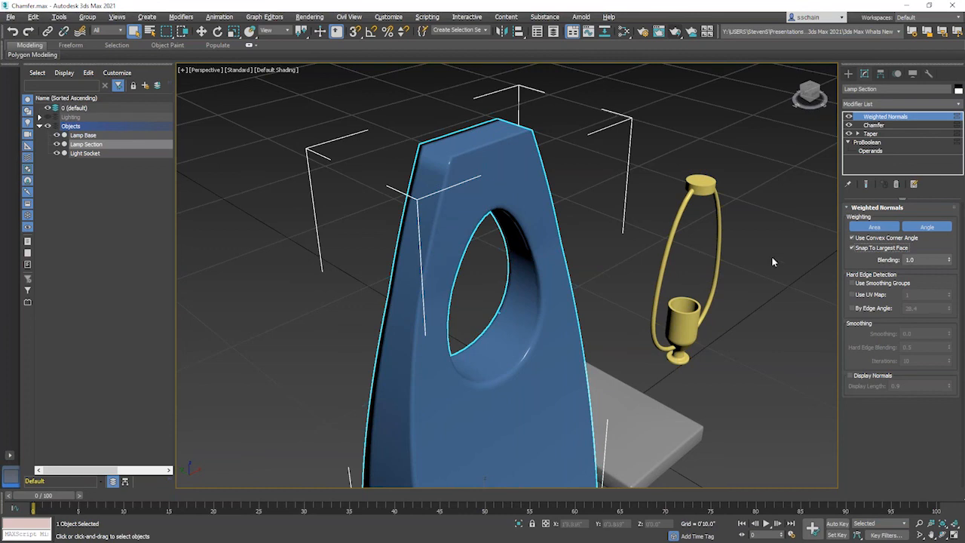
{"action": "left_click", "coordinate": [855, 248]}
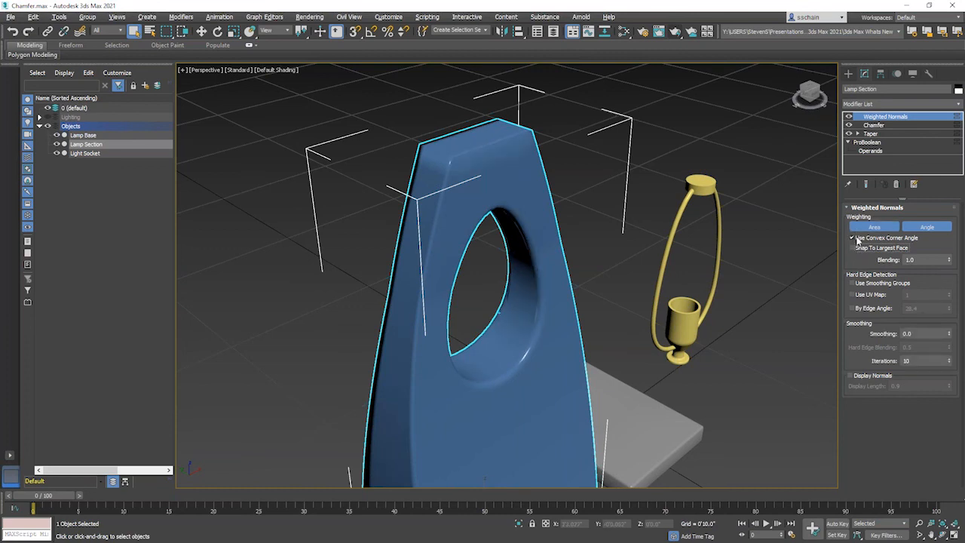
Enable hard edge detection by edge angle and set the angle to 30, checking the lamp's shading
{"action": "left_click", "coordinate": [856, 309]}
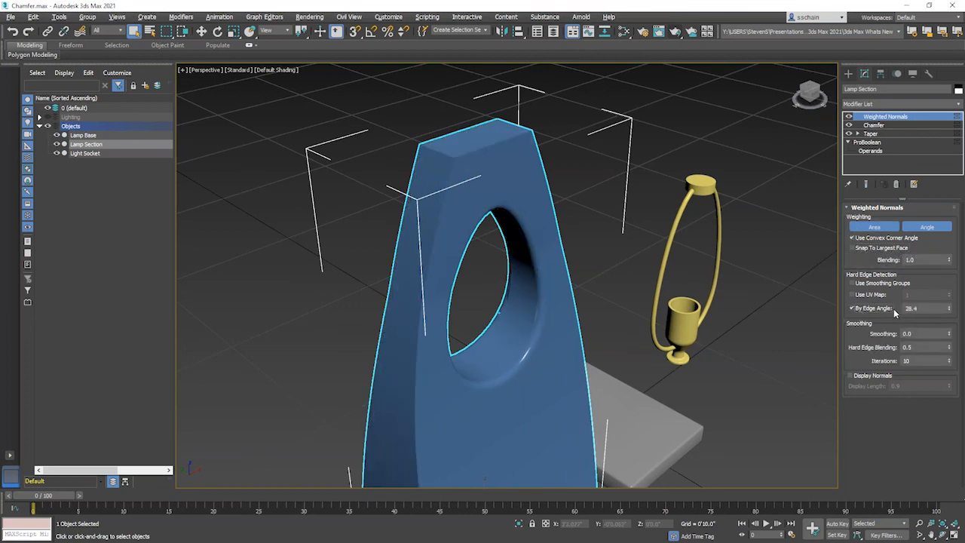
{"action": "left_click_drag", "start_coordinate": [921, 308], "coordinate": [885, 307]}
{"action": "type", "text": "30"}
{"action": "key", "text": "Return"}
{"action": "middle_click_drag", "start_coordinate": [515, 294], "coordinate": [476, 324]}
{"action": "scroll", "coordinate": [524, 267], "scroll_direction": "down", "scroll_amount": 3}
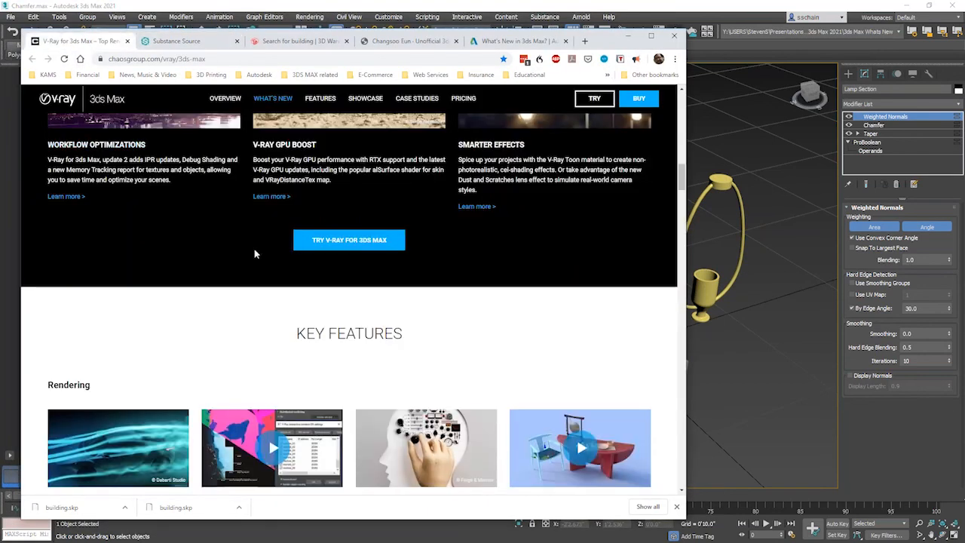
Review the V-Ray Next for 3ds Max updates and 3ds Max 2021 compatibility note on the Chaos Group web page
{"action": "scroll", "coordinate": [255, 254], "scroll_direction": "up", "scroll_amount": 2}
{"action": "scroll", "coordinate": [143, 324], "scroll_direction": "up", "scroll_amount": 2}
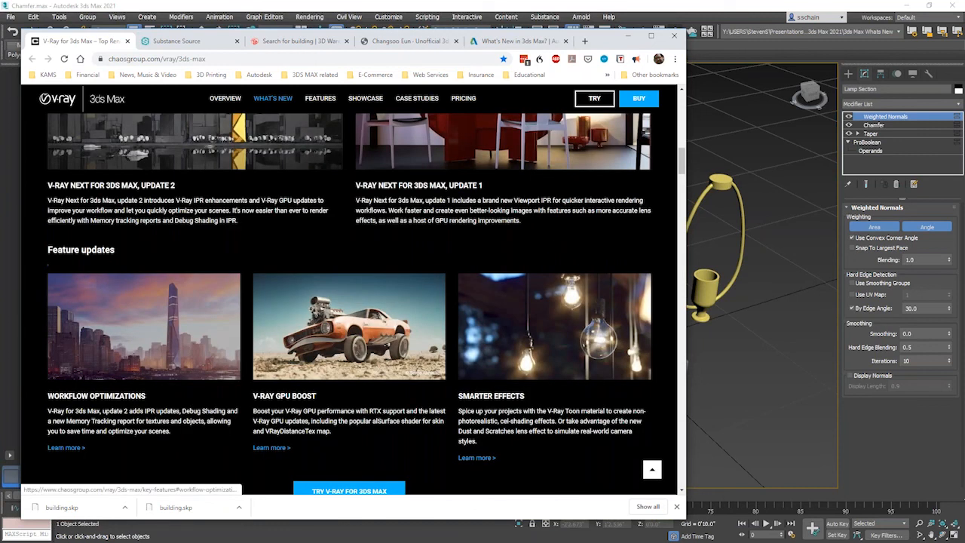
{"action": "scroll", "coordinate": [217, 213], "scroll_direction": "up", "scroll_amount": 2}
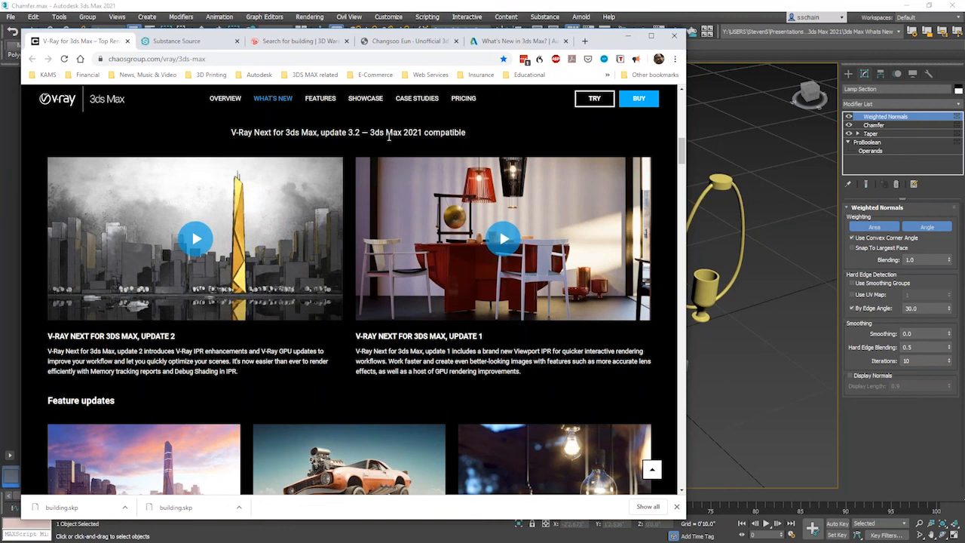
{"action": "scroll", "coordinate": [232, 159], "scroll_direction": "down", "scroll_amount": 1}
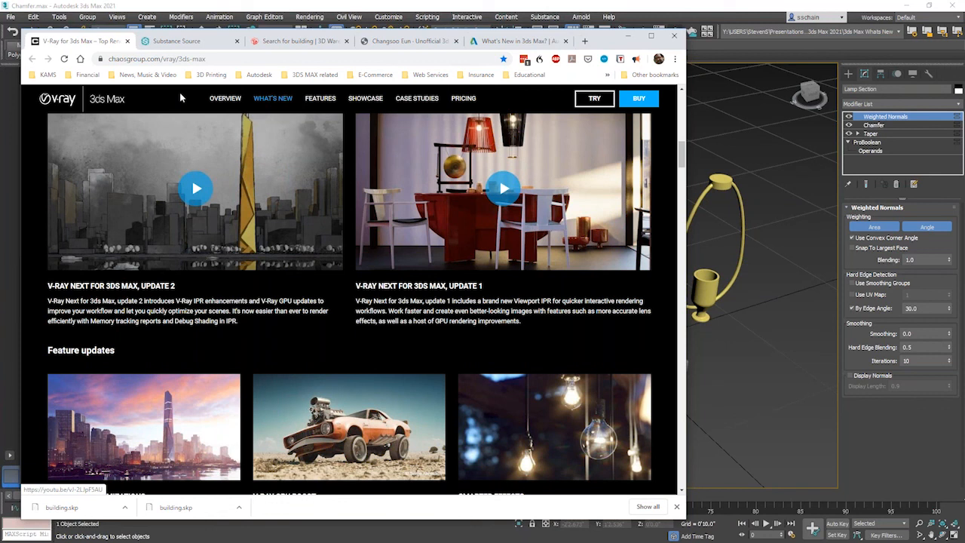
Browse the brick materials on Substance Source and switch to the 3D Warehouse building search
{"action": "left_click", "coordinate": [180, 42]}
{"action": "scroll", "coordinate": [295, 272], "scroll_direction": "up", "scroll_amount": 4}
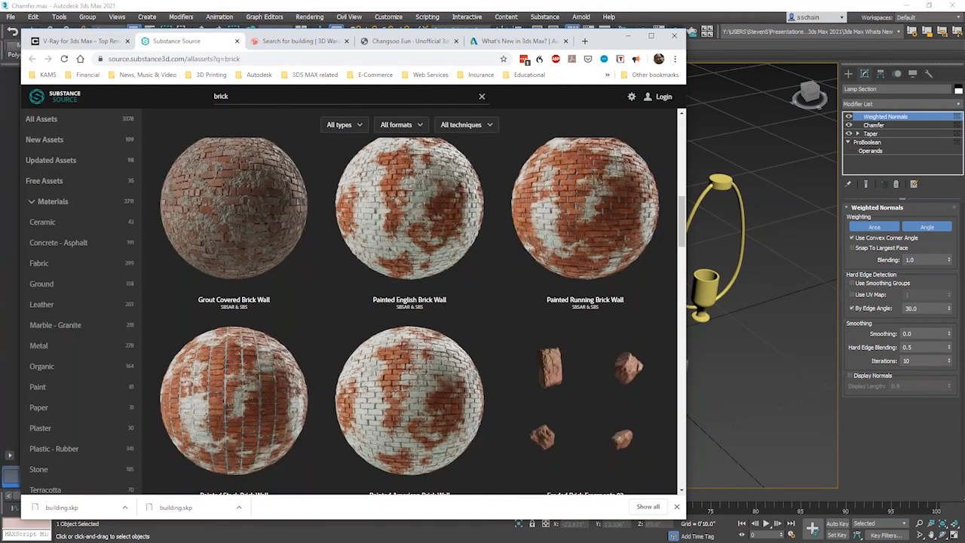
{"action": "mouse_move", "coordinate": [279, 250]}
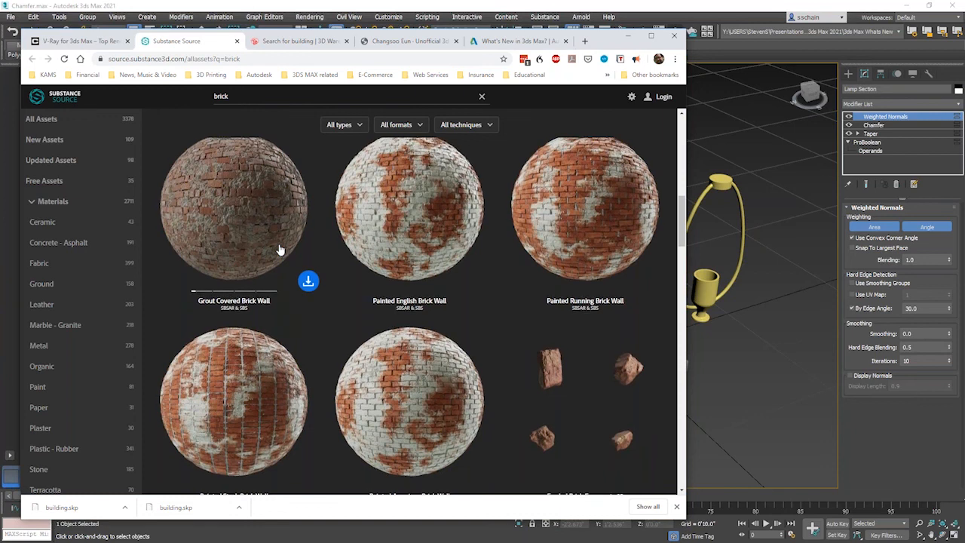
{"action": "scroll", "coordinate": [278, 272], "scroll_direction": "up", "scroll_amount": 2}
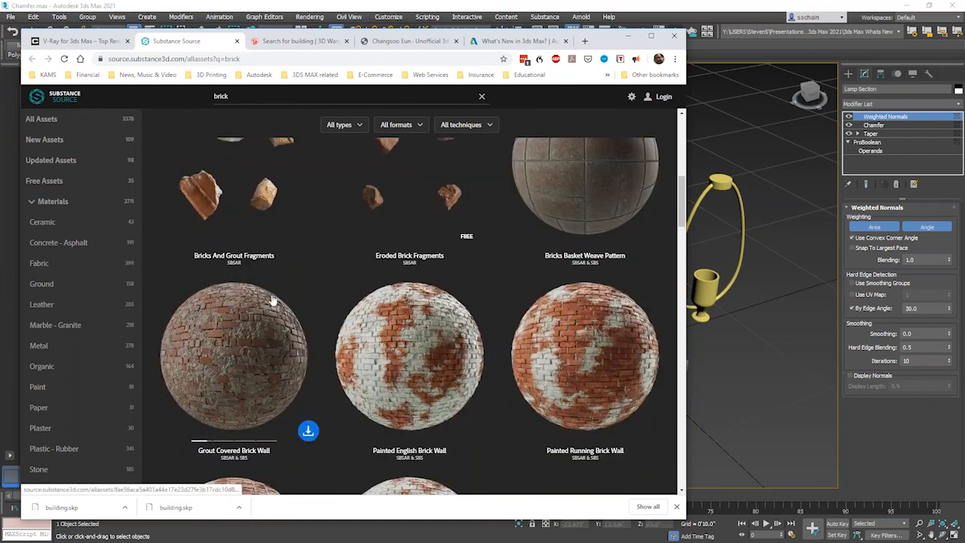
{"action": "scroll", "coordinate": [255, 280], "scroll_direction": "up", "scroll_amount": 5}
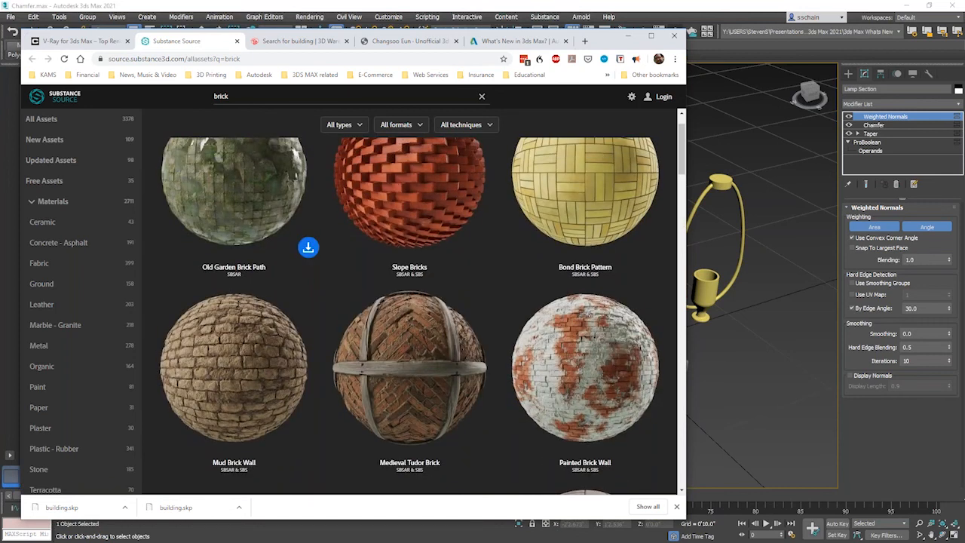
{"action": "key", "text": "ctrl+Tab"}
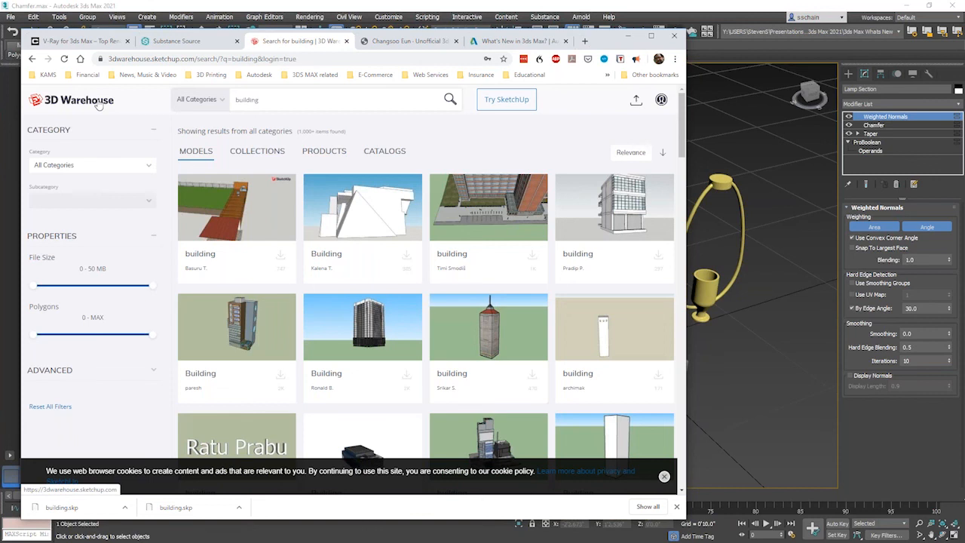